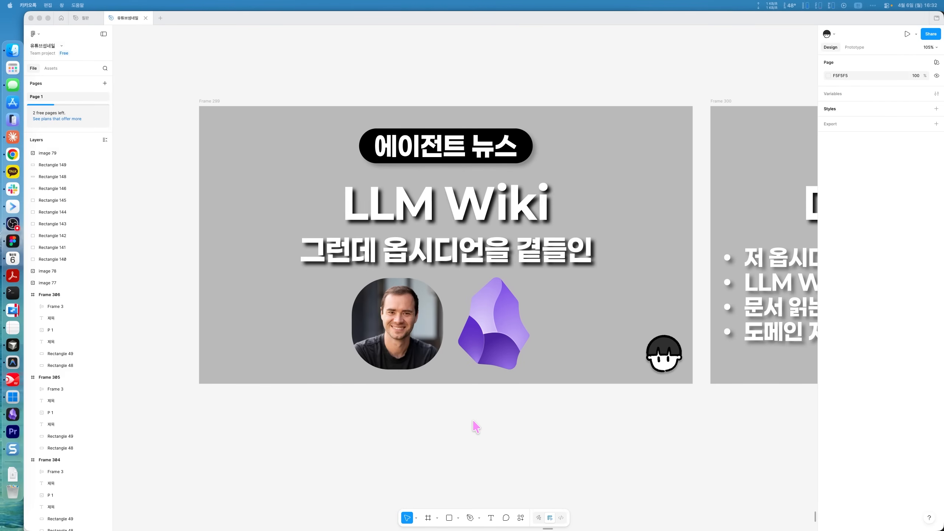
Step: Examine the "LLM Wiki" title slide and the "미리 말씀드립니다" slide beside it
left_click(439, 342)
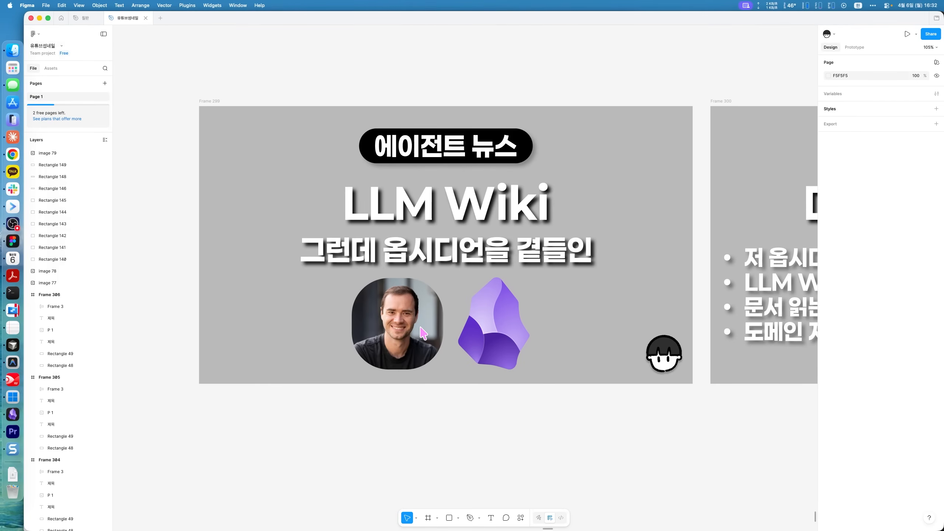
left_click(421, 330)
left_click(441, 423)
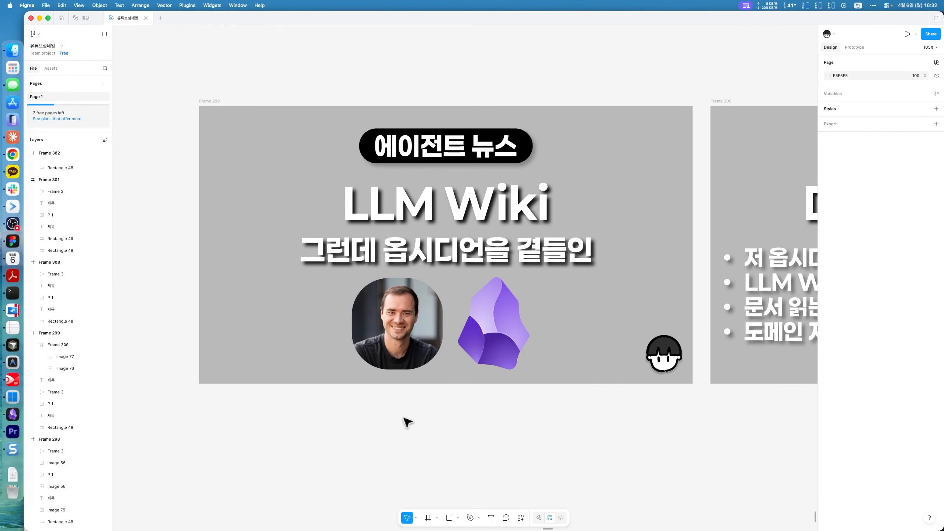
left_click(498, 307)
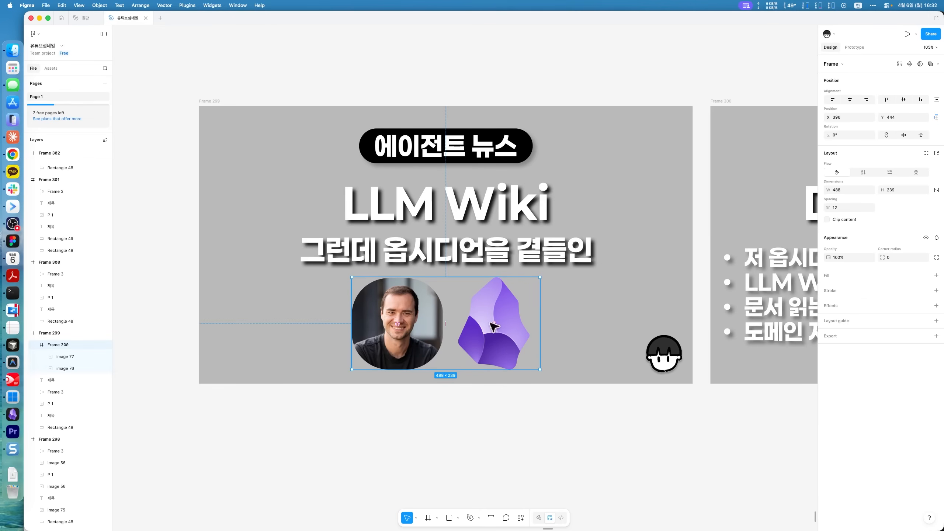
left_click(559, 442)
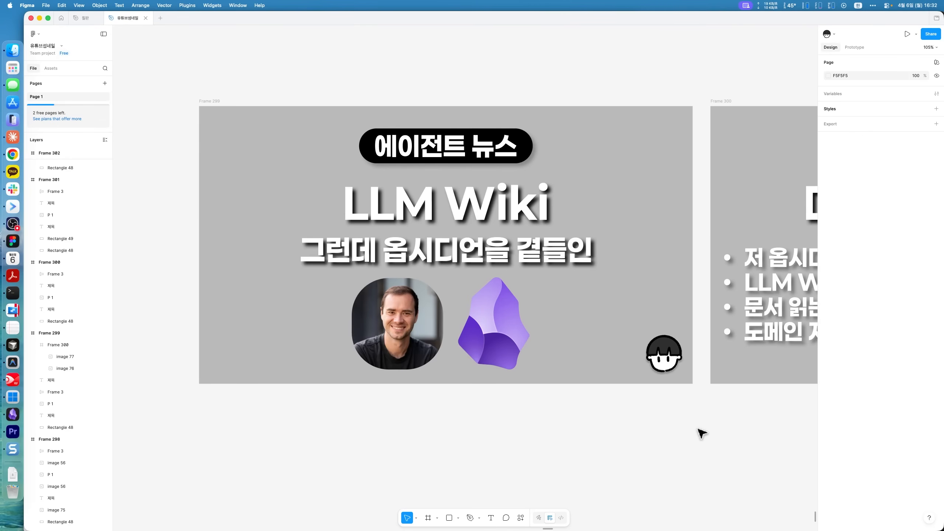
left_click_drag(734, 435, 462, 449)
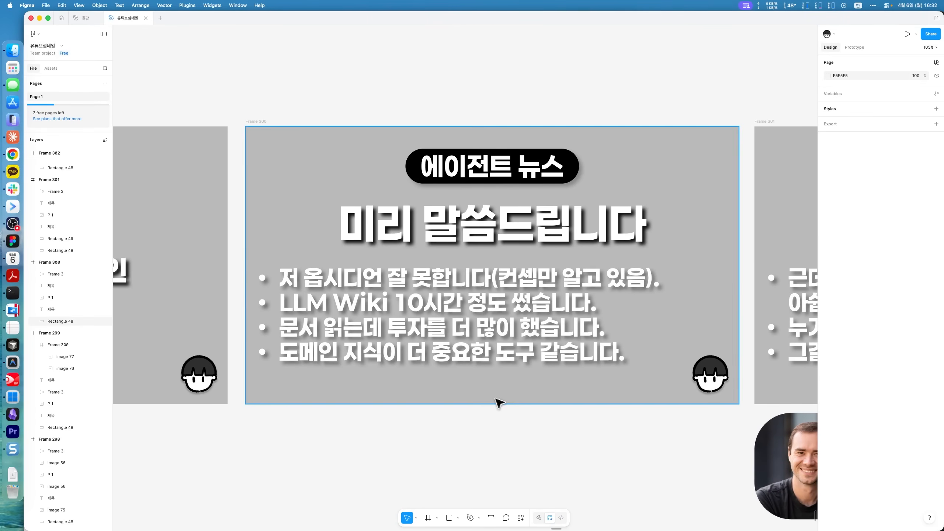
scroll(511, 411, "up", 3)
left_click_drag(538, 434, 515, 446)
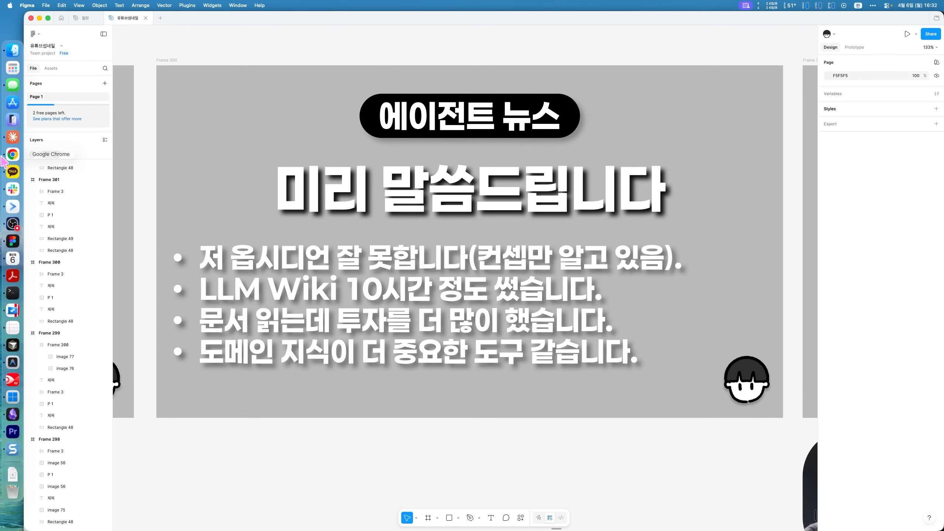
Step: Switch to Chrome and open the yes24 bookstore site in place of the image search page
left_click(13, 155)
left_click(669, 34)
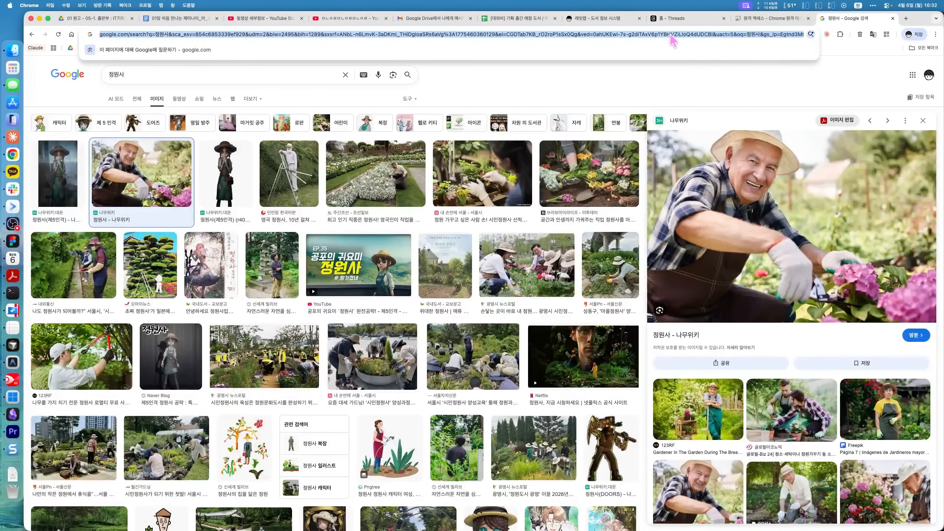
type("ㅛㄷ")
key("BackSpace")
key("BackSpace")
key("Caps_Lock")
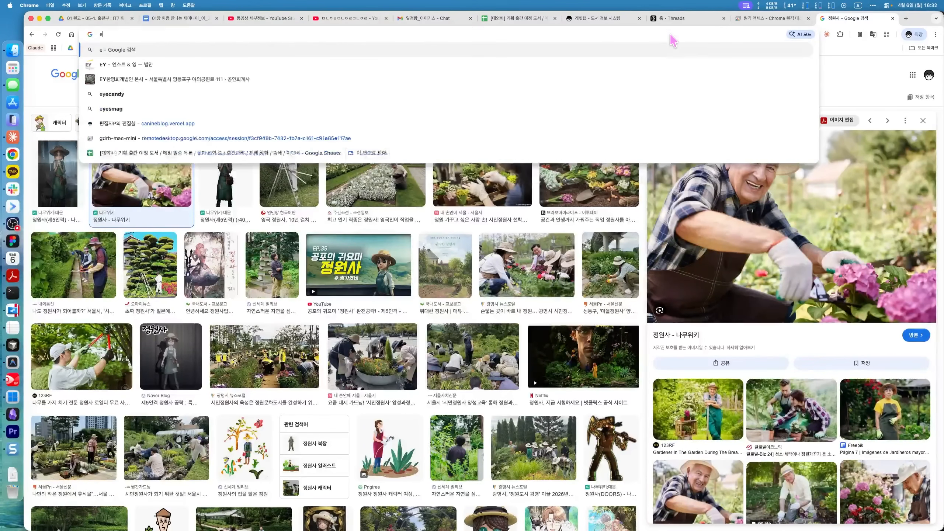
type("yes24")
key("Return")
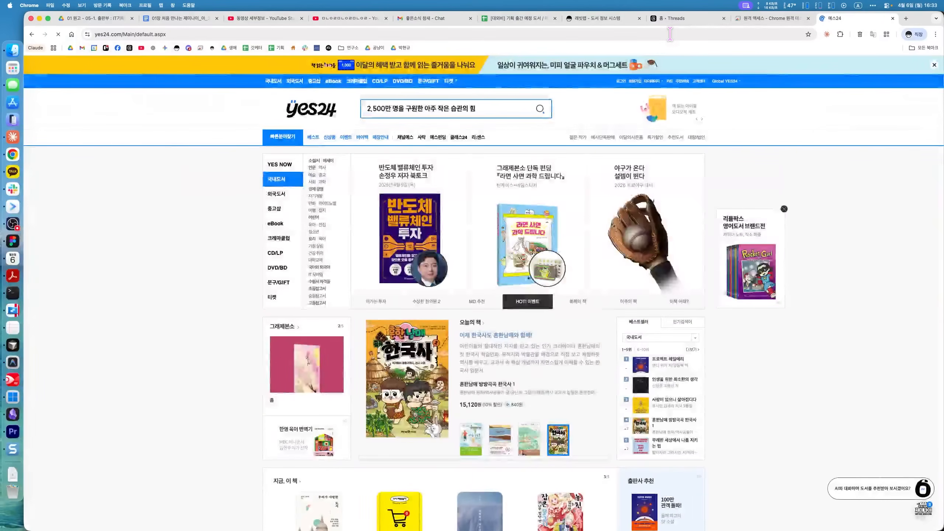
Step: Search the bookstore for 옵시디언 and open the page of "세컨드 브레인은 옵시디언 with 클로드 코드"
left_click(497, 104)
key("Caps_Lock")
type("옵시")
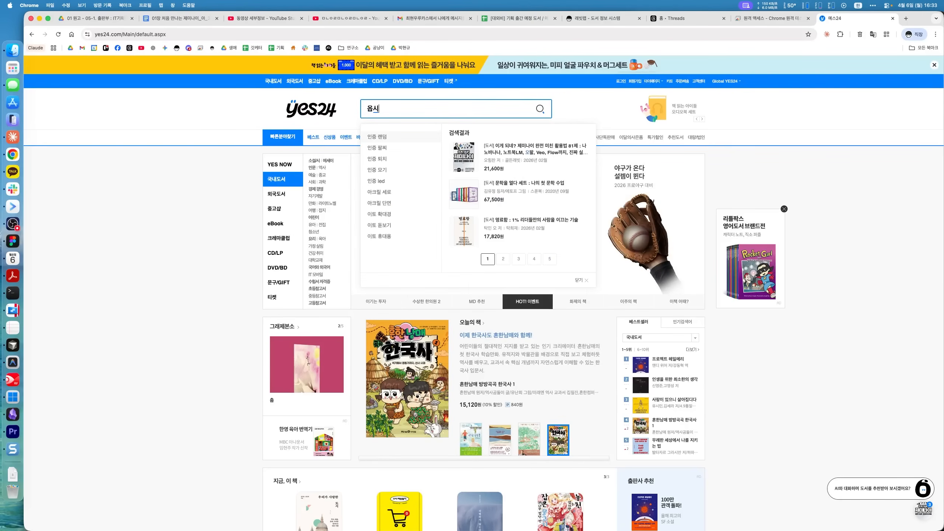
type("디언")
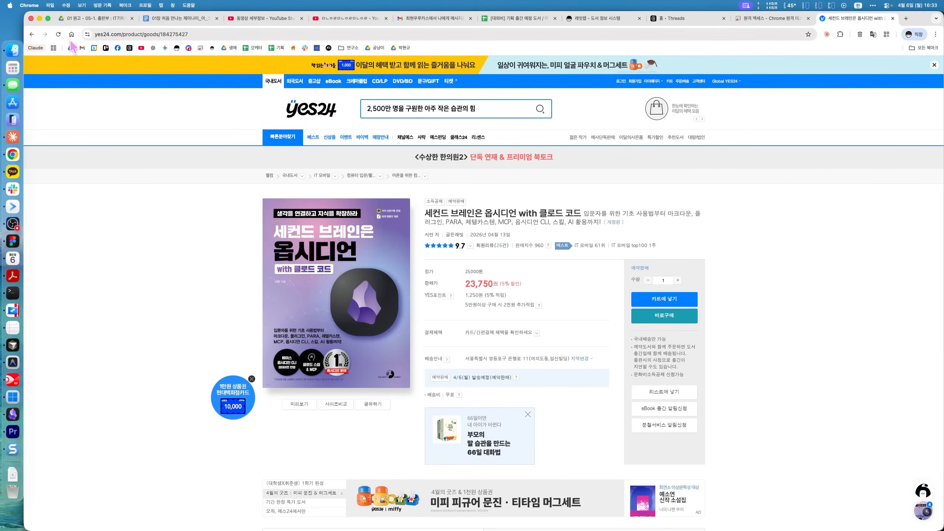
left_click(39, 18)
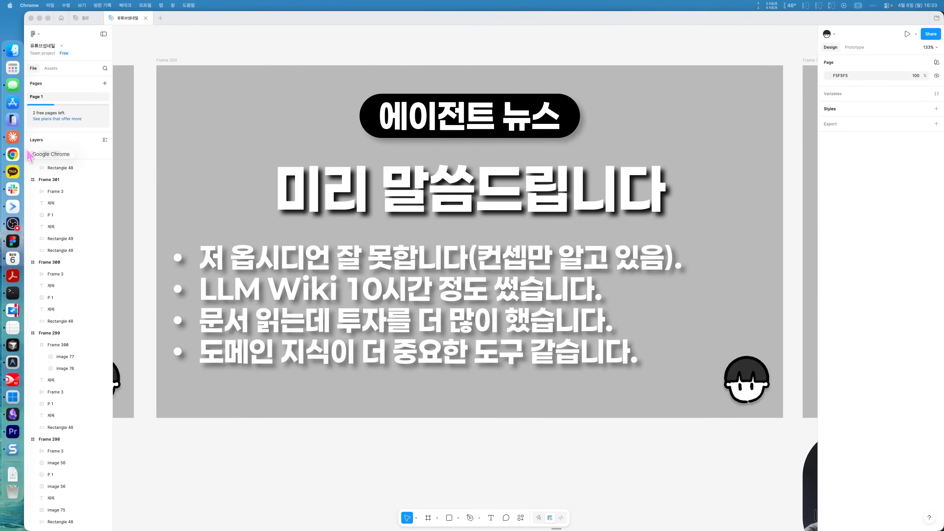
Step: Bring the Chrome window with the Obsidian book page back and copy the book's cover image
right_click(12, 154)
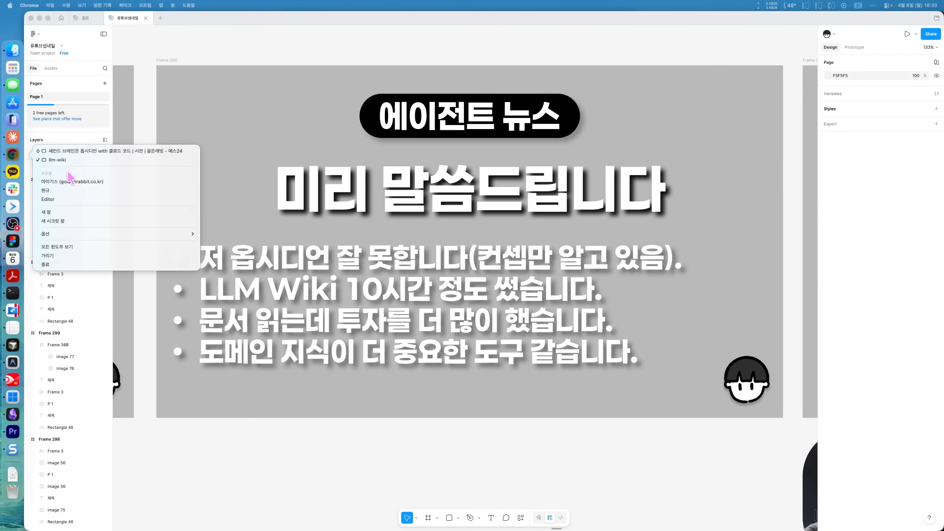
left_click(78, 151)
right_click(330, 291)
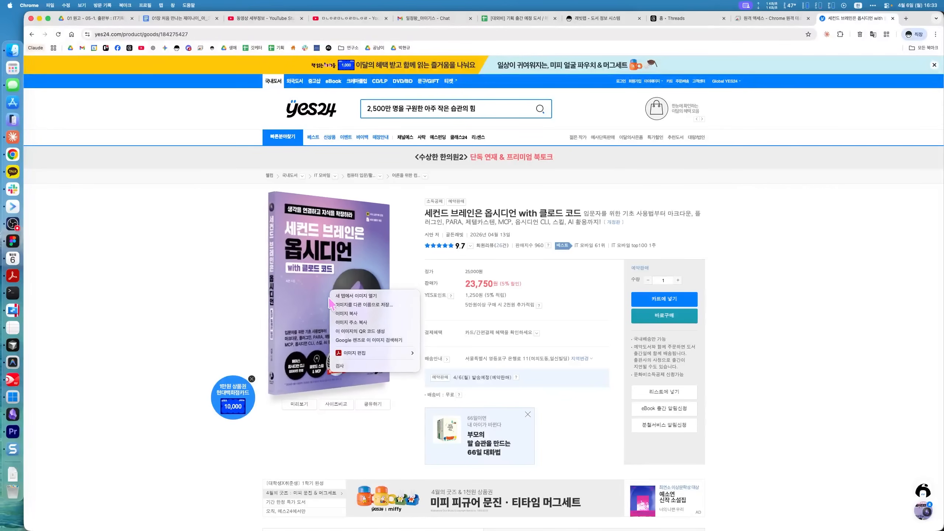
left_click(346, 313)
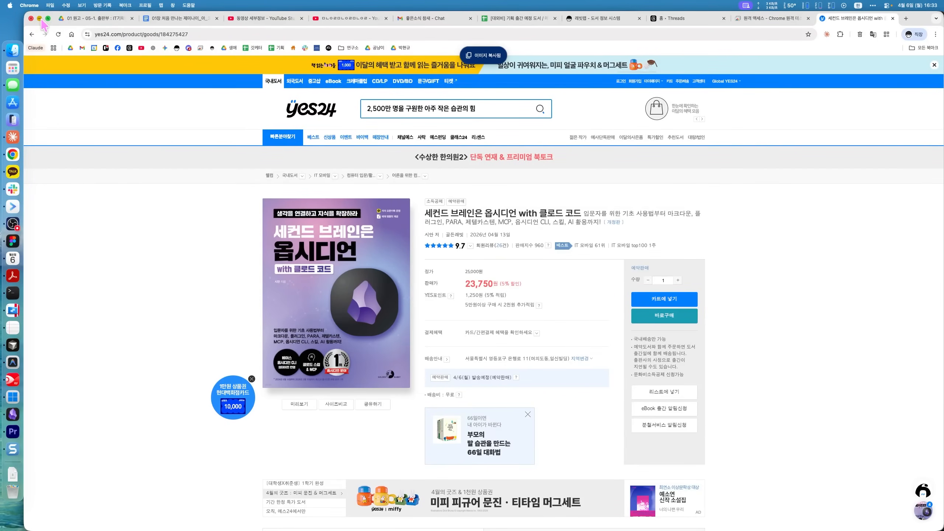
Step: Paste the book cover into Figma, scale it to about 581 × 746, and place it just below the "미리 말씀드립니다" slide, aligned with its left edge
key("super+Tab")
key("minus")
key("super+v")
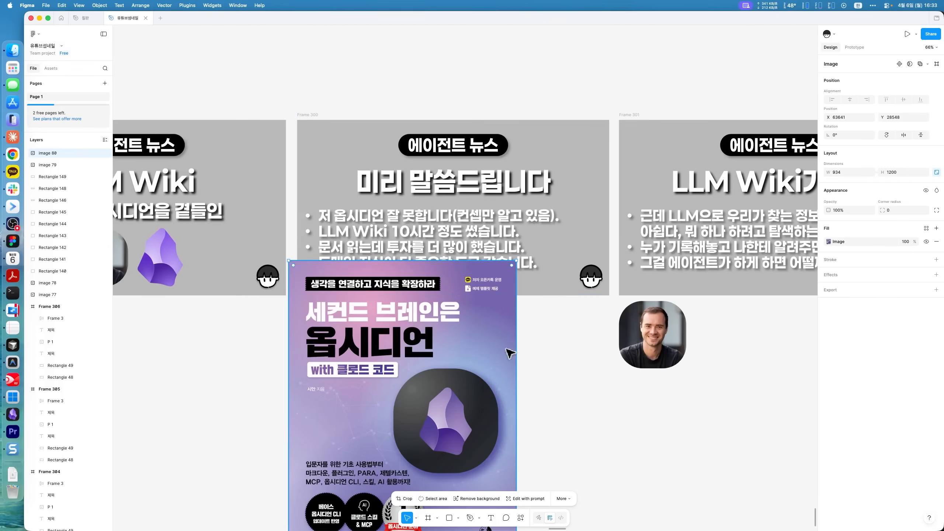
left_click_drag(520, 260, 439, 312)
left_click_drag(403, 363, 403, 349)
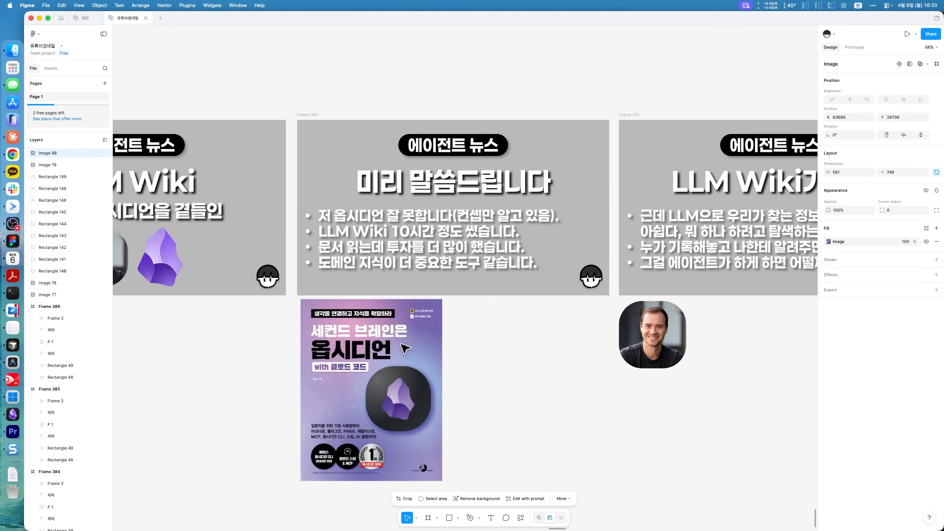
left_click(465, 327)
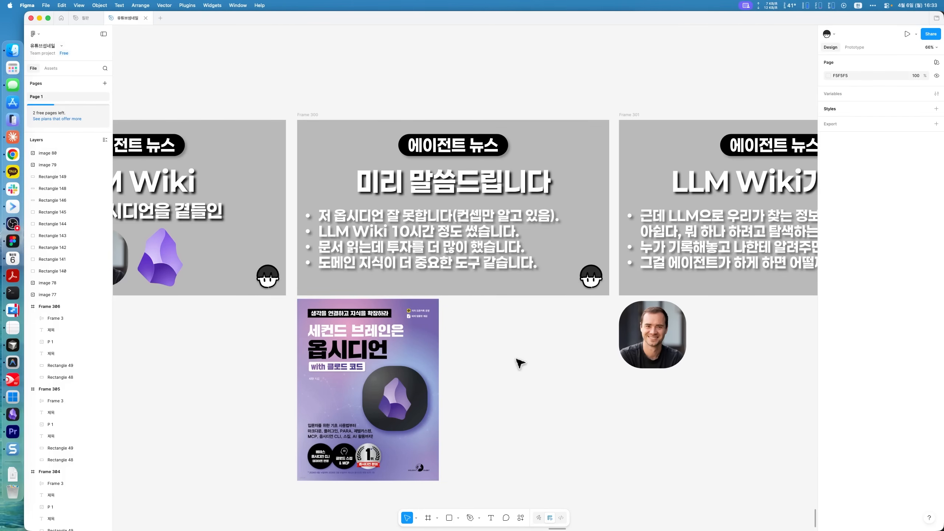
Step: Move the portrait photo slightly up toward the "LLM Wiki가 뭐지" slide, to about Y 28706
scroll(541, 276, "up", 5, "ctrl")
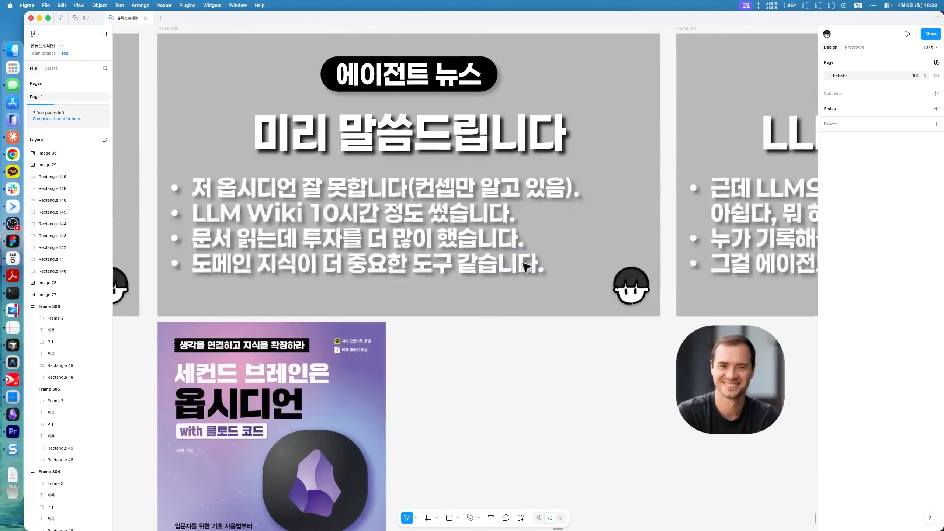
left_click_drag(486, 361, 503, 392)
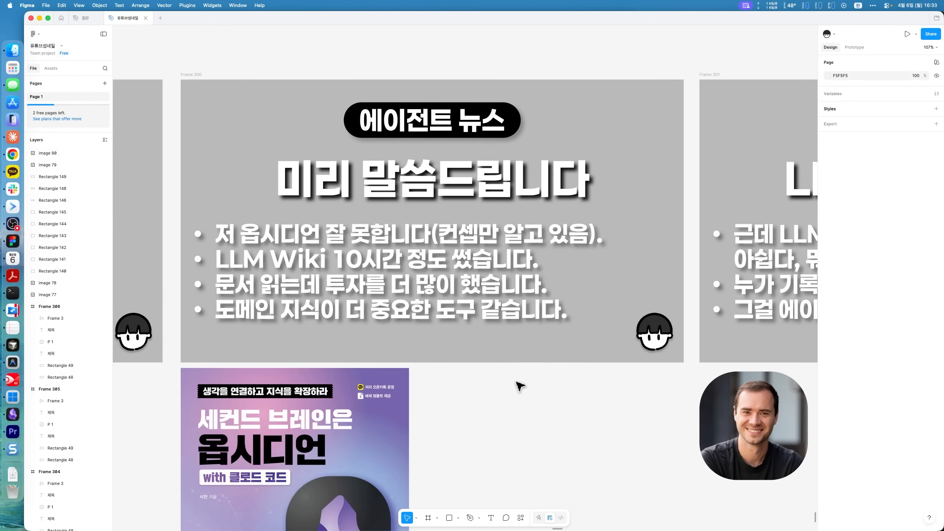
left_click_drag(517, 390, 527, 417)
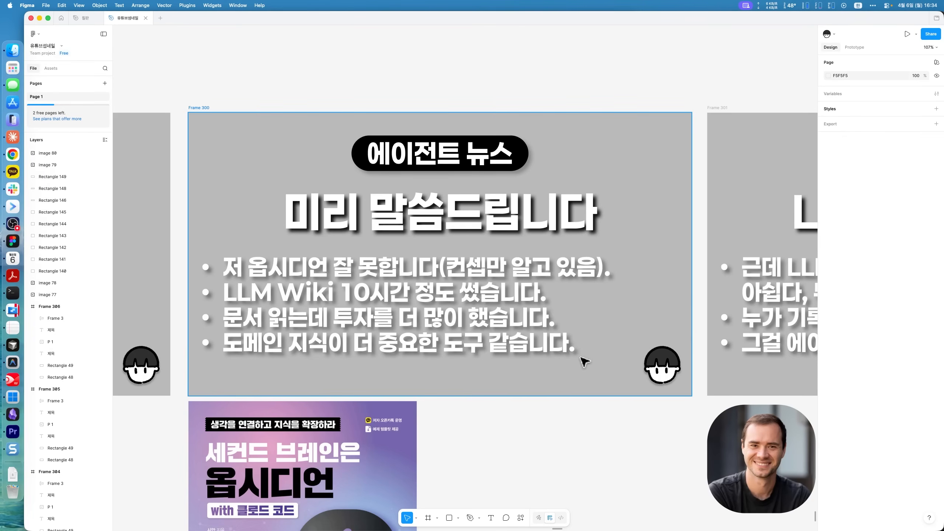
scroll(474, 439, "right", 10)
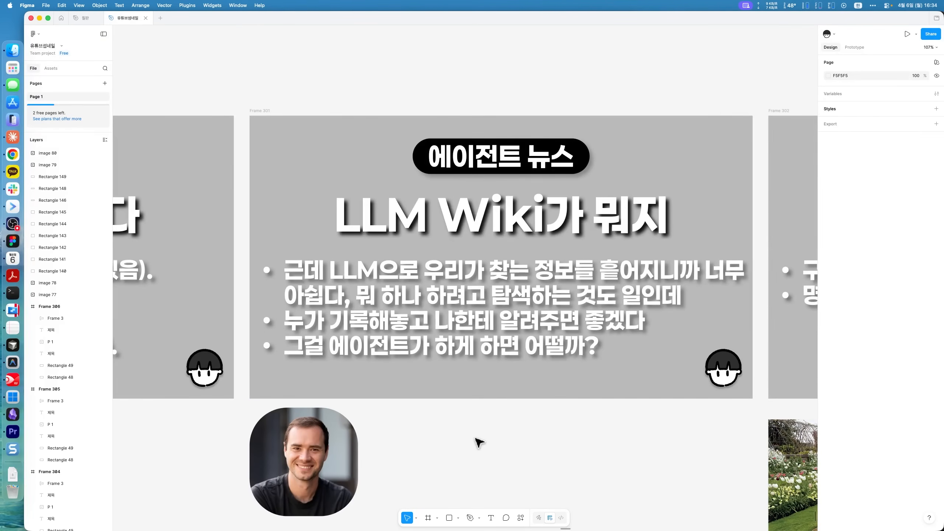
scroll(480, 442, "right", 2)
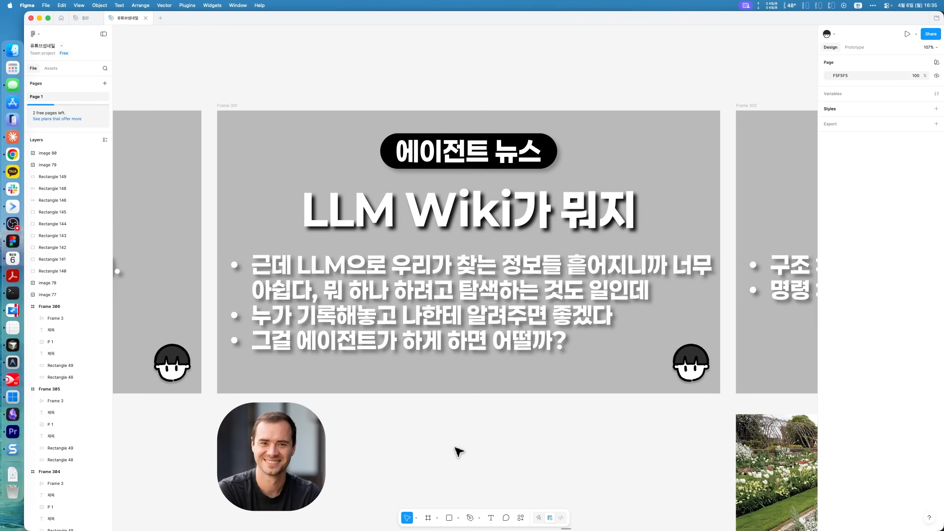
left_click(298, 459)
mouse_move(298, 459)
left_mouse_down()
mouse_move(383, 353)
mouse_move(318, 349)
mouse_move(318, 403)
mouse_move(290, 455)
left_mouse_up()
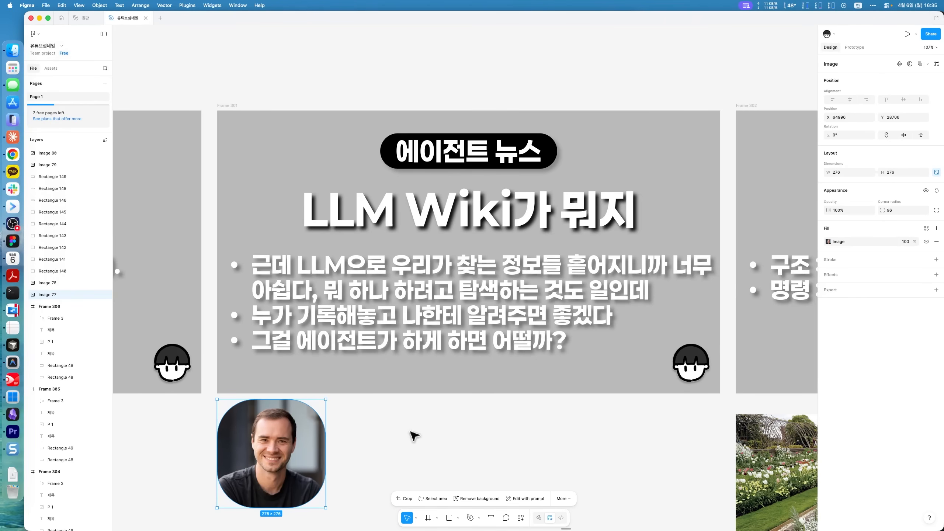
left_click(565, 457)
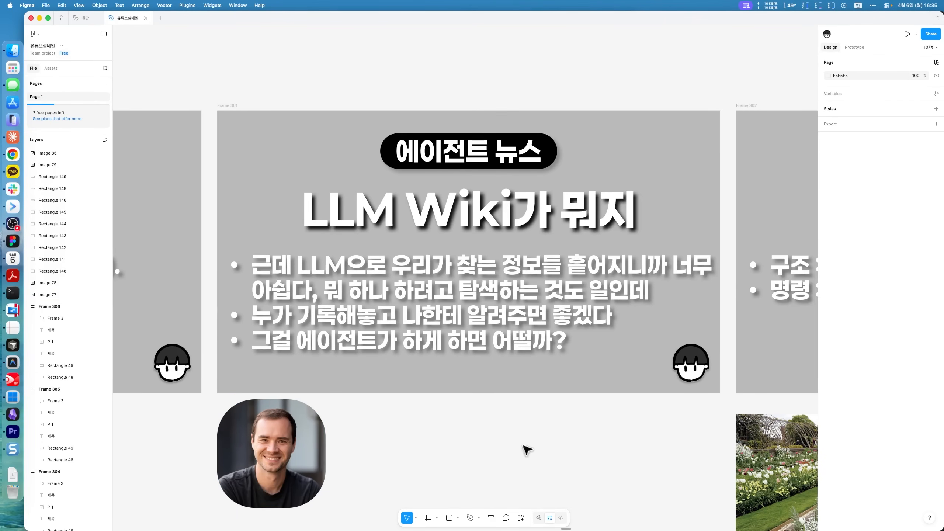
Step: Examine the "LLM Wiki의 원칙" slide with its structure and command bullets, the gardener photo below it, and the "구조" slide
left_click_drag(626, 451, 134, 444)
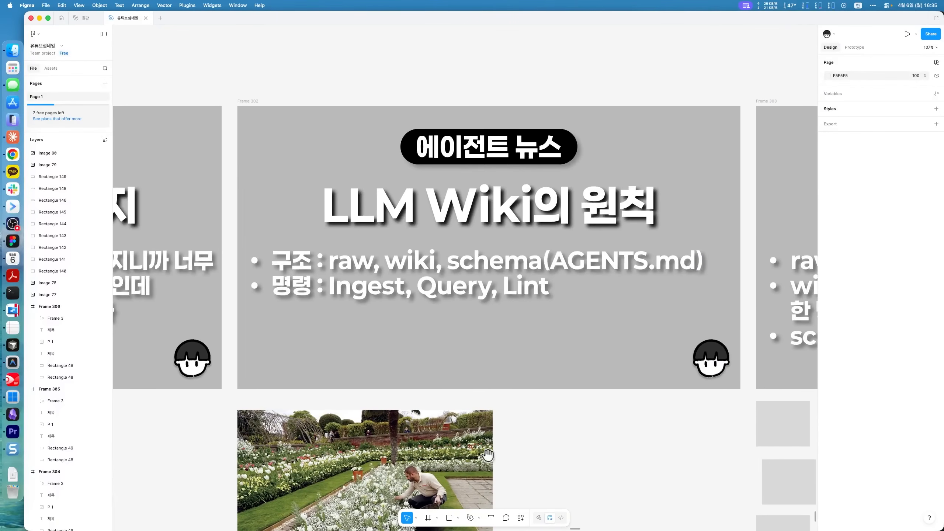
scroll(498, 327, "down", 3)
scroll(410, 373, "up", 5)
scroll(721, 293, "down", 3)
scroll(720, 293, "left", 2)
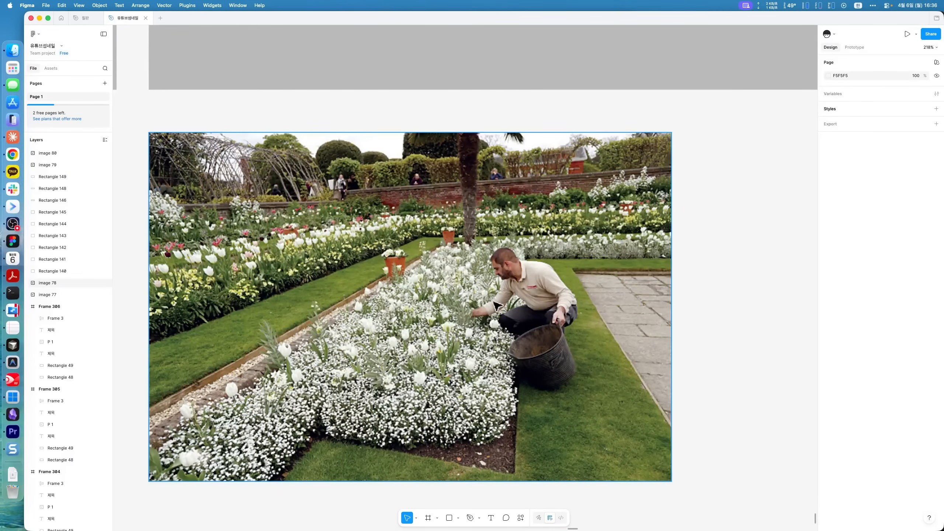
scroll(548, 294, "down", 3)
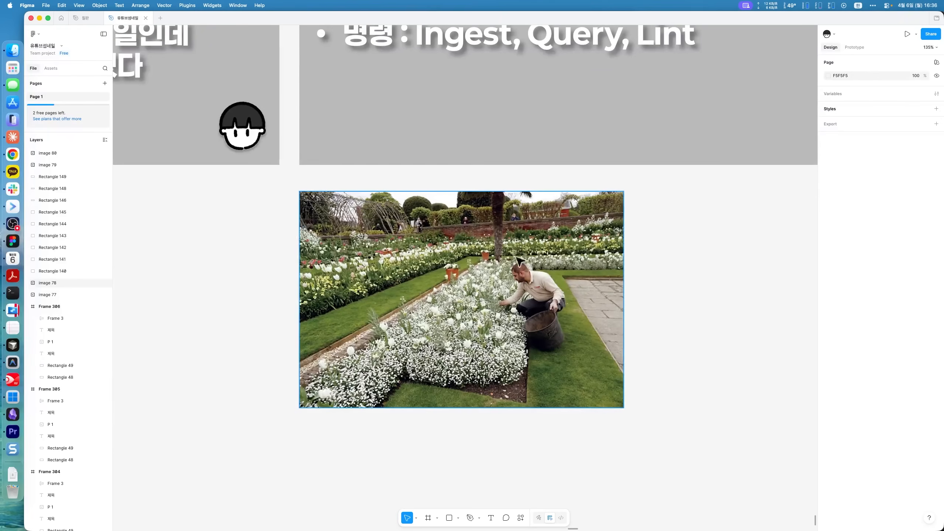
left_click_drag(702, 230, 592, 491)
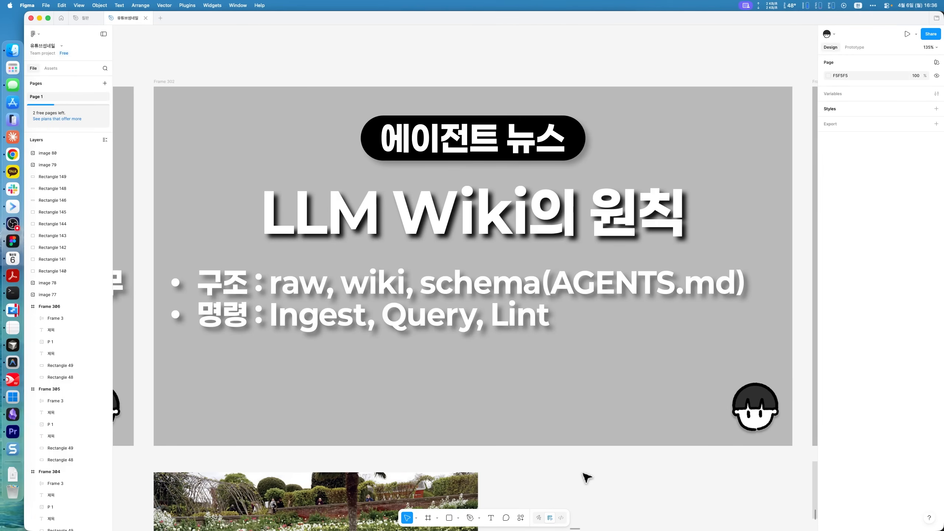
left_click(299, 289)
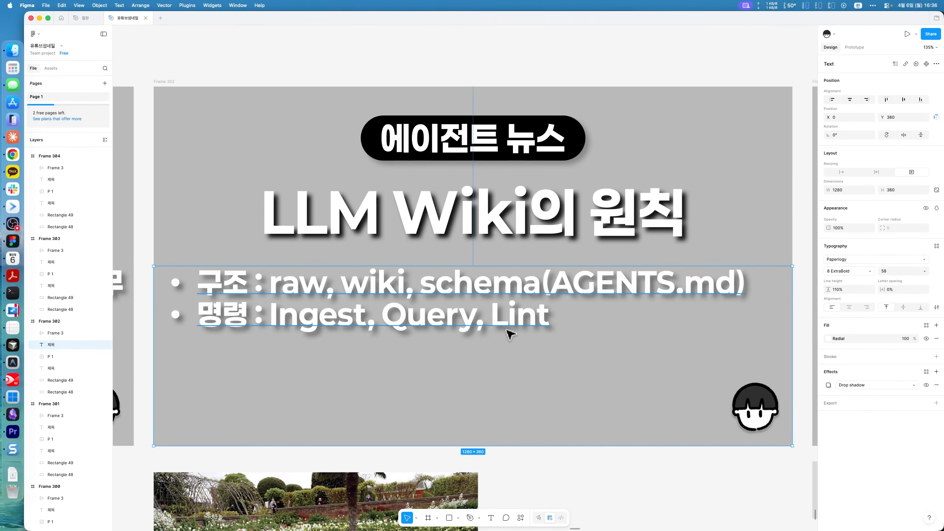
left_click(634, 460)
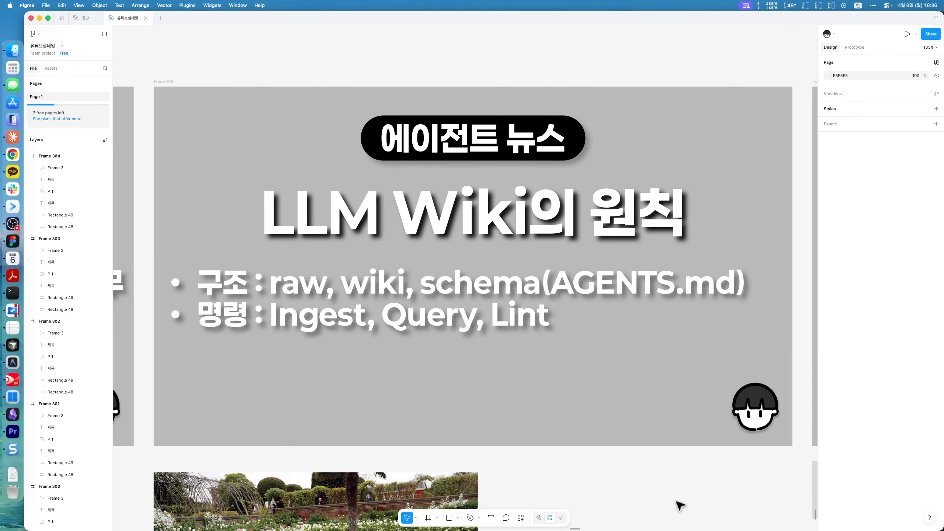
left_click_drag(676, 504, 207, 451)
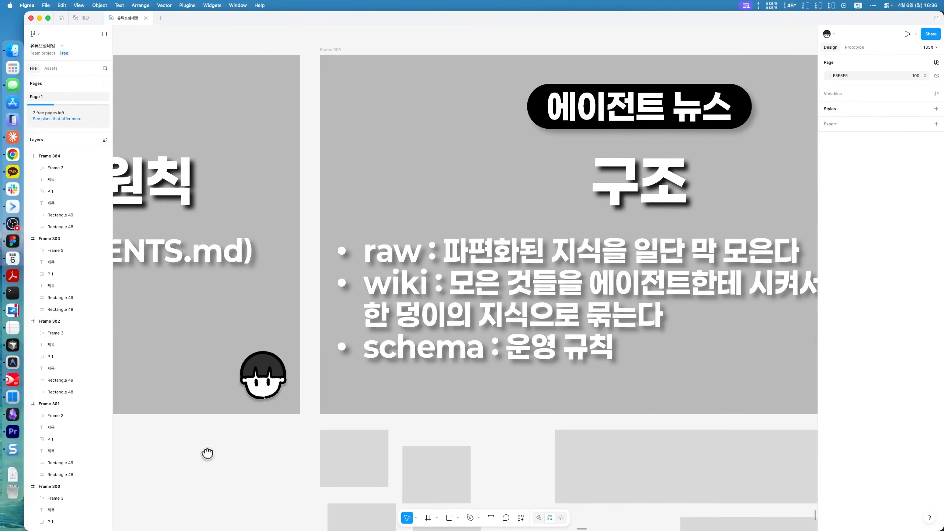
left_click_drag(453, 431, 308, 490)
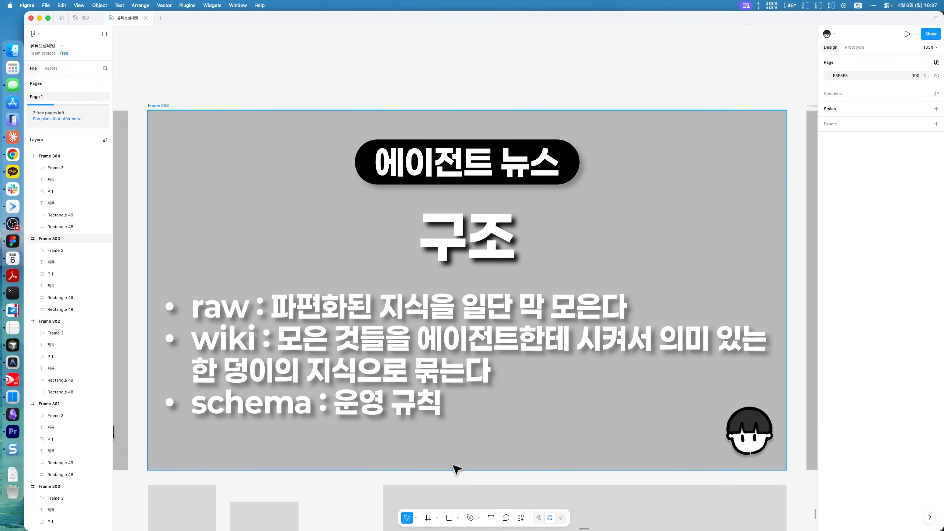
Step: Nudge the small gray 137 × 115 rectangles below the "구조" slide closer together into a loose cluster
scroll(457, 469, "down", 6)
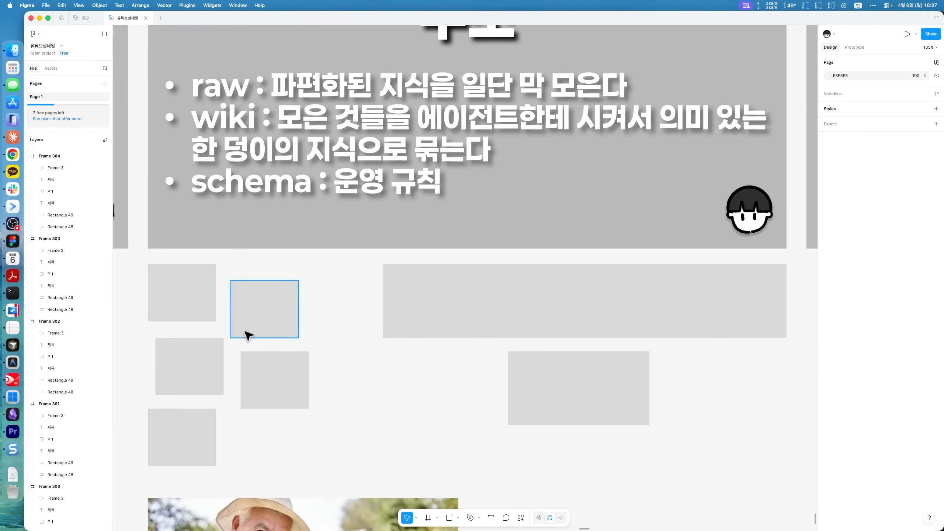
left_click(182, 294)
left_click(190, 365)
left_click(273, 378)
left_click_drag(178, 427, 178, 422)
left_click(189, 367)
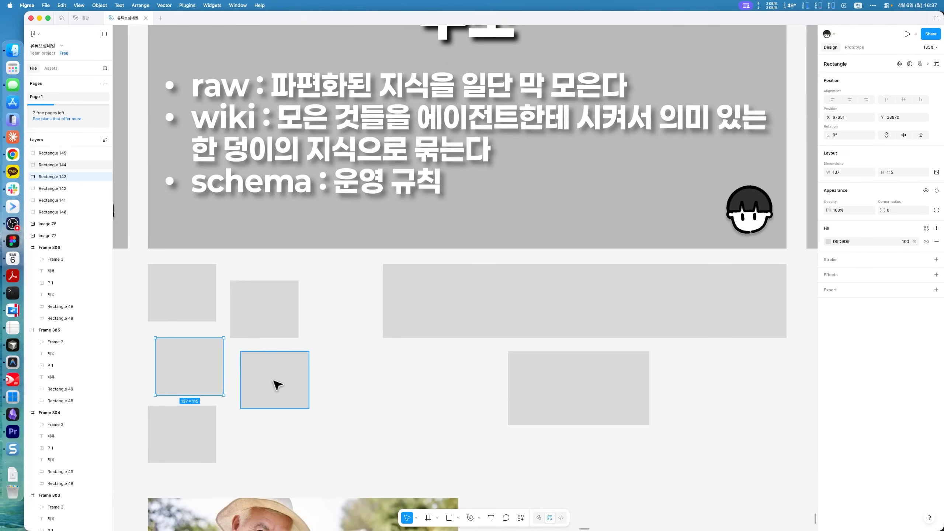
left_click(265, 311)
mouse_move(273, 380)
left_mouse_down()
mouse_move(262, 368)
mouse_move(271, 381)
left_mouse_up()
mouse_move(214, 370)
left_mouse_down()
mouse_move(204, 373)
mouse_move(213, 369)
left_mouse_up()
left_click_drag(257, 329, 255, 323)
left_click_drag(275, 373, 268, 368)
left_click_drag(180, 442, 189, 437)
left_click(292, 430)
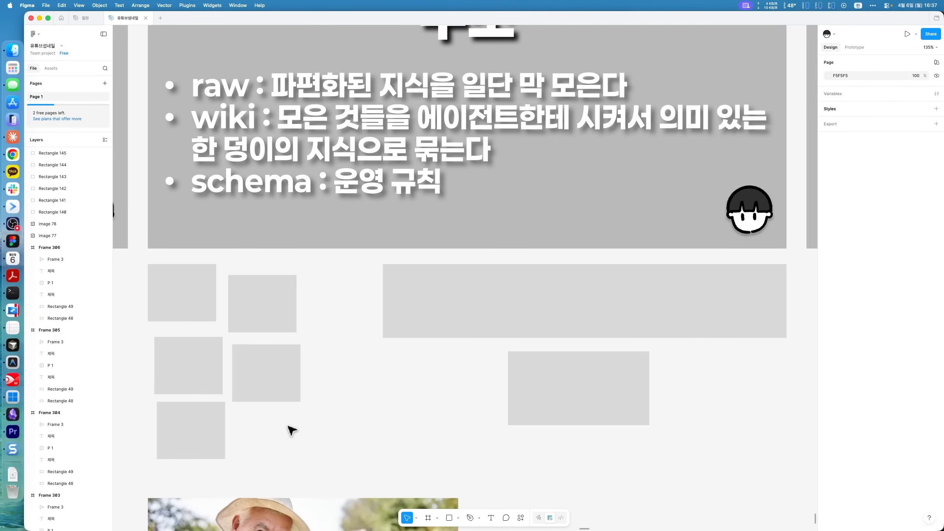
Step: Shrink the gardener photo to about 230 × 153 and move it up toward the gray rectangles
scroll(301, 400, "up", 5)
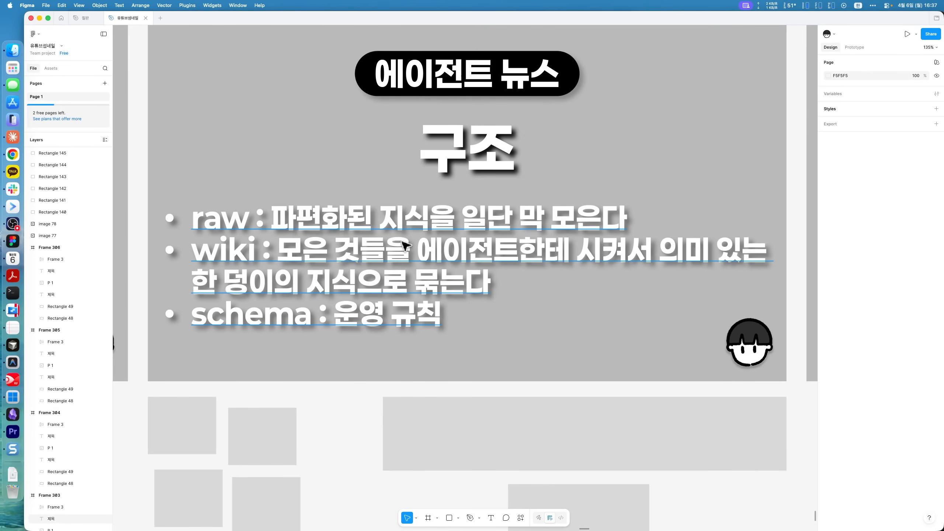
scroll(314, 233, "down", 2)
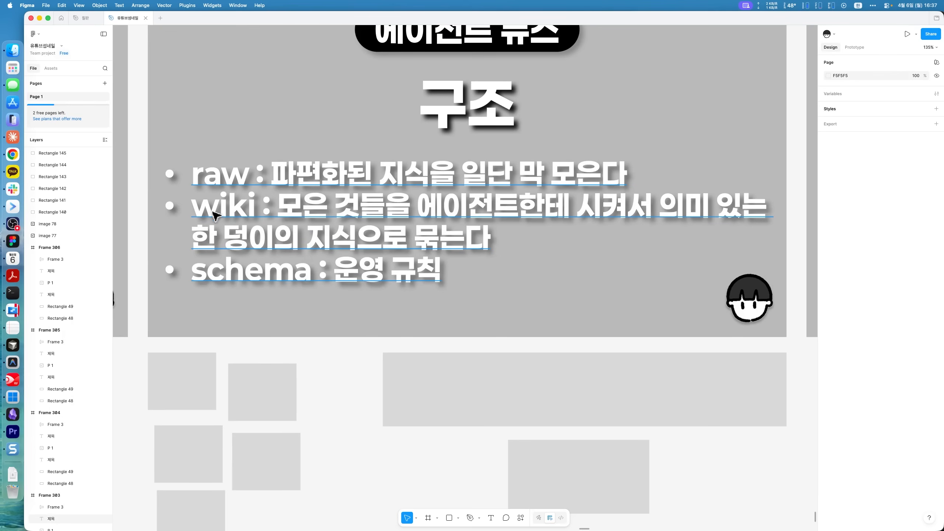
left_click(430, 236)
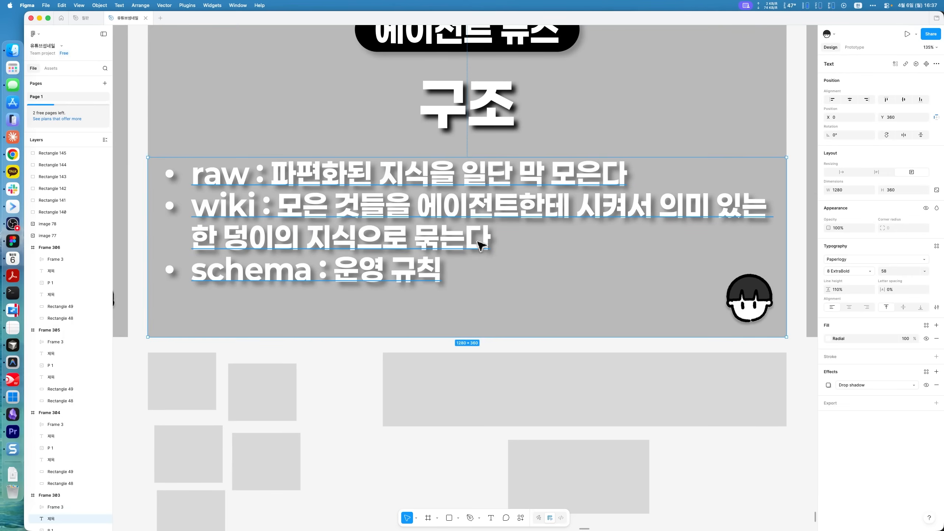
scroll(481, 248, "down", 8)
left_click(297, 392)
scroll(294, 392, "down", 5)
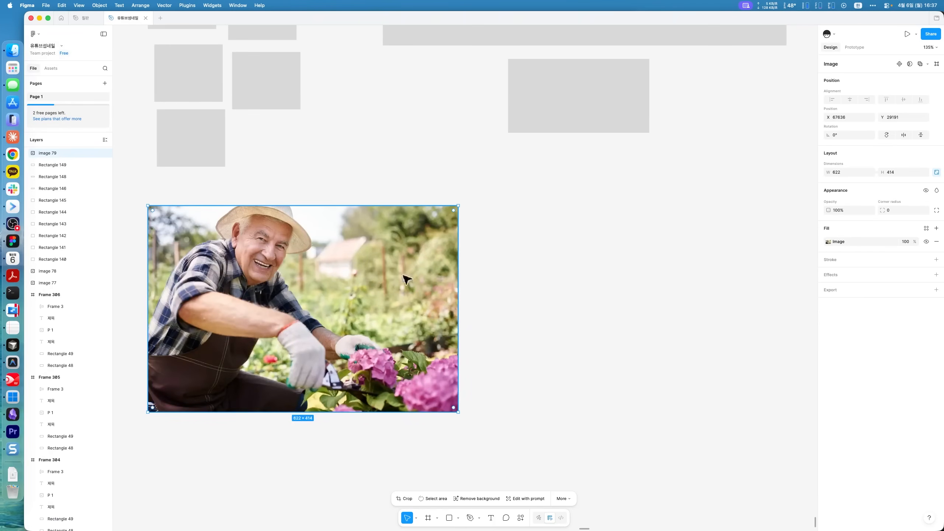
left_click_drag(457, 205, 323, 321)
left_click_drag(204, 376, 409, 176)
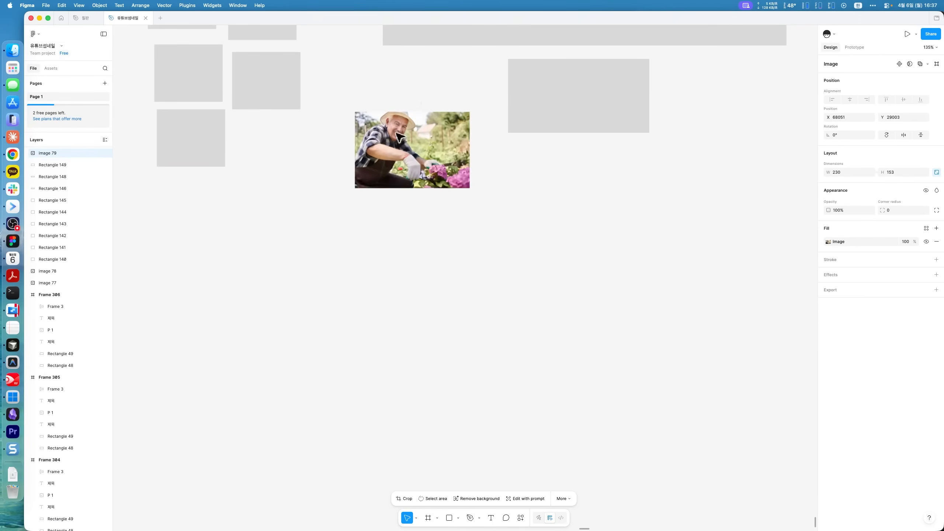
Step: Move the gardener photo to the lower right of the small gray rectangles, at about X 67929, Y 28926
scroll(476, 179, "up", 7)
left_click_drag(420, 321, 255, 265)
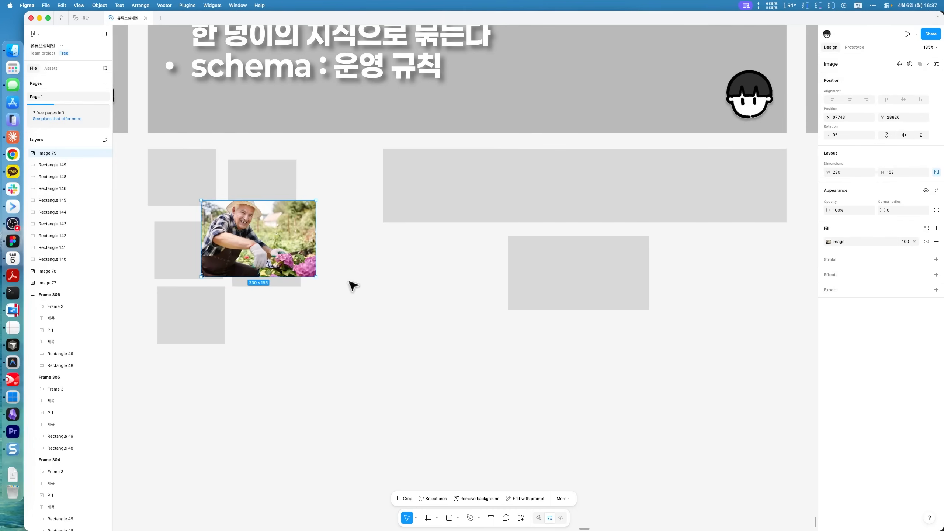
scroll(351, 286, "up", 4)
scroll(368, 315, "up", 4)
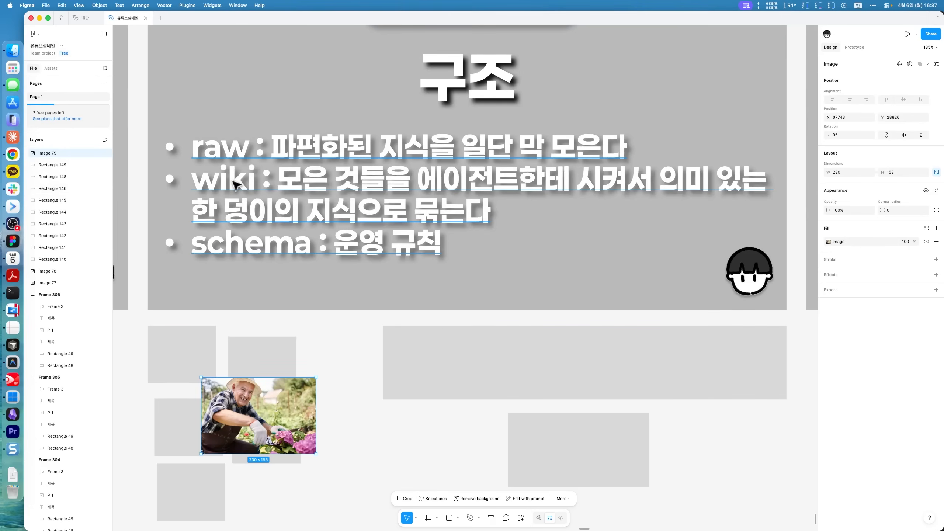
scroll(283, 353, "down", 2)
left_click_drag(263, 362, 356, 413)
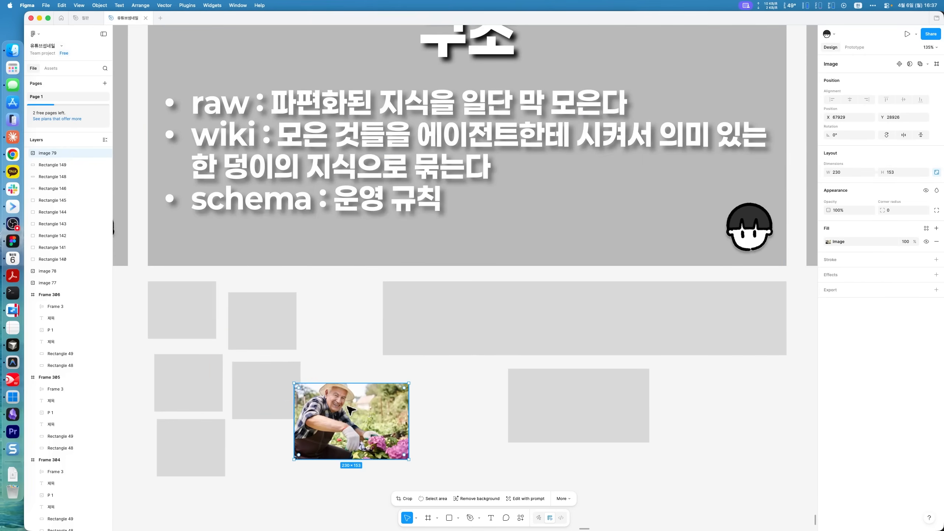
Step: Fill the two upper small rectangles and the middle-left one with muted red C66767
left_click(259, 306)
left_click(184, 316)
left_click(204, 380)
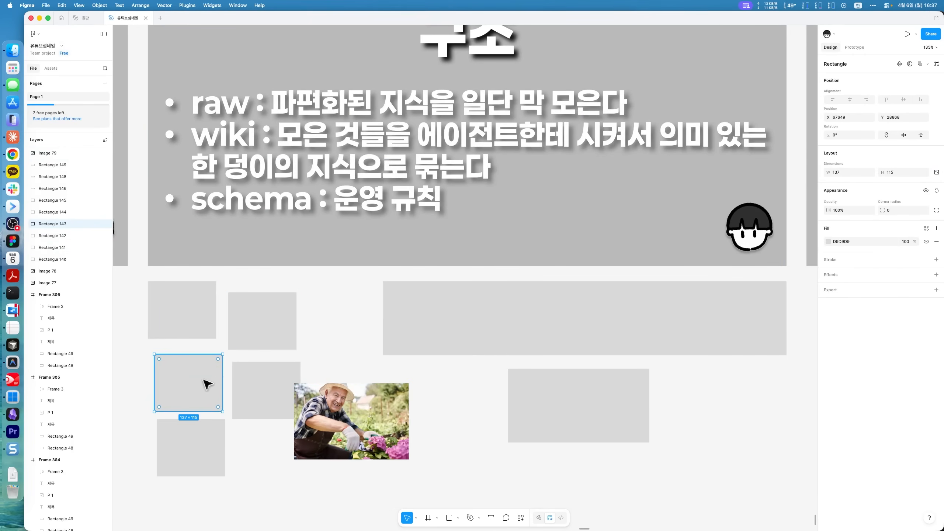
left_click(247, 327)
left_click(187, 331)
left_click(190, 359, "shift")
left_click(255, 328, "shift")
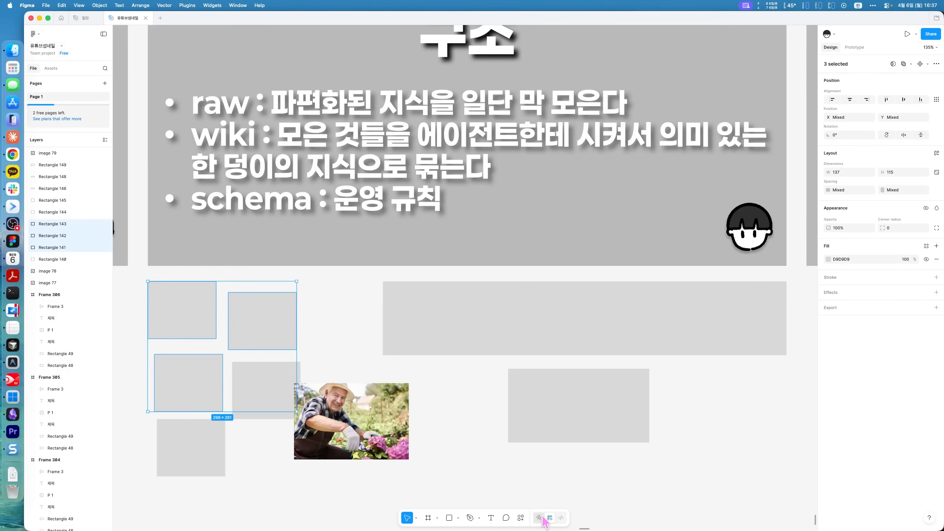
left_click(829, 259)
left_click(773, 307)
left_click(415, 451)
Step: Fill the two lower small gray rectangles with green 60E29F
left_click(266, 390)
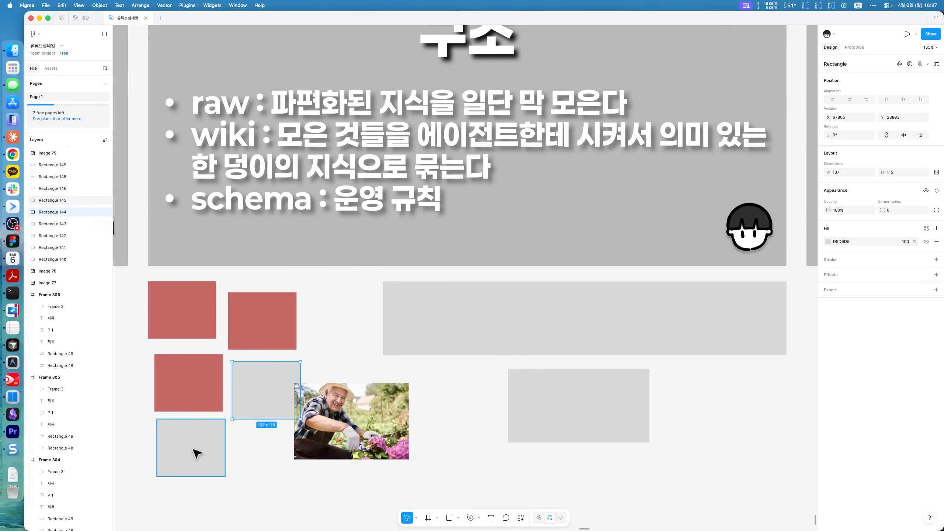
left_click(191, 446)
left_click(252, 411, "shift")
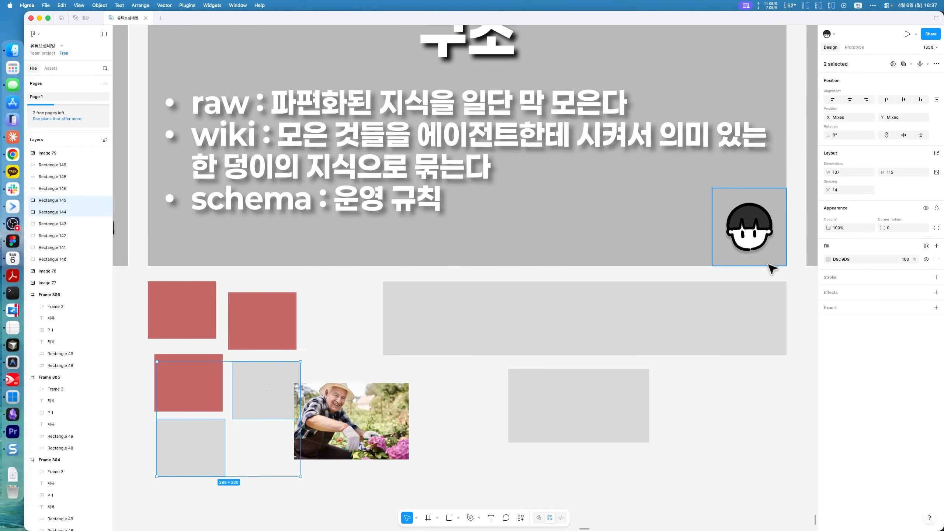
left_click(831, 259)
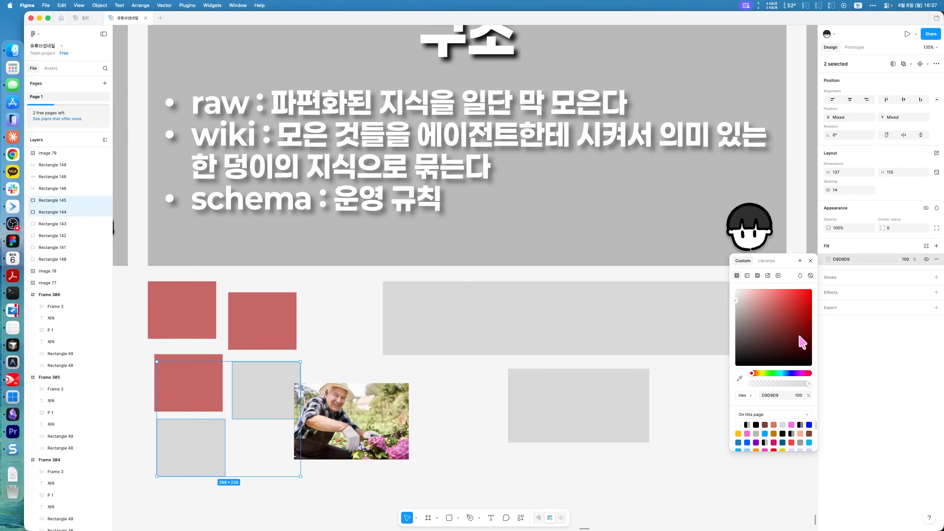
left_click_drag(779, 338, 781, 303)
left_click(411, 461)
Step: Line up the two green rectangles side by side and arrange the three red rectangles in one row above them
left_click_drag(240, 396, 243, 453)
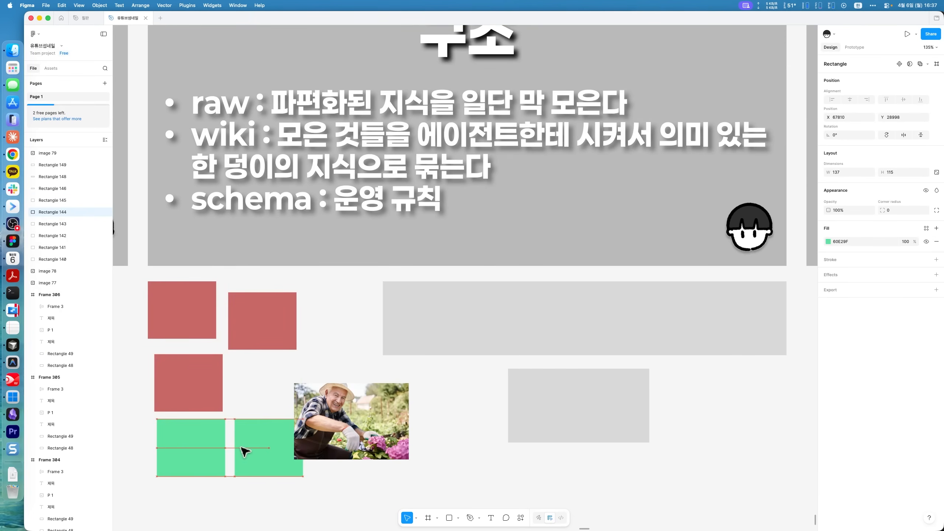
left_click_drag(264, 322, 259, 382)
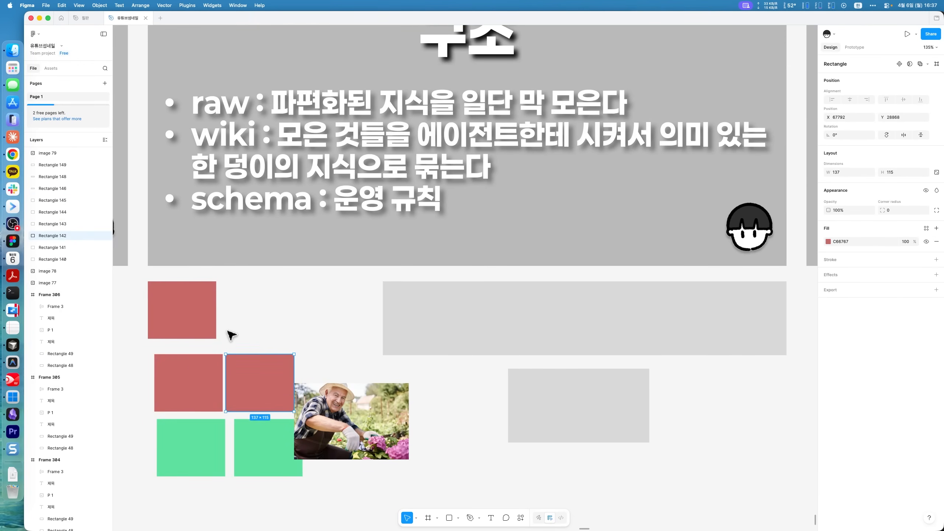
left_click_drag(206, 311, 353, 384)
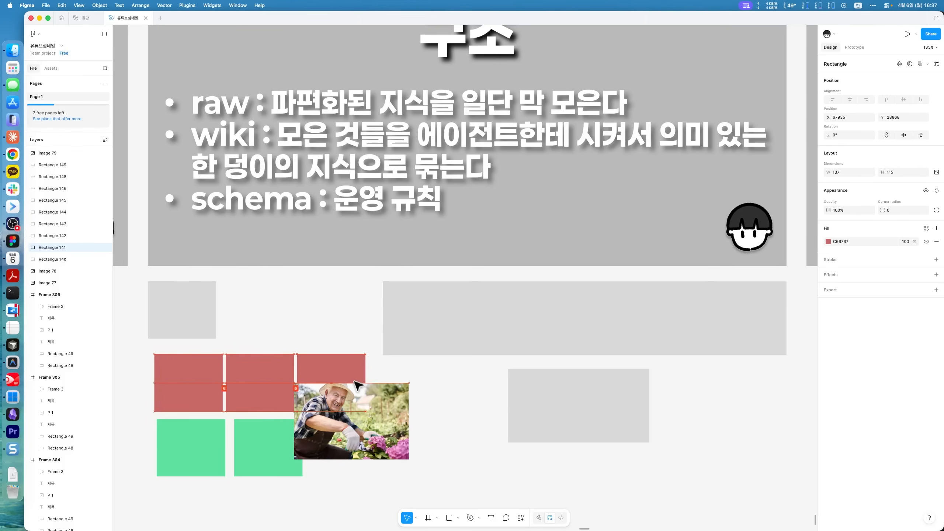
Step: Clear away the leftover small gray rectangle and the overlapping photo, then move the red row up to the slide's left edge at Y 28722
left_click(211, 330)
key("Delete")
left_click_drag(334, 416, 382, 472)
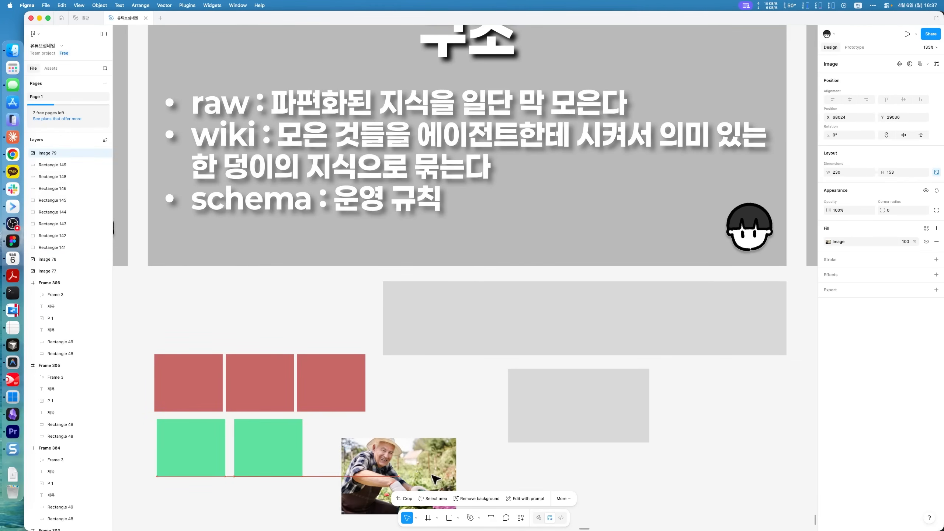
left_click_drag(198, 368, 177, 312)
Step: Reduce the wide gray bar's height to 115 and delete the extra gray rectangle at its right end
left_click(468, 323)
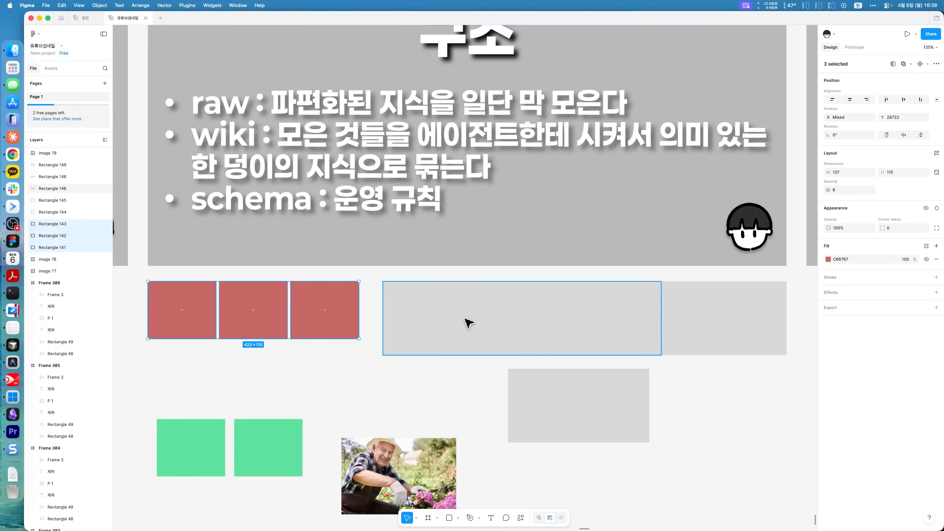
left_click_drag(473, 353, 476, 339)
left_click(706, 352)
key("Delete")
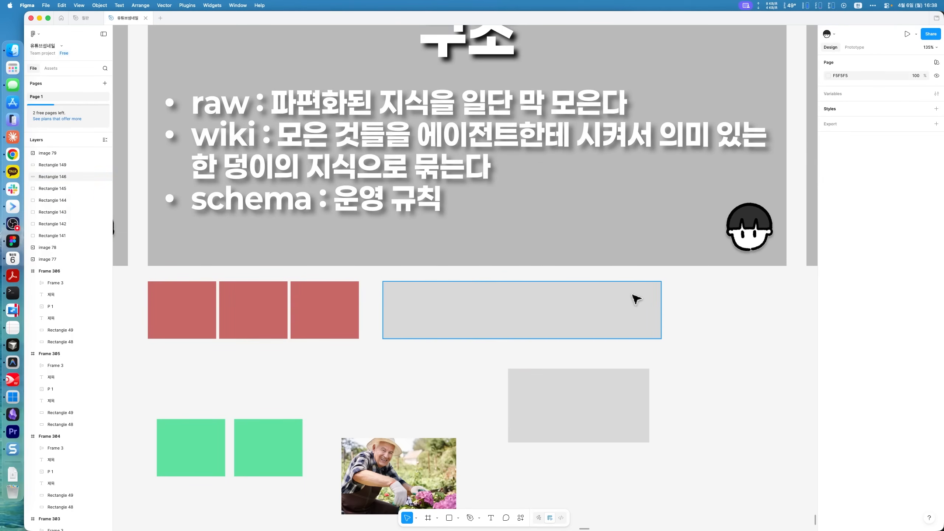
Step: Fill the wide 558 × 115 bar beside the red row with bright red FF5C5C
left_click(546, 312)
left_click(829, 242)
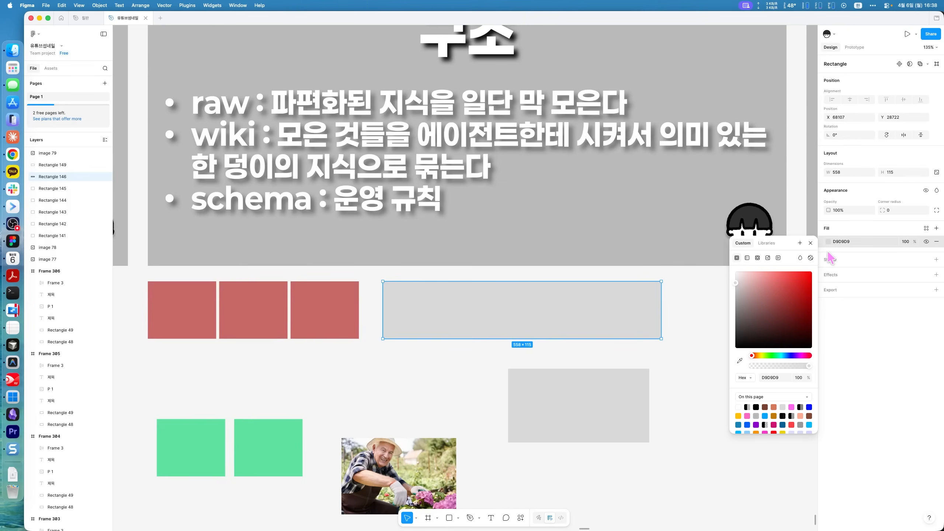
left_click_drag(806, 292, 785, 278)
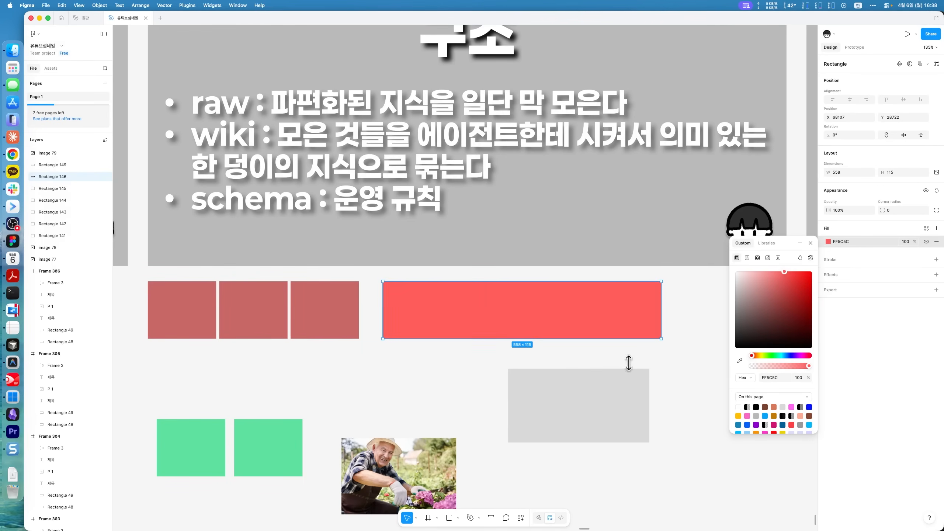
left_click(219, 447)
Step: Align the green pair and the remaining gray rectangle under their red counterparts at Y 28878, shortening the gray one to 283 × 115
left_click_drag(200, 453, 191, 394)
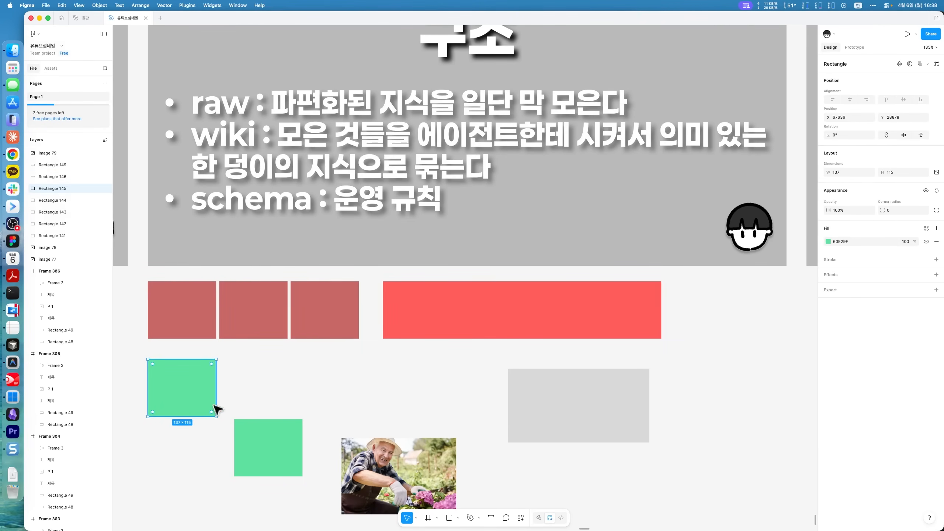
left_click_drag(254, 439, 238, 379)
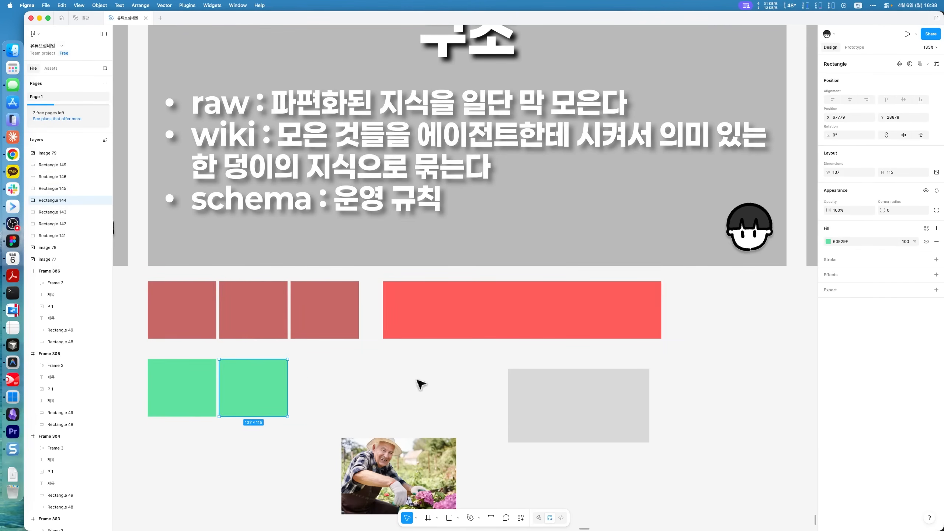
left_click_drag(591, 397, 466, 387)
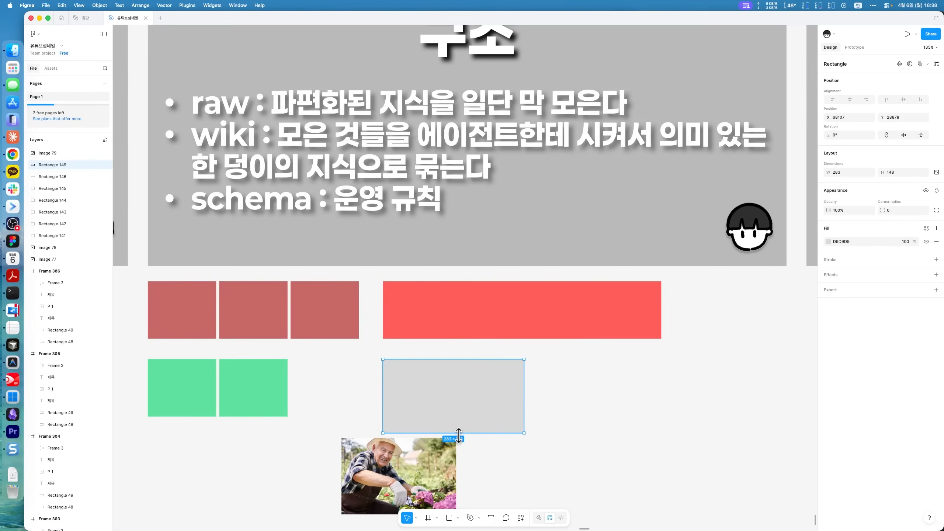
left_click_drag(461, 432, 462, 416)
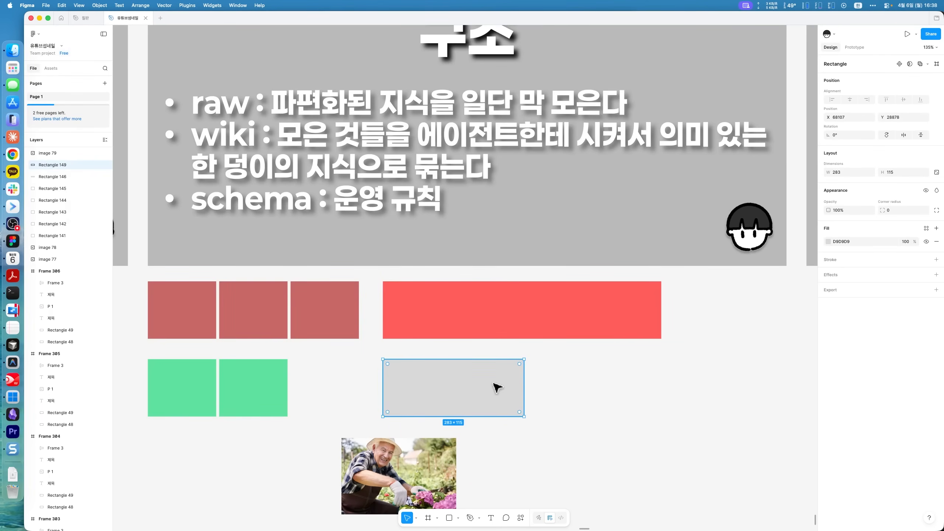
Step: Fill the 283 × 115 gray rectangle with bright green
left_click(828, 242)
left_click(769, 356)
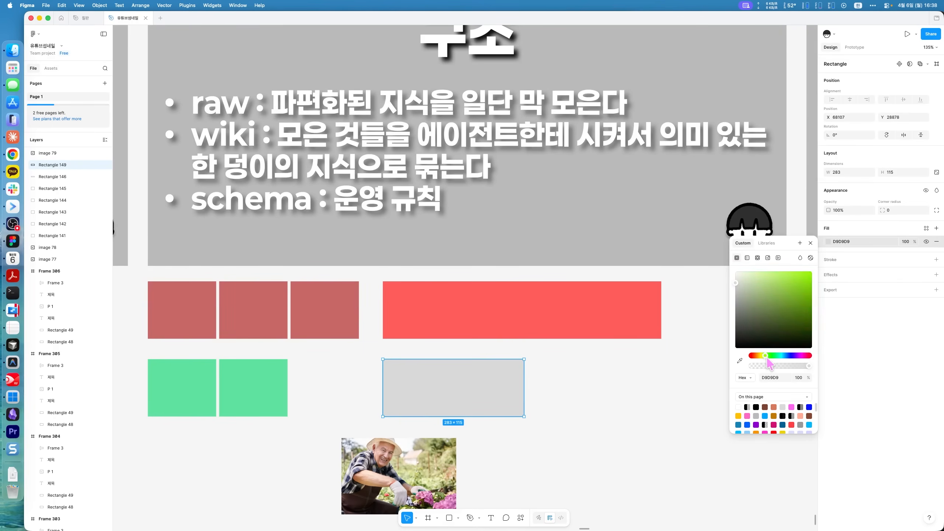
left_click_drag(782, 316, 812, 272)
left_click(664, 341)
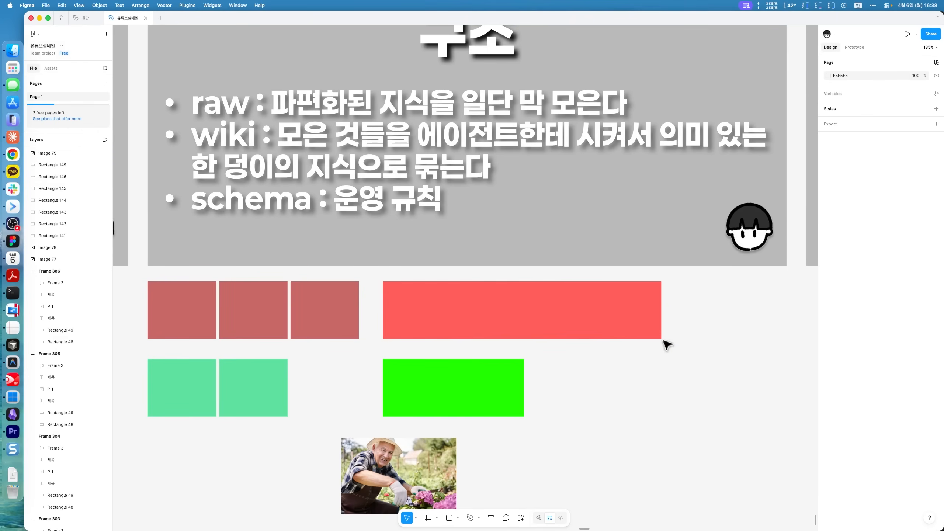
Step: Shrink the gardener photo and place it between the small rectangles and the wide bars, then nudge the red bar up to Y 28718
scroll(395, 190, "up", 2)
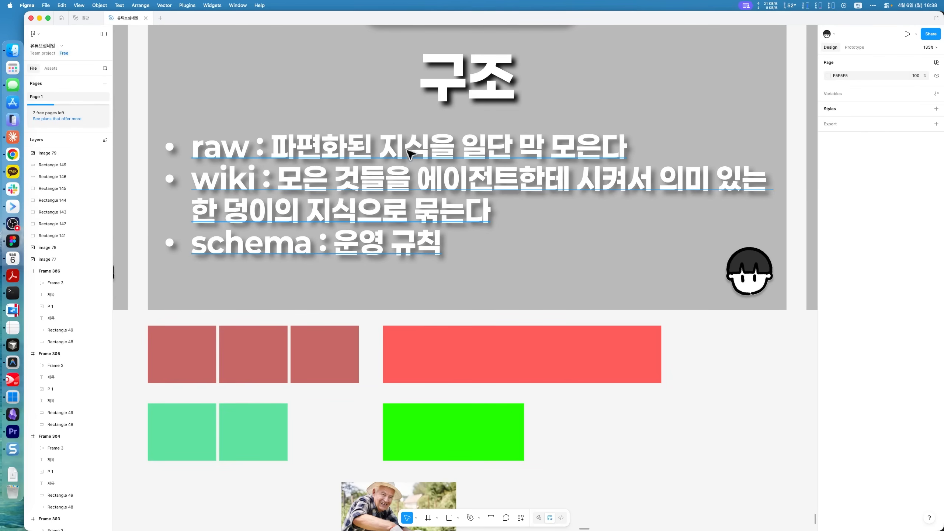
left_click(197, 184)
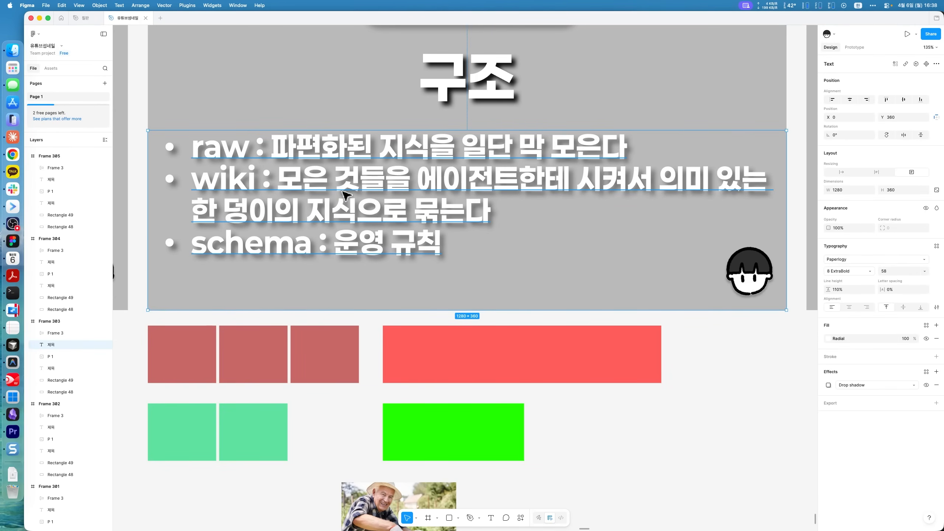
scroll(362, 197, "up", 2)
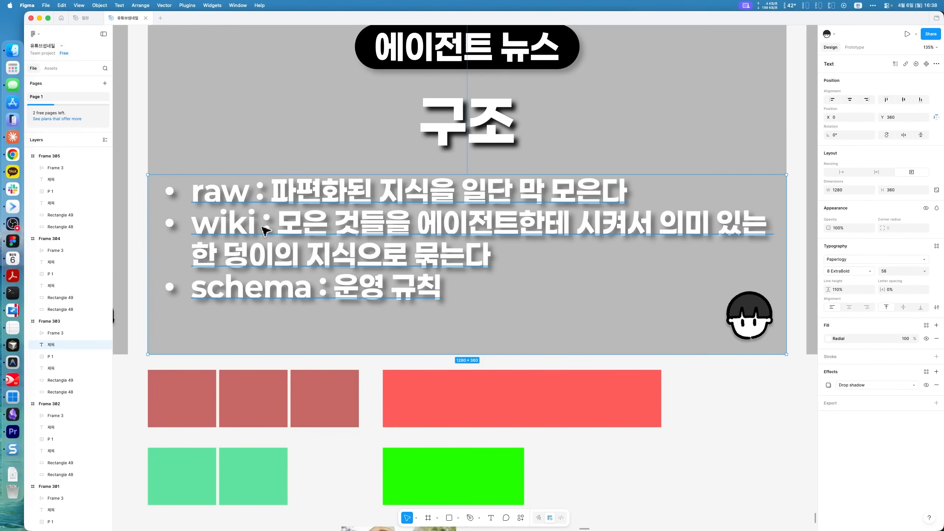
scroll(444, 277, "down", 2)
left_click(440, 335)
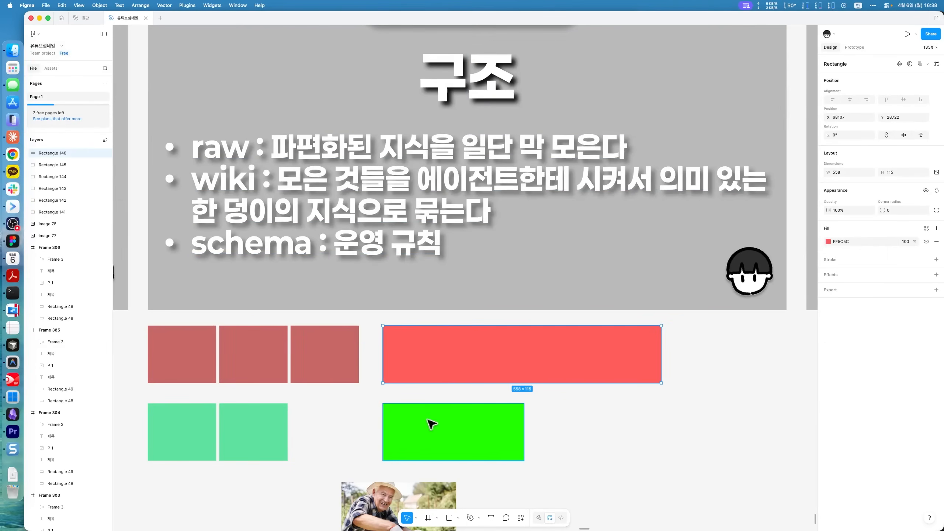
left_click_drag(486, 527, 369, 394)
left_click(429, 350)
left_click_drag(430, 350, 429, 348)
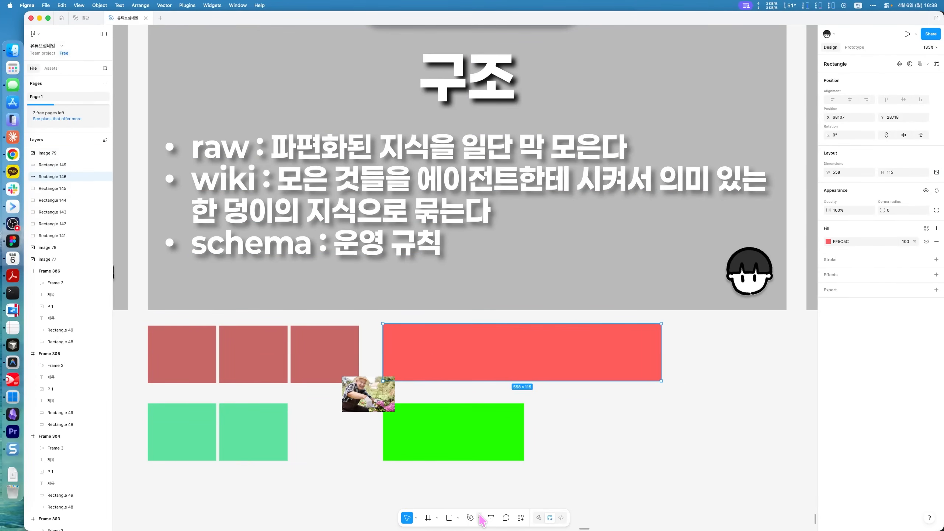
Step: Draw two horizontal arrows, one from the small red rectangles into the red bar and one from the green pair into the bright green rectangle
left_click(459, 518)
left_click(483, 467)
left_click_drag(178, 351, 444, 353)
left_click_drag(447, 449, 449, 447)
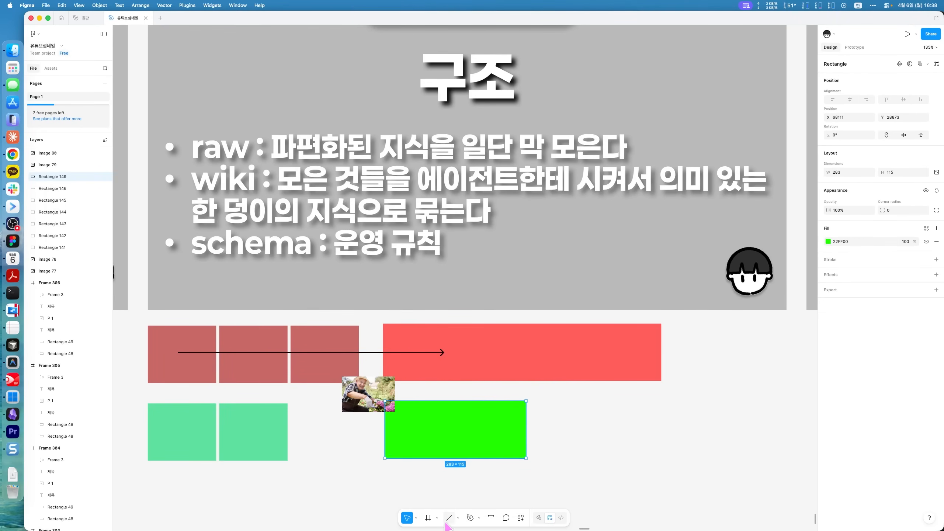
left_click(450, 519)
left_click_drag(188, 432, 443, 446)
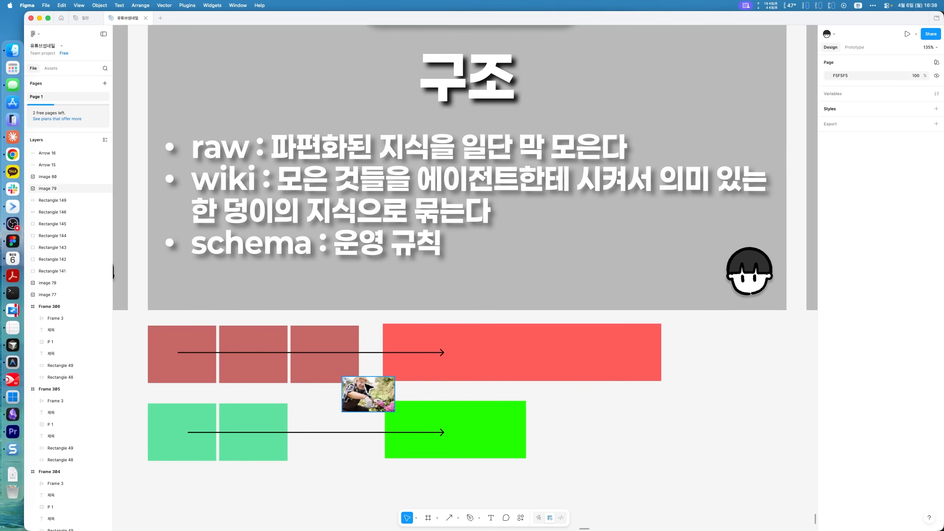
Step: Move the gardener photo beside the bright green rectangle with their upper edges aligned, at X 68417, Y 28873
left_click_drag(366, 385, 564, 410)
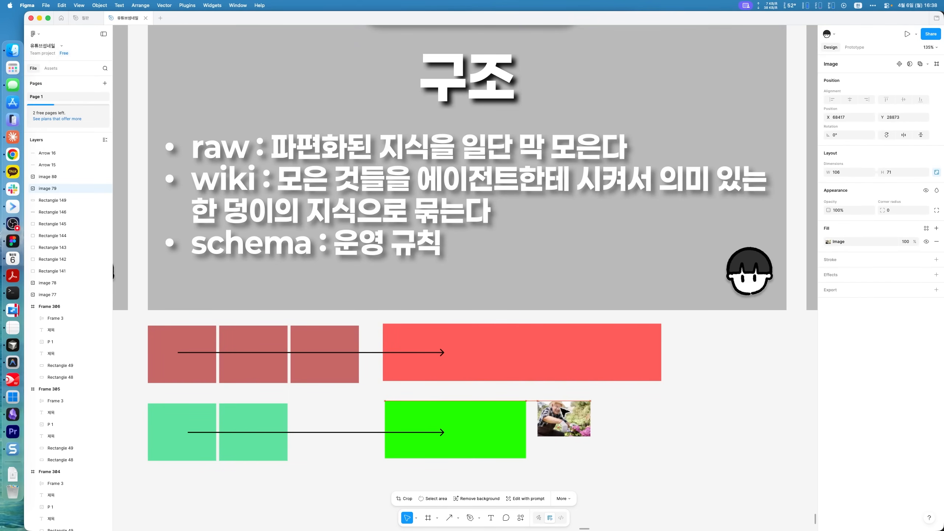
left_click(708, 424)
scroll(709, 425, "right", 4)
scroll(708, 424, "down", 2)
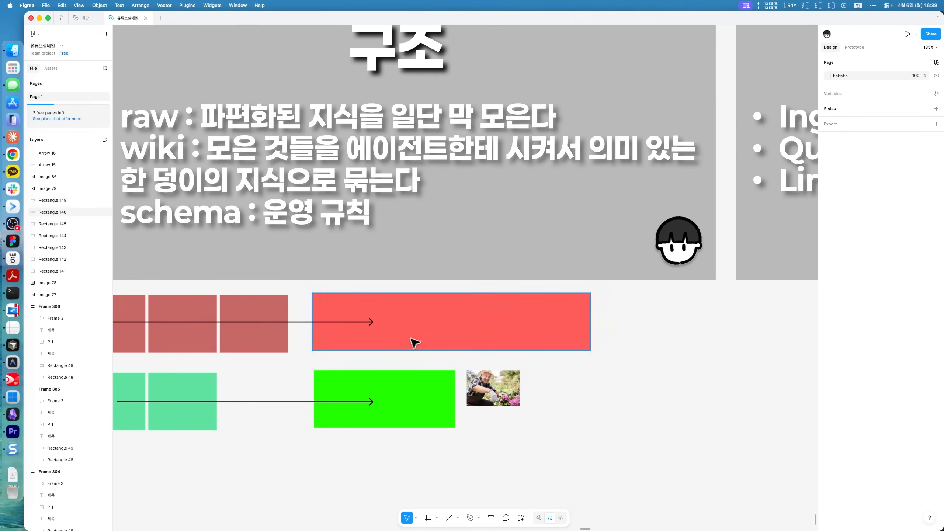
Step: Draft and discard a comment below the photo reading "야! 너 지금 내가 조사했던 거 중에... 웹 인터랙션에 대한 지식 뭐 있는지 리스트 가져와봐"
left_click(505, 518)
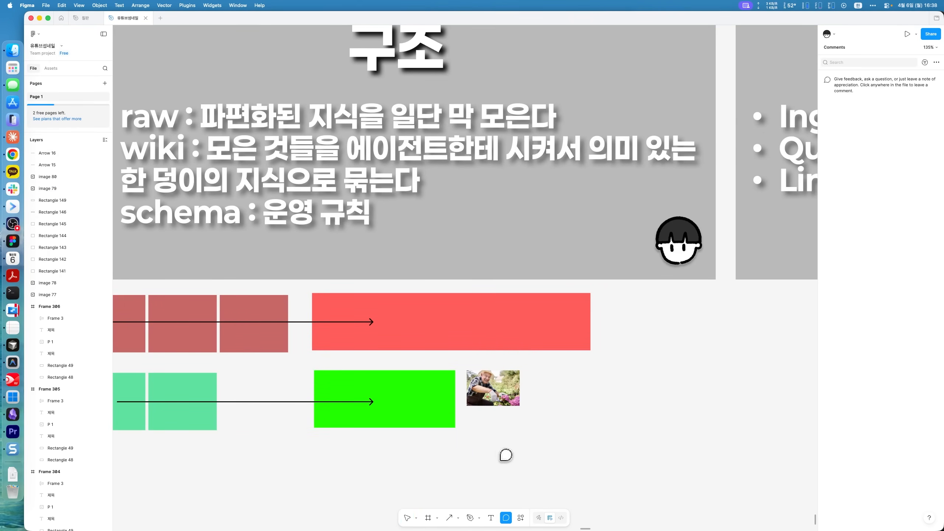
left_click(506, 441)
type("야! 너")
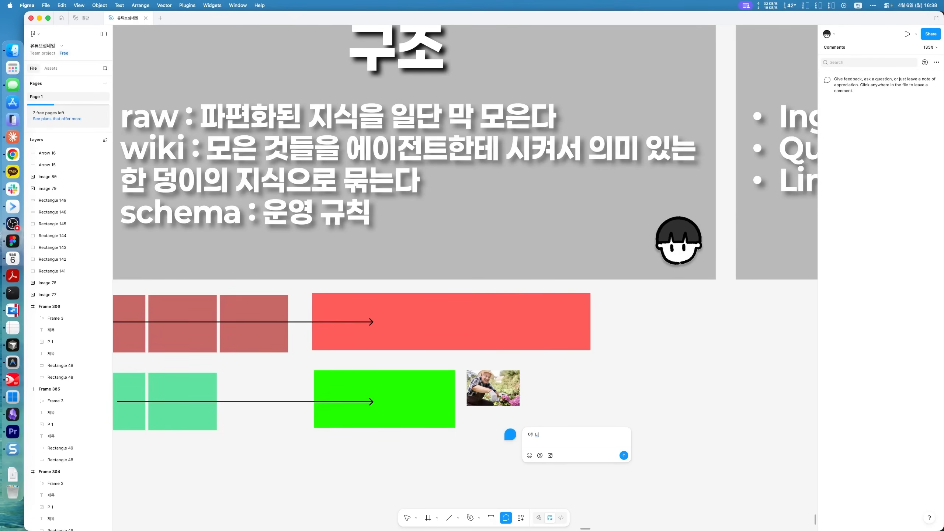
type(" 지금 낸가 조사했던 거 중에")
type("..")
type(". 웹 인터레것")
type("에 대한 지식 ")
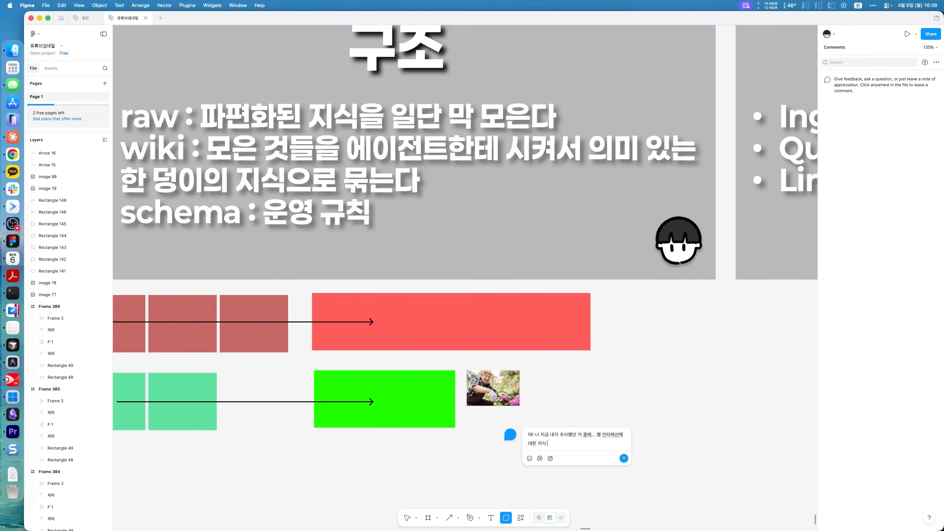
type("뭐 있는지 리스트 갑")
type("져와봐")
key("super+a")
key("Escape")
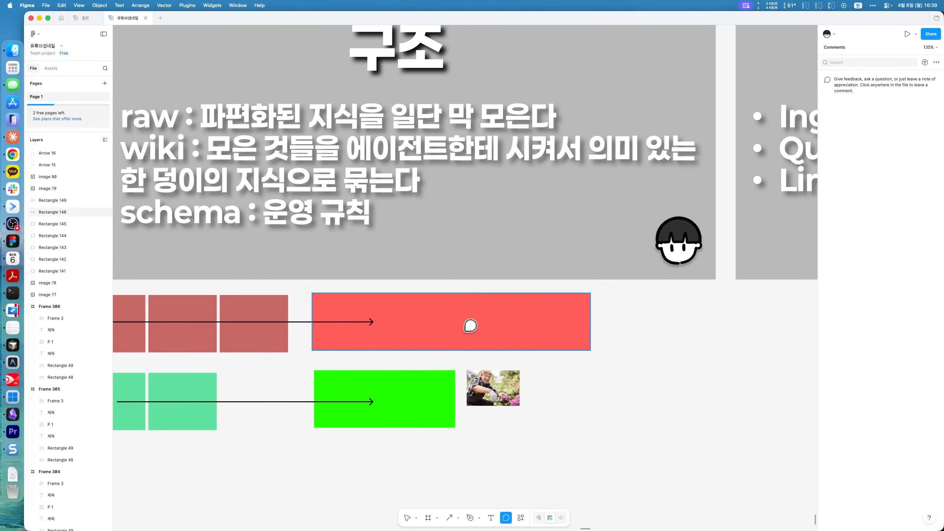
Step: Leave comment mode and review the 구조 slide with its raw-to-wiki diagram, moving on to the 명령 slide's bullets
scroll(377, 327, "up", 5)
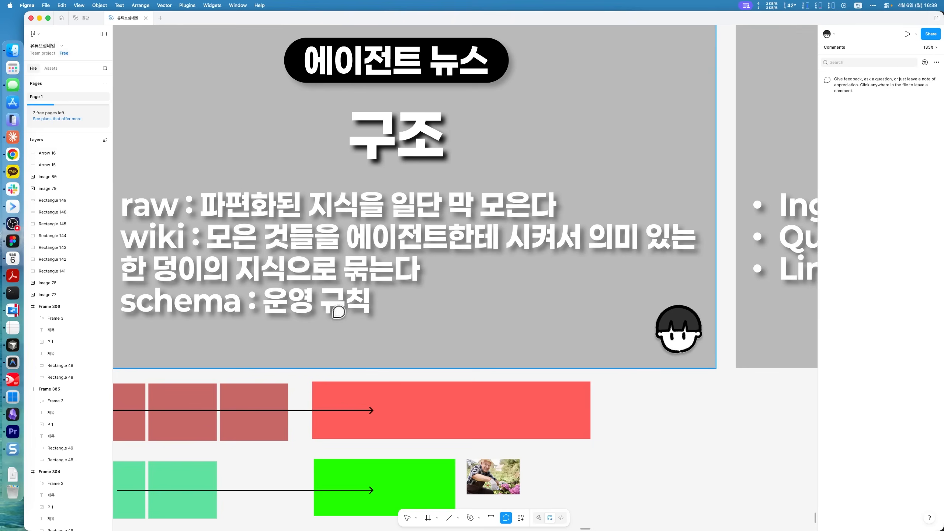
scroll(338, 312, "down", 5)
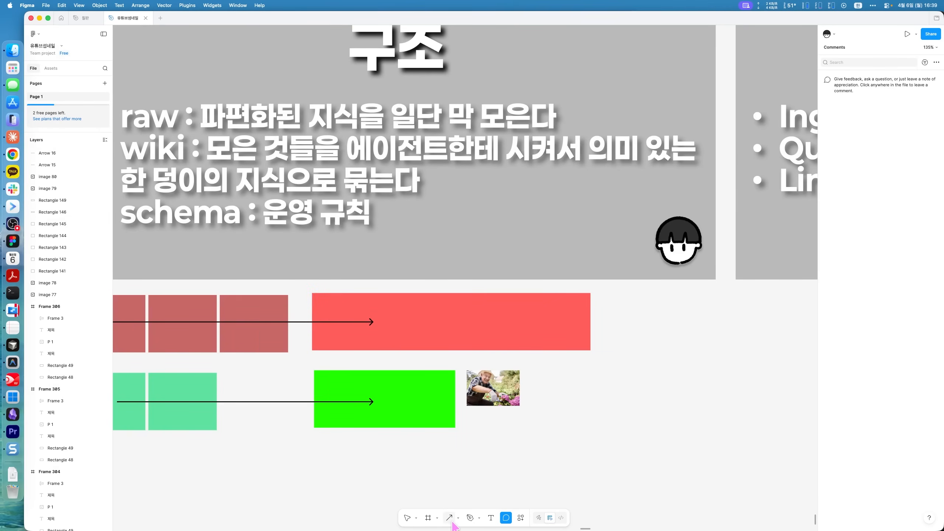
left_click(452, 521)
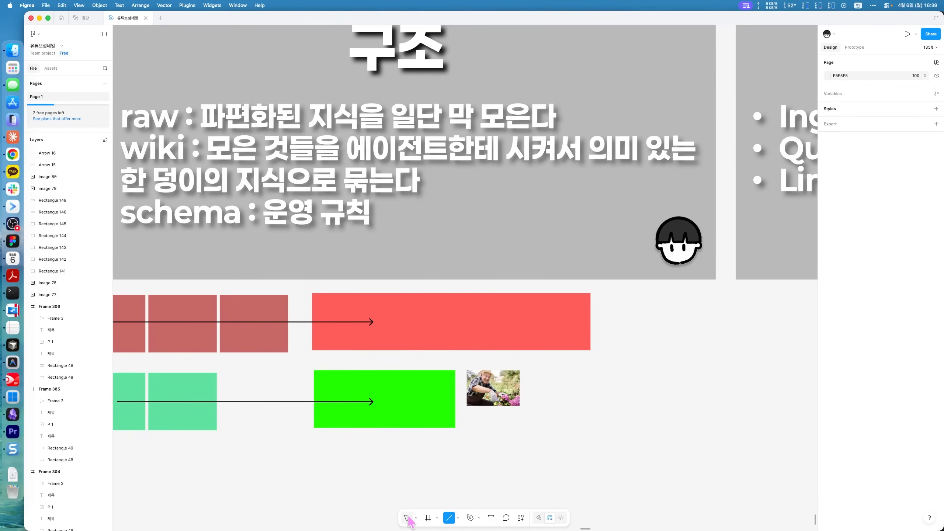
left_click(409, 518)
left_click(488, 377)
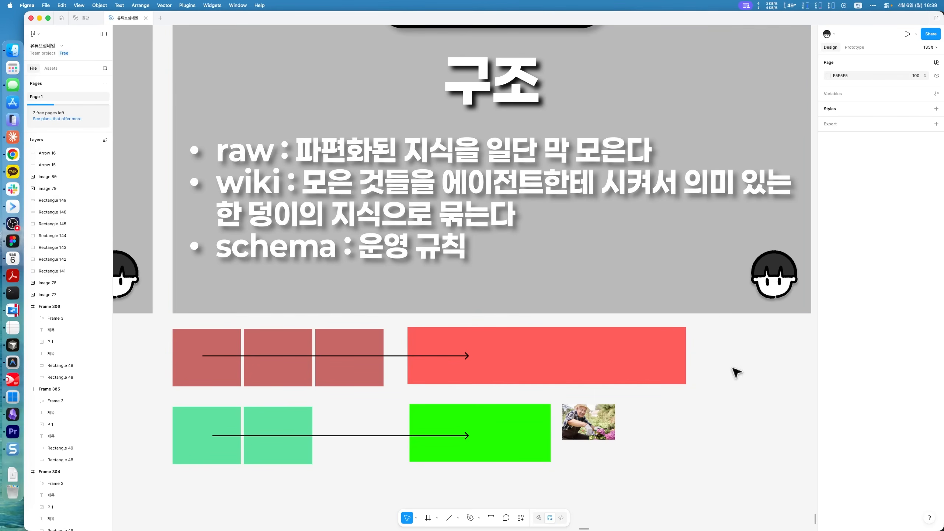
scroll(734, 380, "right", 2)
scroll(734, 380, "up", 1)
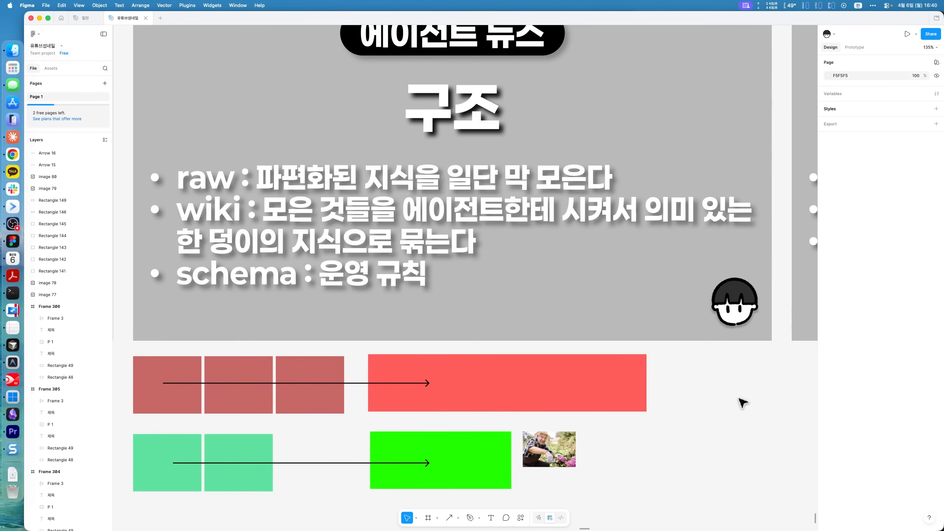
scroll(742, 398, "right", 10)
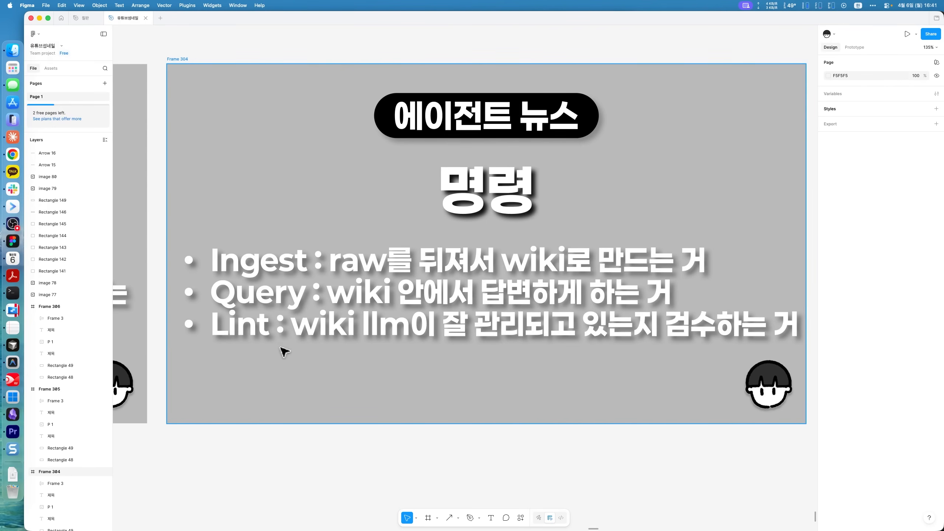
Step: Copy the gardener photo onto the 명령 slide and place it, enlarged, beneath the Lint bullet
scroll(375, 453, "left", 15)
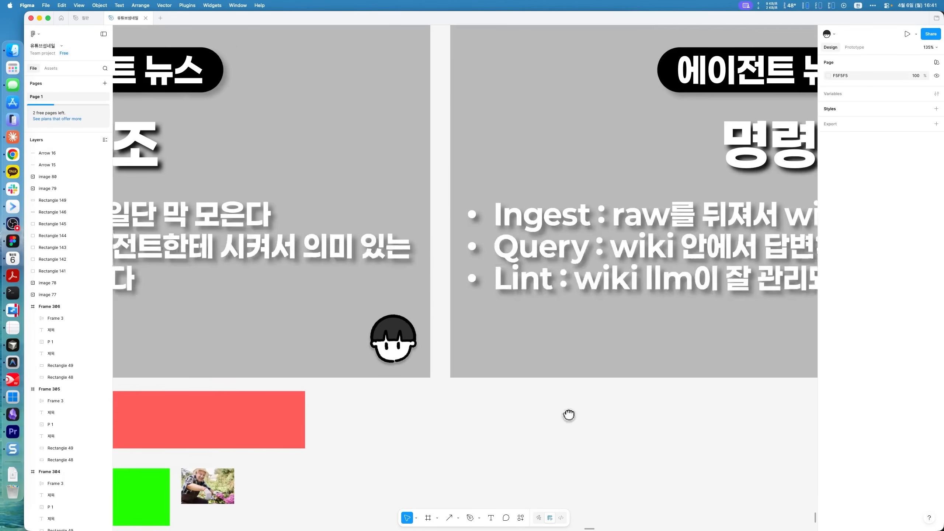
left_click(522, 463)
key("super+c")
scroll(595, 420, "right", 10)
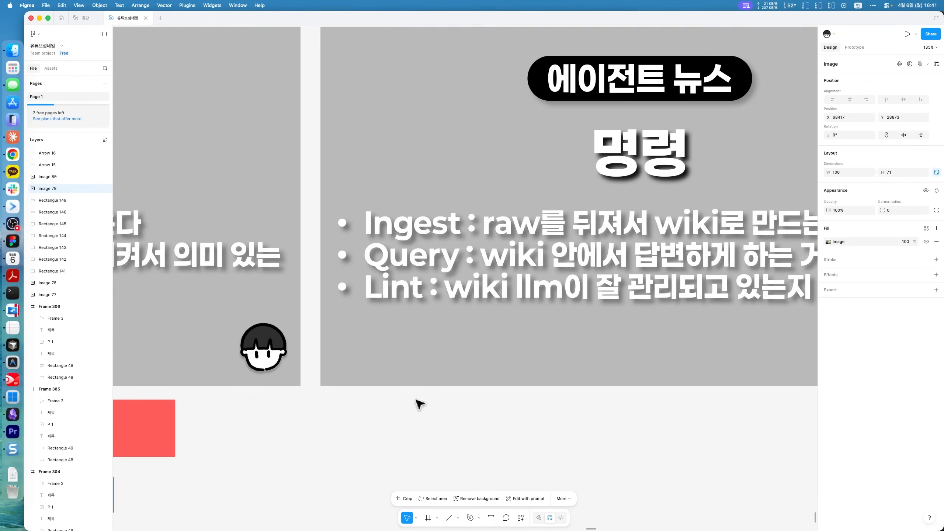
key("super+v")
left_click_drag(465, 278, 650, 192)
left_click_drag(530, 308, 487, 420)
left_click(687, 432)
scroll(607, 450, "right", 5)
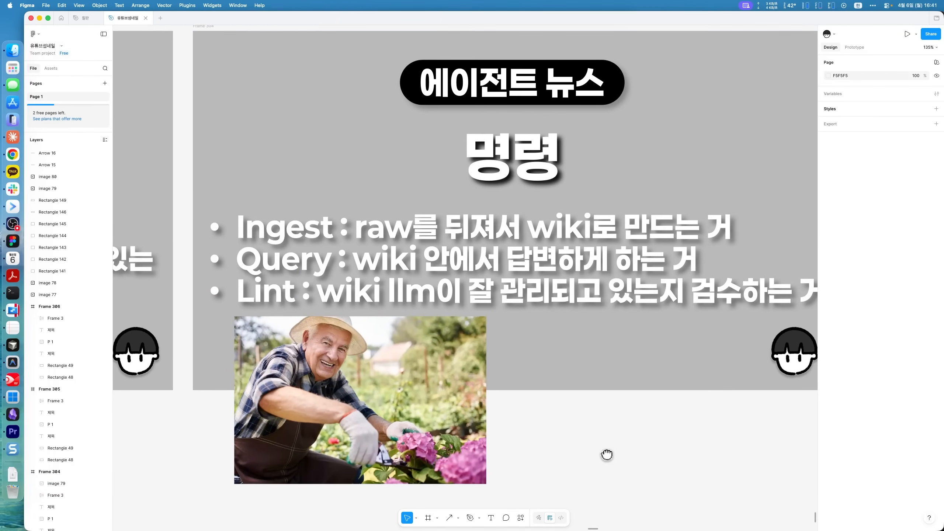
scroll(607, 447, "right", 3)
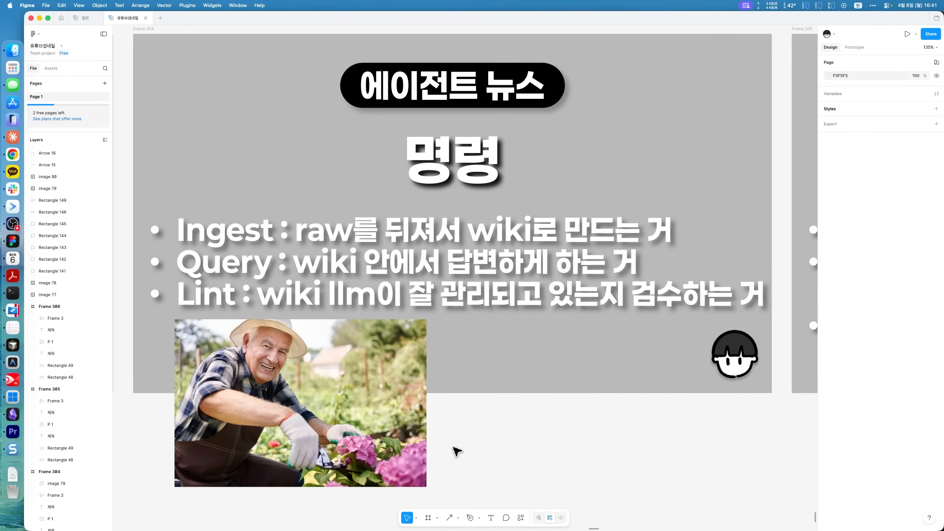
Step: Delete the enlarged gardener photo from the 명령 slide
left_click(340, 425)
left_click(529, 437)
left_click(422, 429)
key("Delete")
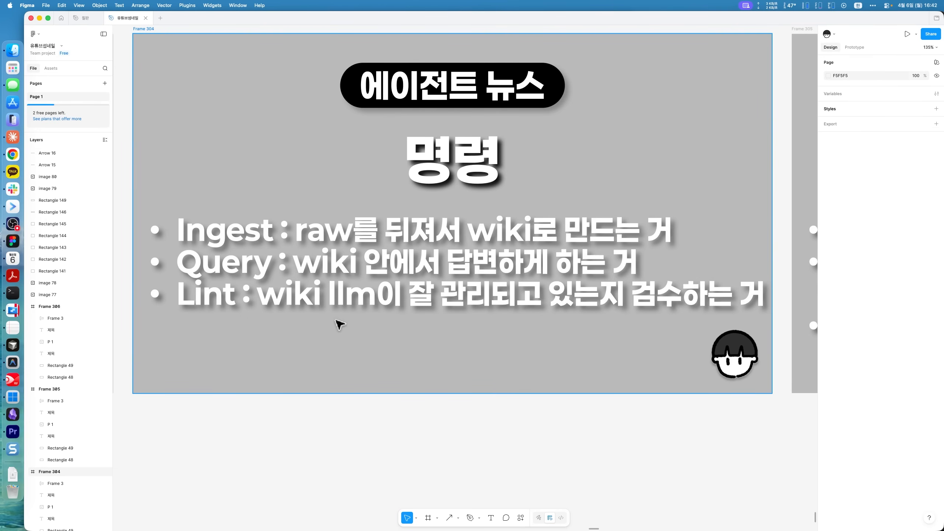
Step: Review the Ingest, Query and Lint bullets on the 명령 slide and continue to the 옵시디언 기초 slide
scroll(409, 290, "down", 2)
scroll(426, 280, "up", 4)
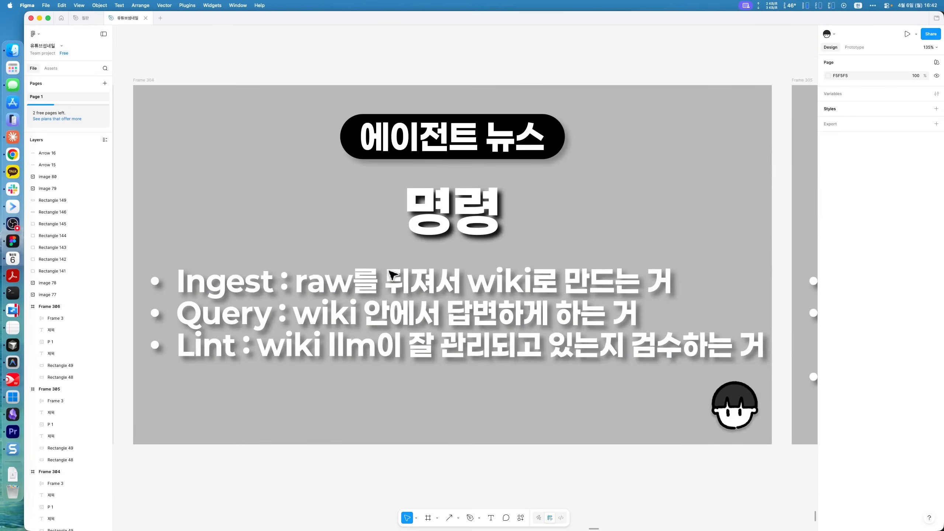
scroll(394, 271, "down", 3)
scroll(352, 456, "left", 10)
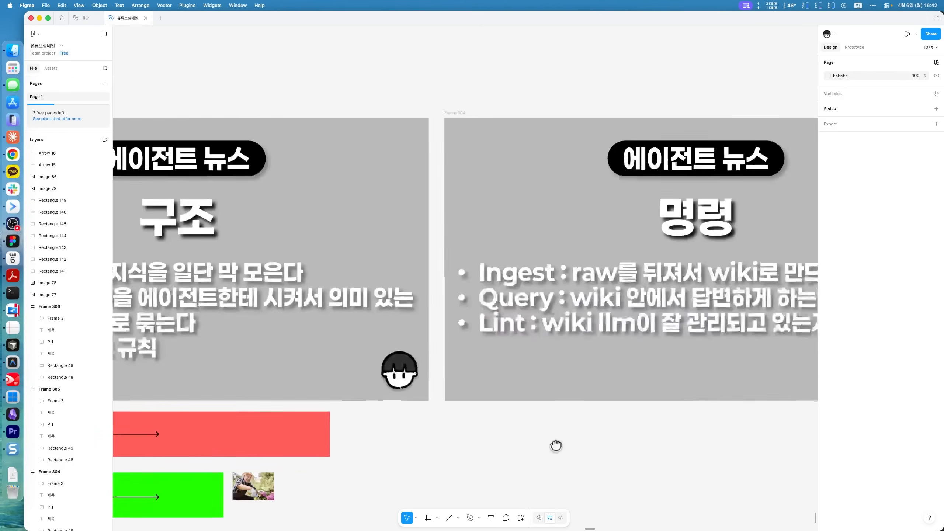
scroll(437, 369, "right", 10)
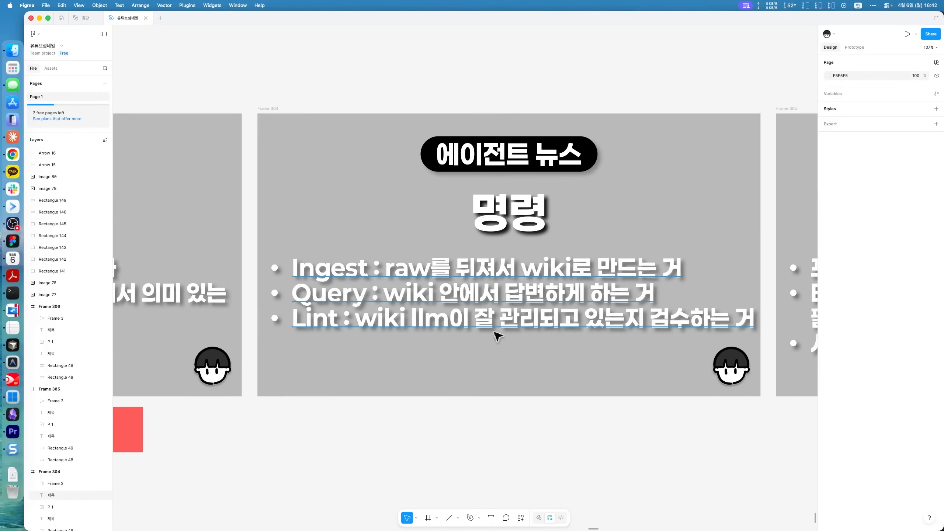
left_click_drag(594, 437, 616, 439)
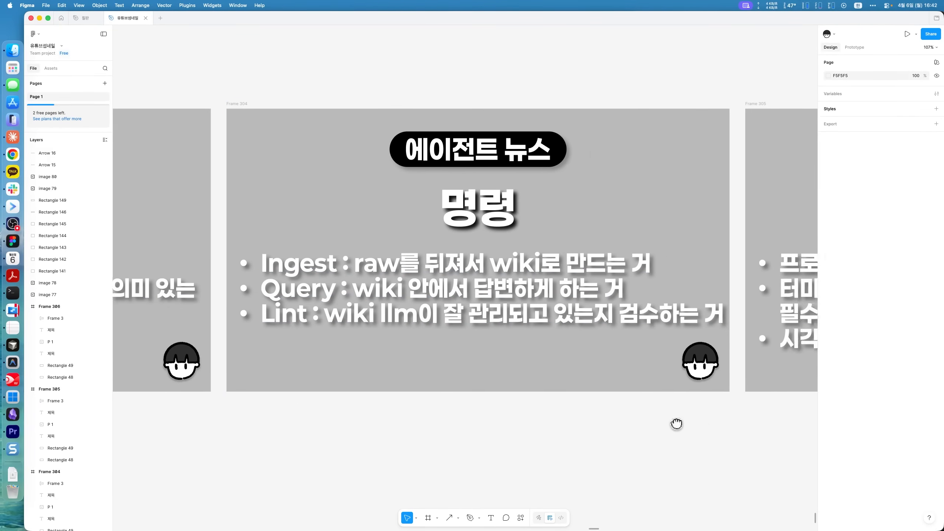
left_click_drag(674, 424, 520, 424)
left_click_drag(670, 447, 412, 462)
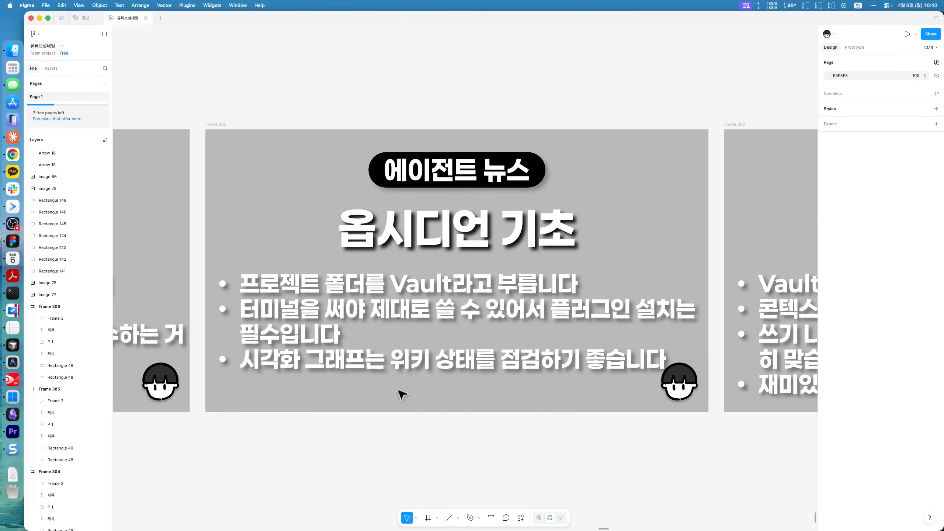
Step: Switch to Obsidian, maximise the llm-wiki vault window and examine the links around the overview and what-makes-interactive-web-pages-feel-compelling nodes in its graph view
left_click(13, 414)
key("super+grave")
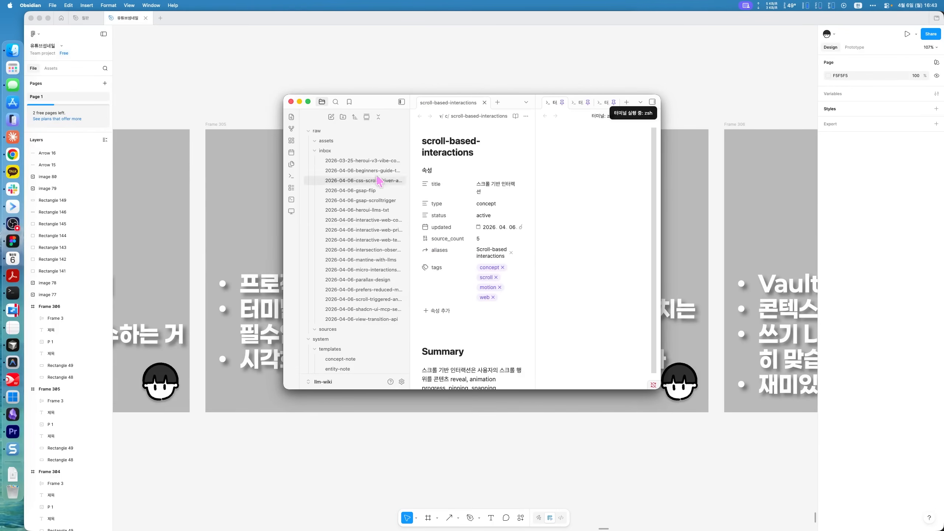
double_click(518, 103)
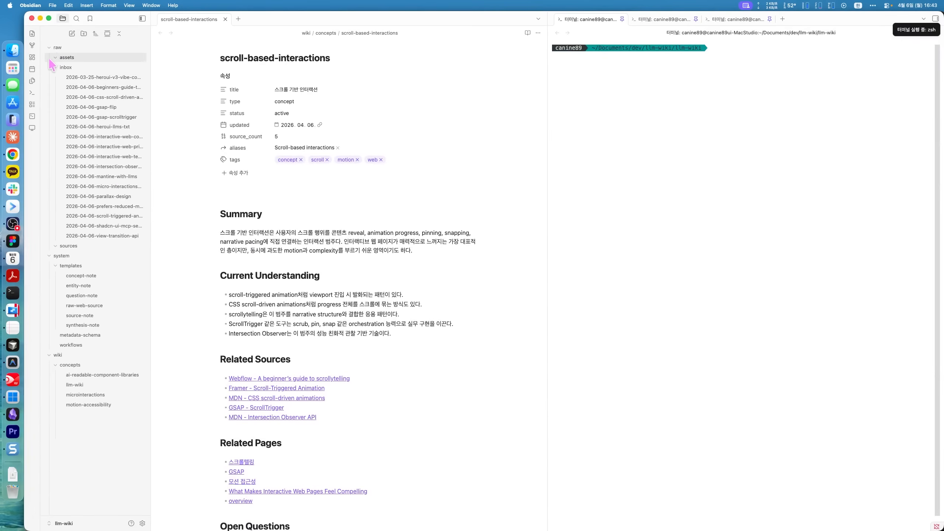
left_click(33, 45)
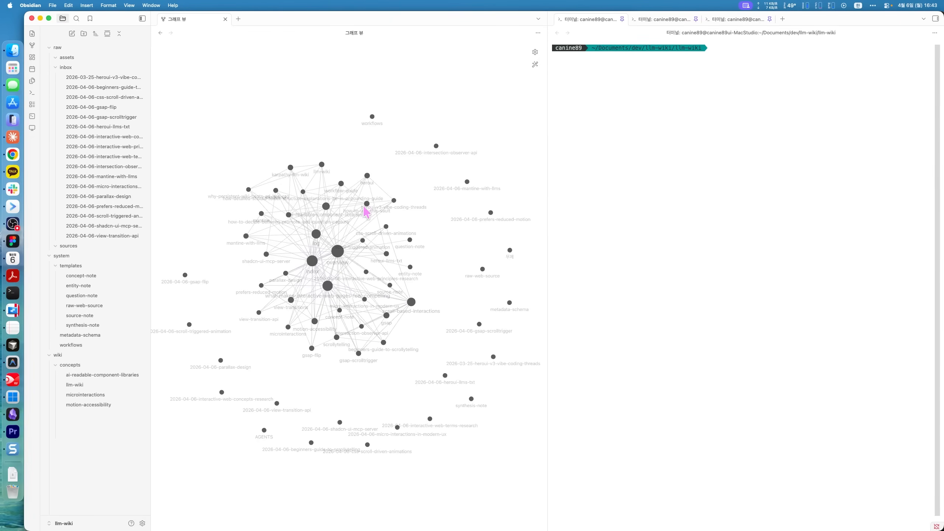
scroll(332, 256, "up", 3)
scroll(330, 259, "up", 5)
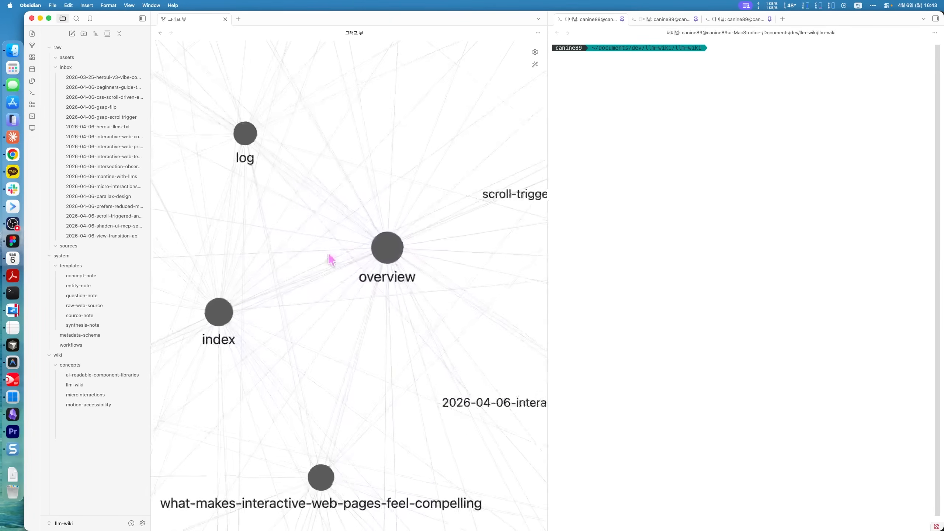
scroll(320, 275, "down", 3)
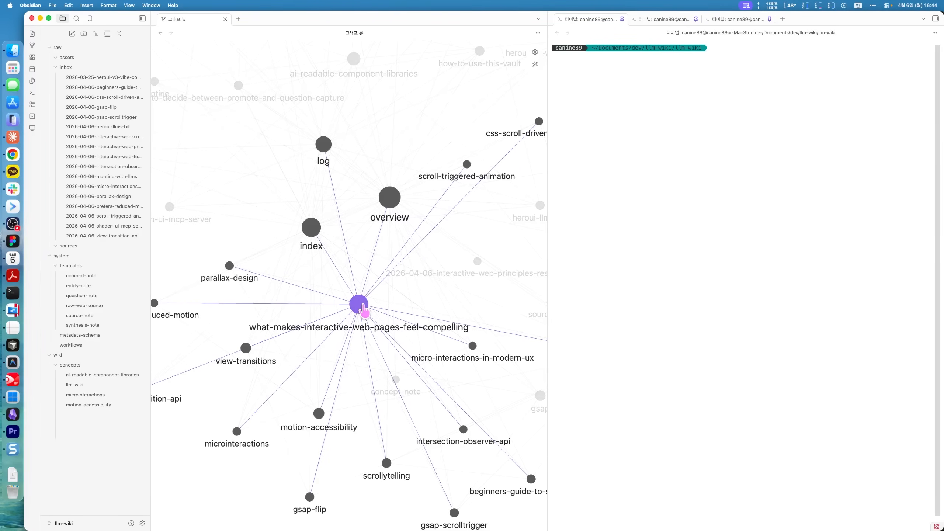
scroll(363, 307, "down", 3)
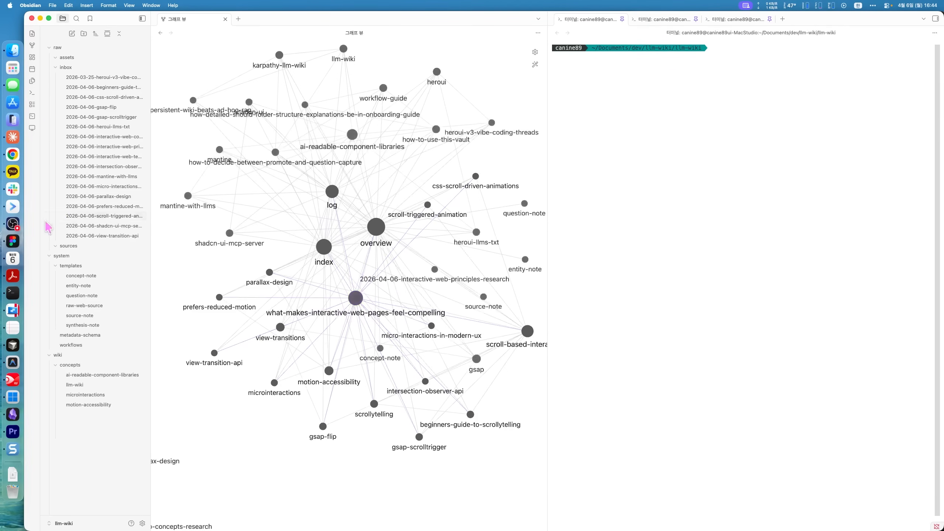
Step: Switch back to Figma and show the 주인장 의견 slide
left_click(12, 240)
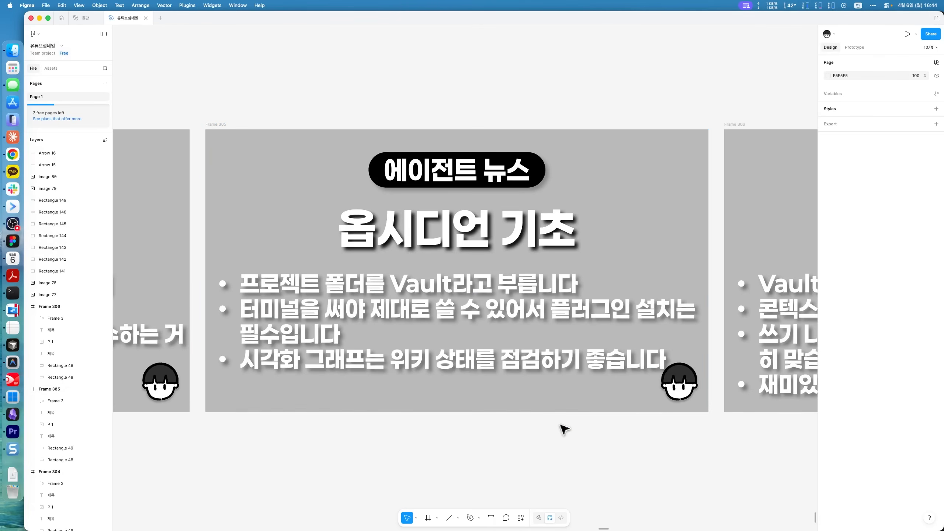
scroll(465, 413, "right", 10)
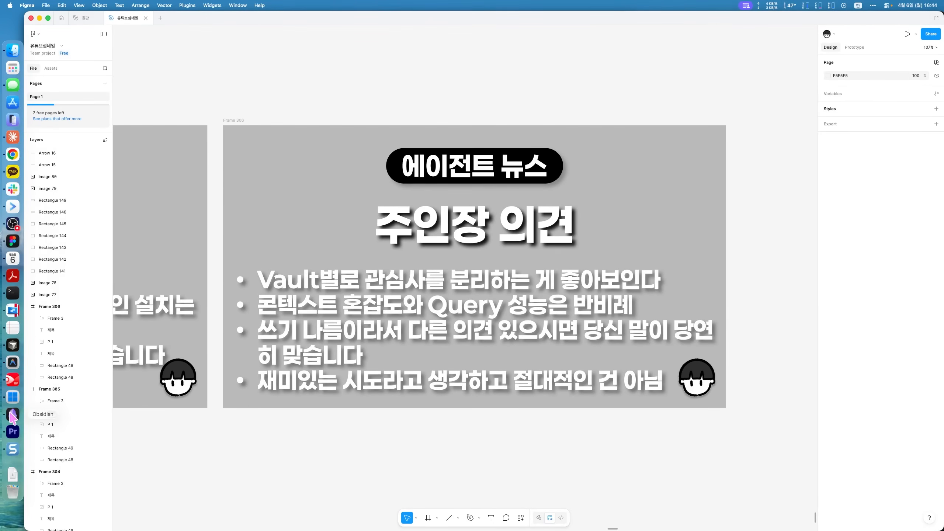
Step: Switch to Obsidian, minimise the llm-wiki vault window and close the empty new-tab window to get to the llm-wiki-test vault
key("super+Tab")
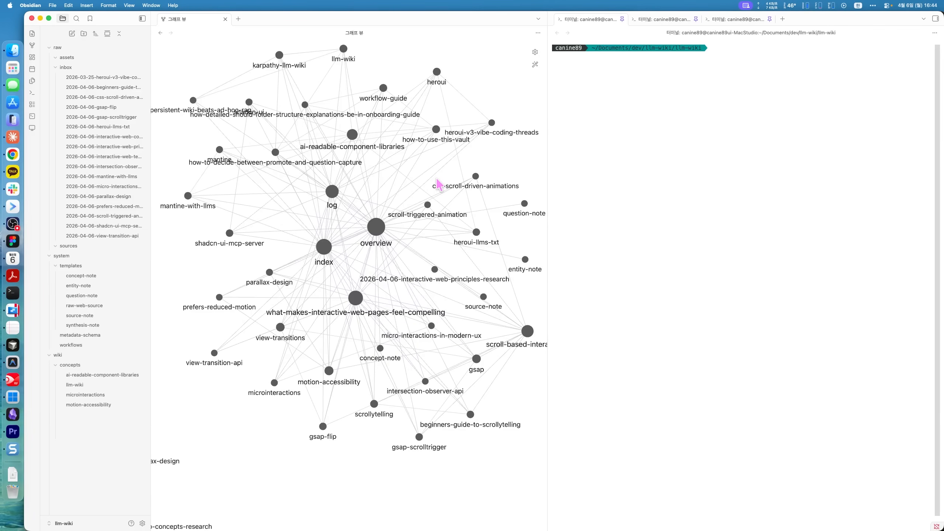
left_click(40, 19)
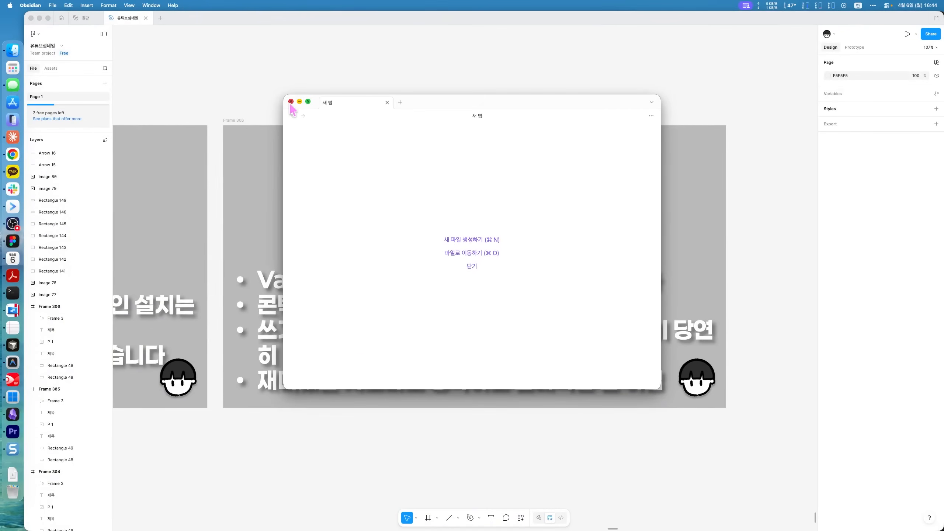
left_click(290, 101)
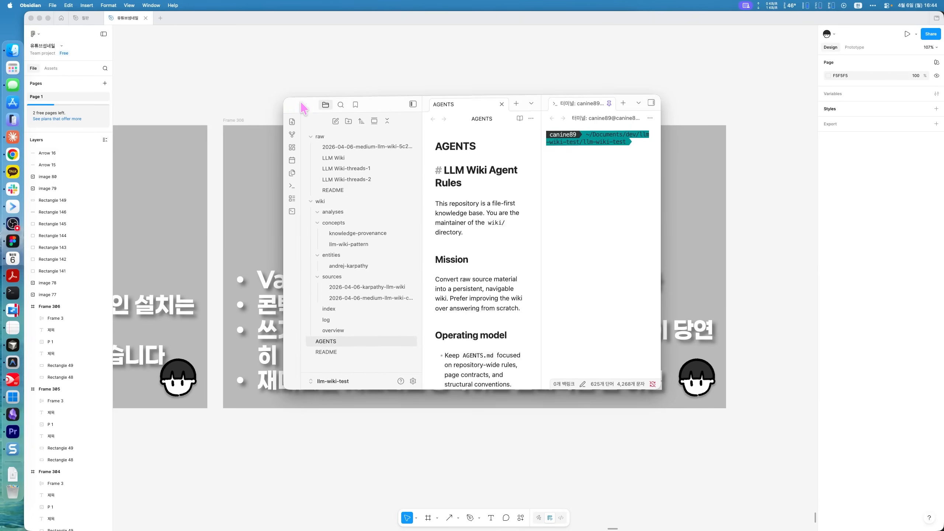
Step: Switch back to Figma and bring the whole 주인장 의견 slide into view
left_click(500, 446)
left_click_drag(545, 438, 502, 450)
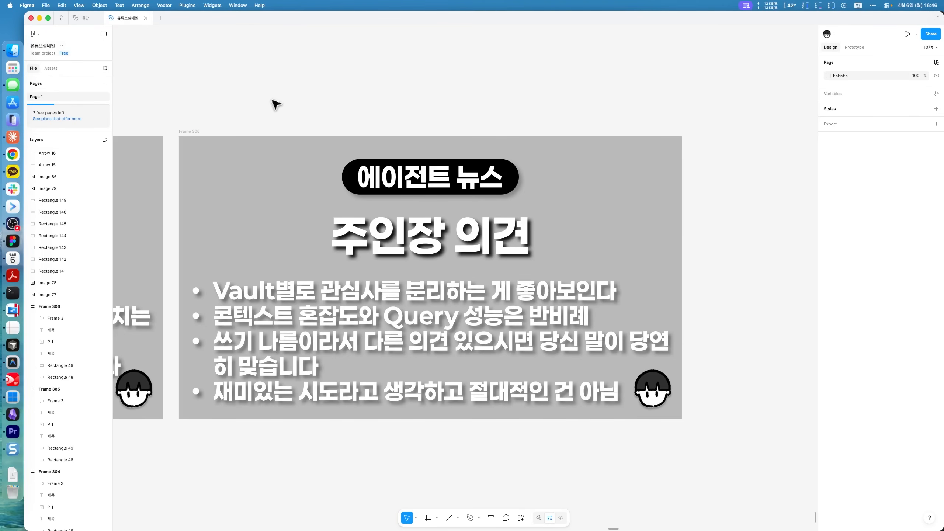
Step: Clear the desktop by minimising Figma and Premiere Pro and closing Calendar, Snagit, Terminal with its running processes, and Obsidian's llm-wiki-test window
left_click(40, 19)
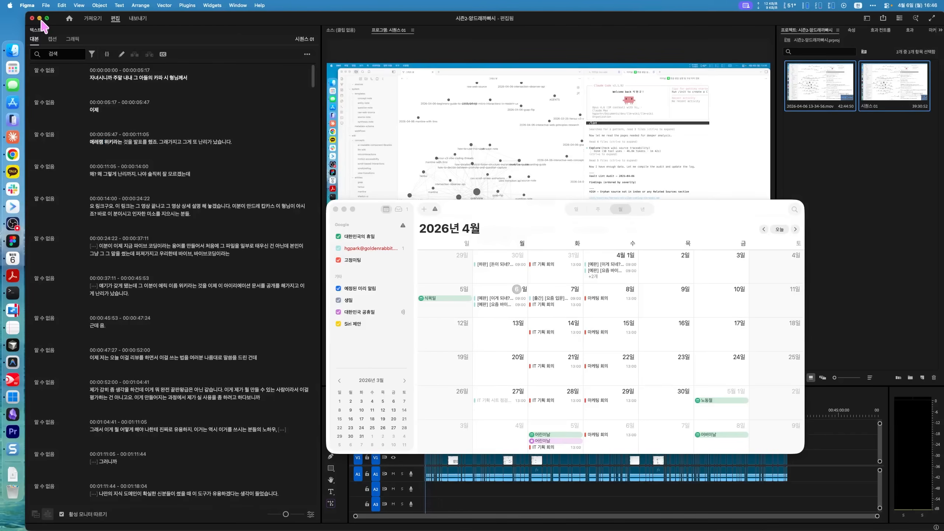
left_click(39, 18)
left_click(336, 209)
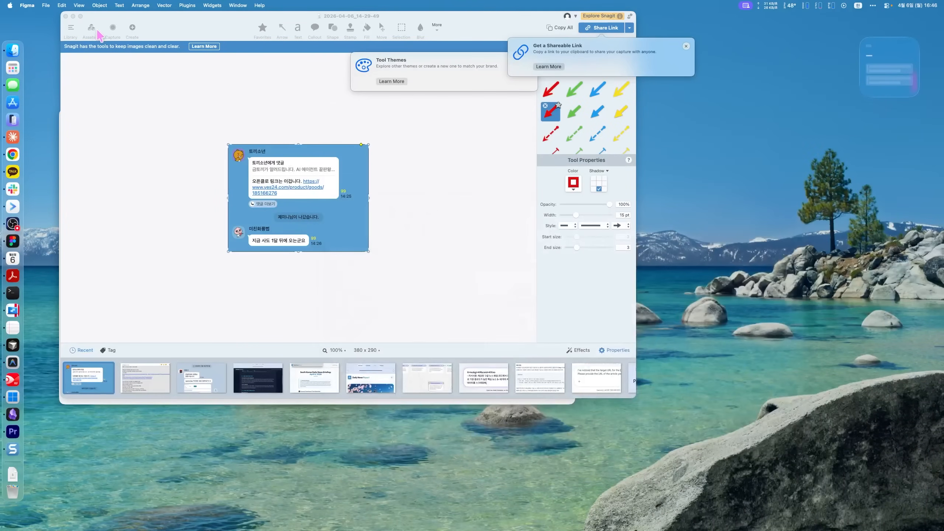
left_click(65, 16)
left_click(65, 114)
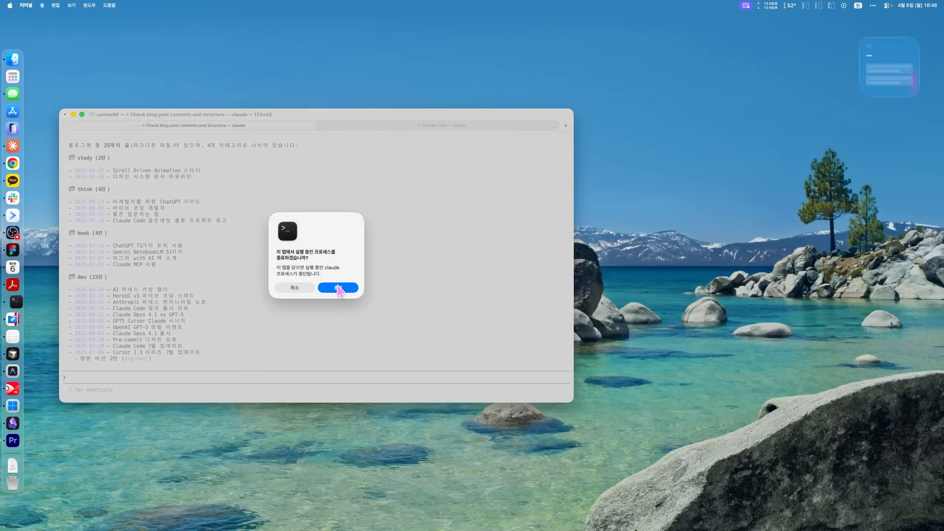
left_click(338, 289)
left_click(342, 289)
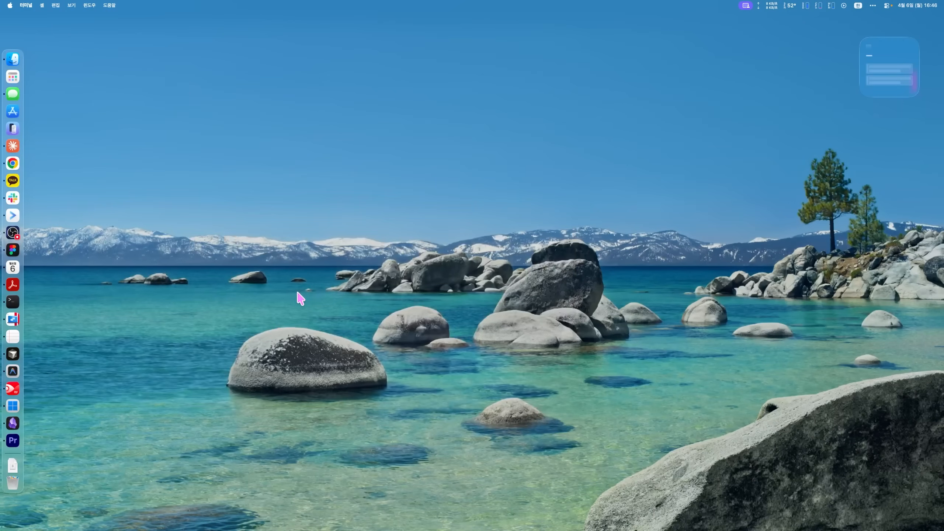
left_click(13, 423)
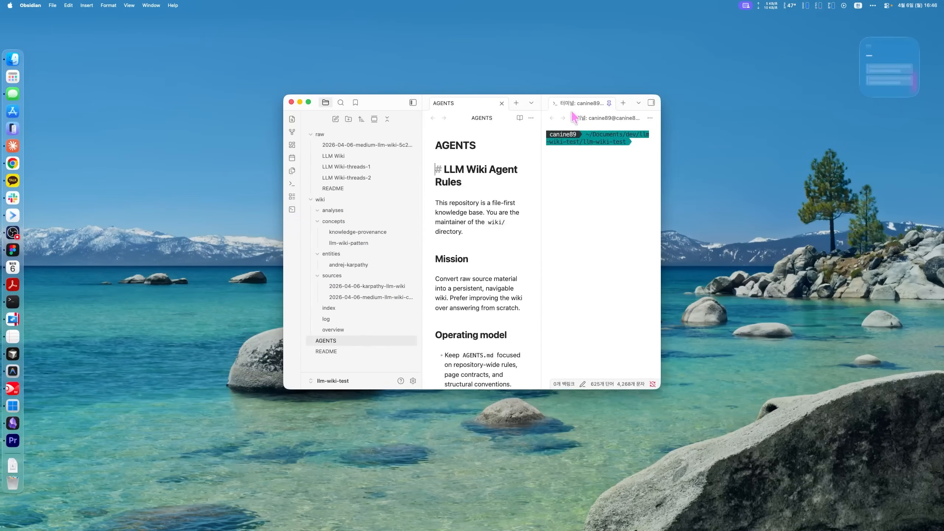
left_click(291, 103)
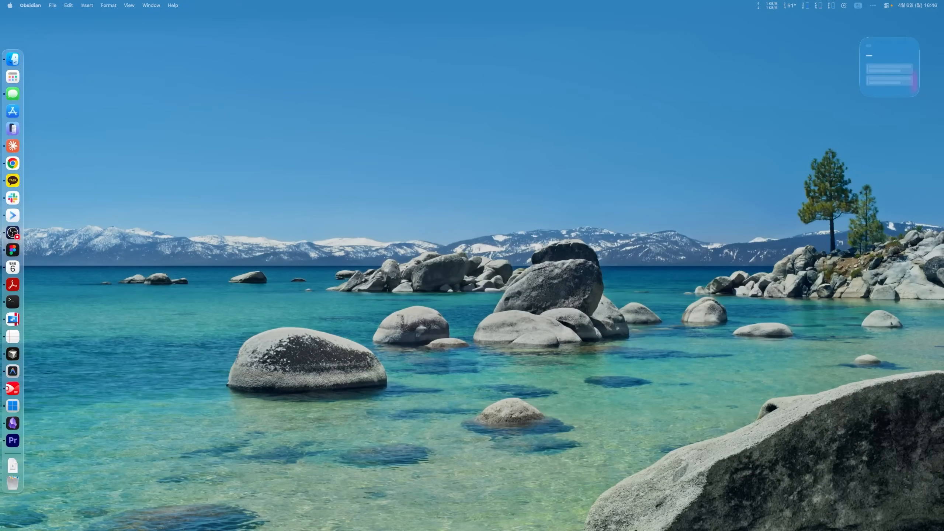
Step: In Chrome, search for obsidian, view the macOS download offer on the official Obsidian site and close the page
left_click_drag(943, 98, 288, 100)
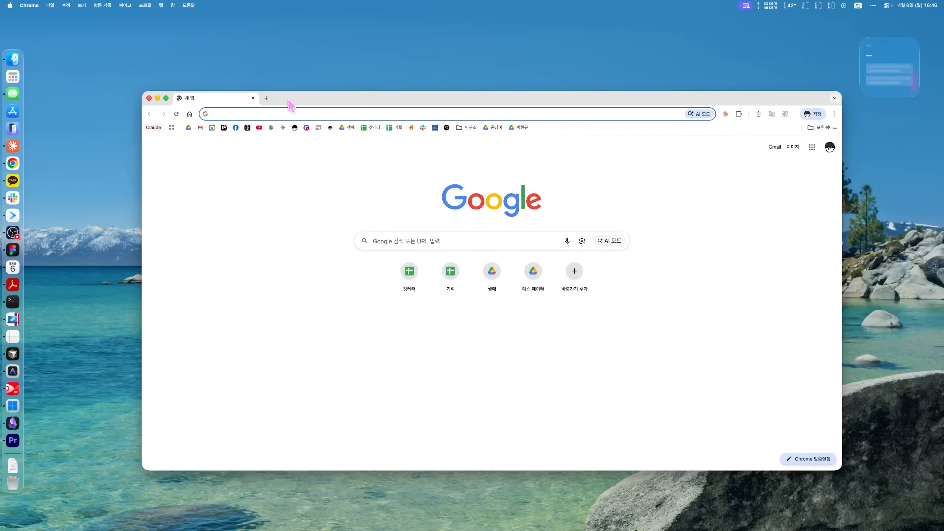
type("ㅐ")
key("BackSpace")
key("ctrl+space")
type("obsi")
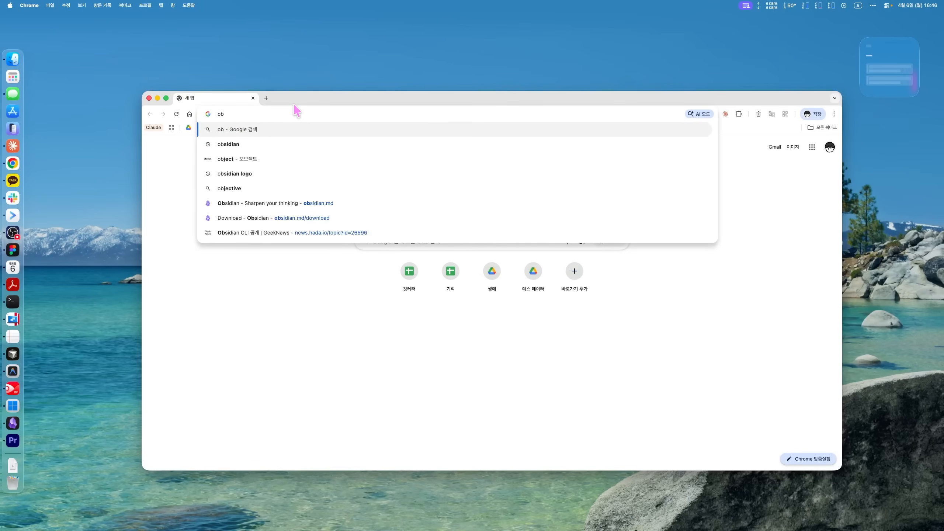
key("Return")
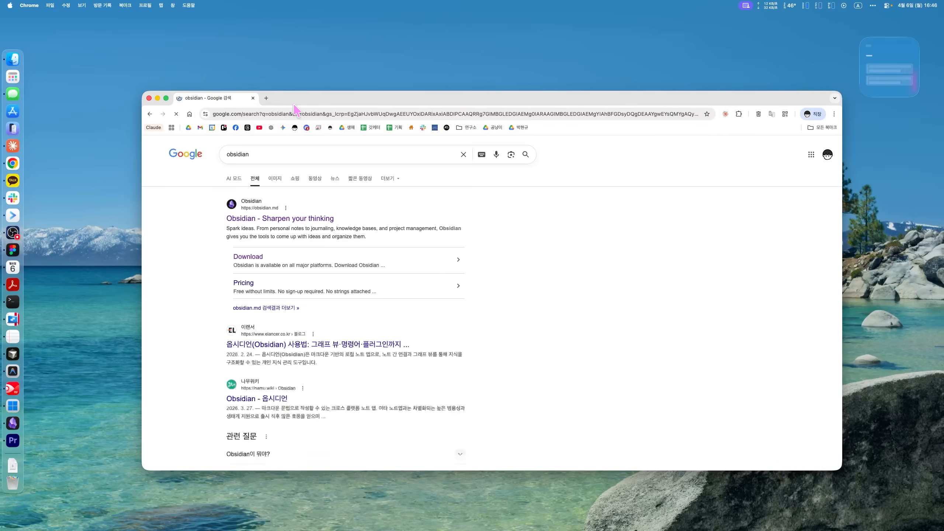
left_click(278, 218)
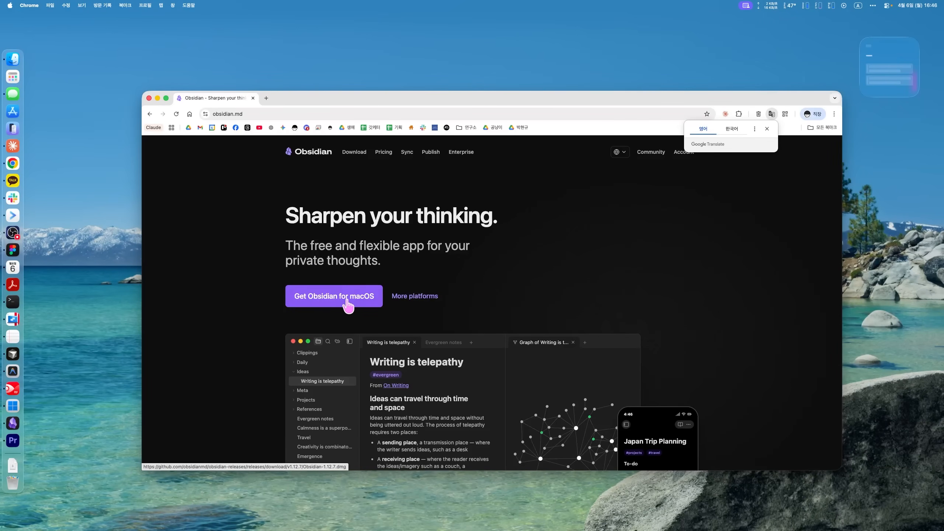
left_click(253, 98)
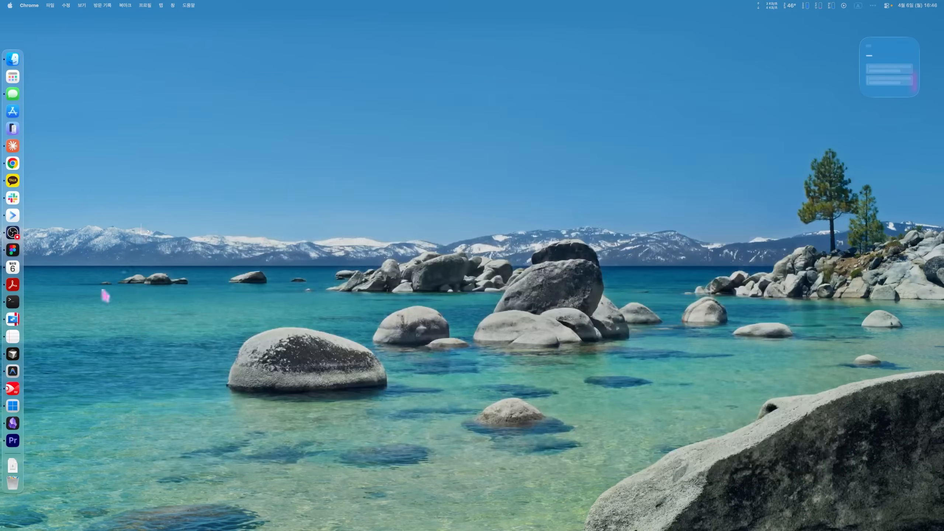
Step: Switch to Obsidian, open a new empty window, minimise the llm-wiki vault window and maximise the new one
left_click(12, 423)
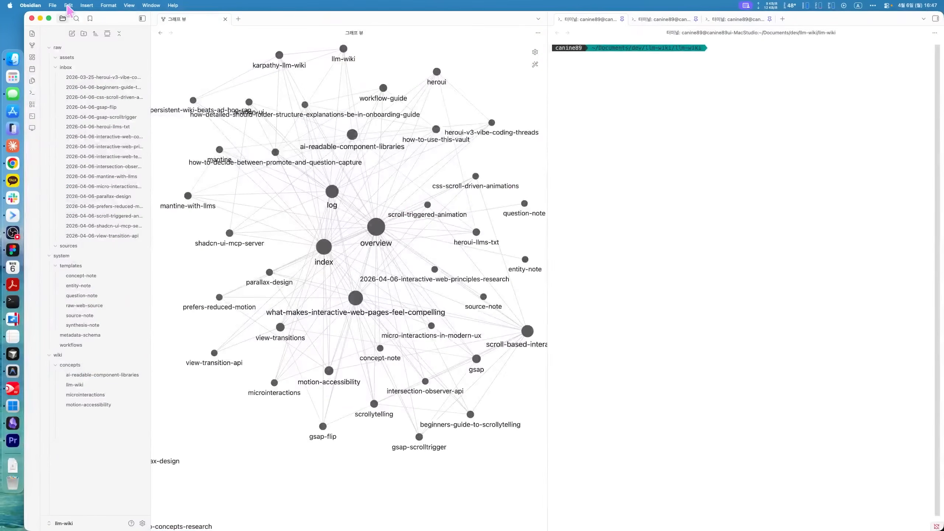
left_click(33, 5)
mouse_move(51, 6)
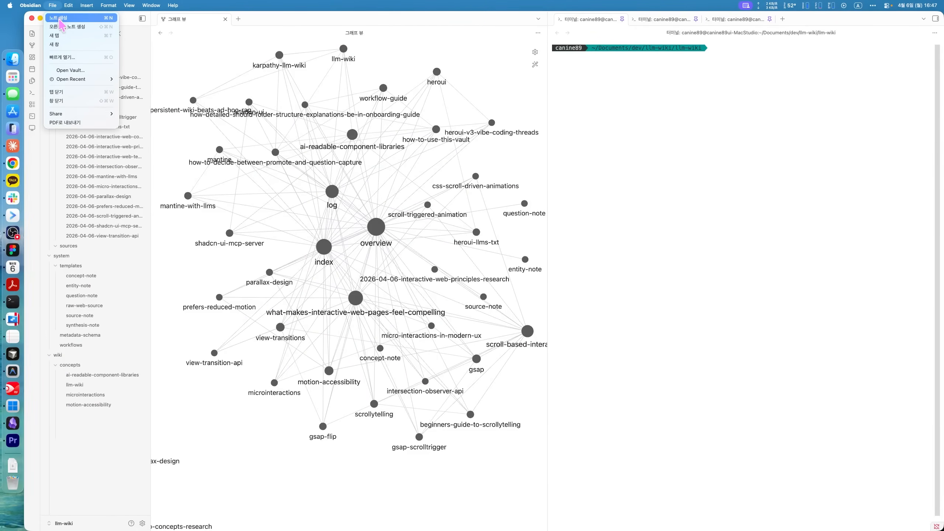
left_click(68, 44)
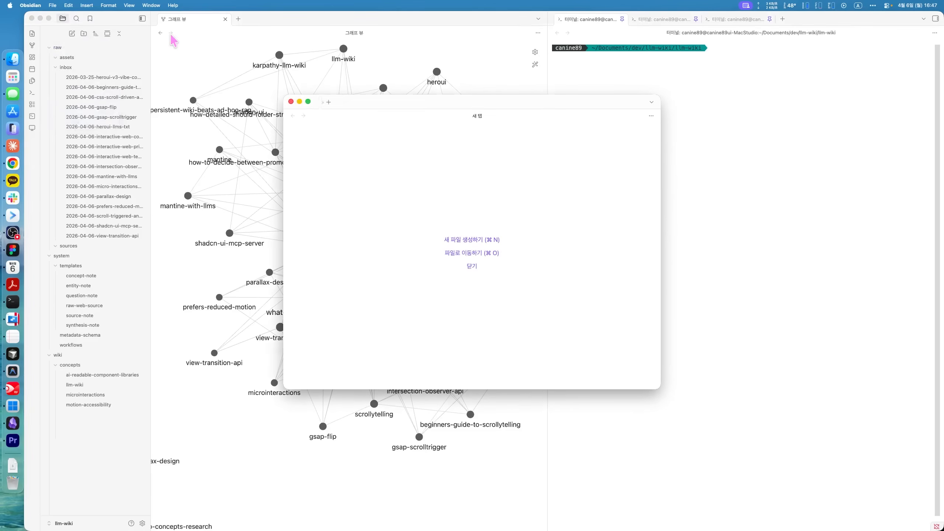
left_click(40, 18)
double_click(441, 105)
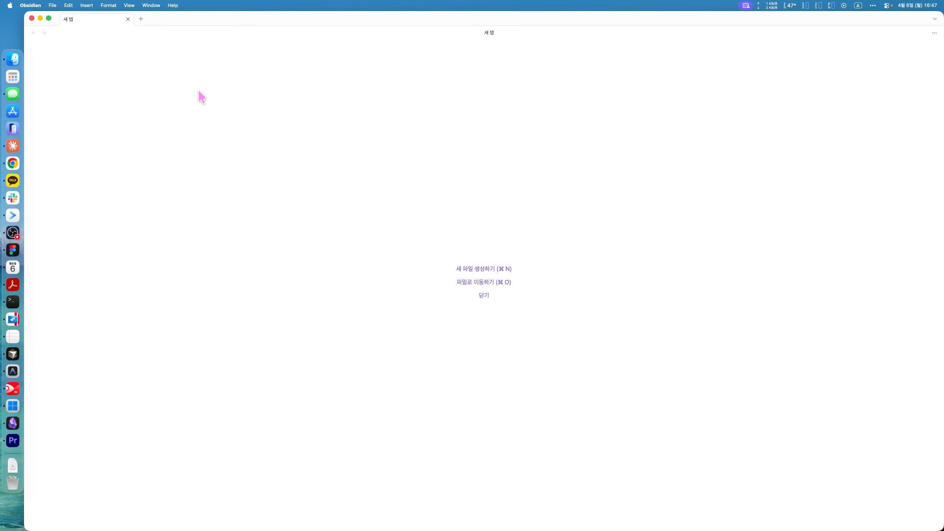
Step: Open Obsidian's vault manager and close the empty window behind it
left_click(52, 5)
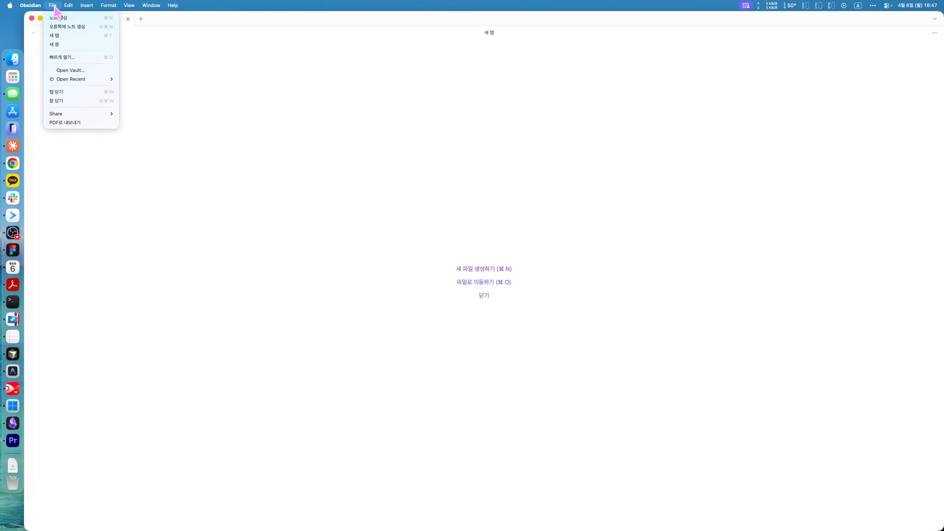
left_click(82, 71)
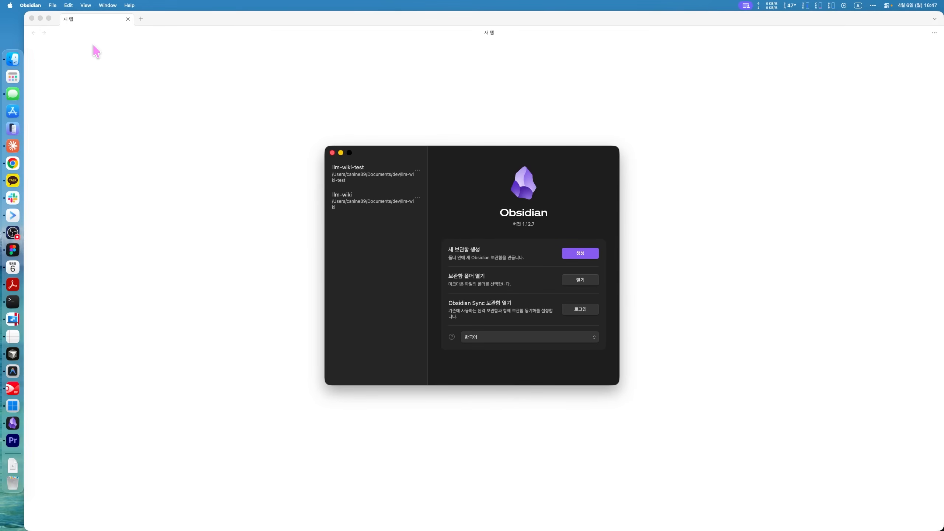
left_click(32, 18)
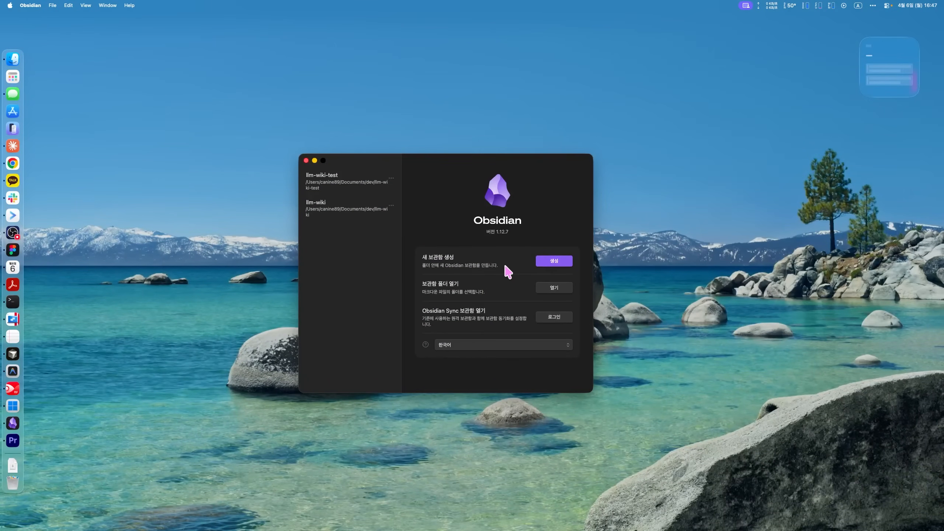
Step: Start creating a local vault named llm-wiki-carinfo and browse for its location
left_click(541, 266)
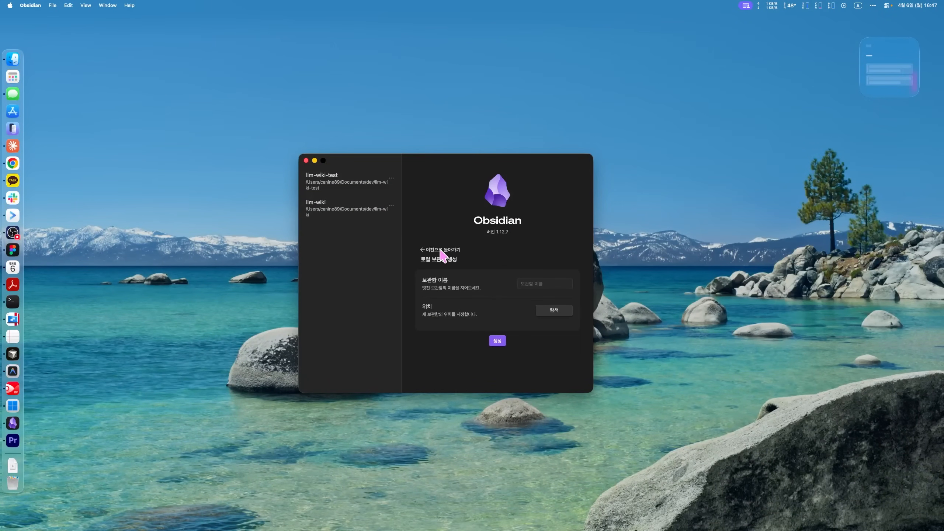
left_click(539, 284)
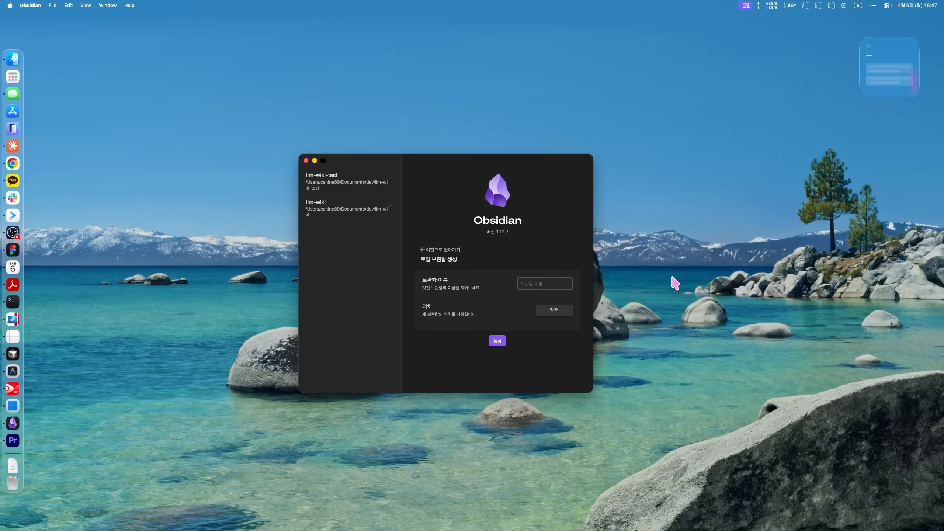
type("llm-wiki-carinfo")
left_click(562, 312)
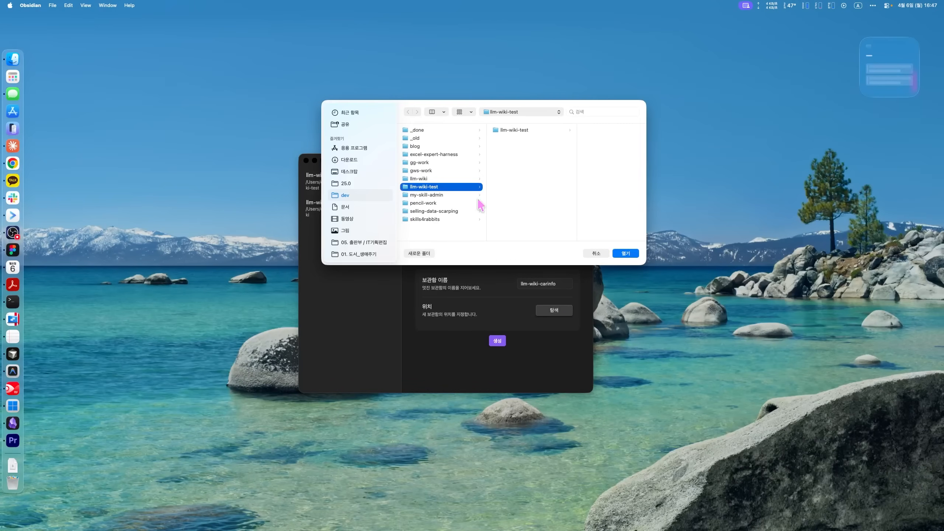
Step: Try to use a new folder named llm-wiki-carinfo inside the llm-wiki-test folder as the vault location
left_click(593, 112)
left_click_drag(515, 103, 446, 138)
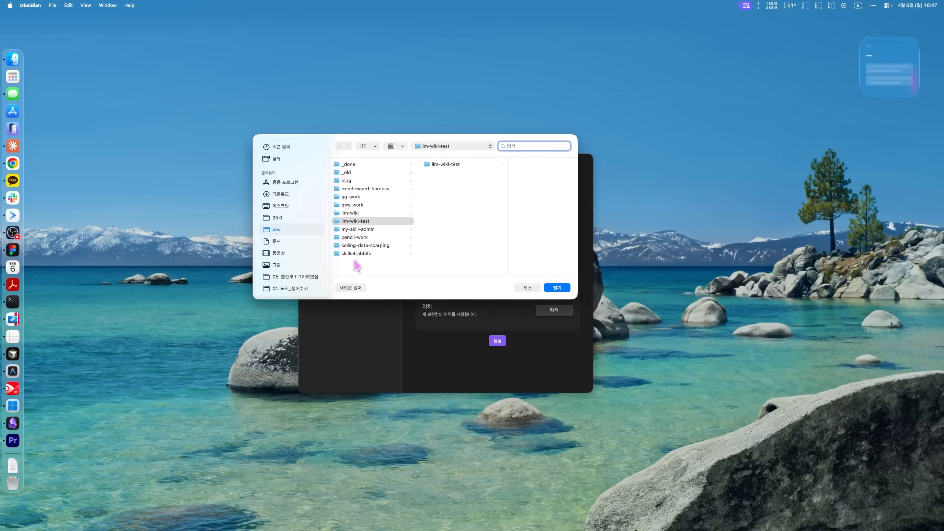
left_click(350, 287)
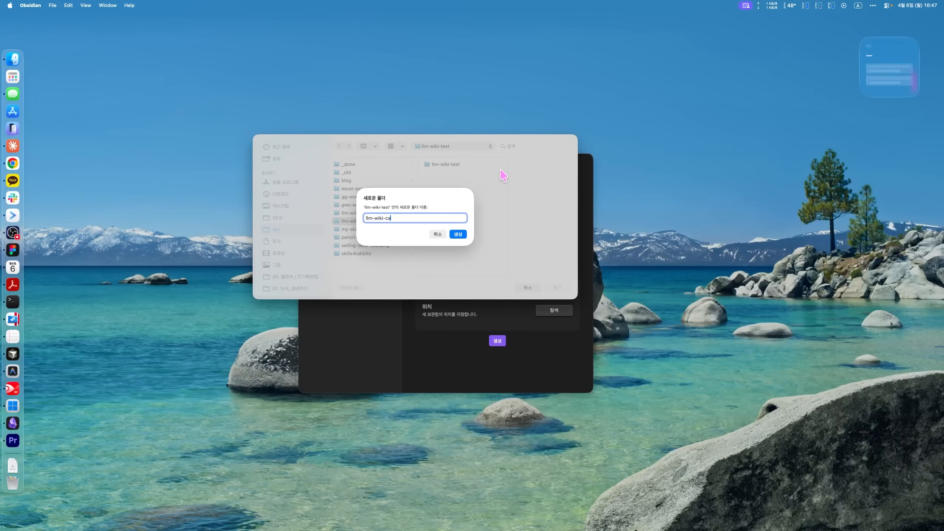
type("llm-wiki-carinfo")
key("Return")
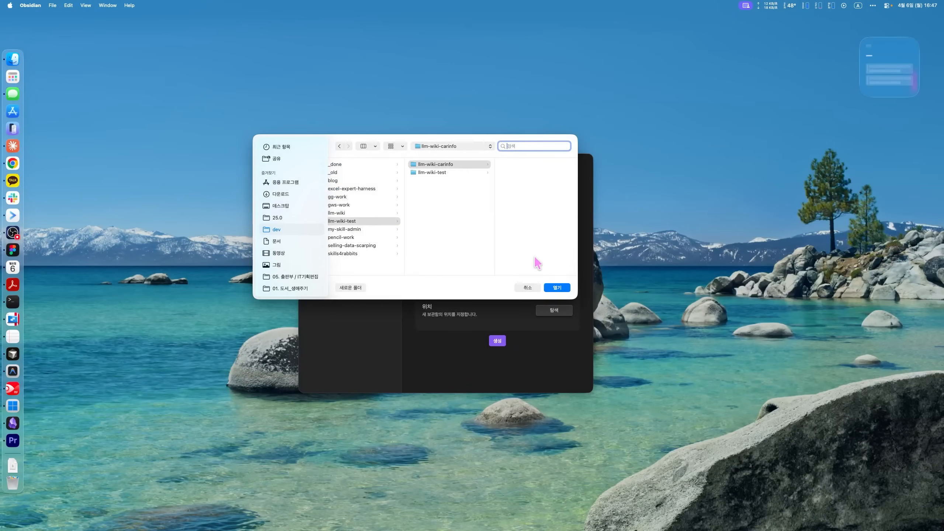
left_click_drag(438, 147, 456, 270)
right_click(525, 163)
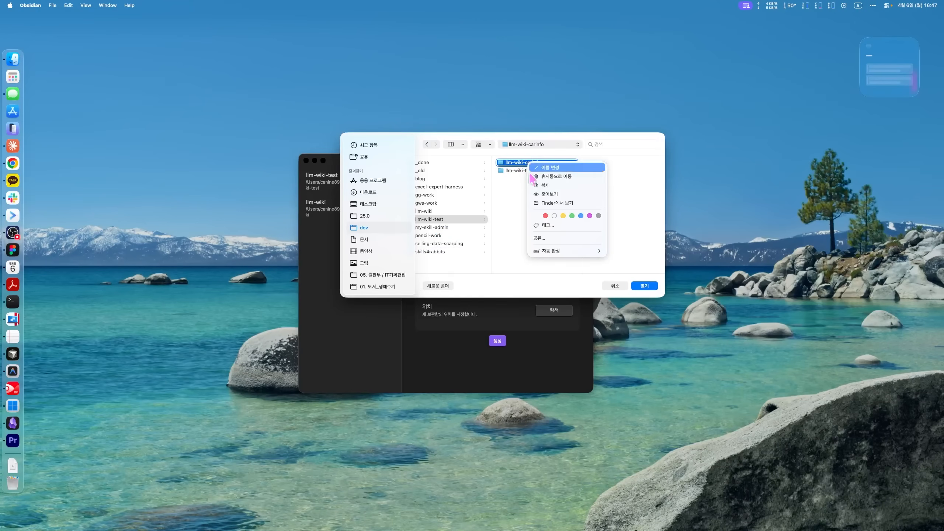
left_click(543, 234)
Step: Create a llm-wiki-carinfo folder directly inside dev, choose it as the vault location and create the vault
left_click(538, 280)
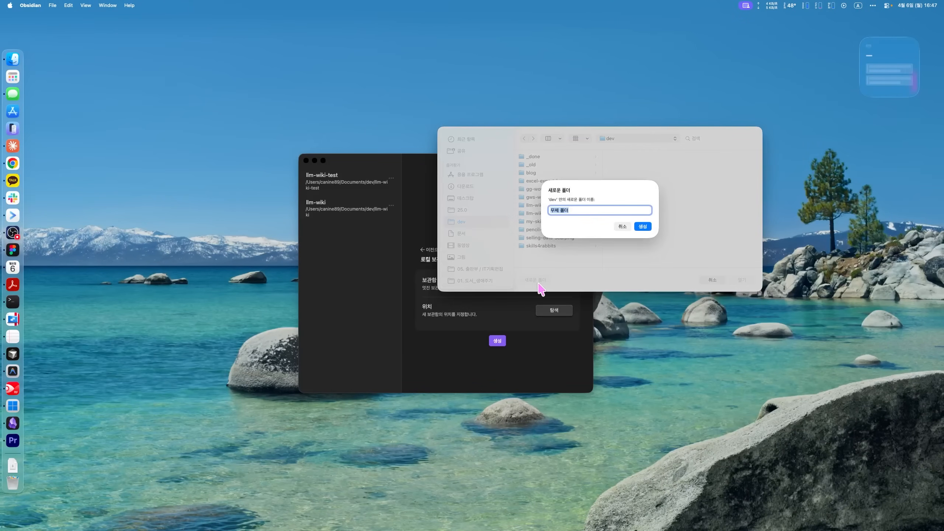
type("llm-wiki-carinfo")
key("Return")
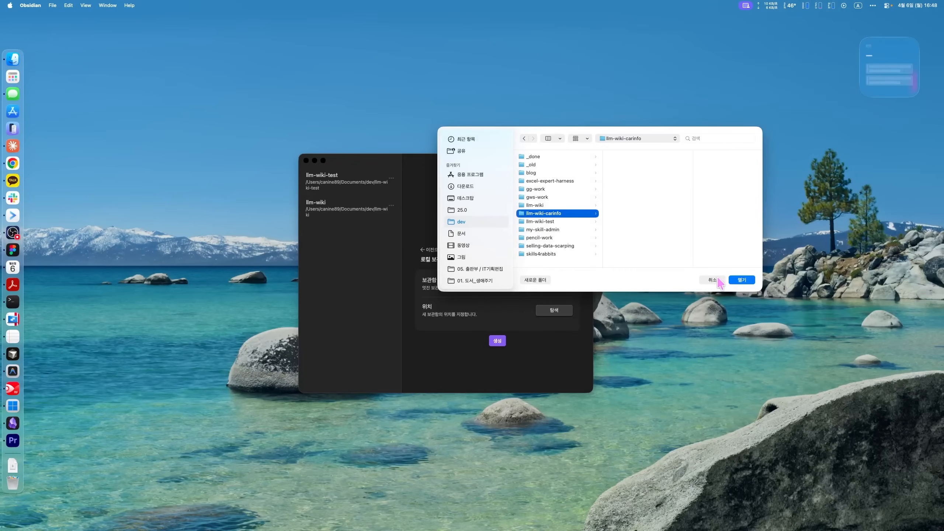
left_click(741, 281)
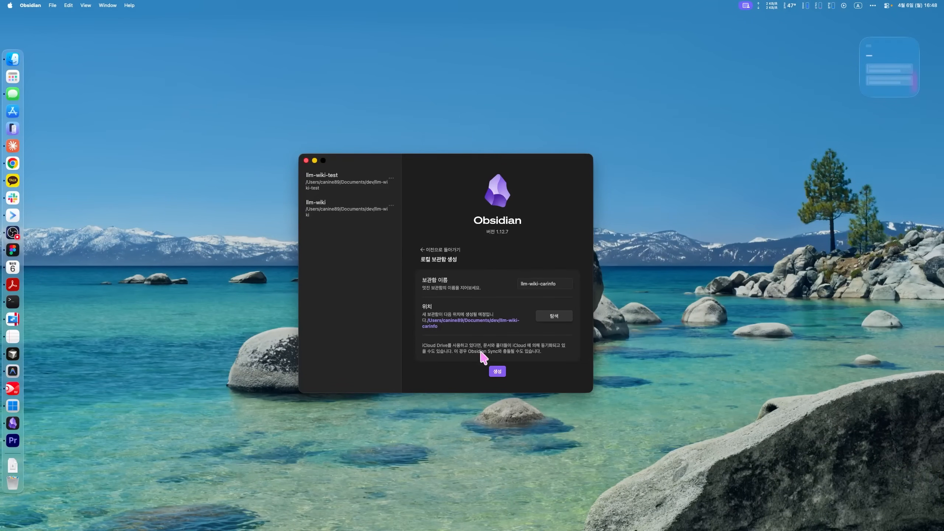
left_click(498, 372)
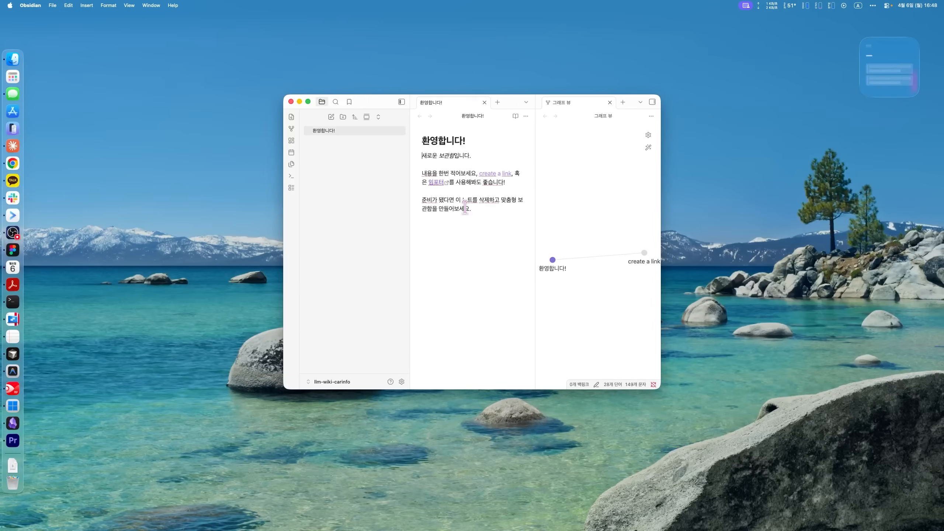
Step: Maximise the llm-wiki-carinfo vault window and enlarge its interface slightly
double_click(630, 101)
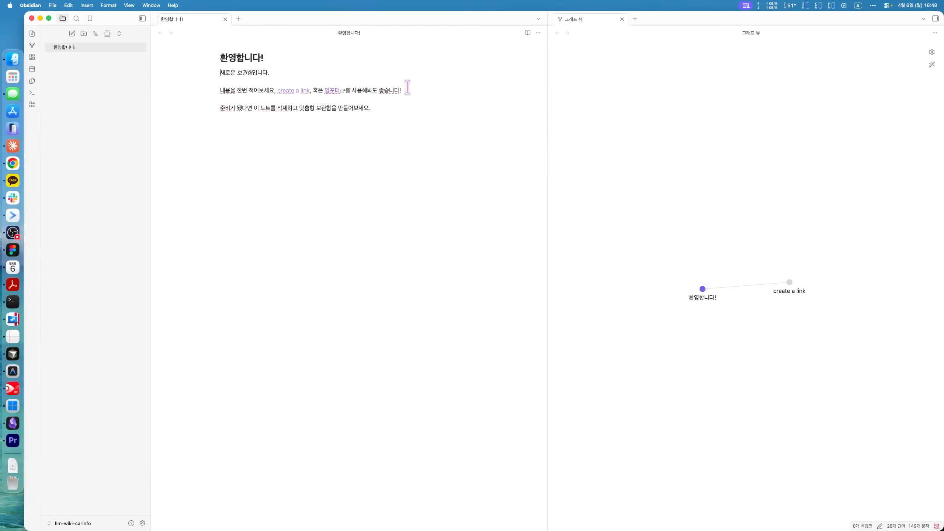
key("super+equal")
key("super+equal")
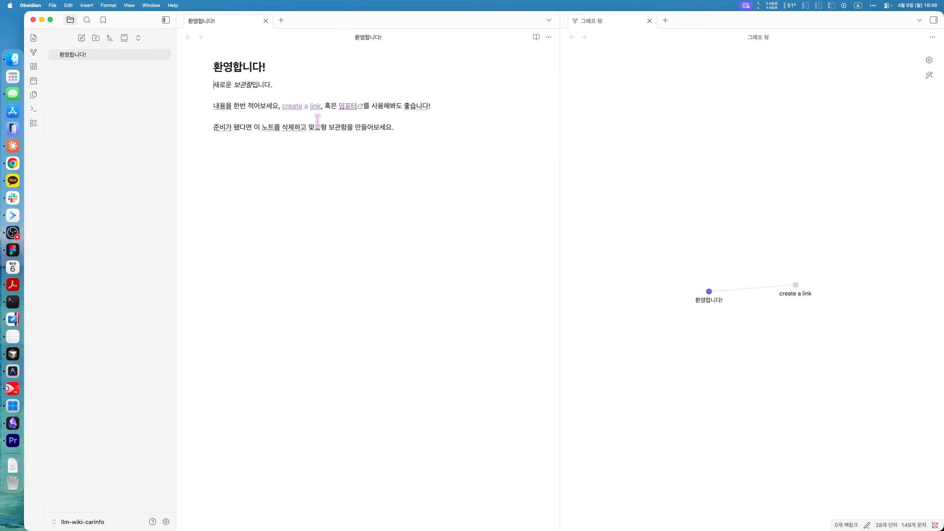
key("super+minus")
Step: Point out the 환영합니다! note's text and open the create a link node from the graph view as a note
left_click_drag(304, 112, 234, 84)
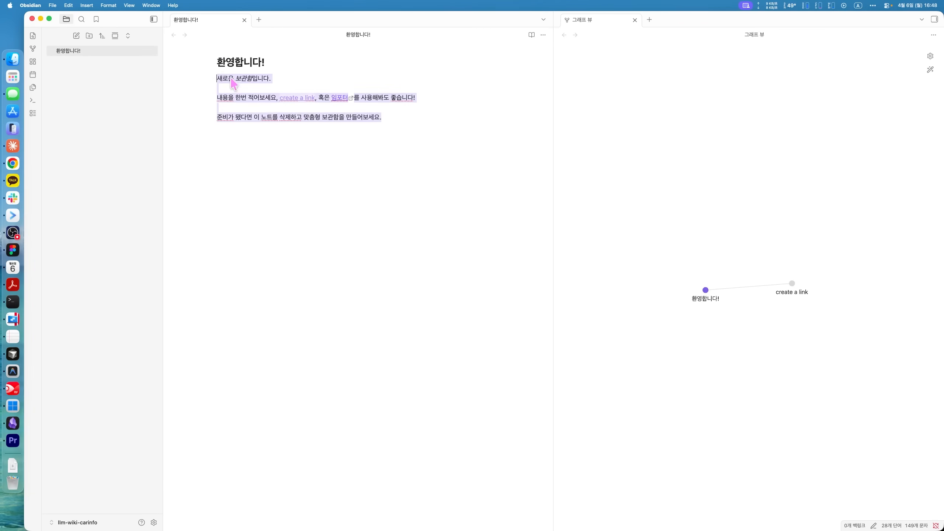
left_click(234, 84)
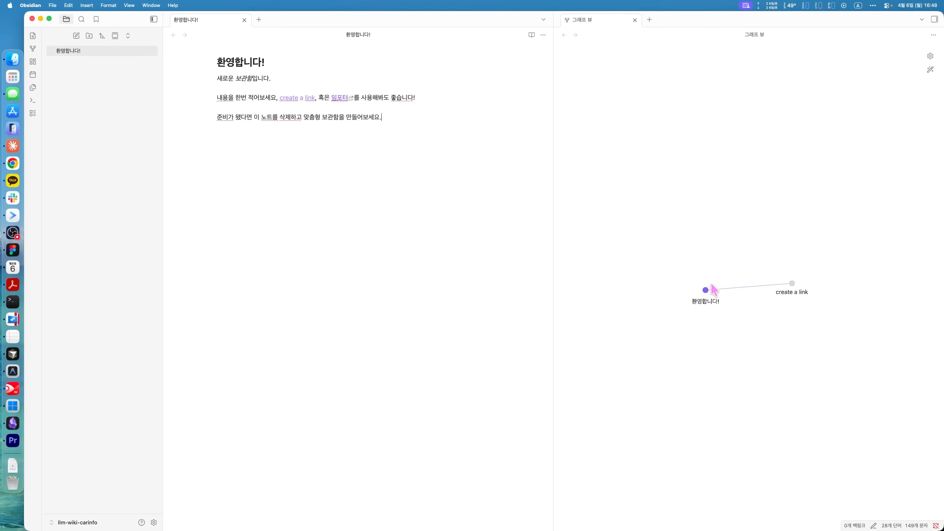
left_click(787, 284)
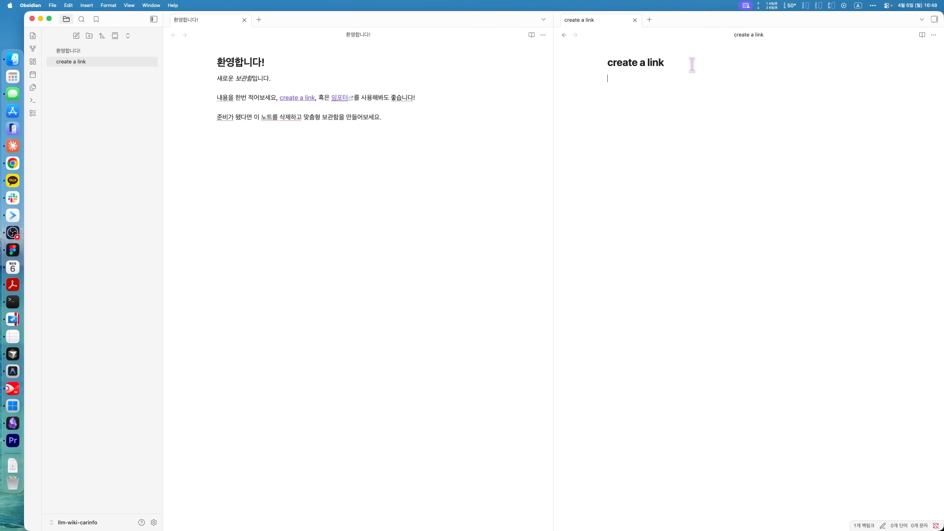
Step: Enter asdfdsafsdaf in the create a link note, reopen it from the graph view and compare both notes in the file list
type("asdfdsafsdaf")
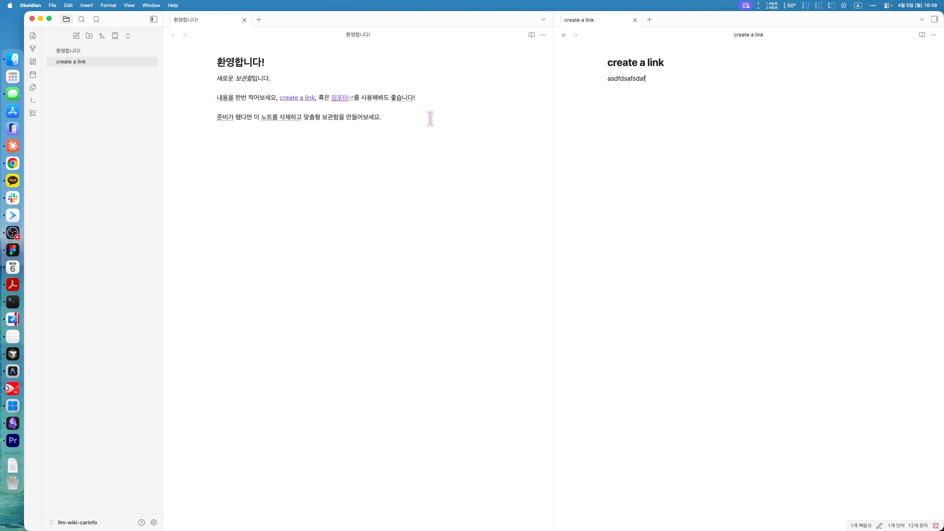
left_click(32, 49)
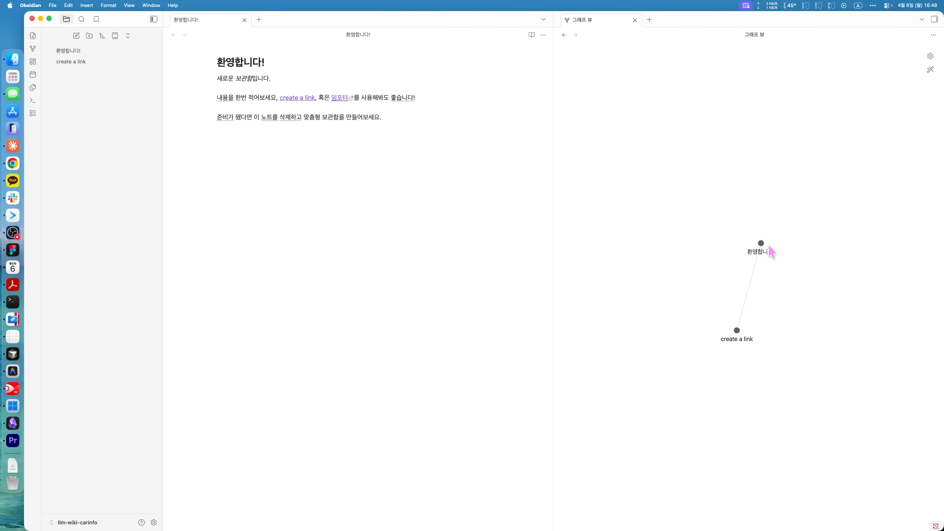
left_click(738, 330)
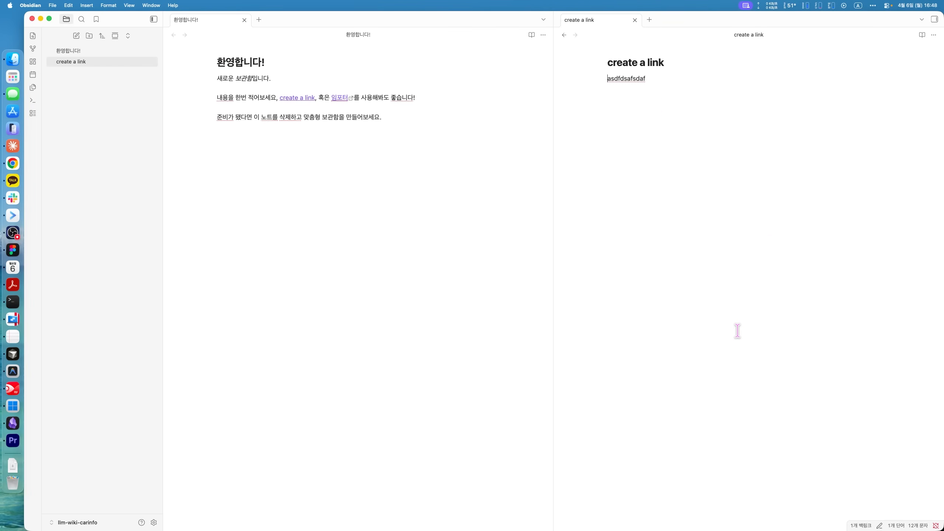
triple_click(650, 62)
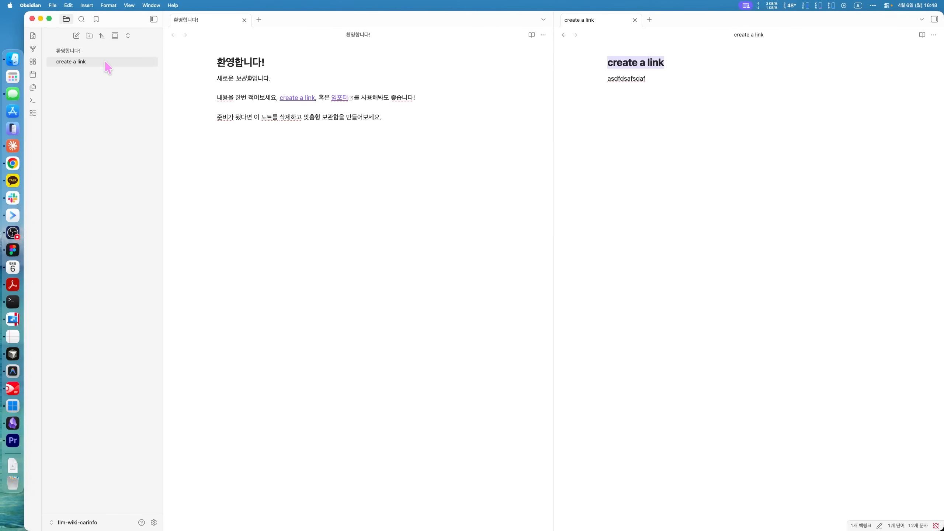
left_click(93, 51)
left_click(91, 60)
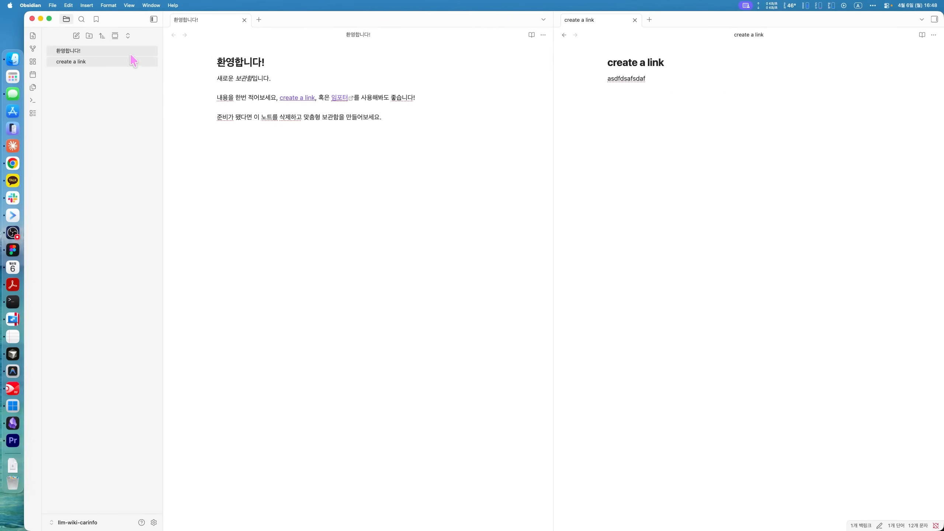
Step: Delete both the 환영합니다! and create a link notes, turning off further deletion prompts, and close the extra empty pane
left_click(83, 53)
right_click(81, 63)
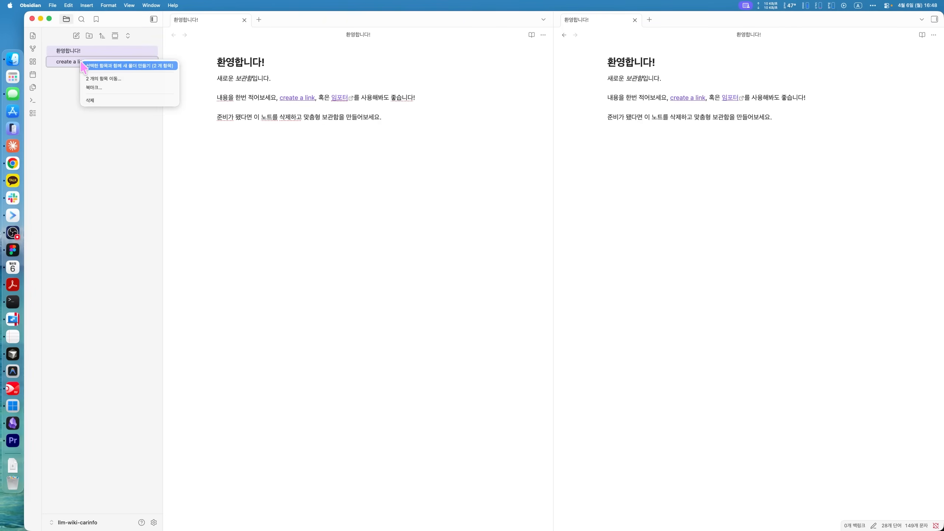
left_click(91, 100)
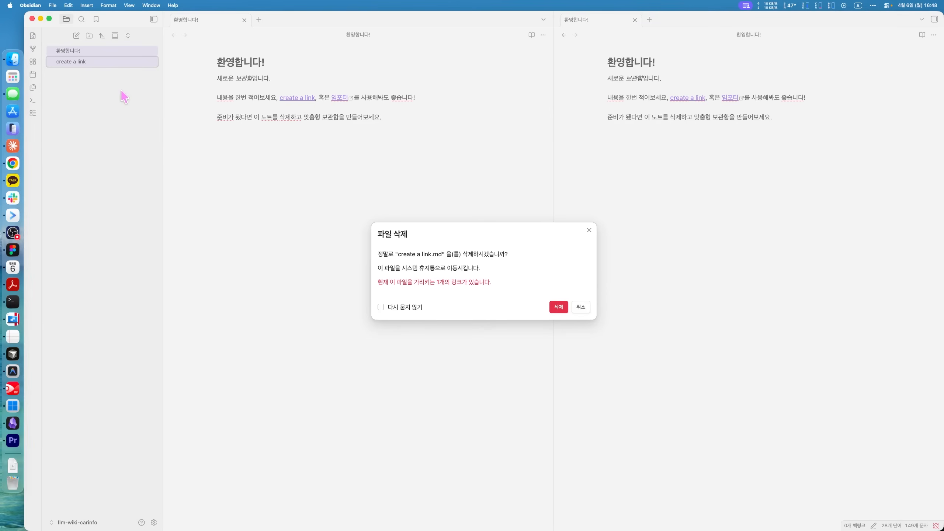
left_click(396, 307)
left_click(559, 307)
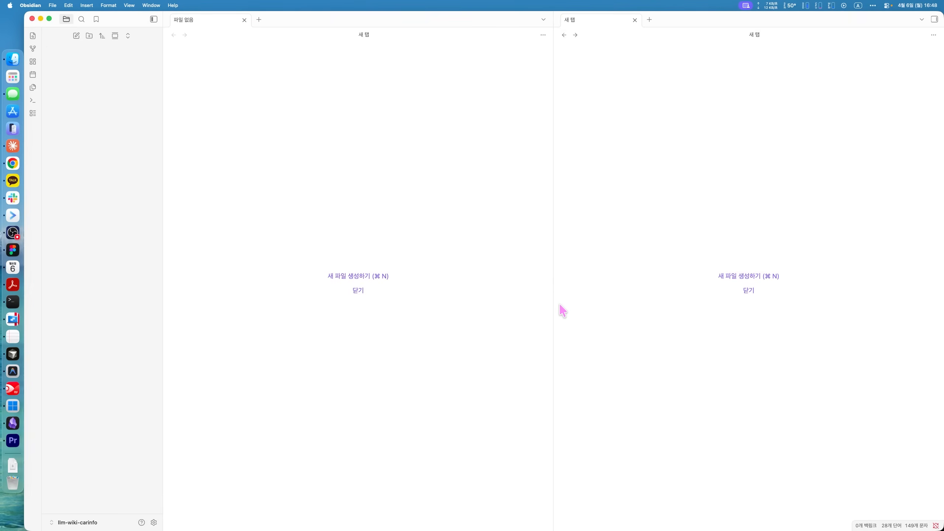
left_click(634, 20)
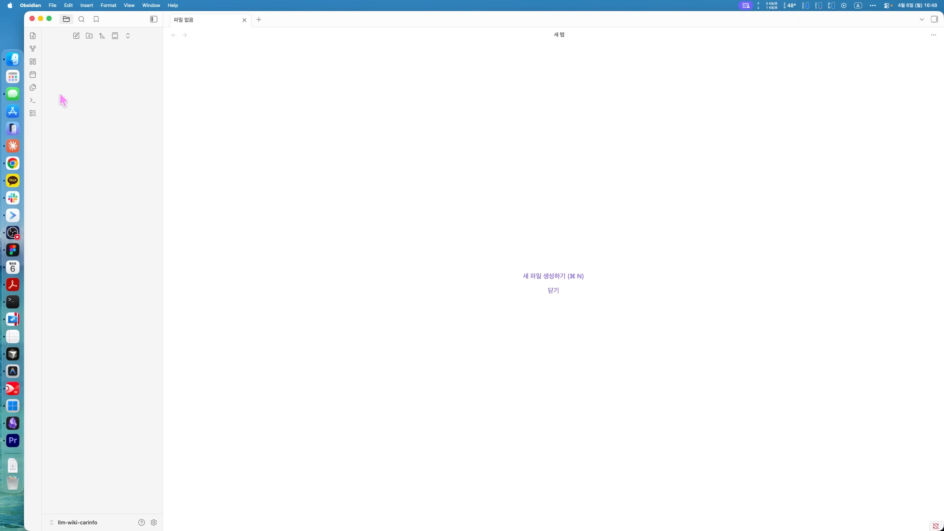
left_click(33, 100)
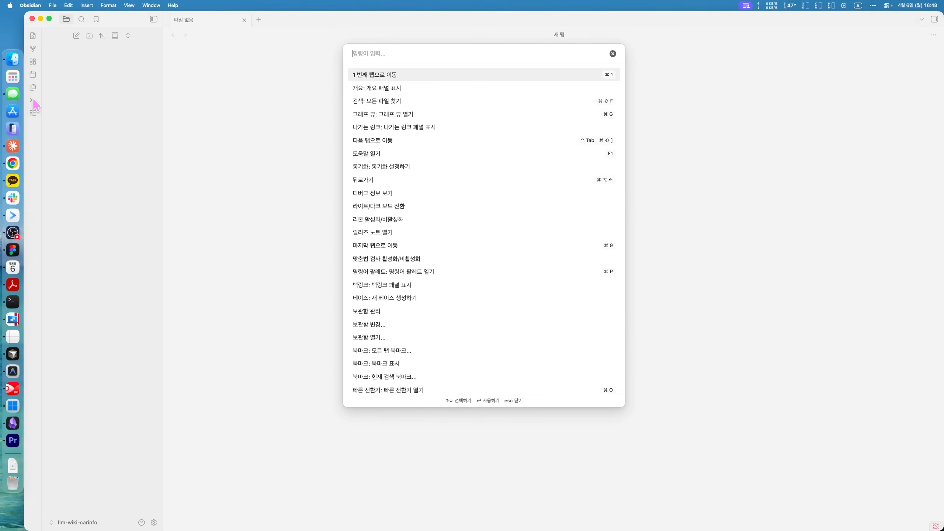
key("Escape")
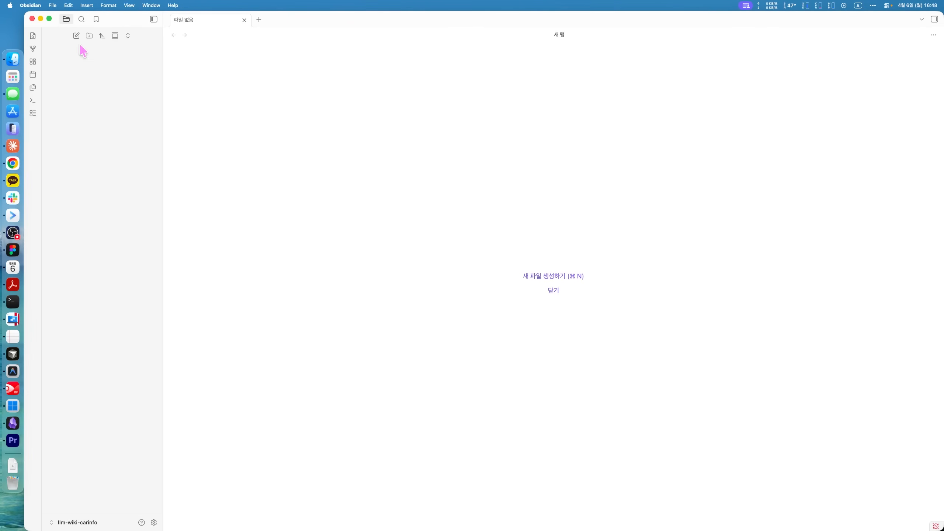
left_click(30, 5)
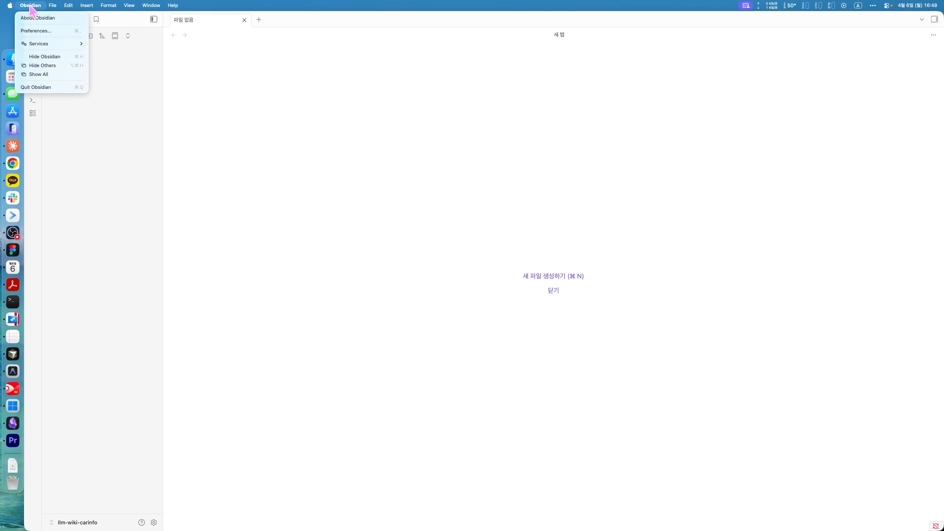
left_click(37, 30)
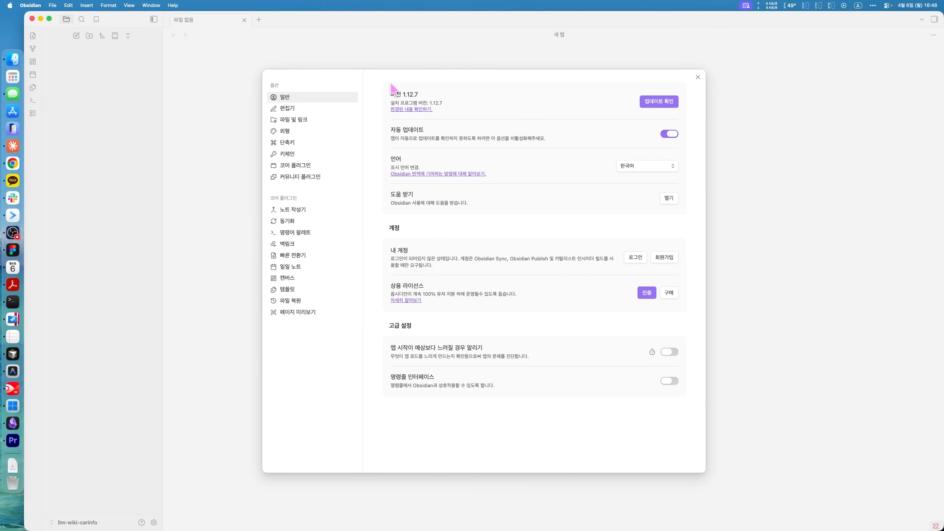
left_click(698, 77)
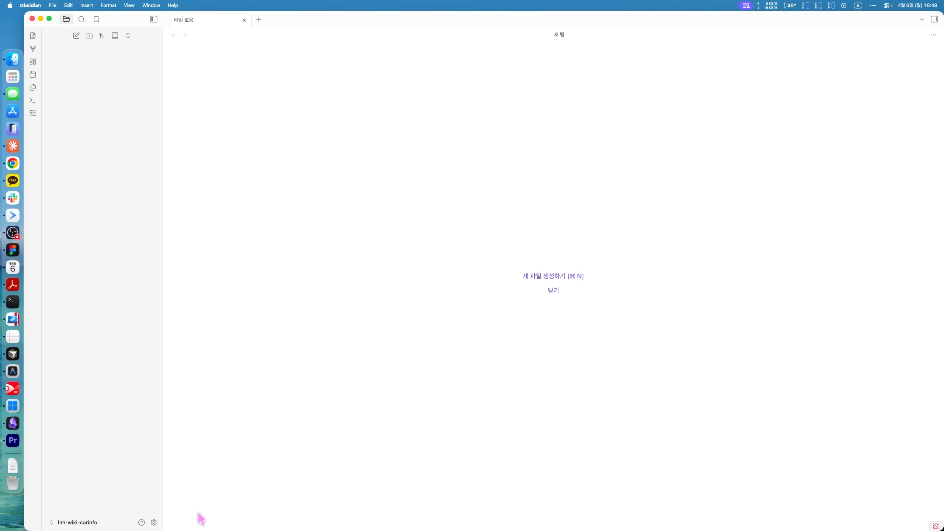
Step: Enable community plugins for the vault in the settings
left_click(153, 522)
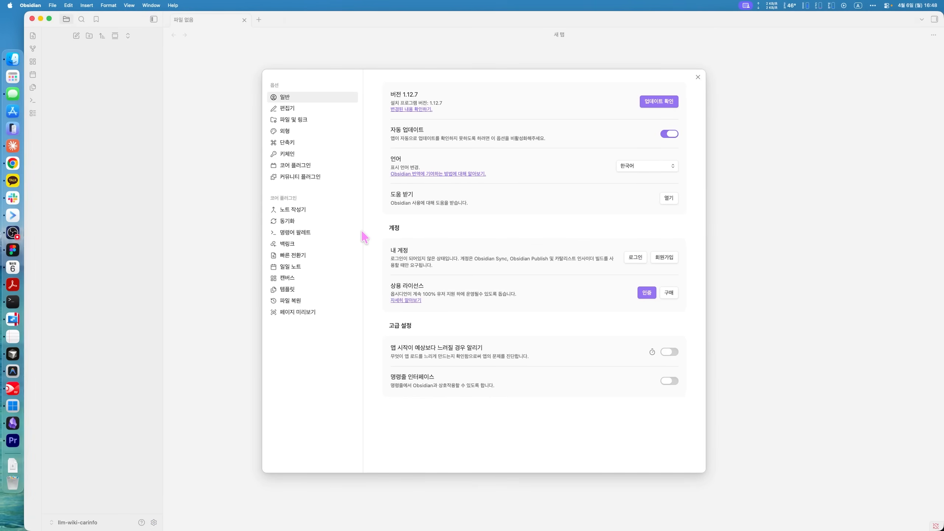
left_click(315, 184)
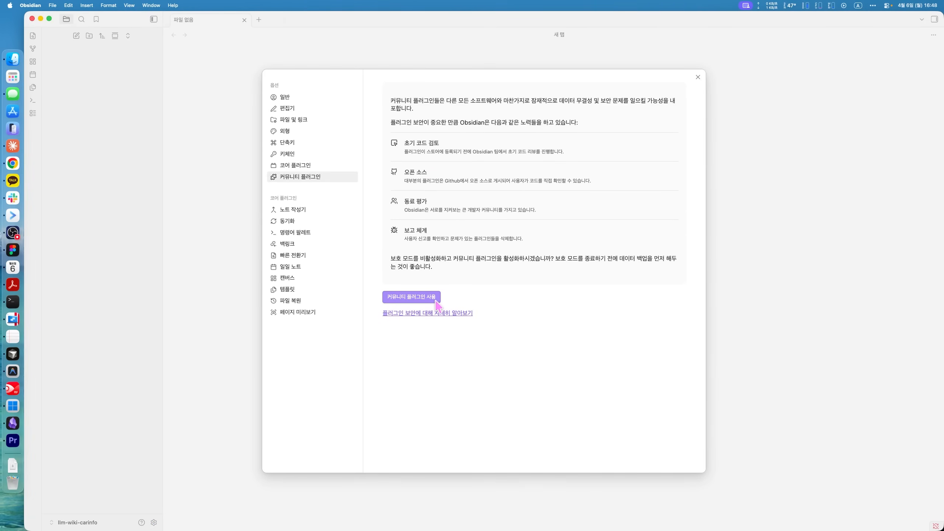
left_click(411, 297)
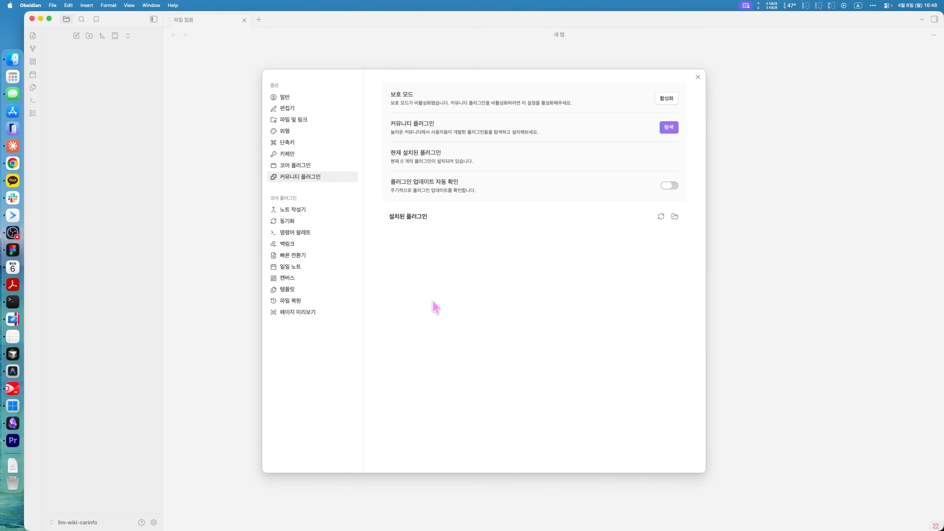
Step: Search the community plugins for terminal, then install and activate the Terminal plugin by polyipseity
left_click(671, 130)
type("termi")
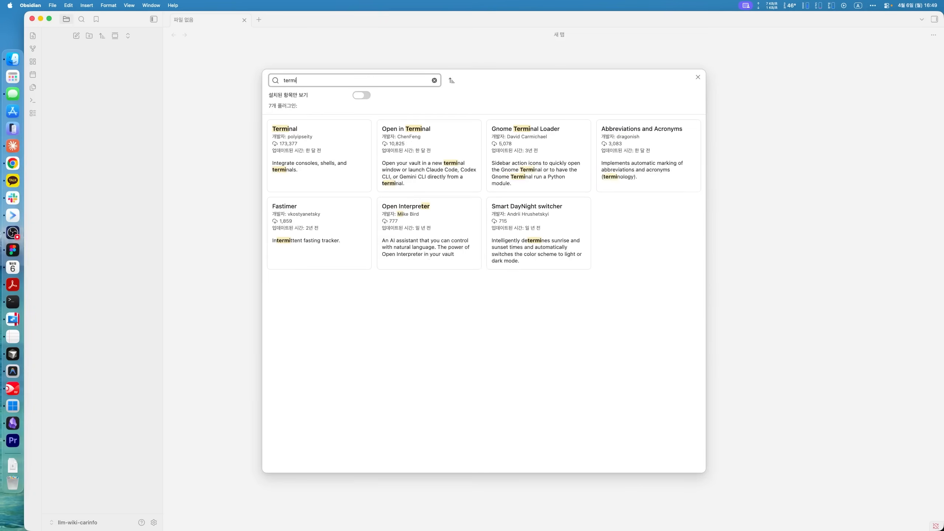
type("nal")
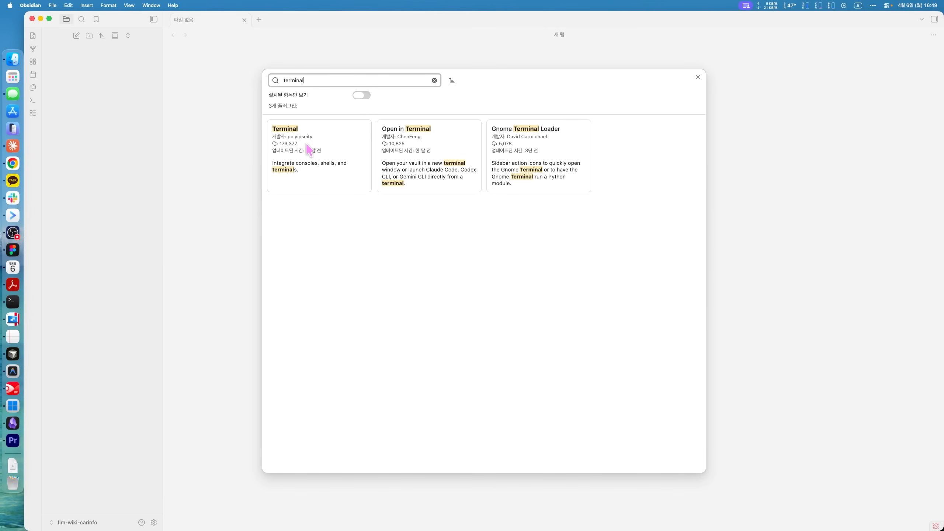
left_click(308, 158)
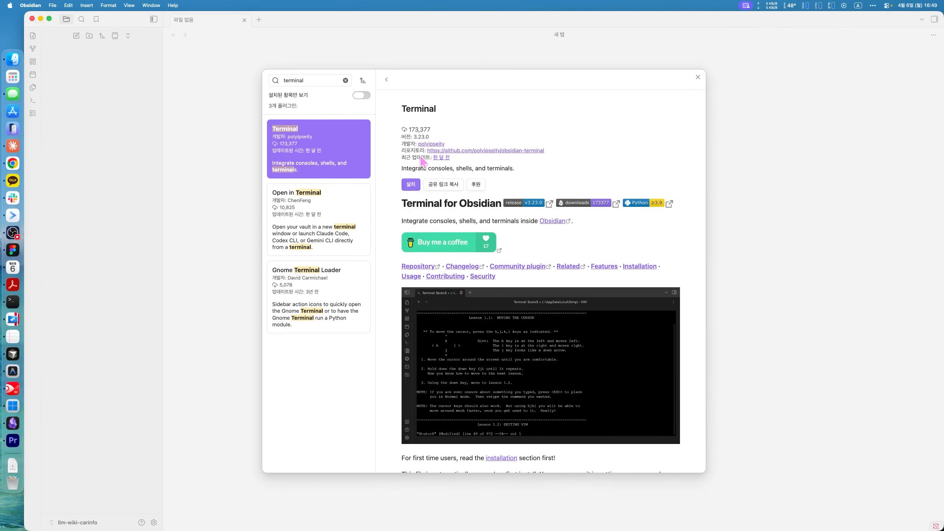
left_click(414, 185)
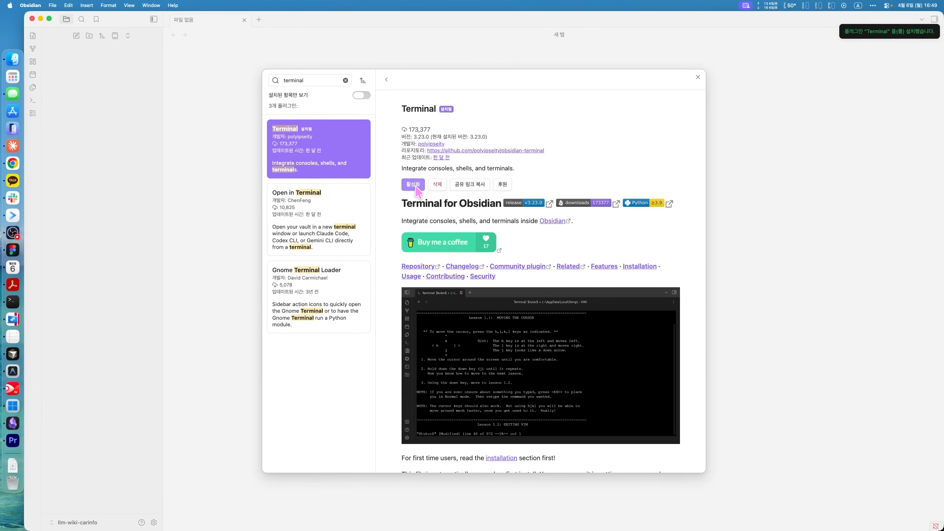
left_click(414, 185)
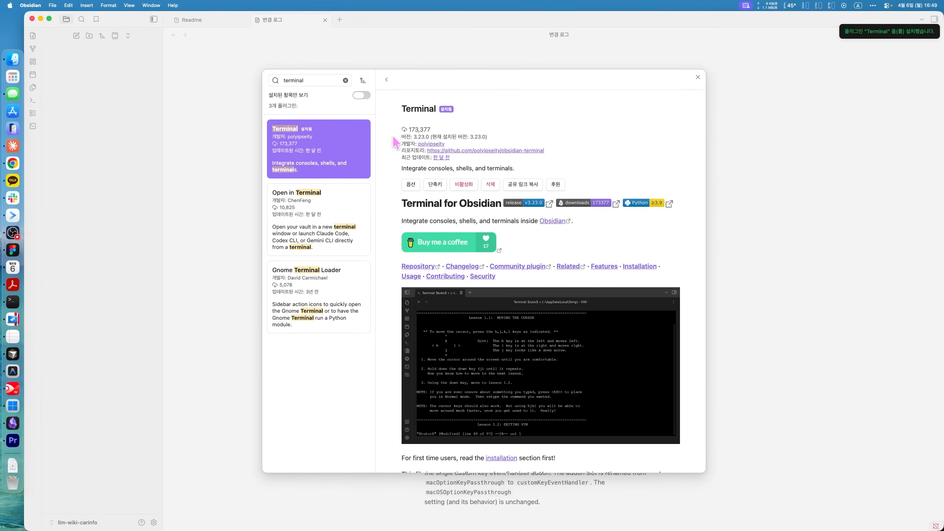
Step: Leave the plugin browser and settings, and close the Terminal plugin's changelog and Readme pages
left_click(387, 79)
left_click(698, 78)
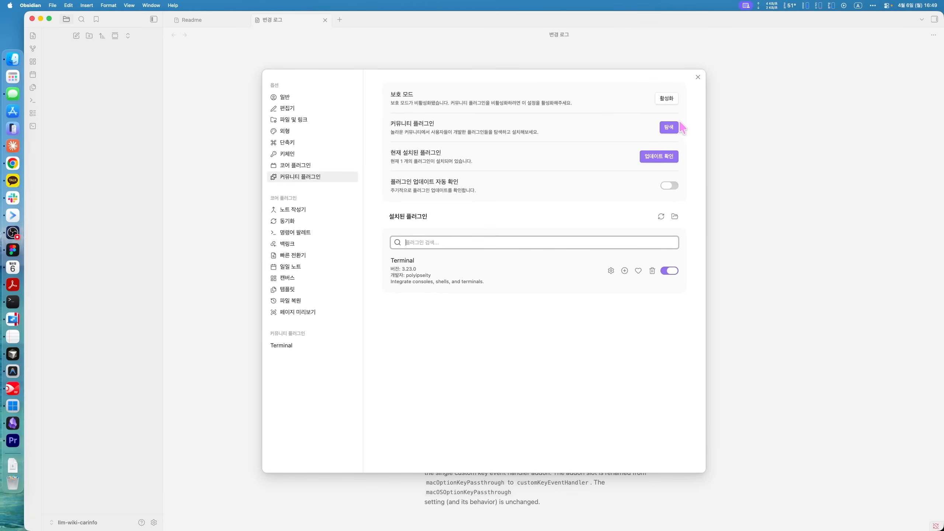
left_click(699, 77)
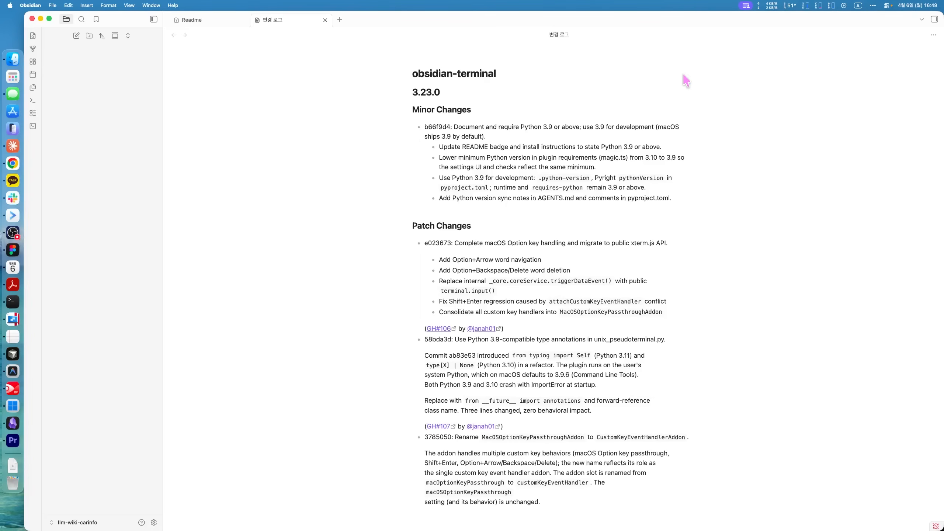
left_click(325, 20)
left_click(245, 19)
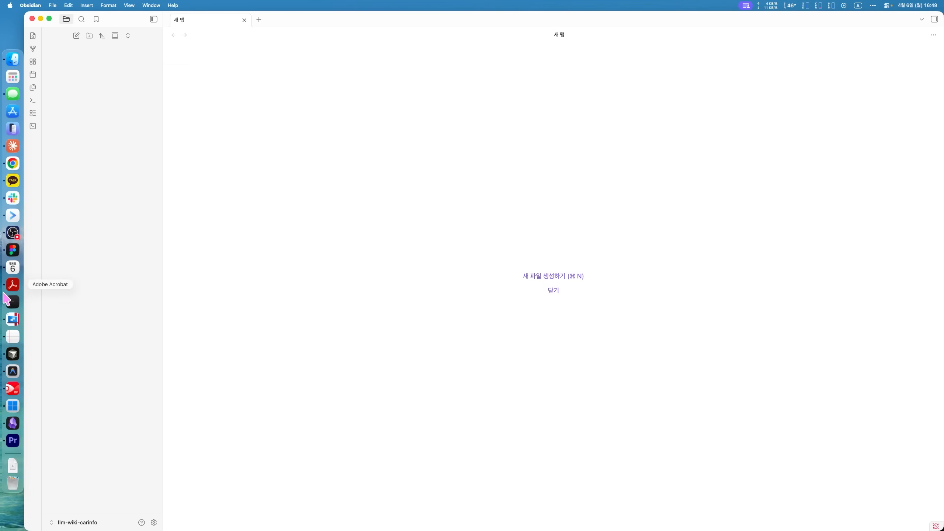
left_click(13, 302)
left_click(64, 114)
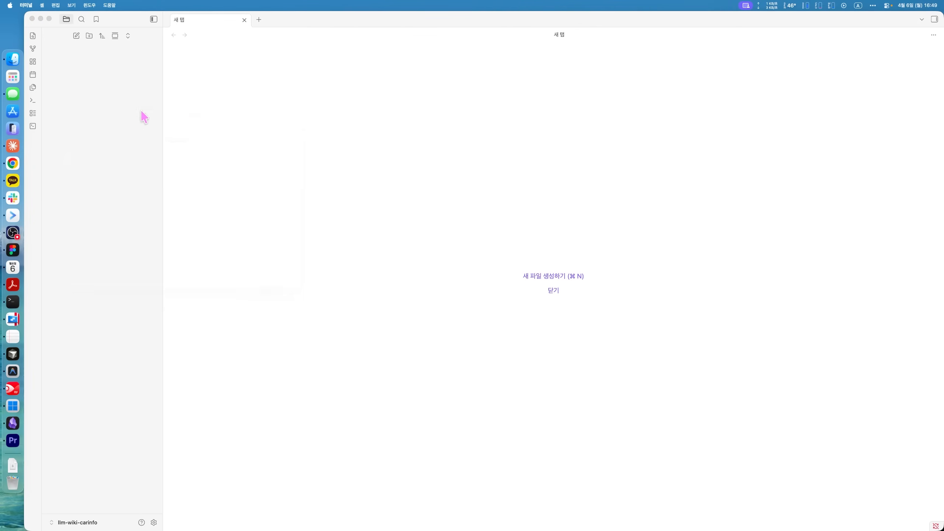
left_click(141, 112)
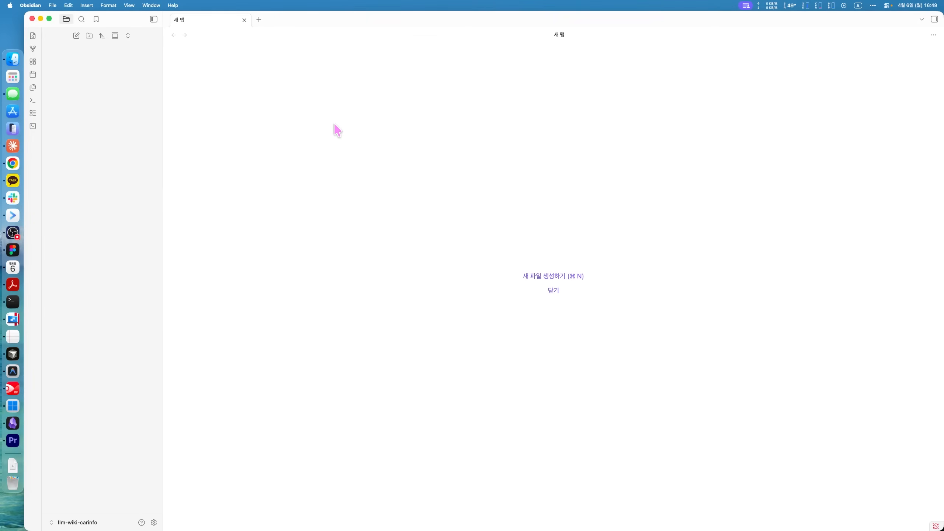
Step: Open a terminal with the darwinIntegratedDefault profile and dock it side by side to the right of the empty note pane
left_click(33, 128)
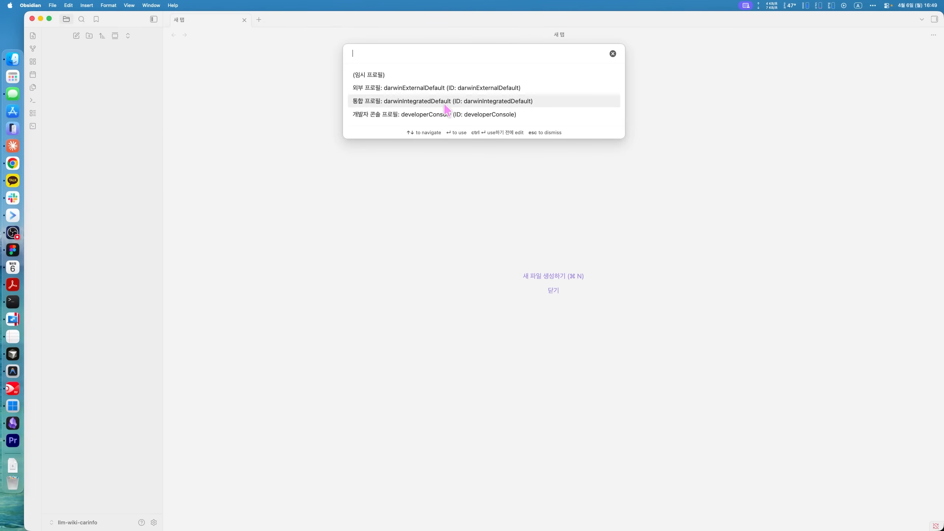
left_click(376, 109)
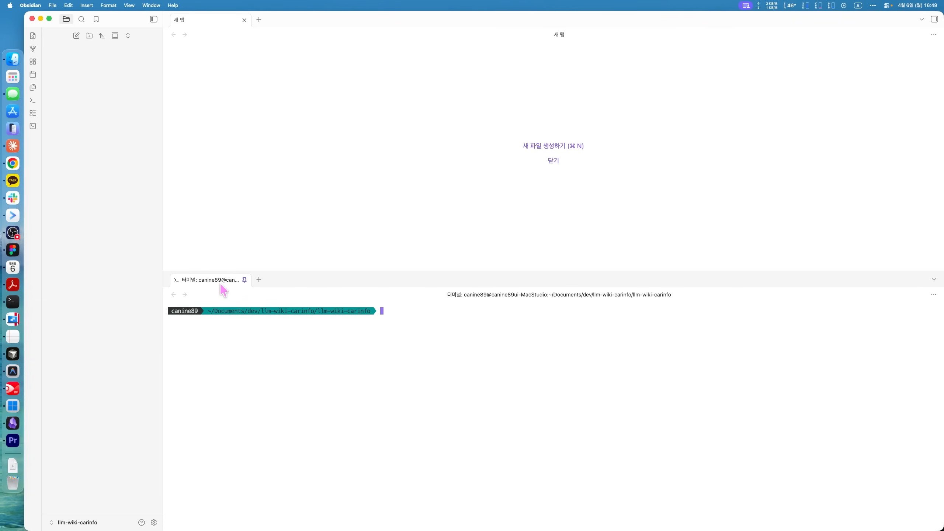
left_click_drag(221, 285, 739, 147)
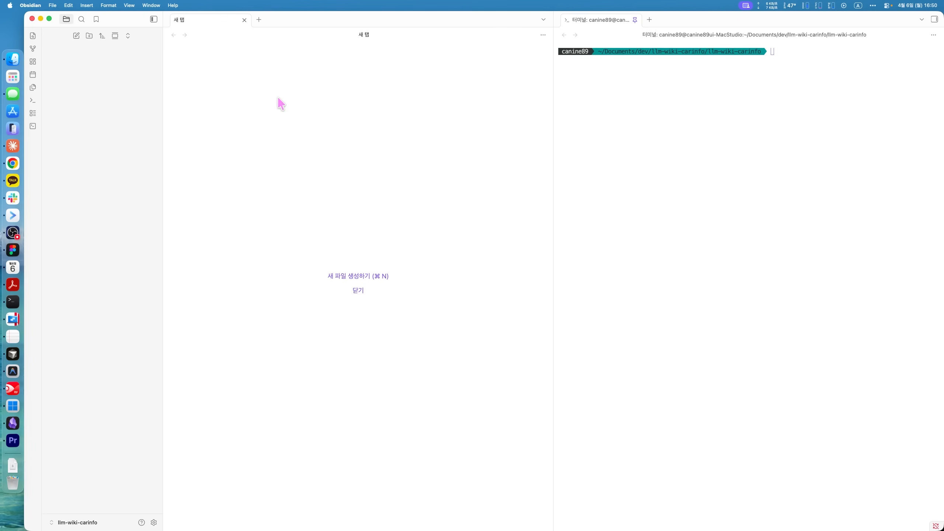
Step: Launch codex in the vault's terminal and trust the directory contents with Yes, continue
left_click(706, 97)
type("dex")
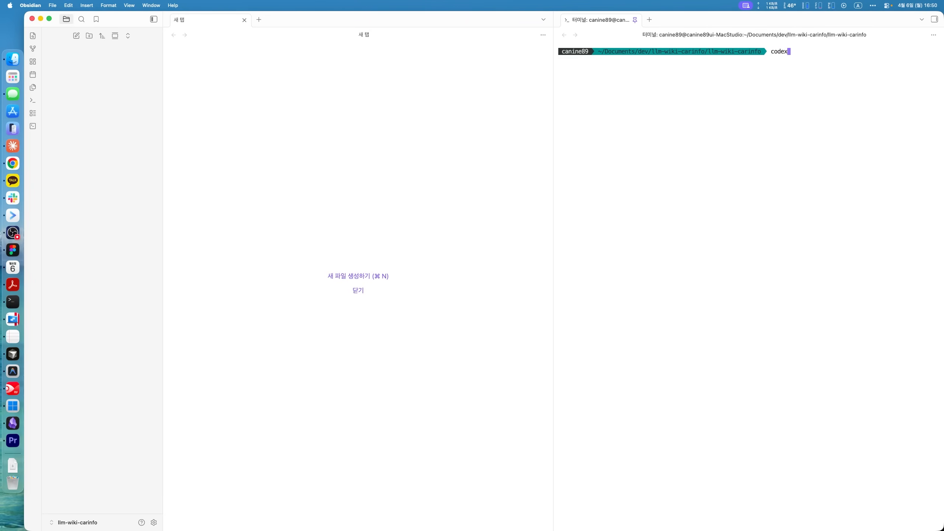
key("Return")
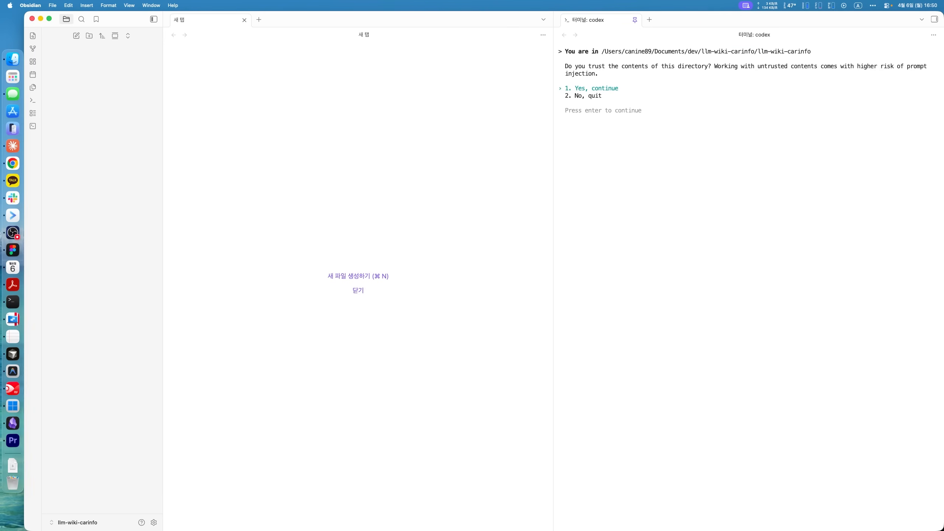
key("Return")
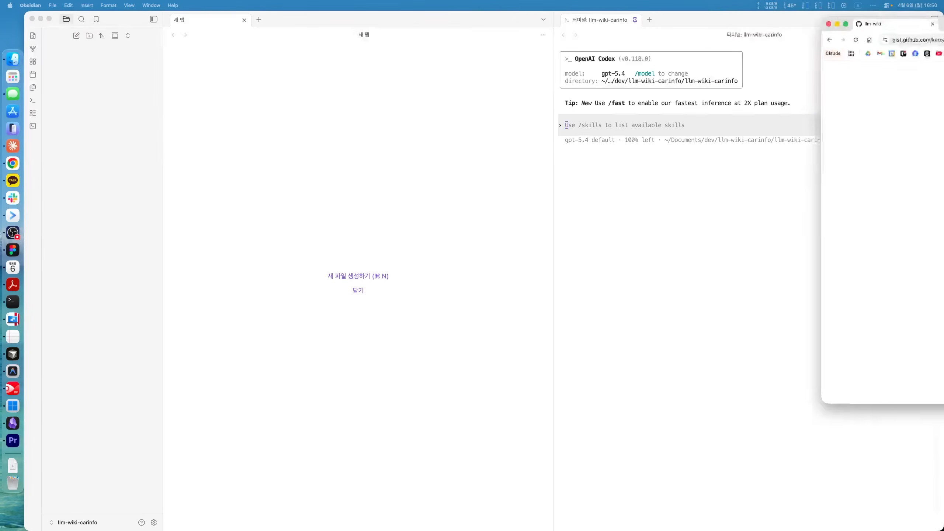
Step: Switch to the Chrome window with the llm-wiki.md gist, place it over the vault and show the document's beginning
left_click_drag(943, 28, 413, 88)
left_click(340, 102)
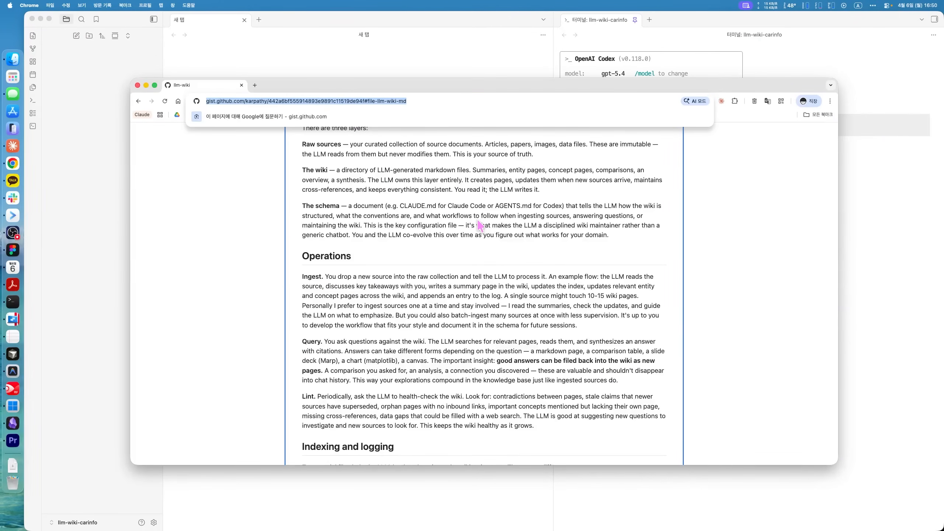
left_click(516, 263)
scroll(545, 263, "up", 15)
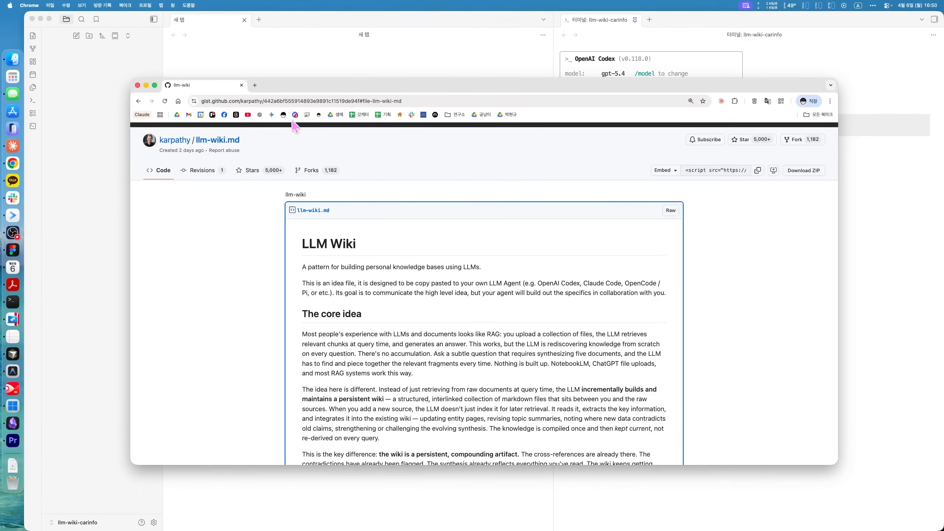
Step: Copy the gist's web address and skim the document down to the Architecture and Operations sections
left_click(352, 101)
key("super+c")
scroll(524, 190, "down", 6)
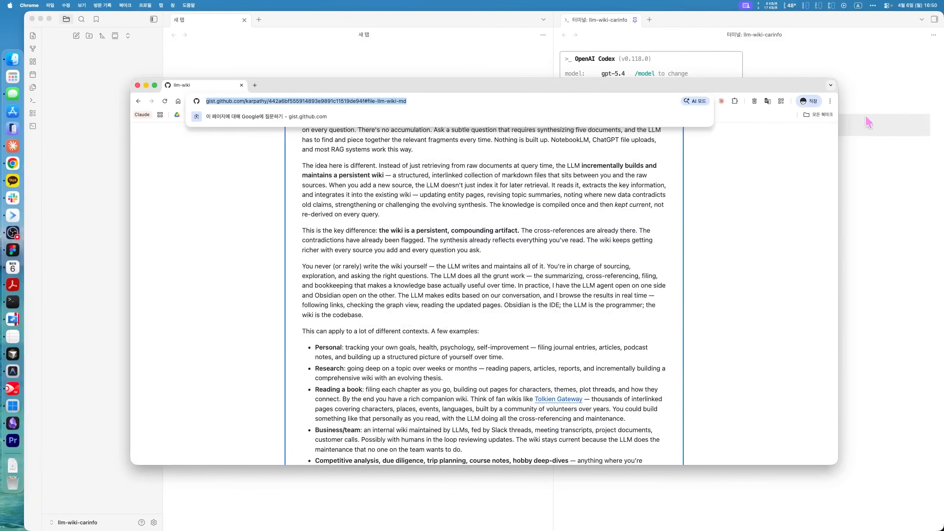
scroll(682, 243, "down", 5)
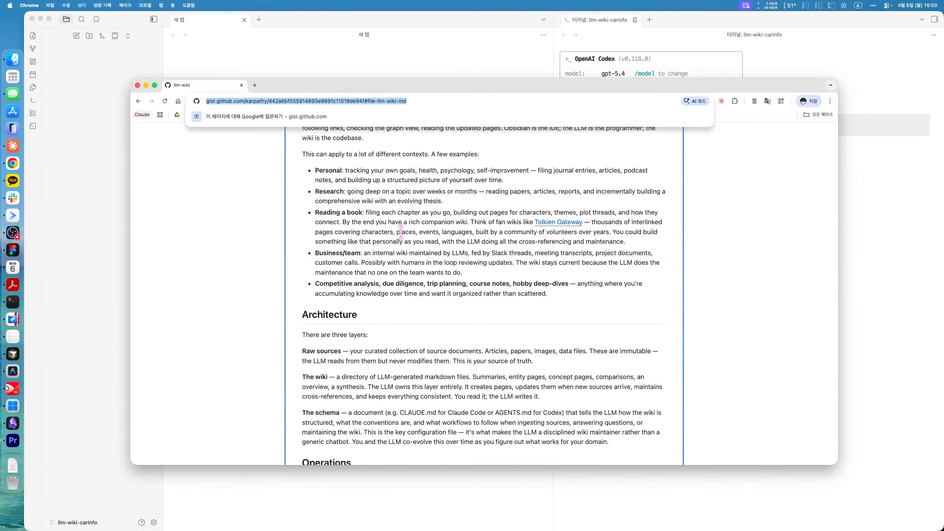
scroll(442, 241, "down", 3)
scroll(442, 242, "down", 3)
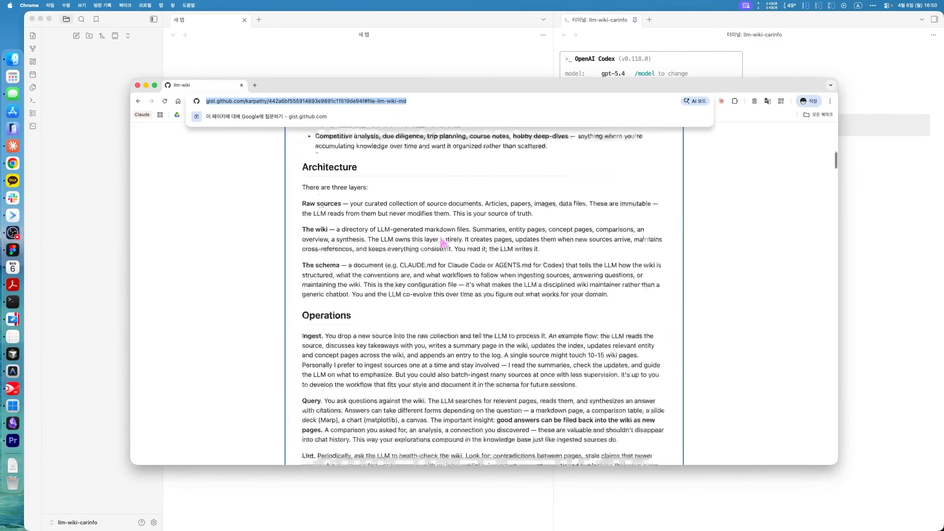
Step: Send Codex the copied gist link with "내가 인터넷에서 찾은 llm wiki의 사용법이라는데... 이거 사용하려면 어떻게 해야 돼? 파악 좀 해봐."
left_click(896, 241)
key("super+v")
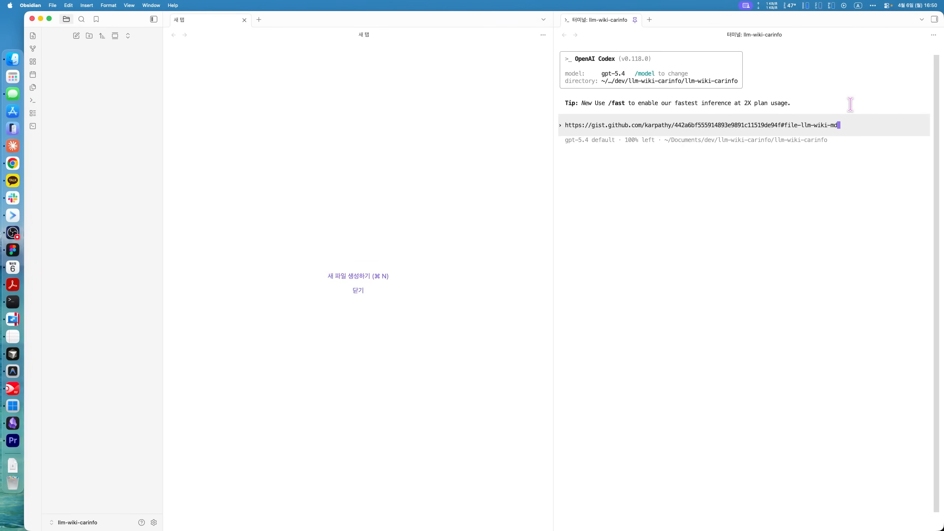
type("내가 인터넷에서 ㅊ")
key("Caps_Lock")
type("llm wiki")
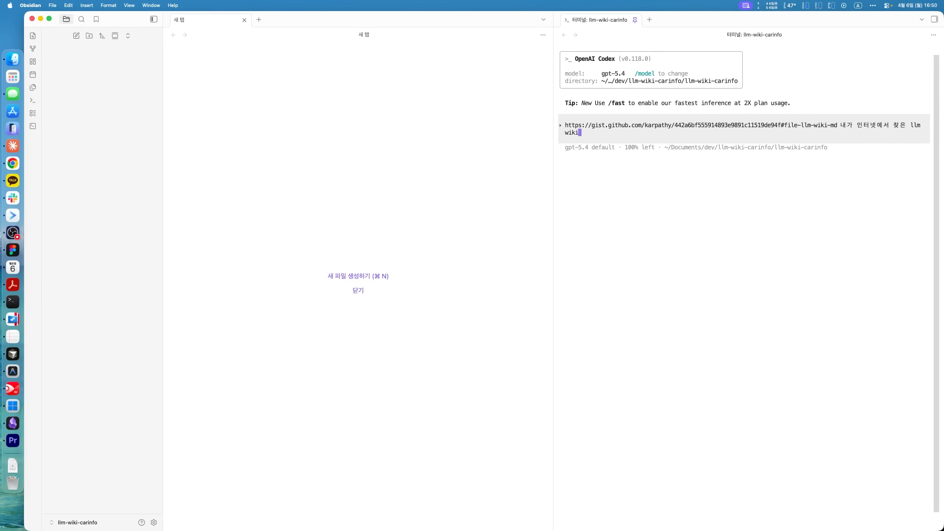
type("의 사용법이라는데... 이거 사용하려며ㄴ 어떻게 ㅎ")
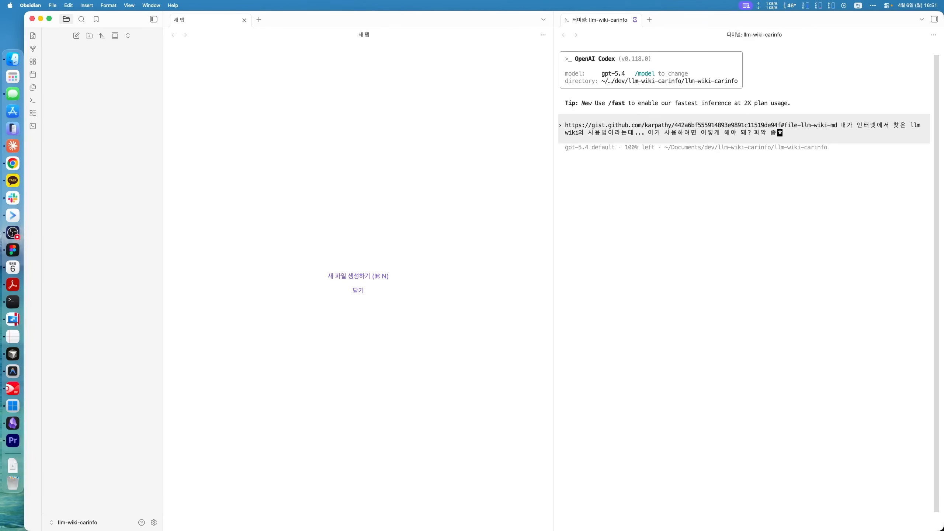
key("Return")
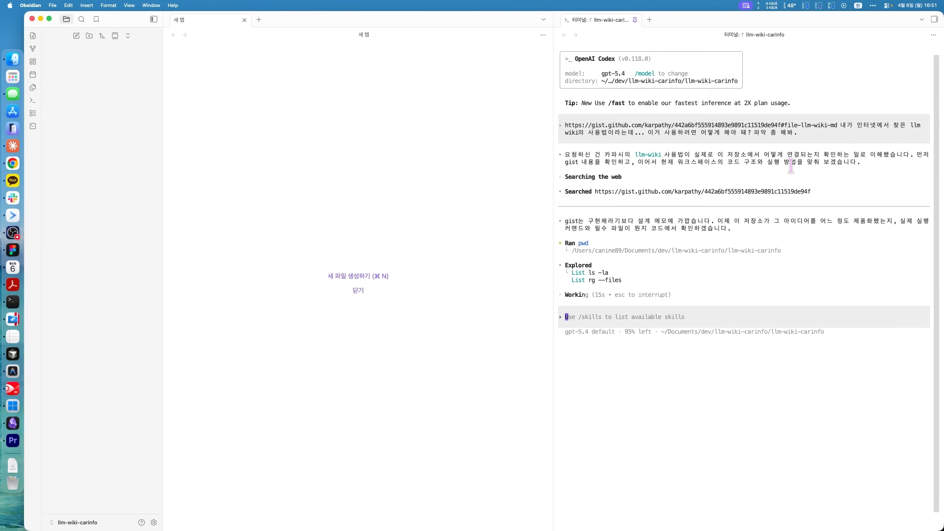
Step: Mark the passage about the gist in Codex's reply, review the gist's Tips and tricks section in Chrome and minimize the browser window
double_click(643, 220)
left_click_drag(667, 221, 731, 223)
left_click(747, 226)
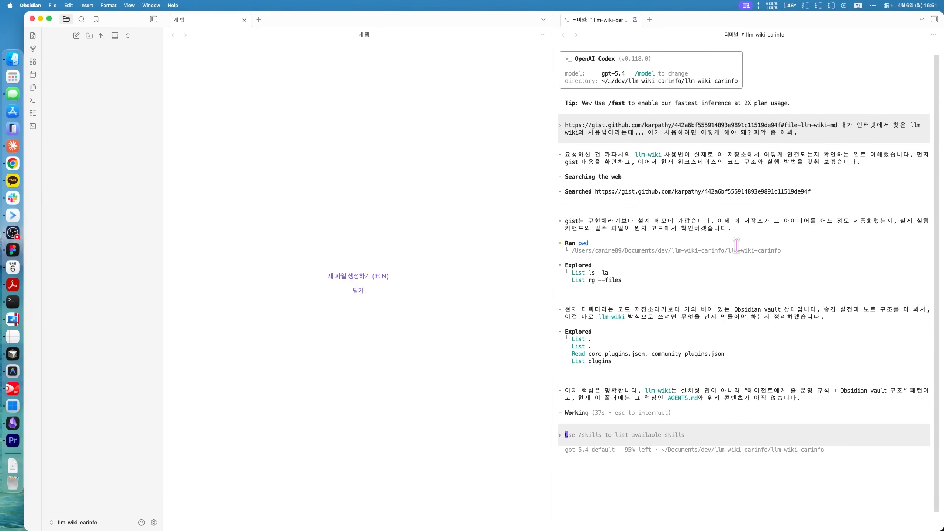
left_click(13, 164)
scroll(376, 233, "down", 15)
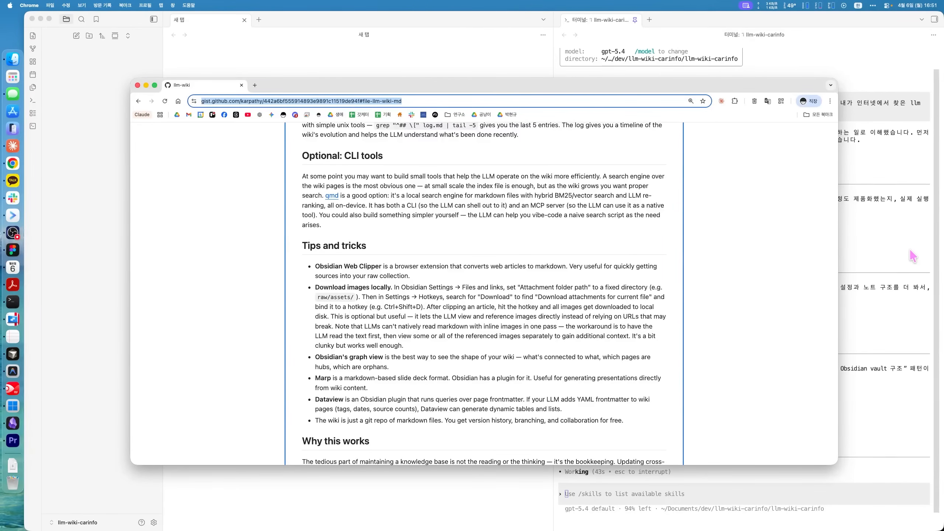
left_click(146, 86)
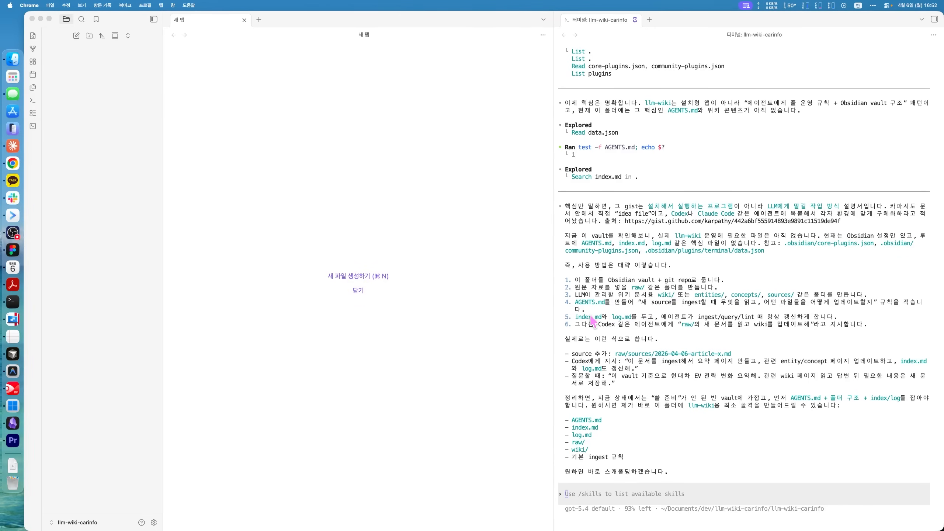
Step: Answer Codex's offer to scaffold the vault with "오케이 가자."
left_click(621, 501)
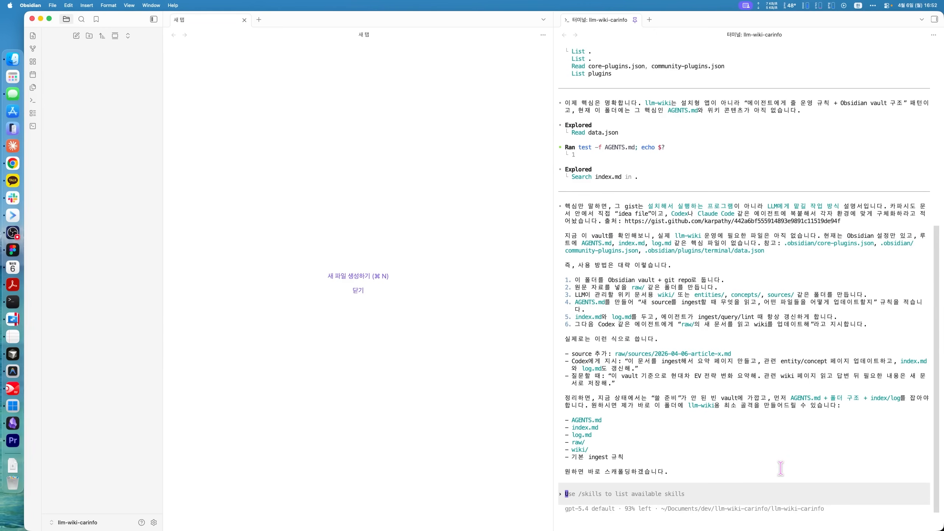
type("오케이 가자.")
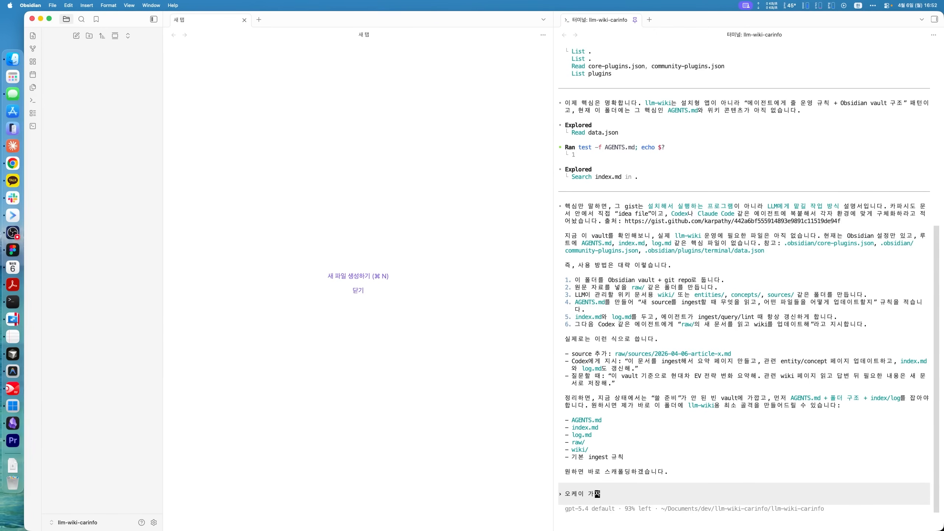
key("Return")
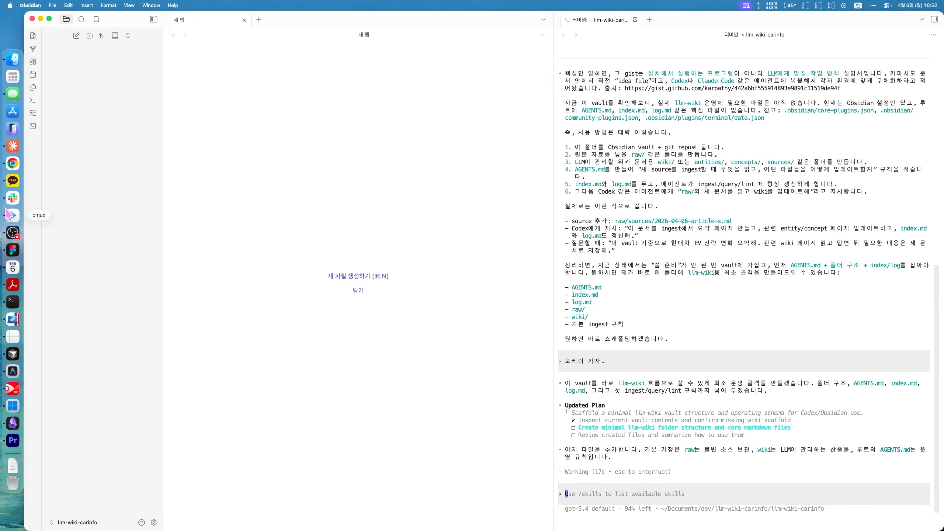
Step: Switch to Figma, show the 명령 slide listing Ingest, Query and Lint, and minimize the window to return to the vault
left_click(13, 250)
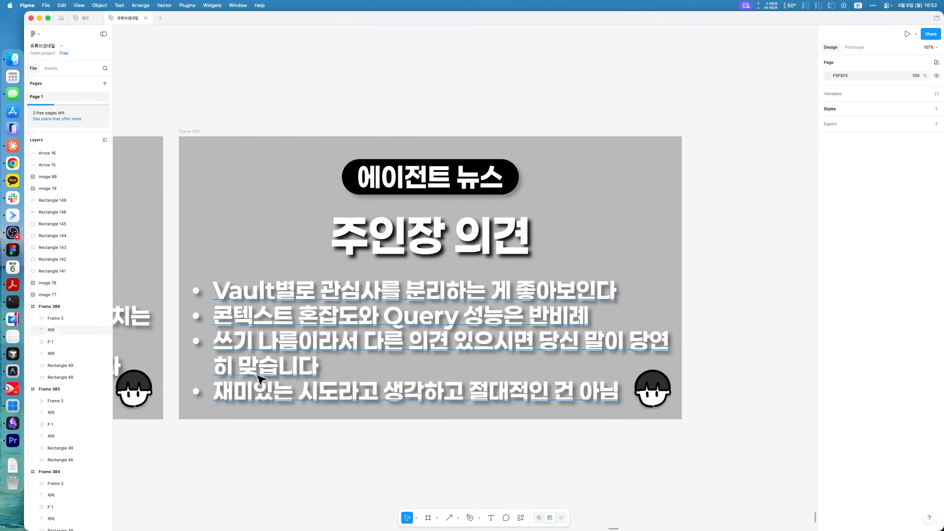
scroll(415, 464, "left", 15)
scroll(498, 473, "left", 10)
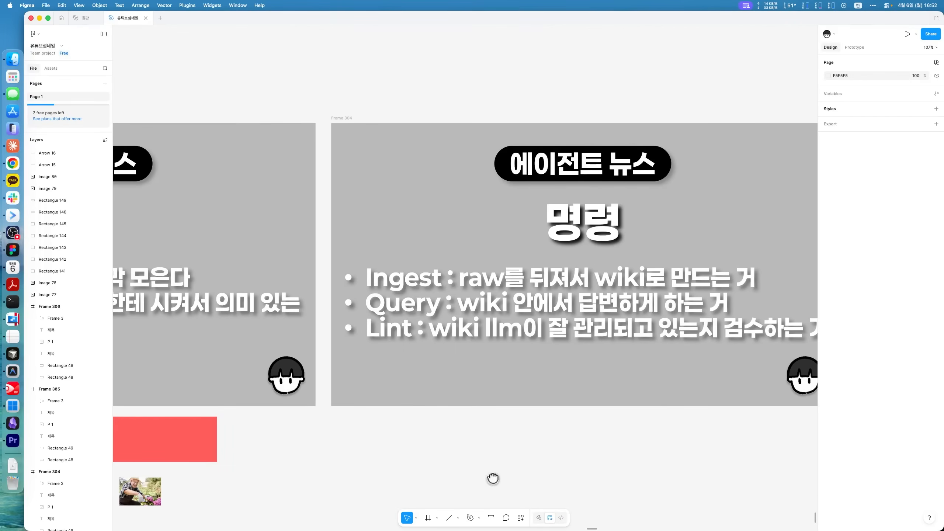
scroll(493, 479, "right", 6)
scroll(455, 259, "left", 1)
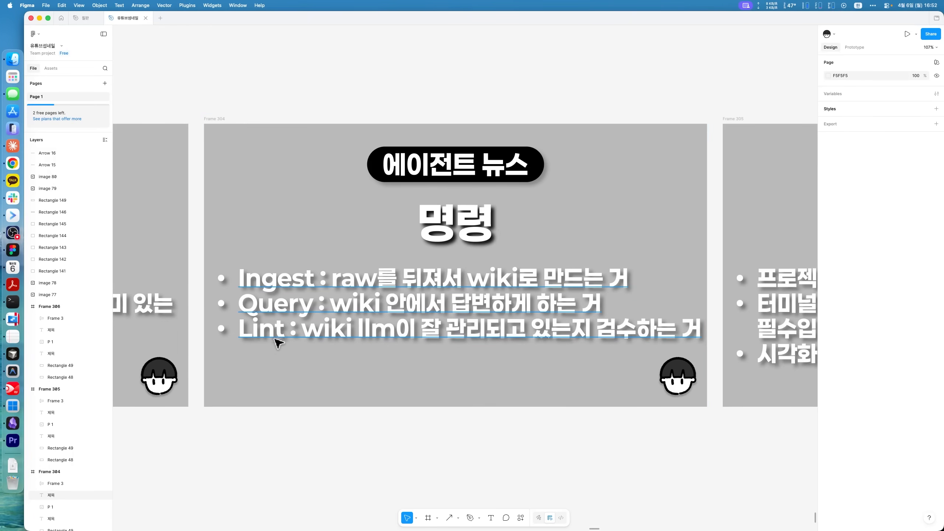
left_click(40, 18)
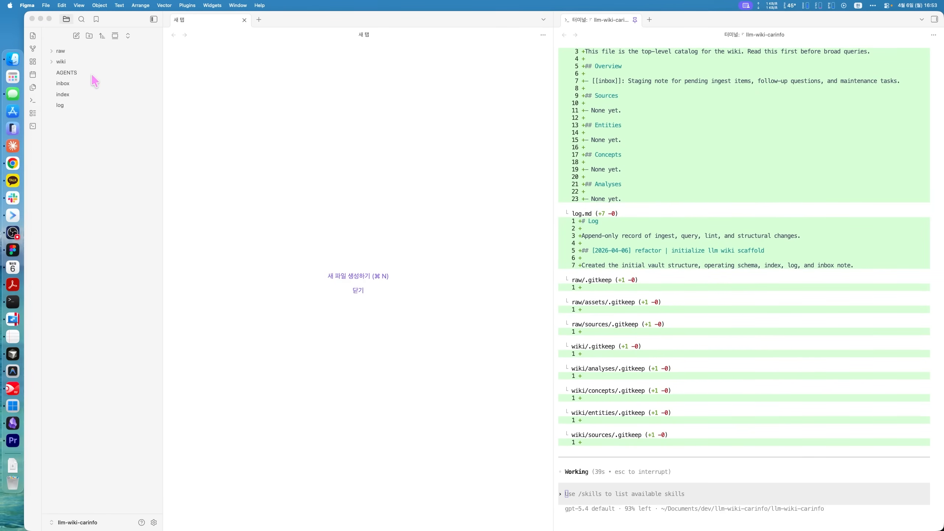
Step: Open the AGENTS note, skim it and return to its beginning, and briefly revisit the 명령 slide in Figma
left_click(80, 73)
scroll(323, 269, "down", 7)
scroll(323, 269, "down", 20)
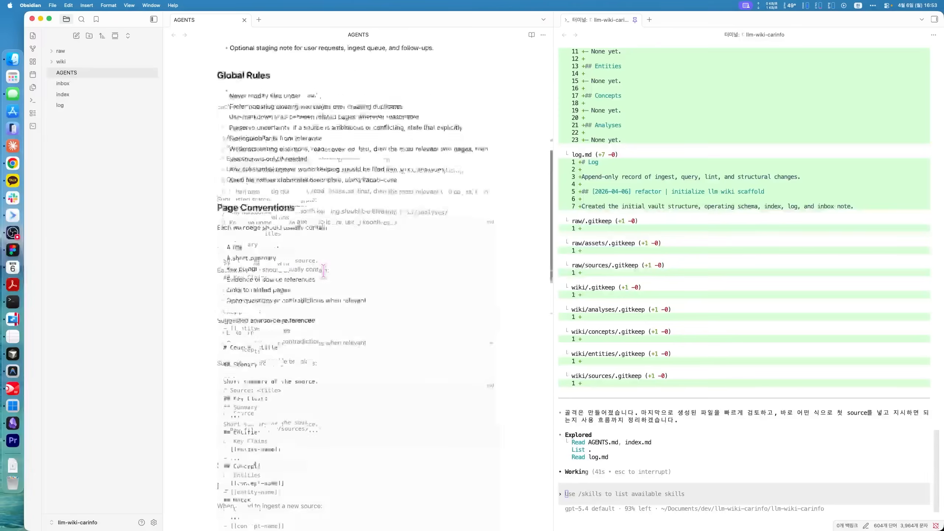
scroll(375, 310, "up", 20)
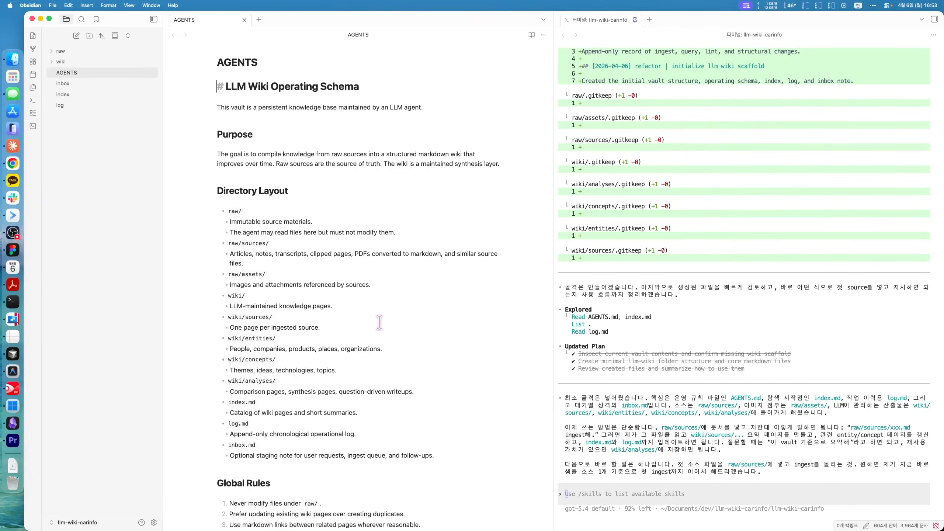
left_click(17, 252)
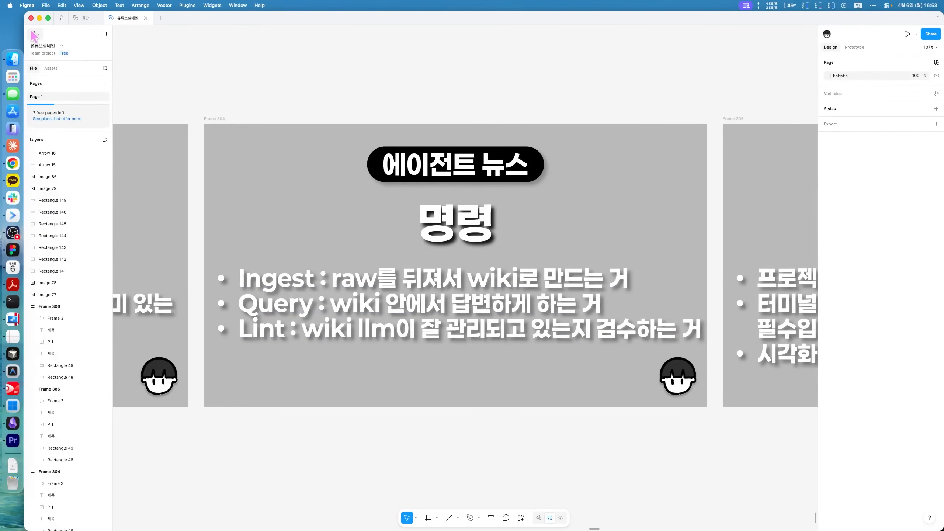
left_click(40, 19)
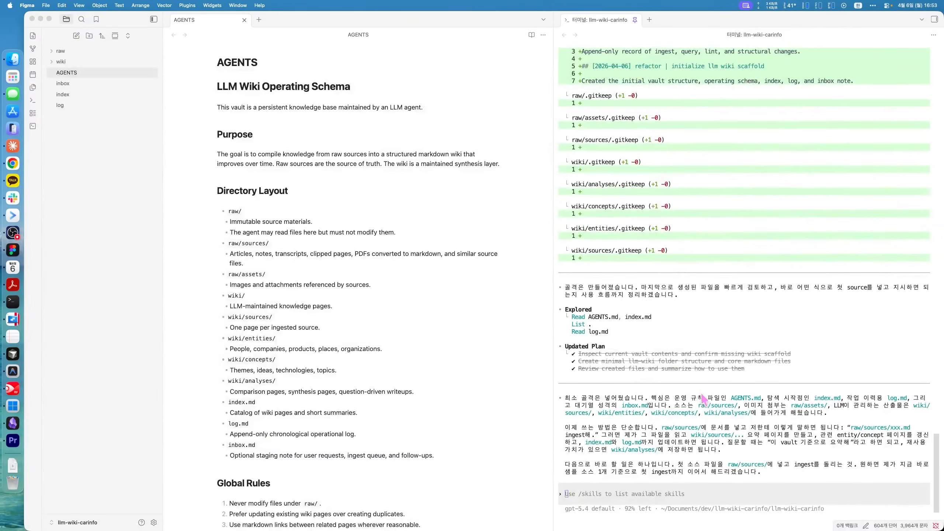
Step: Expand the raw and wiki folders in the vault and remove the stray "기" before the AGENTS note's LLM Wiki Operating Schema heading
type("기#")
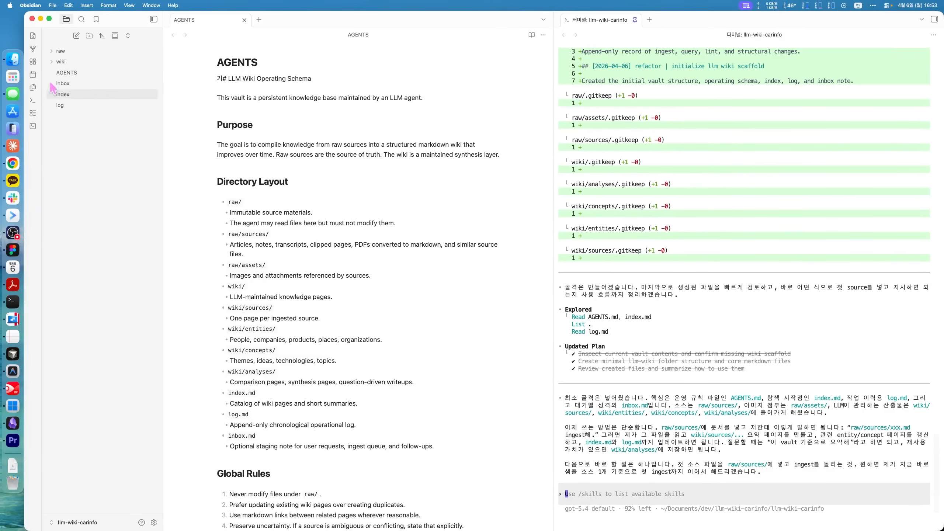
left_click(74, 54)
left_click(66, 85)
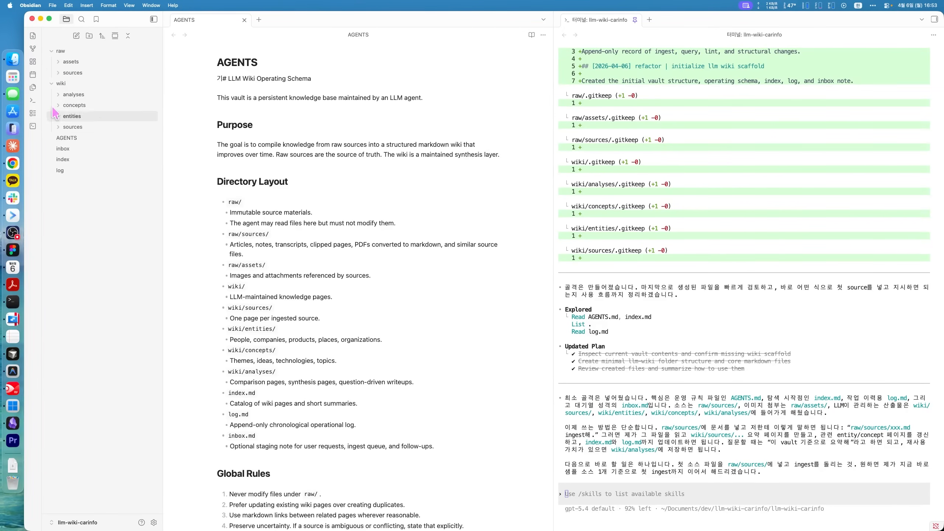
left_click(95, 138)
key("BackSpace")
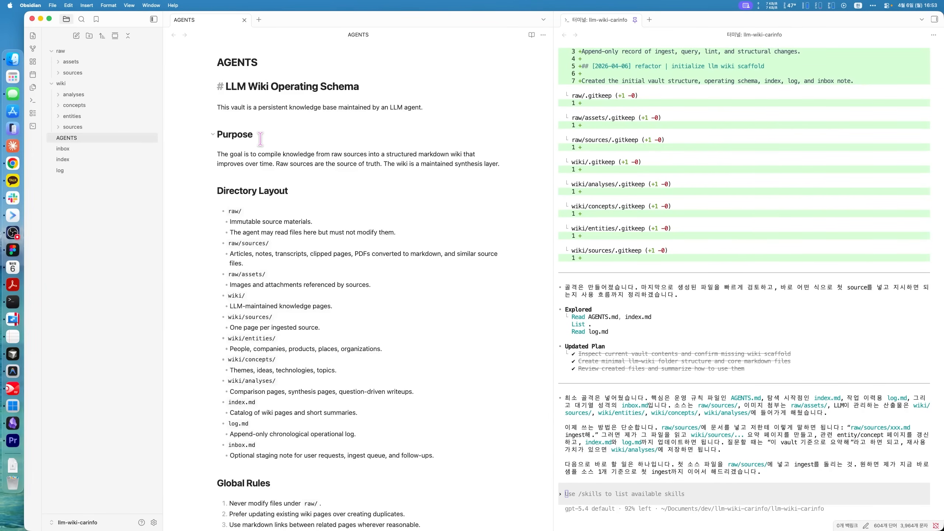
Step: Read the AGENTS note from Directory Layout through Working Style, and return to the Ingest, Query and Lint operations
scroll(299, 279, "down", 2)
scroll(299, 279, "down", 5)
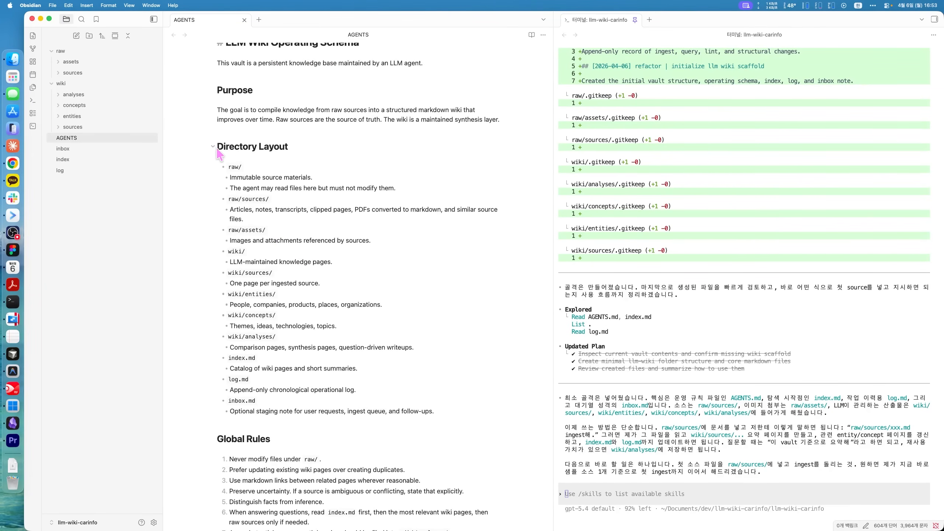
scroll(252, 195, "down", 6)
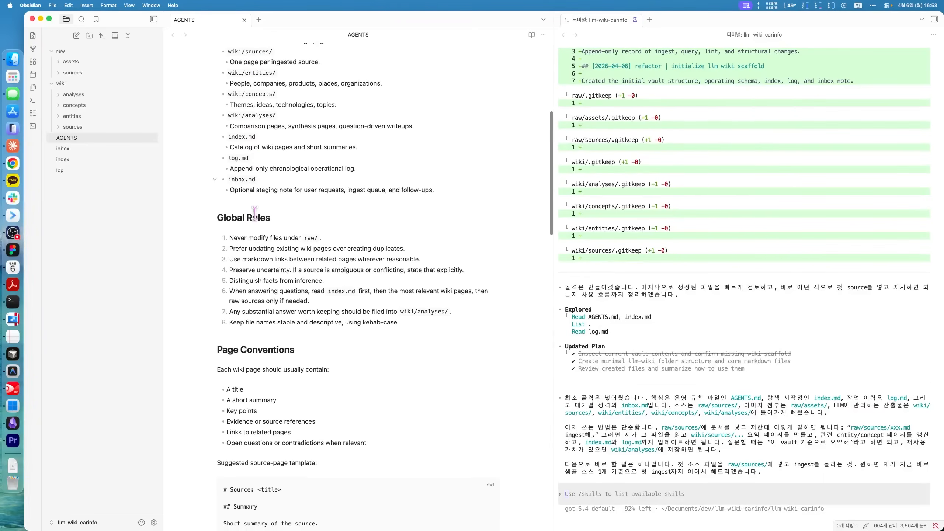
scroll(373, 330, "down", 20)
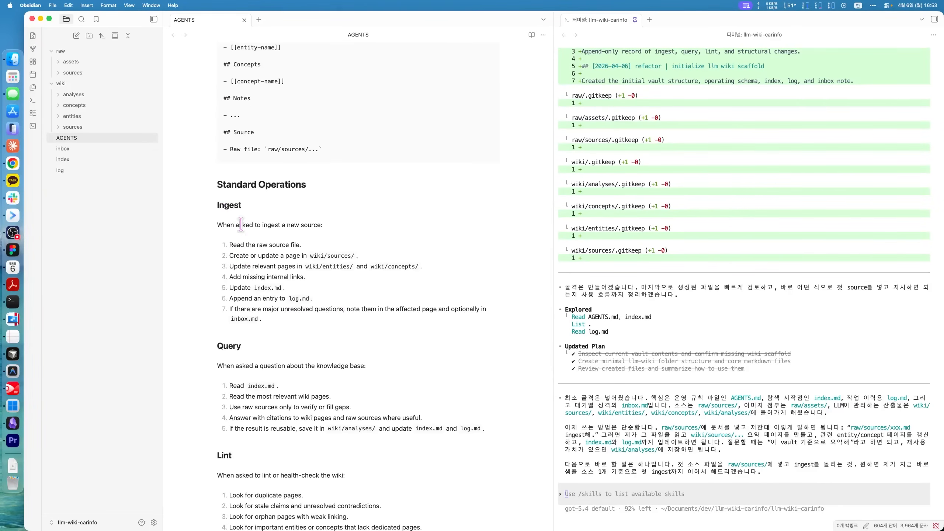
scroll(349, 345, "down", 4)
scroll(349, 345, "down", 6)
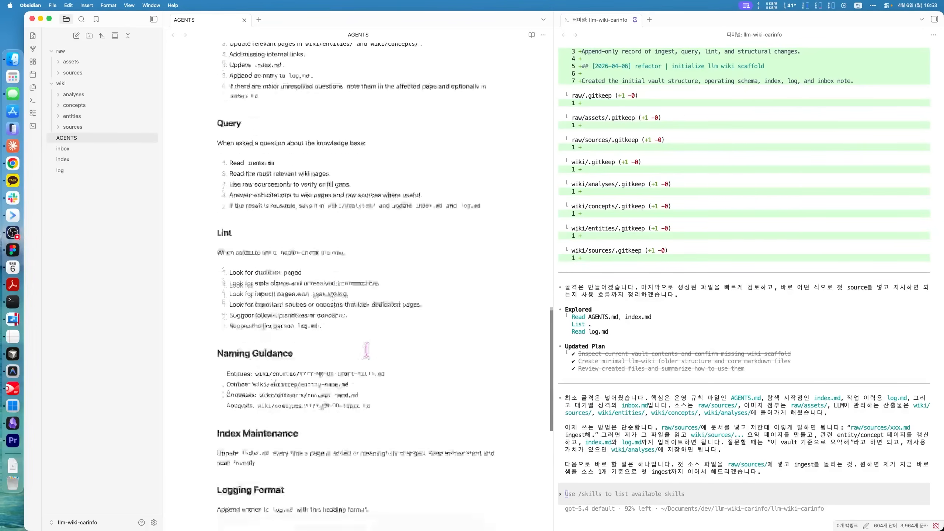
scroll(309, 359, "down", 3)
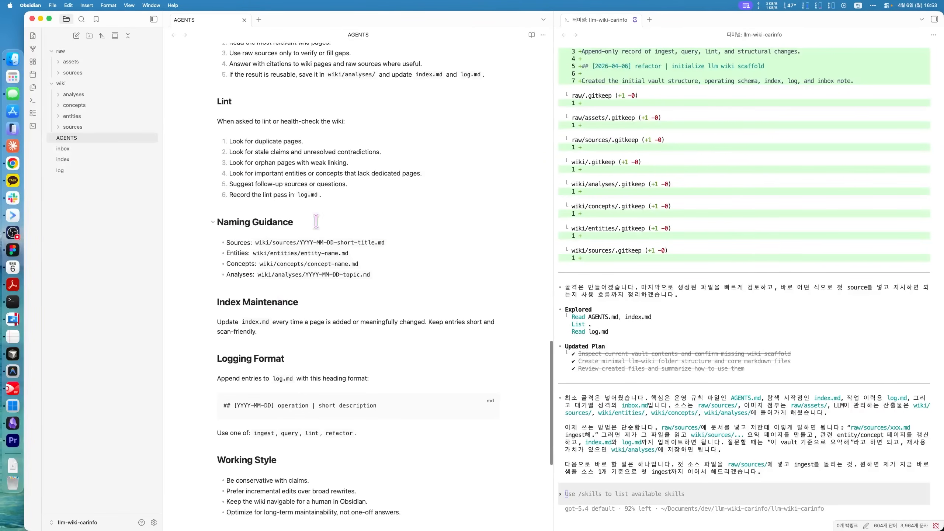
scroll(381, 321, "down", 8)
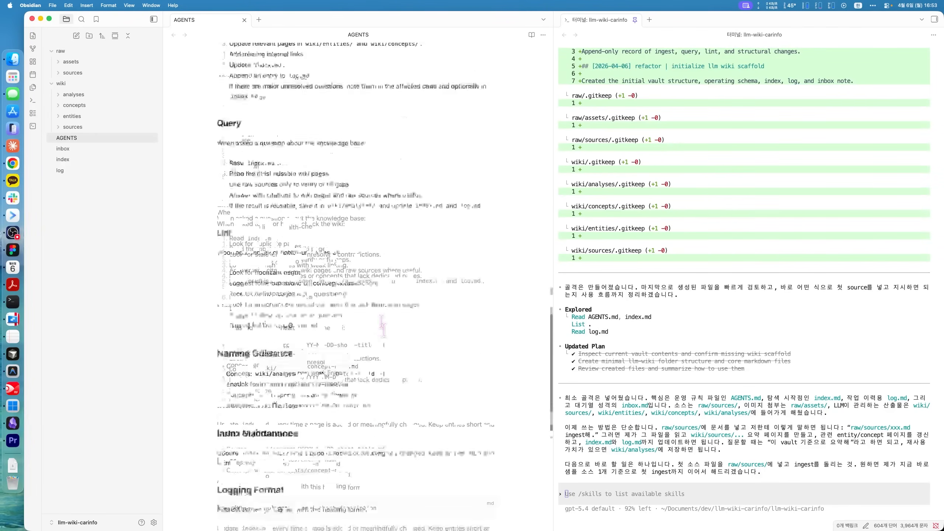
scroll(394, 273, "up", 14)
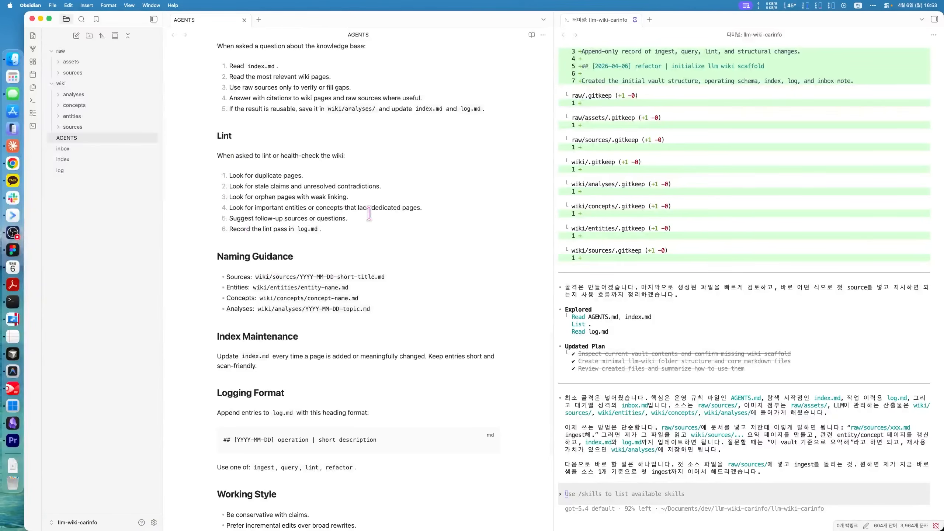
scroll(394, 269, "up", 5)
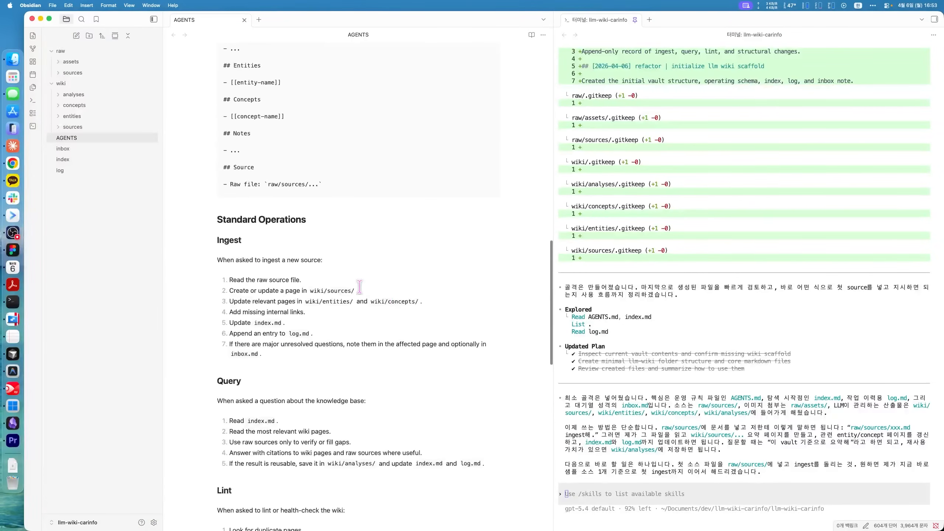
scroll(261, 275, "down", 5)
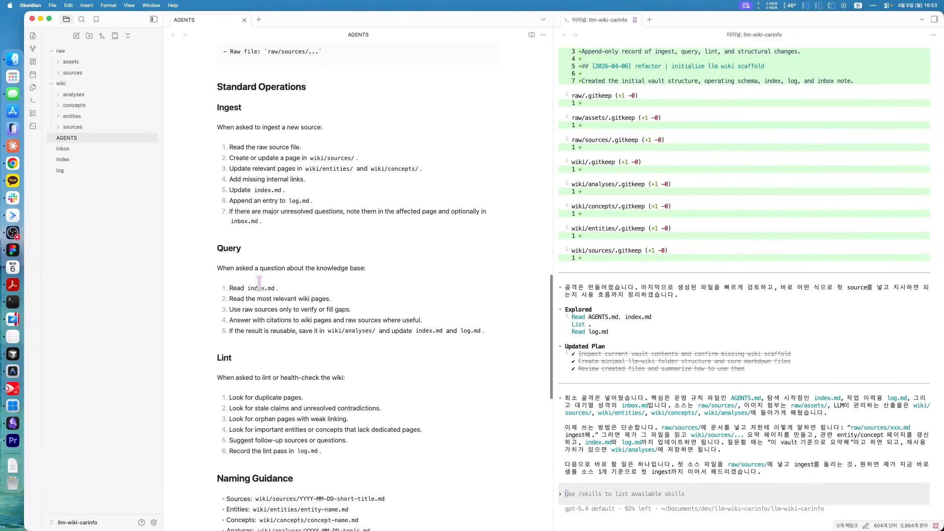
Step: Ask Codex in Korean whether turning ingest, query and lint into skills would shorten AGENTS.md and make the required tasks clearer
left_click(638, 496)
type("in")
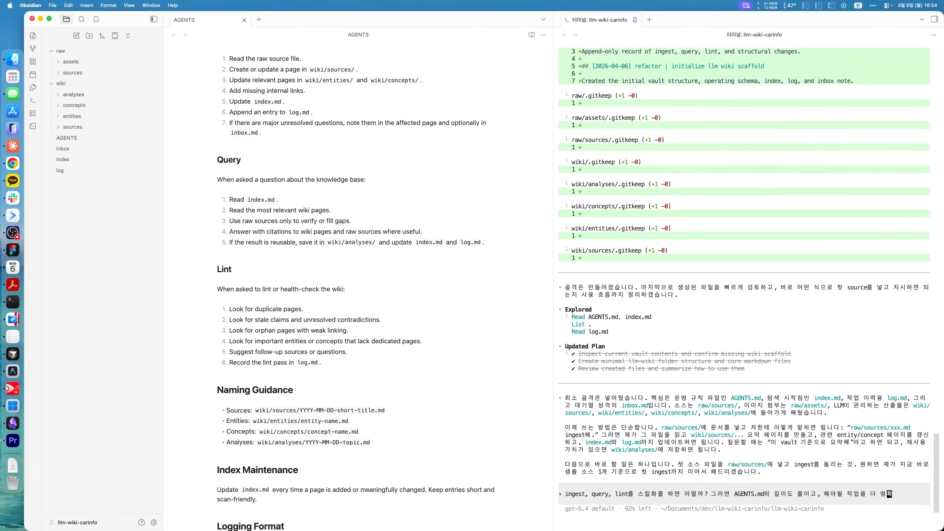
type("하게 ㅍ")
type("시 할 수 이")
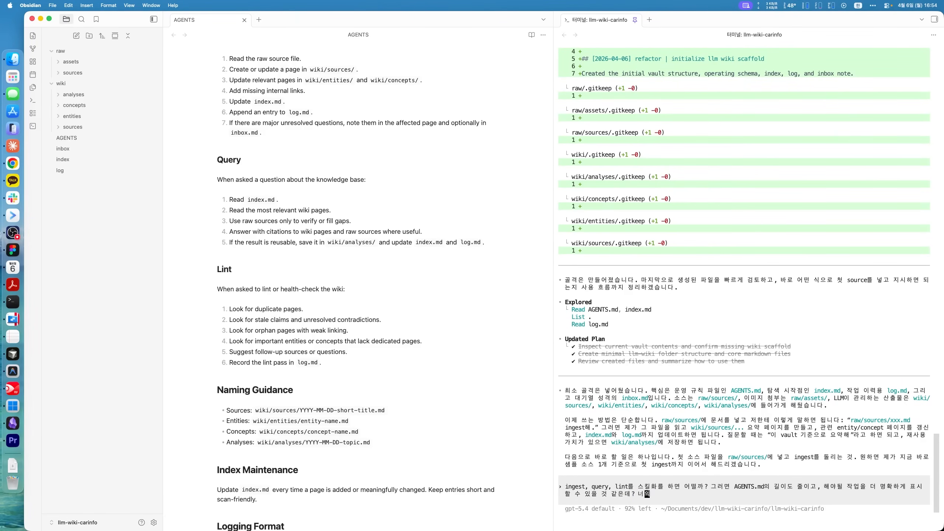
type("각은 어떠니?")
key("Return")
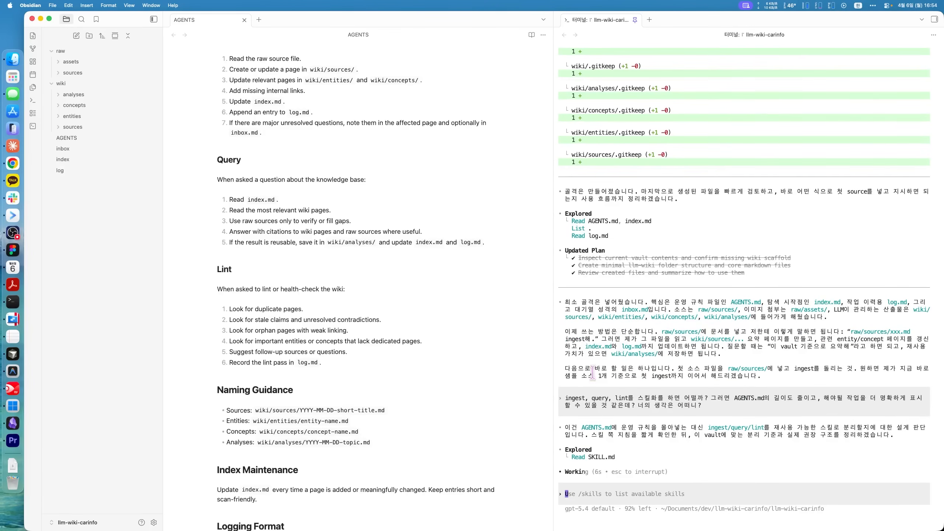
Step: Review the AGENTS note's operations and source-page template, and read Codex's proposed skill structure, highlighting the three one-line delegation rules
scroll(378, 368, "up", 2)
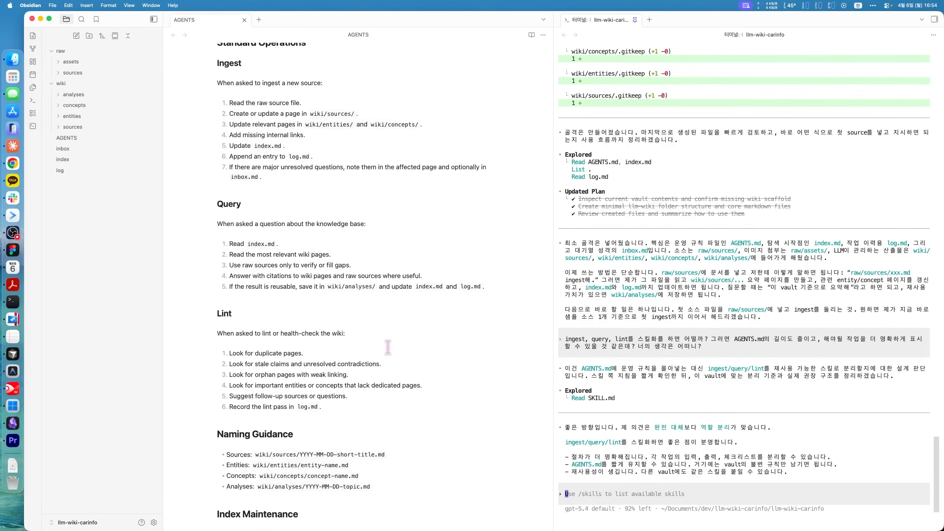
scroll(386, 346, "down", 12)
scroll(372, 352, "up", 12)
scroll(371, 353, "up", 8)
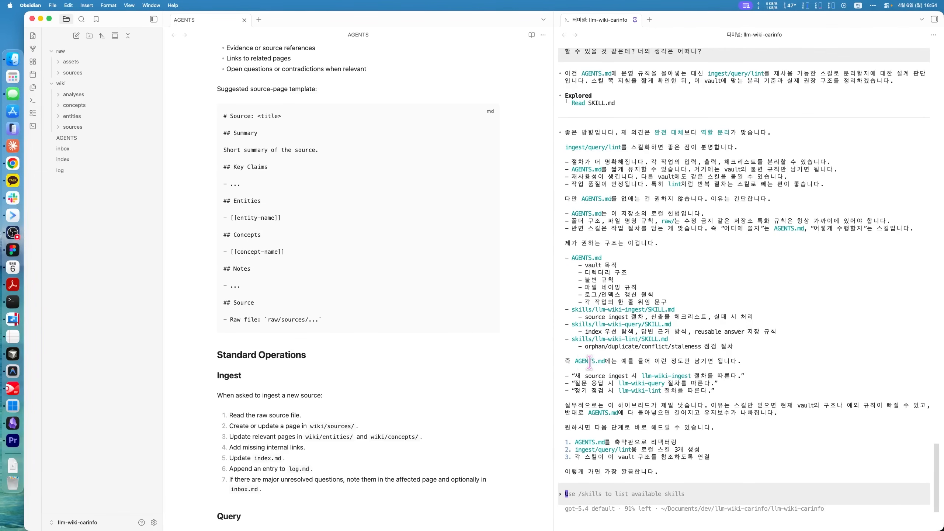
left_click_drag(590, 362, 747, 364)
left_click(747, 364)
left_click_drag(576, 374, 738, 396)
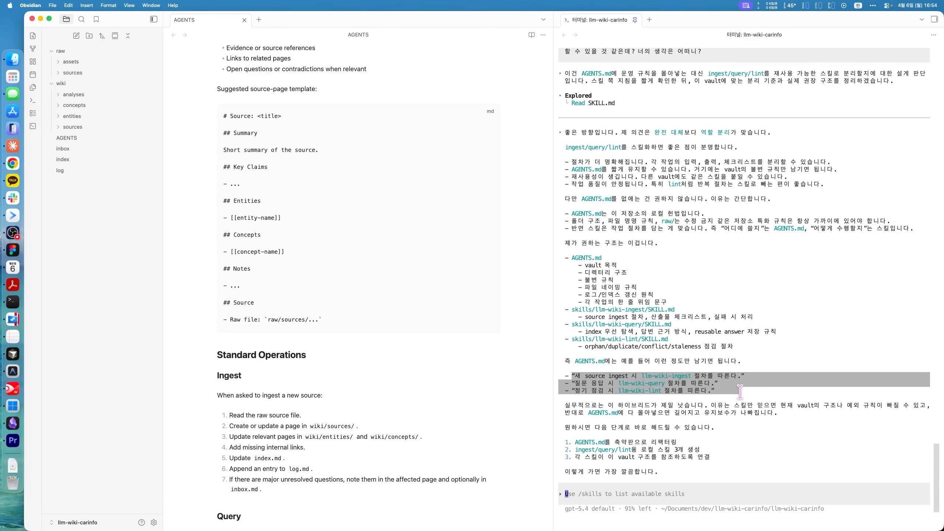
left_click(738, 391)
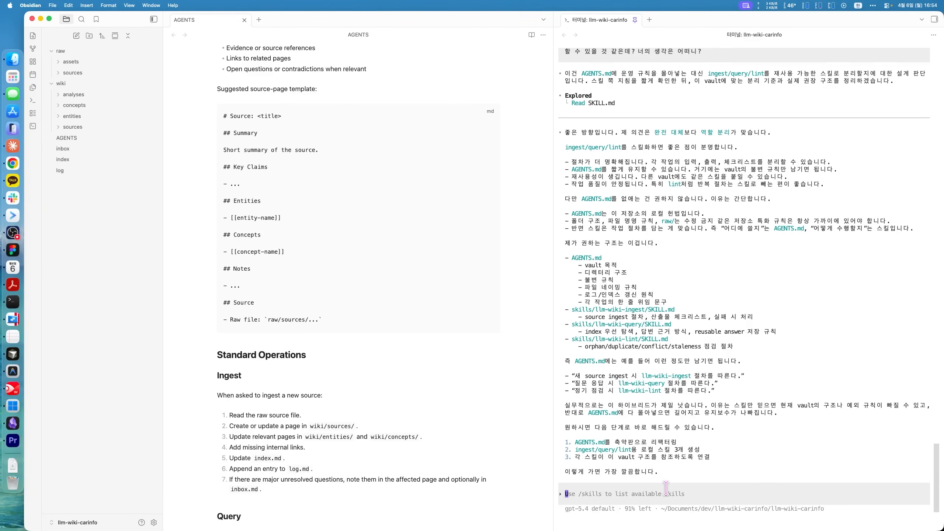
Step: Instruct Codex to build the proposed structure with skills registered locally for this folder only: "그렇게 구성해주고, 스킬은 이 폴더에만 로컬로 등록해줘."
key("Caps_Lock")
type("r")
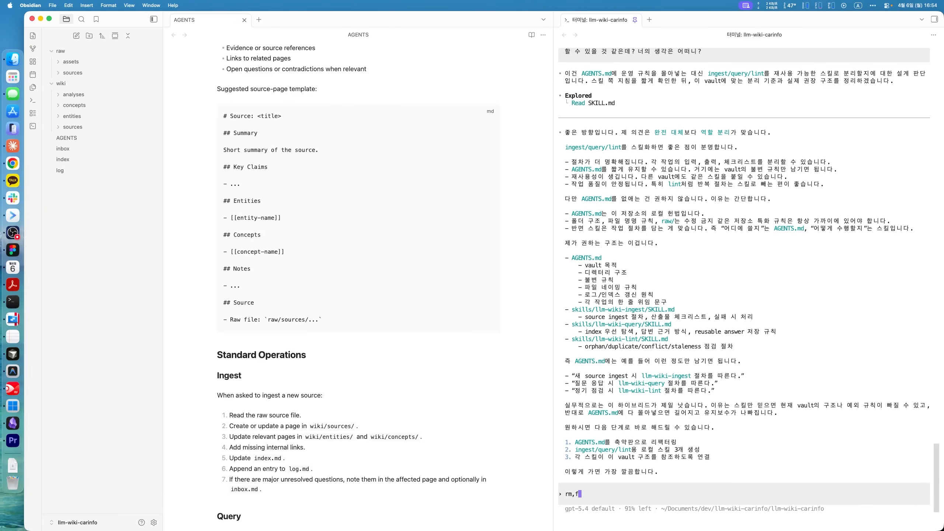
key("BackSpace")
key("Caps_Lock")
type("그렇게 구성해주고, 스킬은 ㅇ")
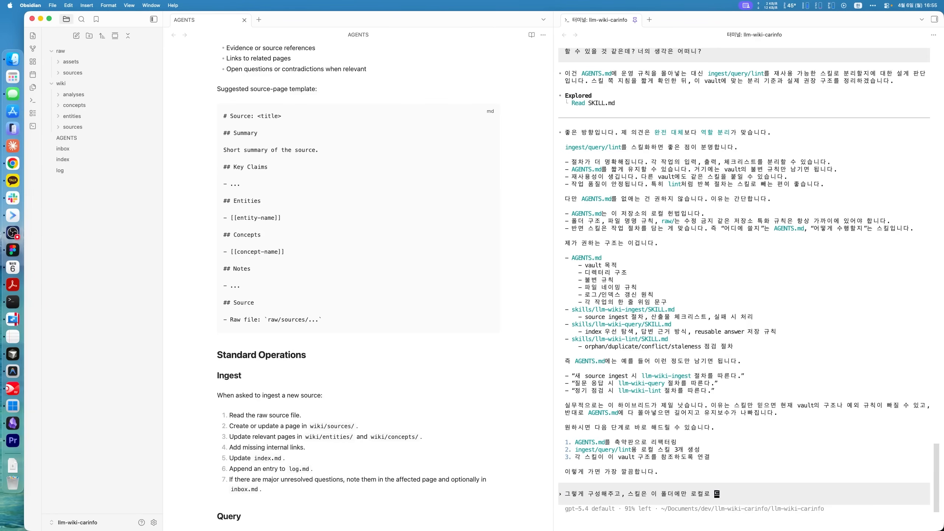
type(" 폴더에만 로컬로 등록해줘.")
key("Return")
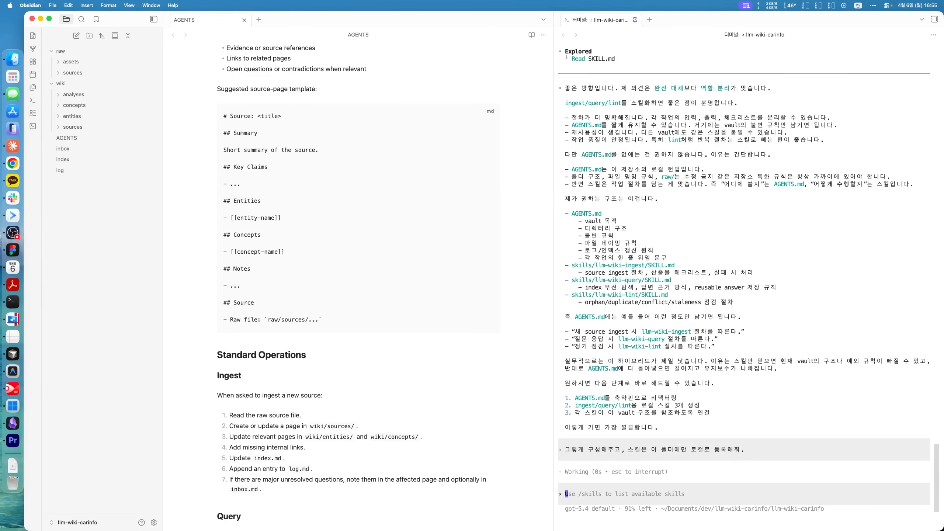
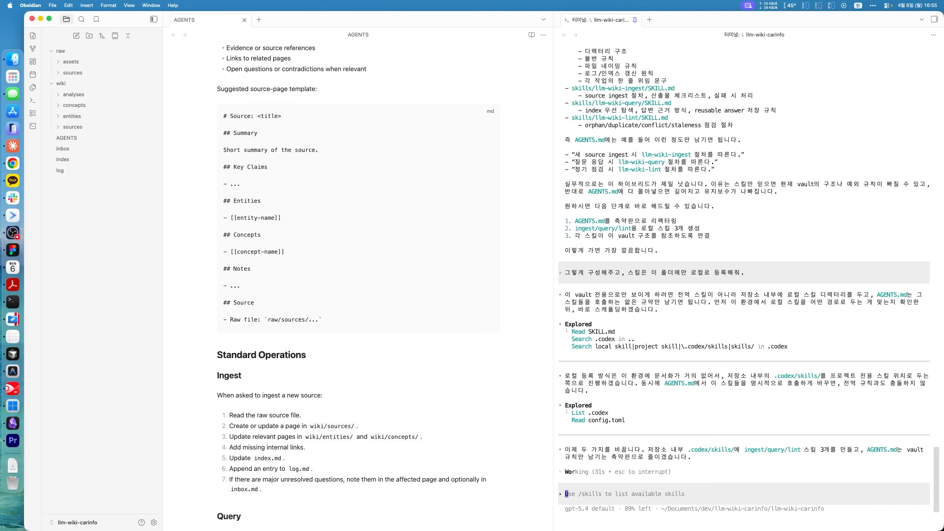
scroll(696, 280, "up", 15)
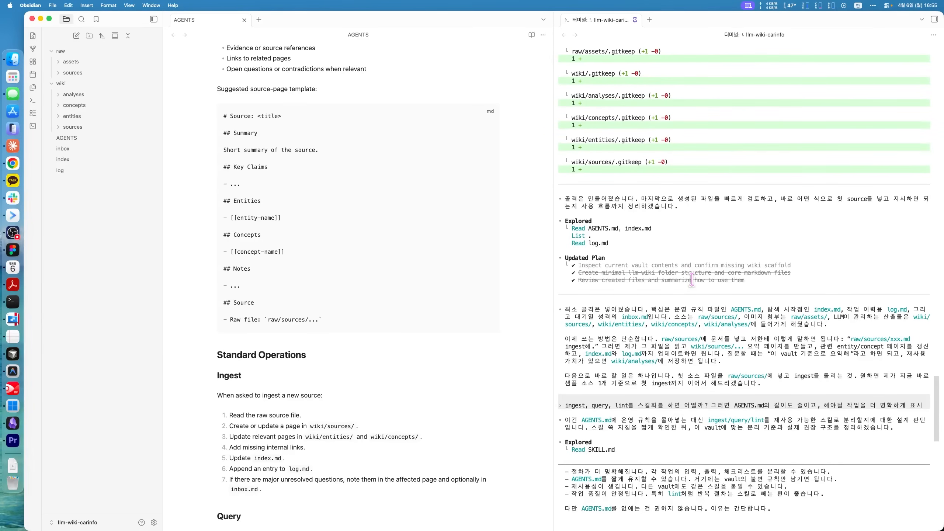
scroll(692, 279, "down", 15)
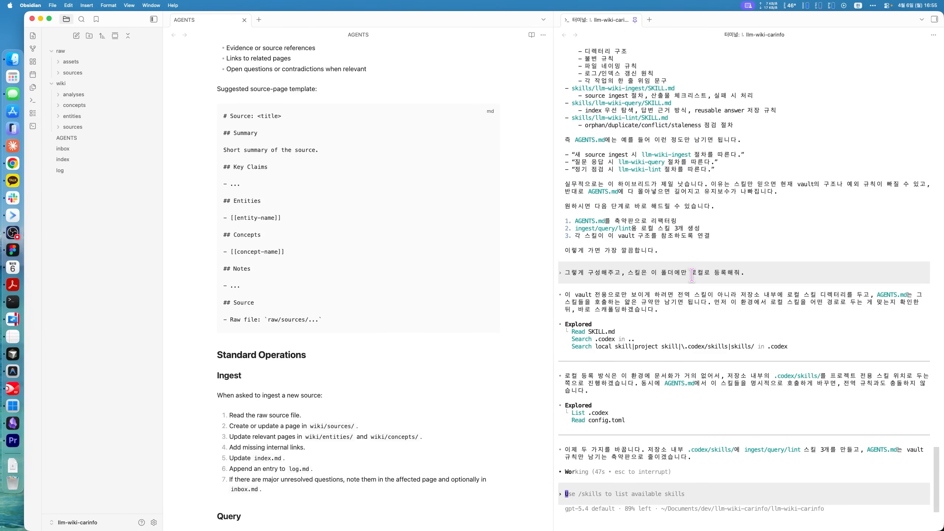
Step: Switch to Chrome and search Google for "자동차의 종류 구조" in a new tab
left_click(13, 164)
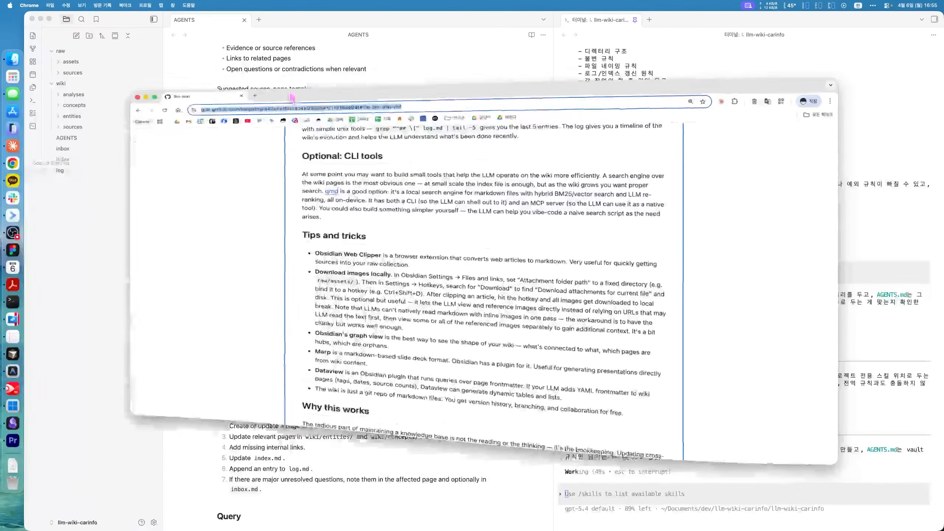
key("super+t")
type("자동")
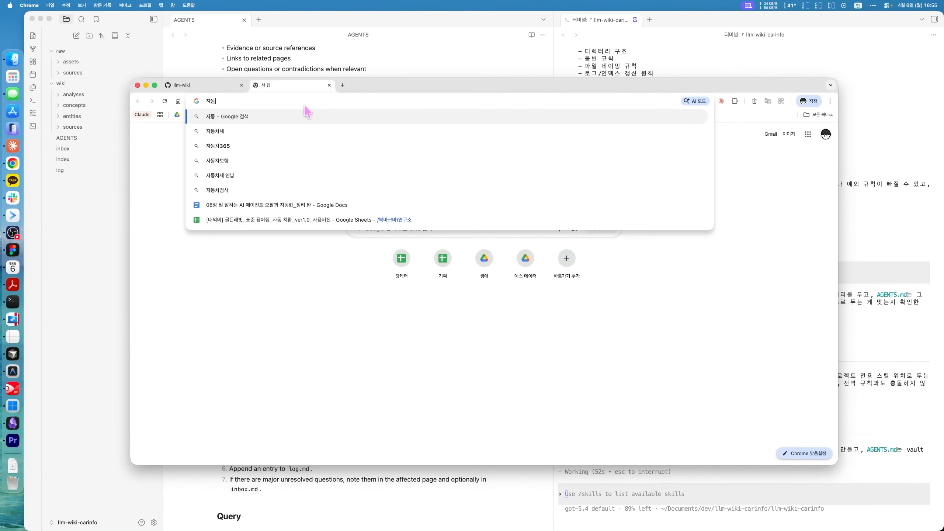
type("차")
type("의 종류 구조")
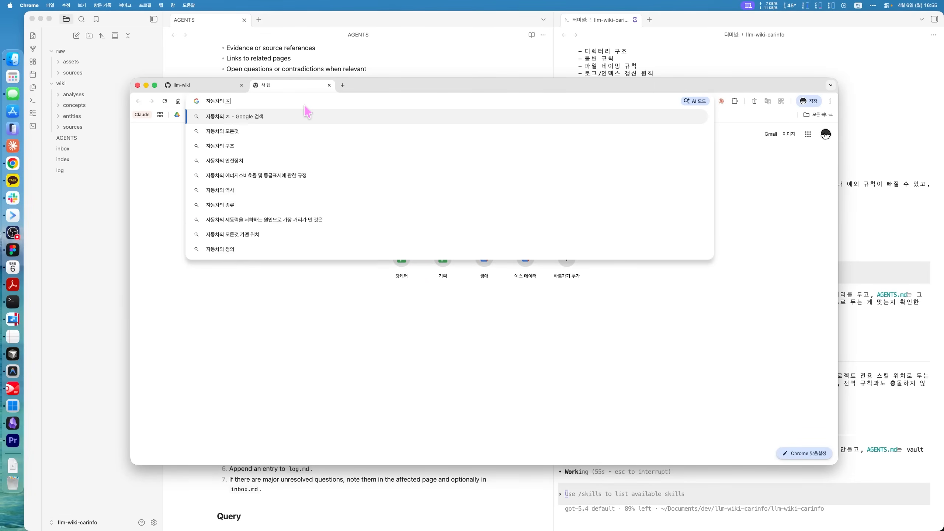
key("Return")
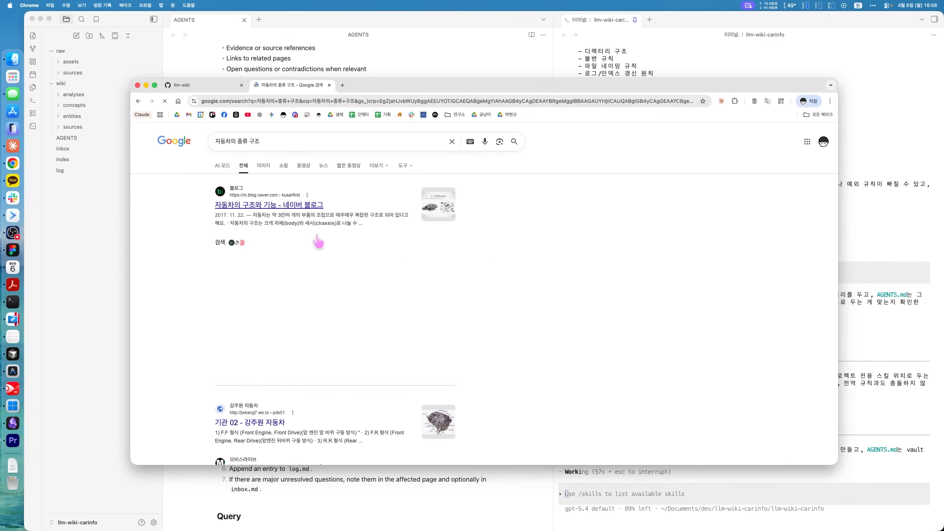
Step: Open the Naver blog result "자동차의 구조와 기능", skim the article, and return to the search results
left_click(283, 211)
scroll(610, 238, "down", 15)
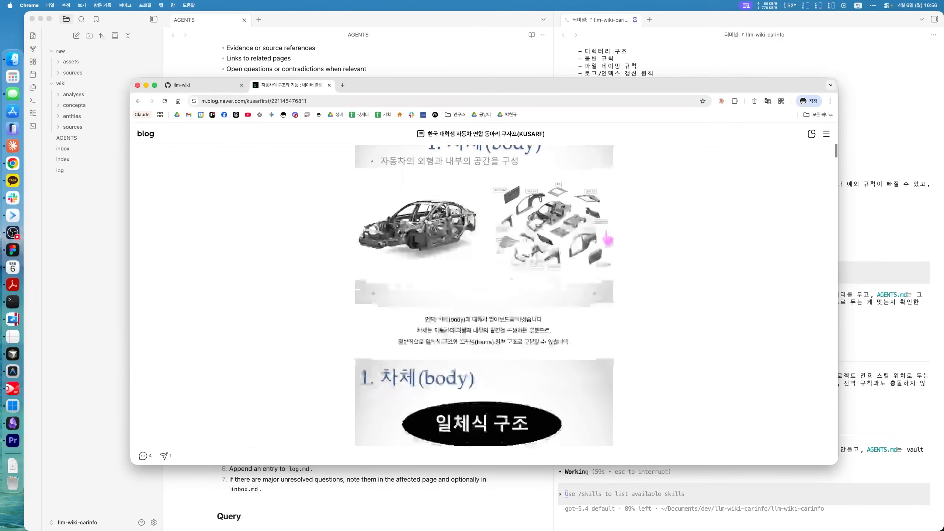
scroll(622, 230, "down", 5)
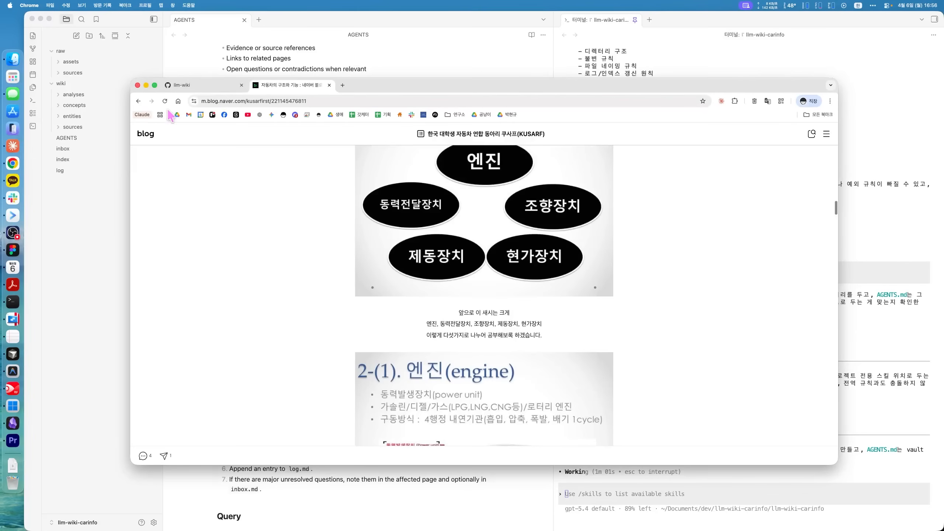
left_click(138, 101)
Step: Replace the Google query with "car info" and skim the search results
triple_click(255, 135)
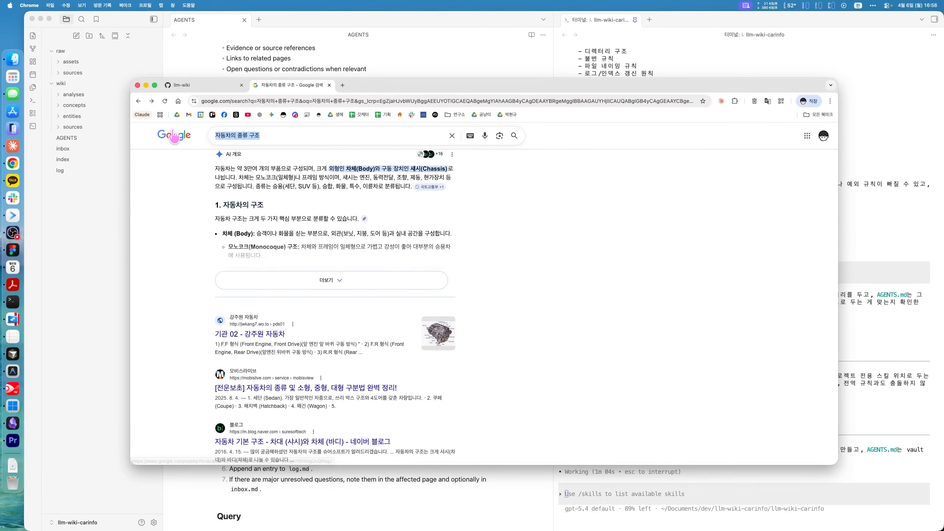
type("carinfo")
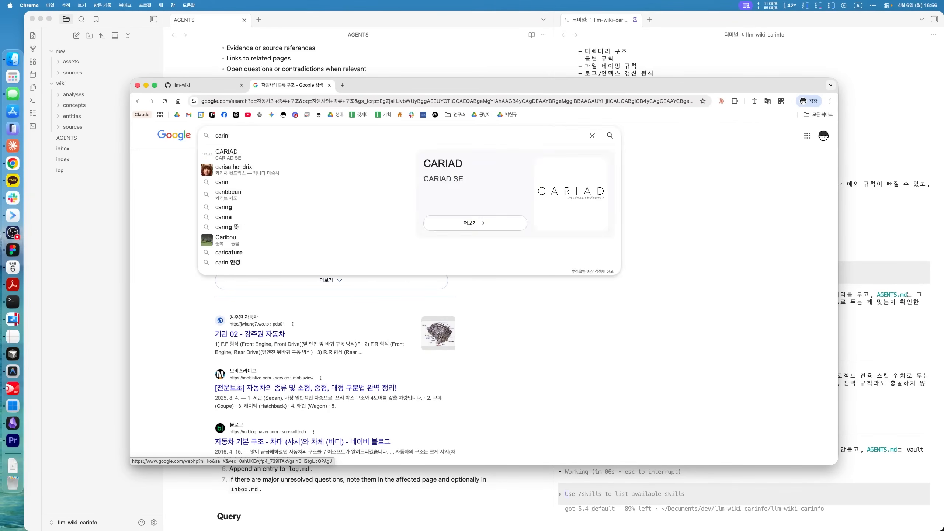
key("BackSpace")
key("BackSpace")
key("BackSpace")
key("BackSpace")
type("info")
key("Return")
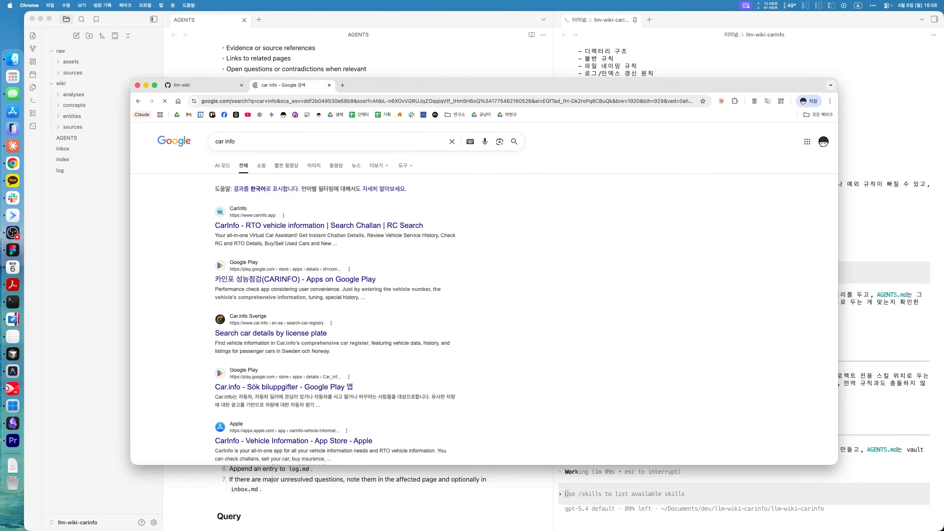
scroll(259, 211, "down", 3)
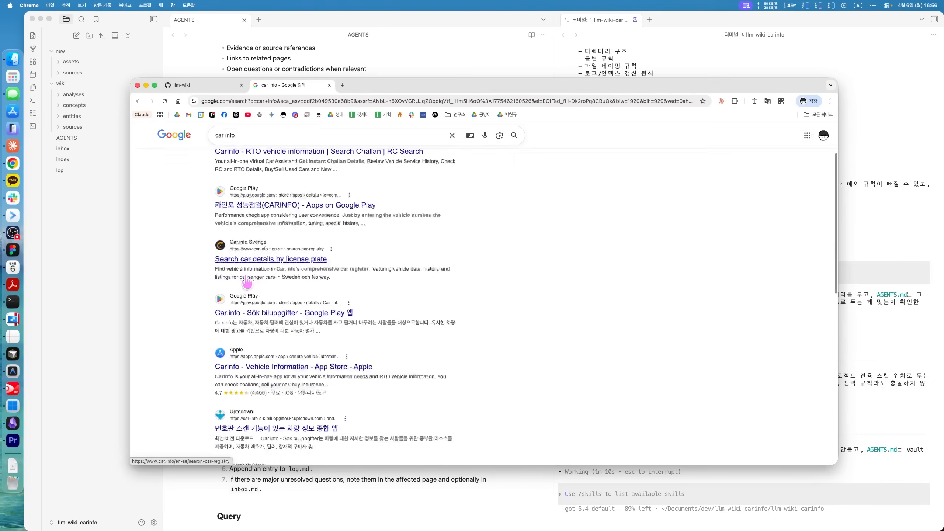
Step: Select the whole "car info" query in the Google search box
left_click(274, 135)
triple_click(229, 134)
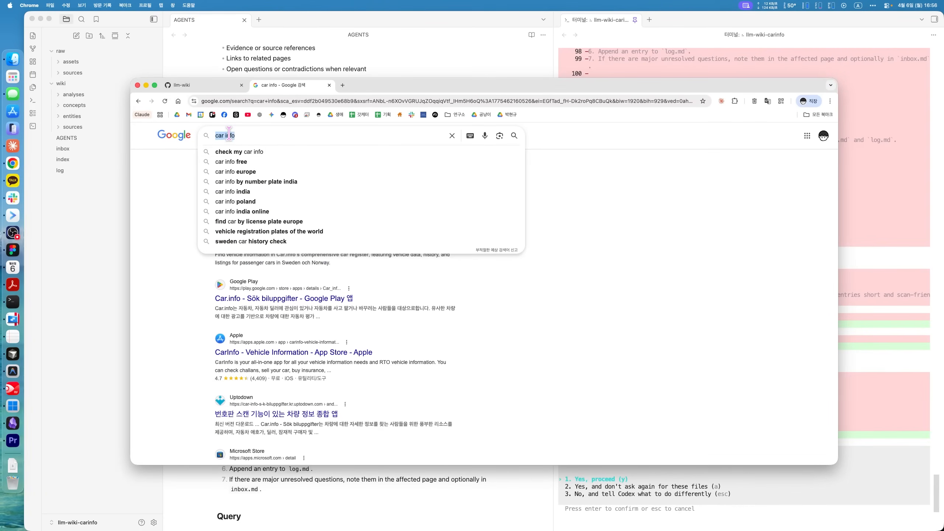
Step: Replace the current Google query with "우리나라 브랜드별 자동차 판매량" and run the search
key("Caps_Lock")
key("BackSpace")
type("ㅇㅜ리나라")
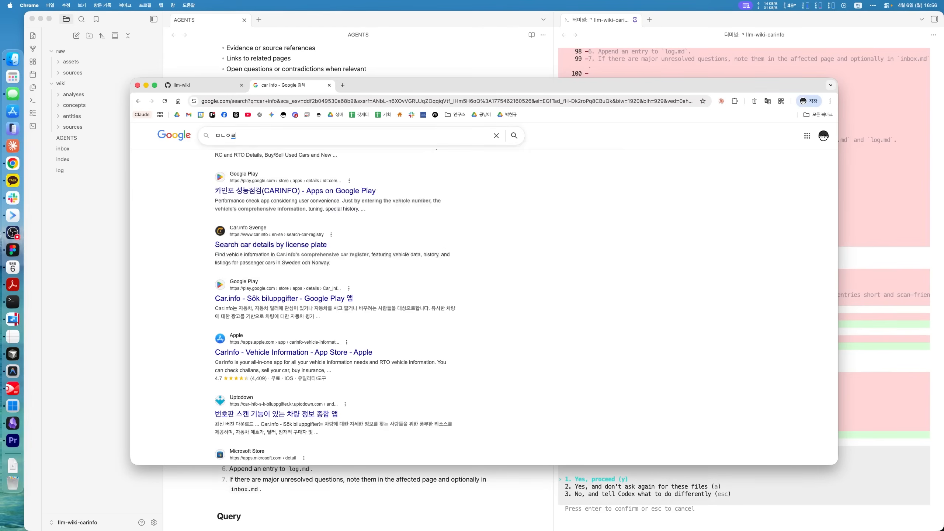
type(" 브랜드")
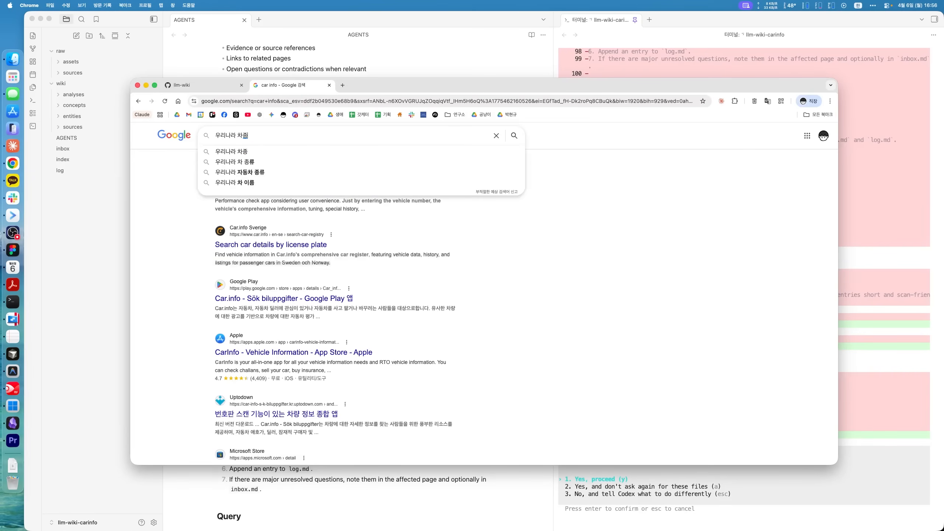
type("ㅂ")
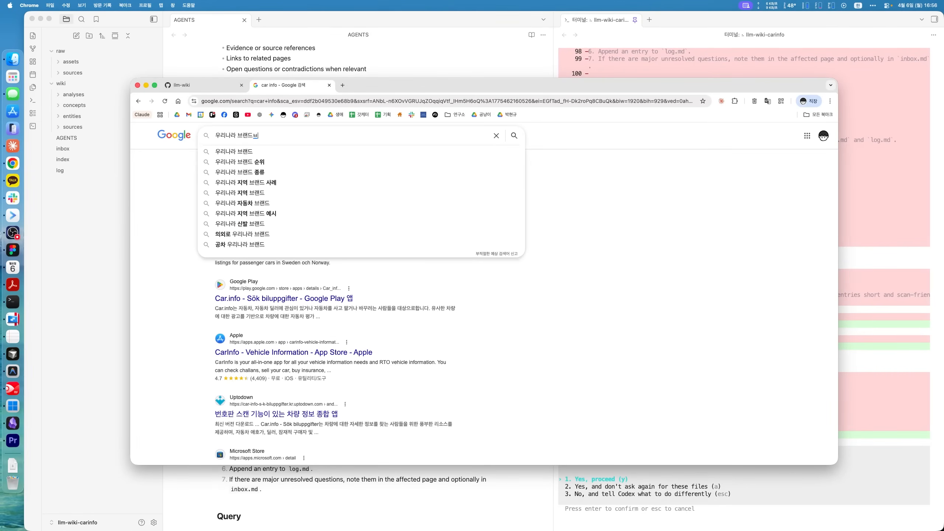
type("ㅕㄹ 자동차 판매량")
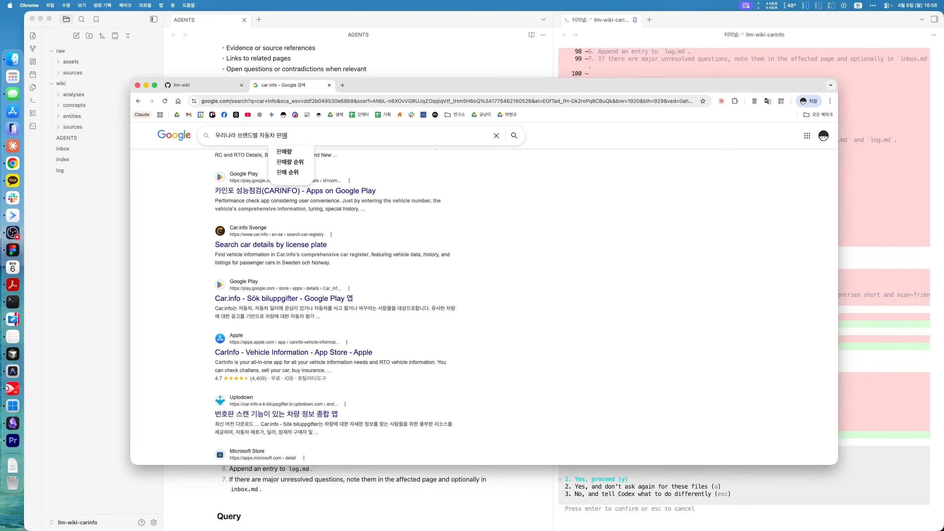
key("Return")
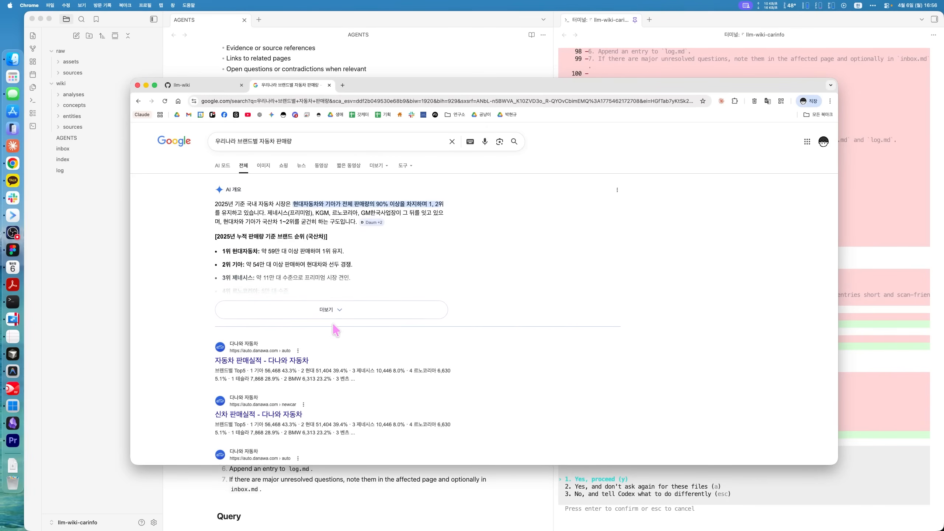
Step: Open the Daum article cited in the AI overview's first paragraph and select its web address for copying
scroll(337, 309, "down", 5)
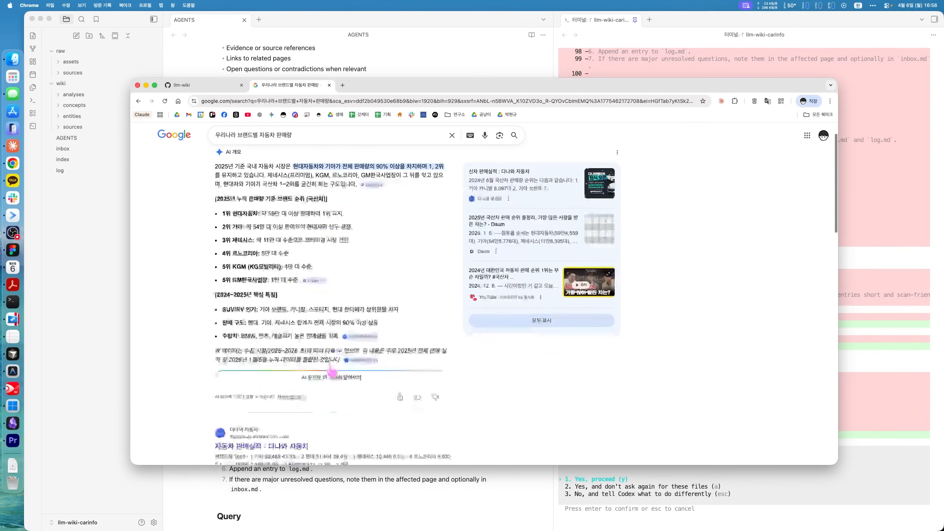
scroll(362, 400, "up", 5)
left_click(372, 222)
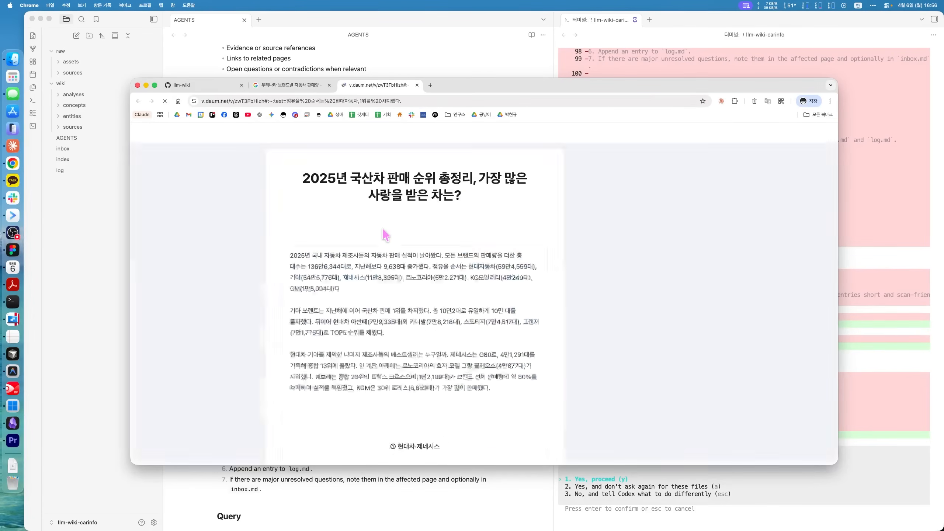
scroll(477, 298, "down", 10)
key("super+l")
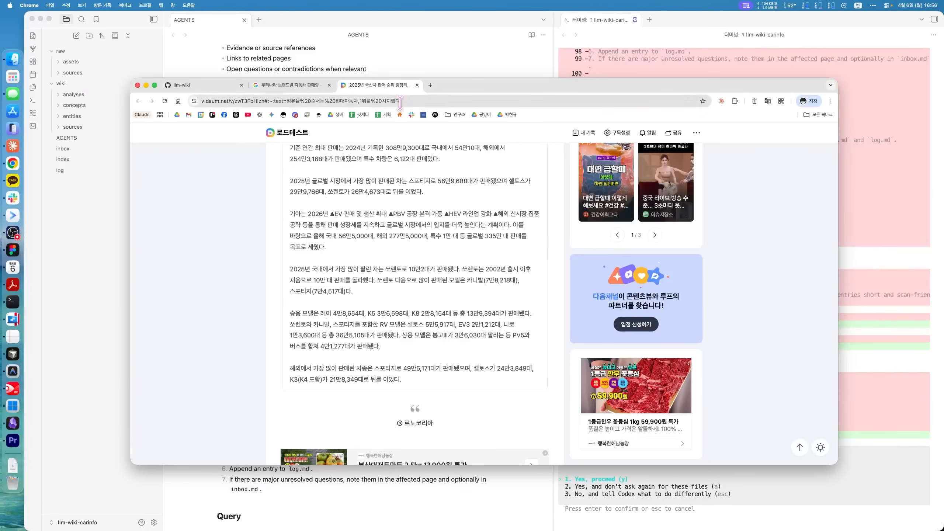
Step: Switch to Obsidian and approve Codex's proposed edits to the AGENTS file
left_click(757, 490)
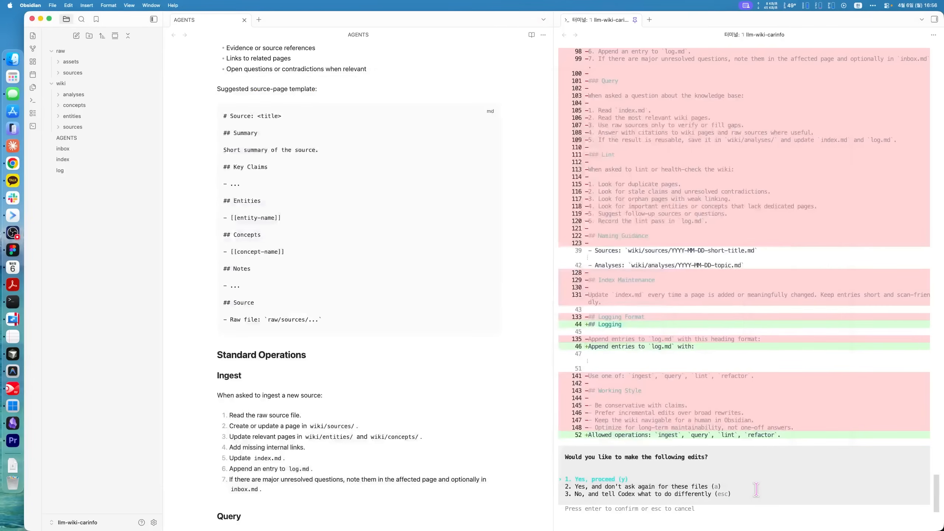
key("Return")
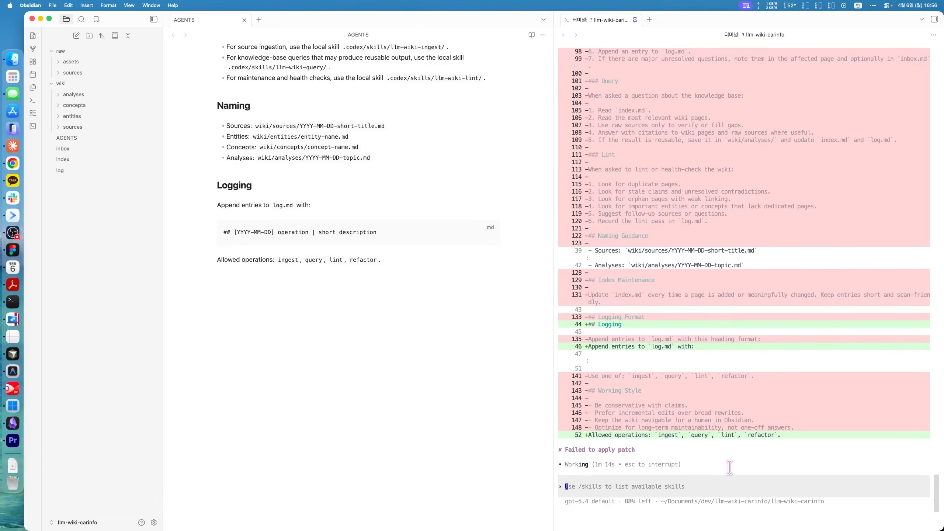
scroll(404, 313, "up", 10)
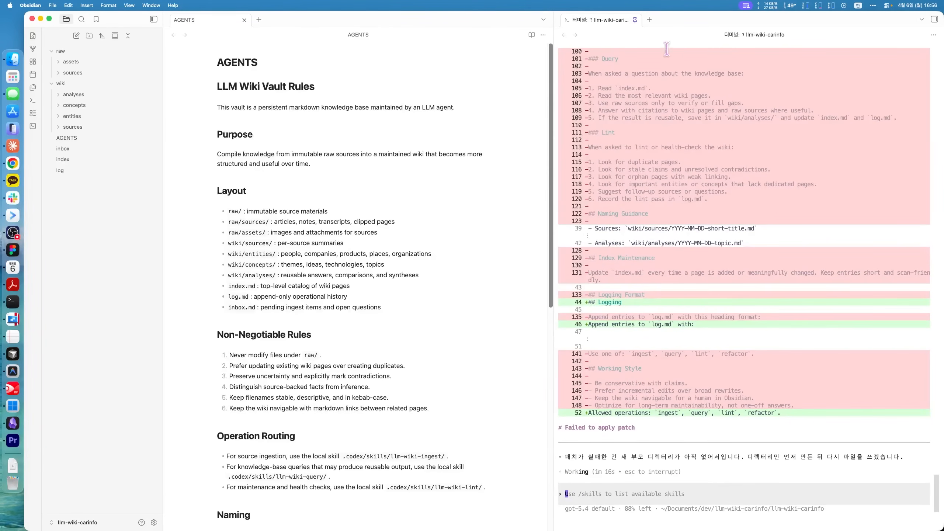
Step: Queue a Codex message with the Daum article URL and "여기에 자동차 판매량에 대한 글이 있는데 raw에다가 글을 마크다운으로 저장해줄래?"
type("https://v.daum.net/v/zwT3FbHlzh#:~:text=%EC%A0%90%EC%9C%A0%EC%9C%A8%20%EC%88%9C%EC%84%9C%EB%8A%94%20%ED%98%84%EB%8C%80%EC%9E%90%EB%8F%99%EC%B0%A8,1%EC%9C%84%EB%A5%BC%20%EC%B0%A8%EC%A7%80%ED%96%88%EB%8B%A4.")
type("여기에 우리")
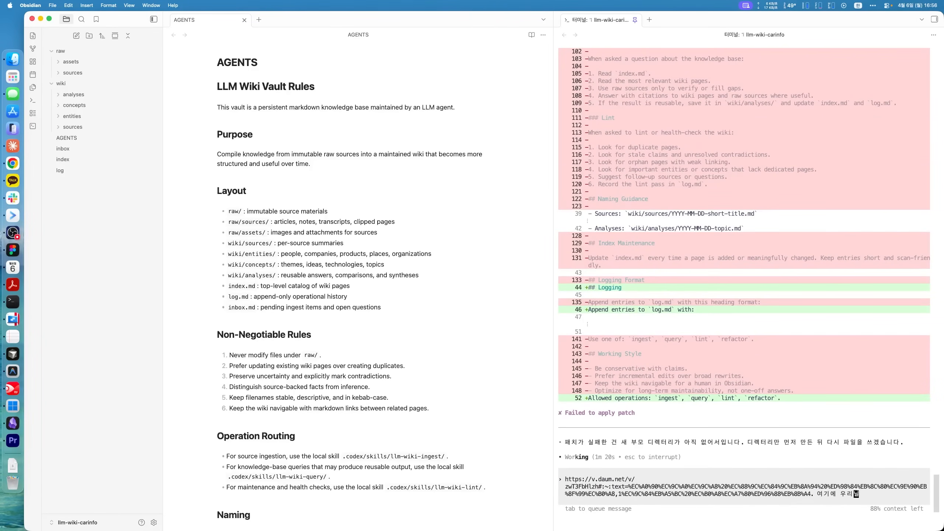
type("나라")
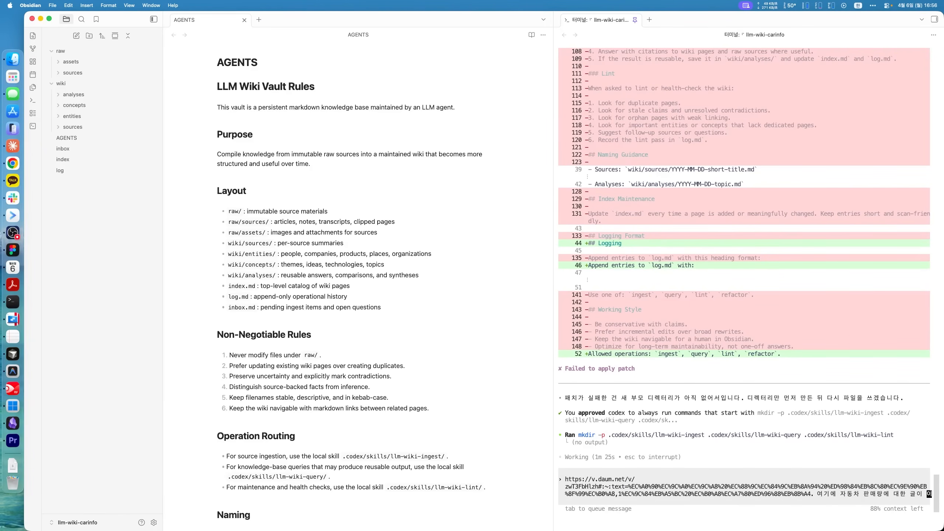
type("있는데")
key("Caps_Lock")
type("r")
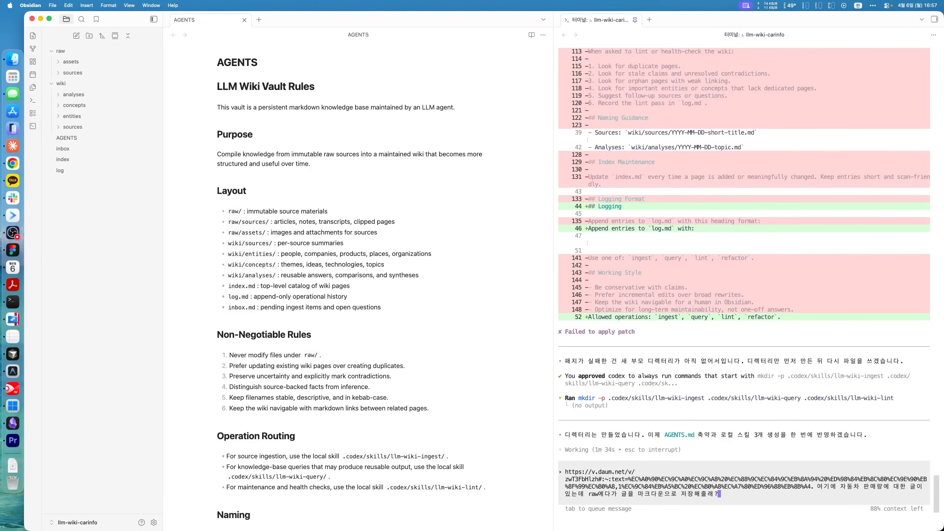
key("Tab")
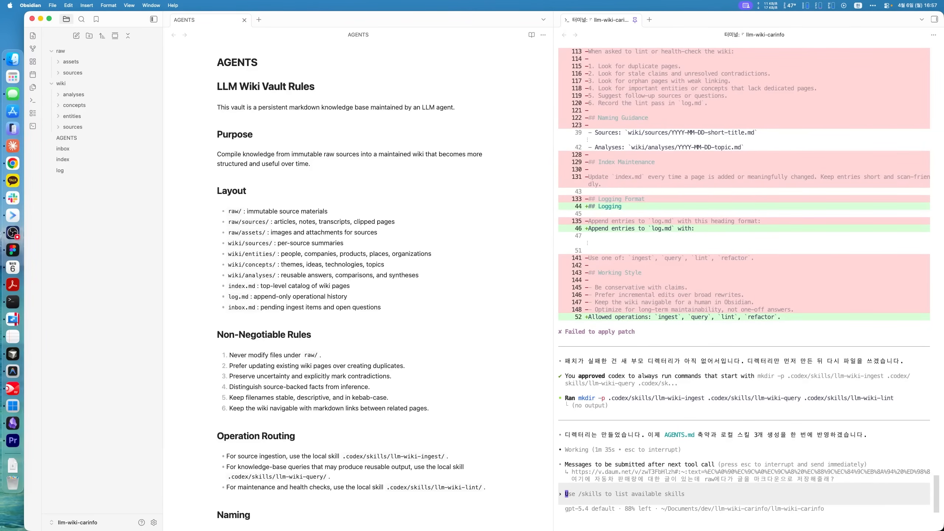
Step: Examine the raw/sources/ and raw/assets/ entries in the Layout section of the AGENTS note
left_click(274, 224)
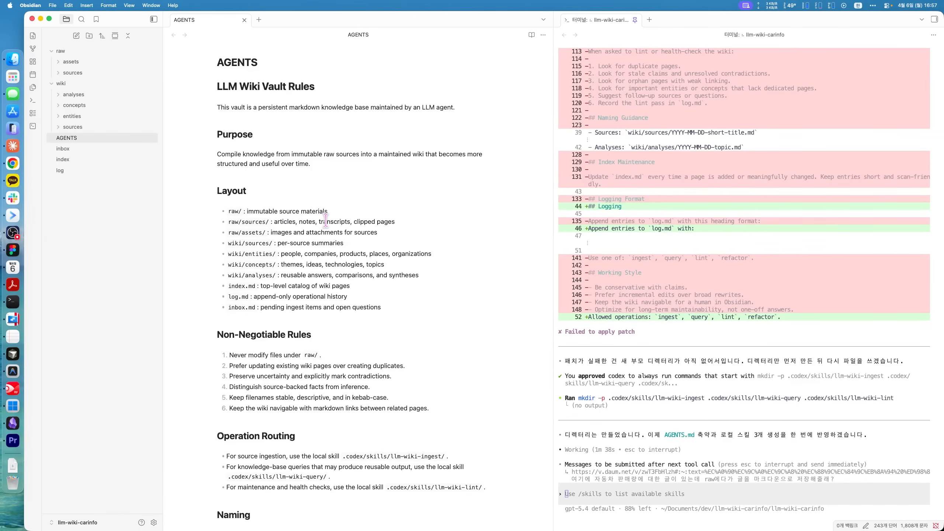
left_click_drag(355, 222, 411, 221)
left_click(412, 220)
left_click_drag(228, 233, 391, 230)
left_click(391, 230)
Step: Switch to Chrome and save the Daum article's Kia car photo as 자동차판매량.jpeg in the llm-wiki-carinfo vault's raw/assets folder
left_click(13, 166)
scroll(402, 257, "down", 15)
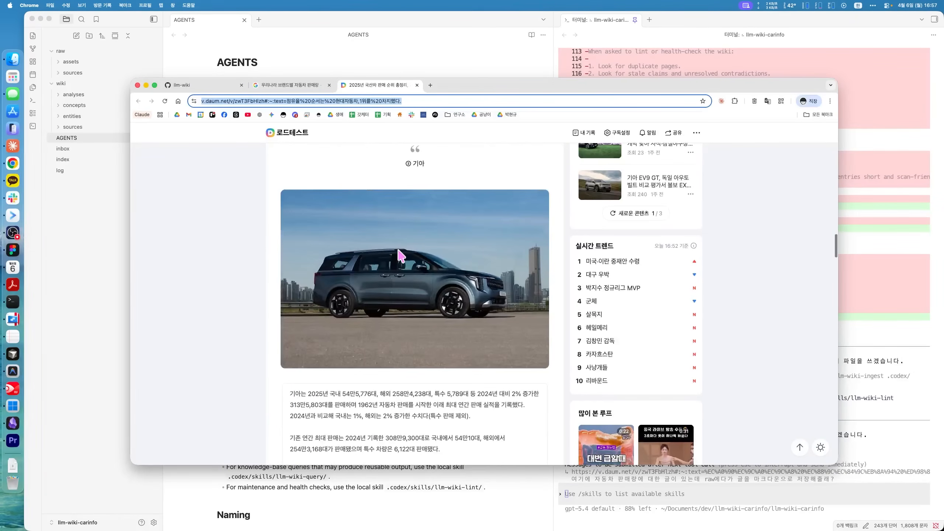
right_click(399, 251)
left_click(427, 265)
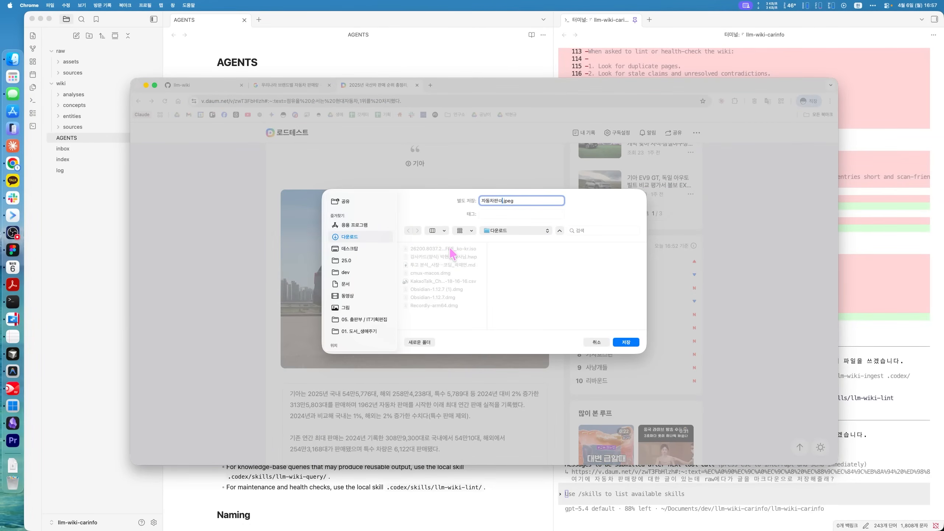
left_click(362, 272)
scroll(444, 282, "down", 3)
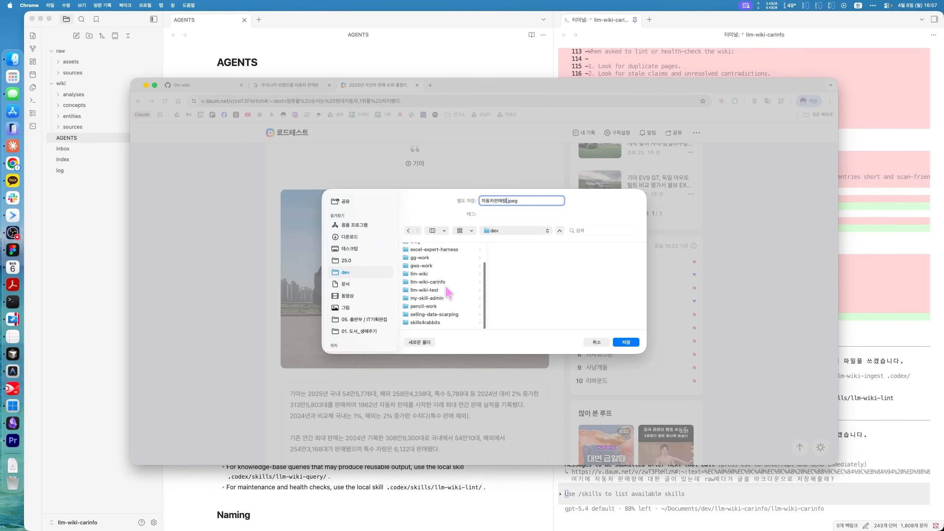
left_click(444, 283)
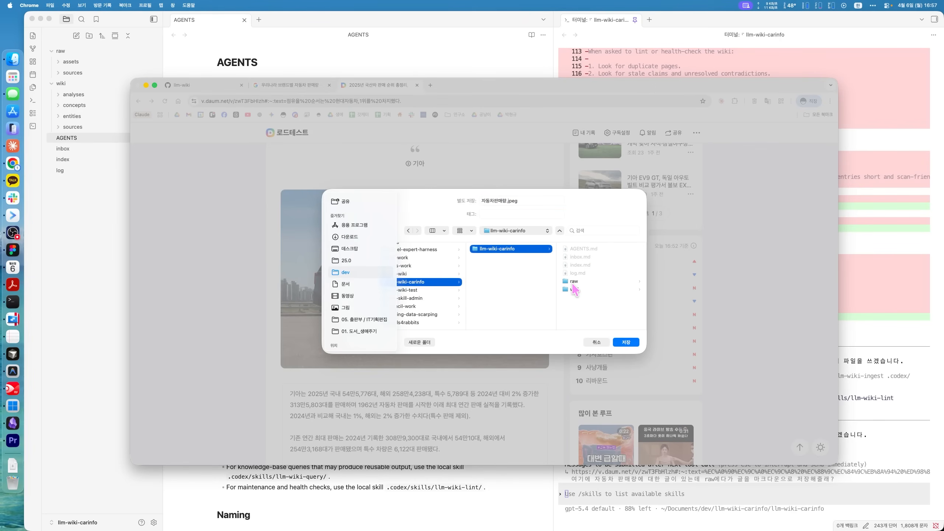
left_click(574, 282)
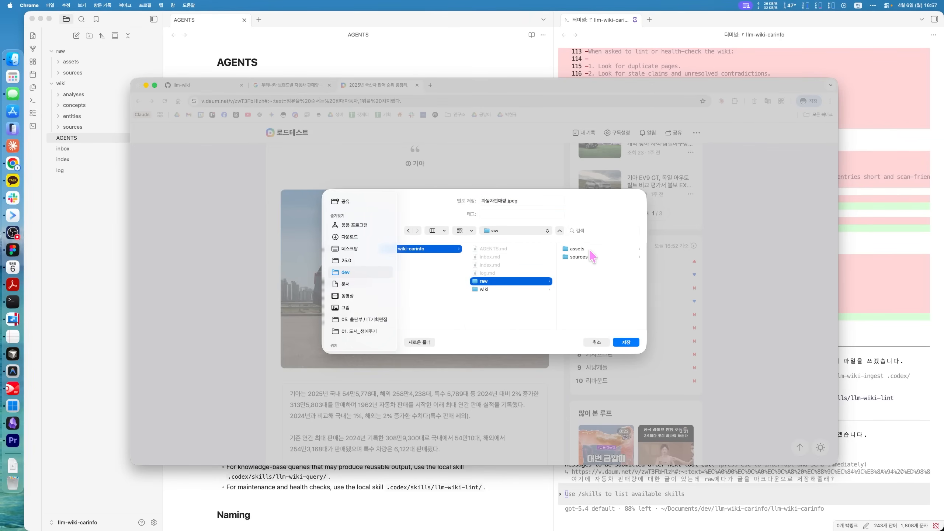
left_click(591, 252)
left_click(625, 342)
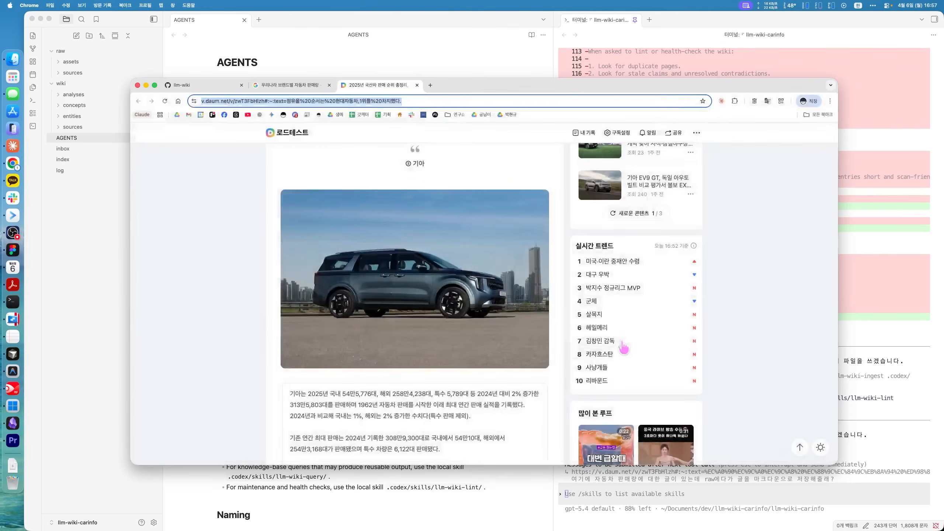
Step: Switch to Obsidian, expand the assets and sources folders under raw, and review the AGENTS rules and Codex's progress
left_click(475, 75)
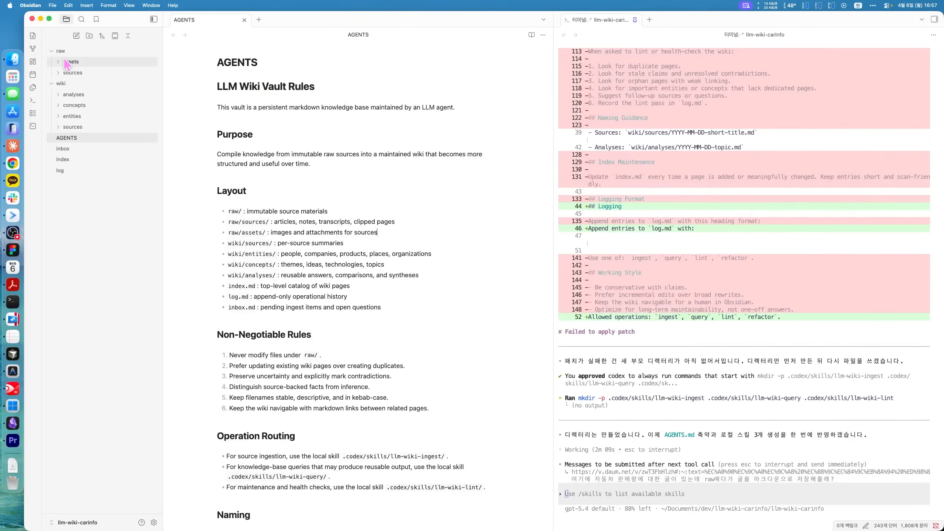
left_click(69, 61)
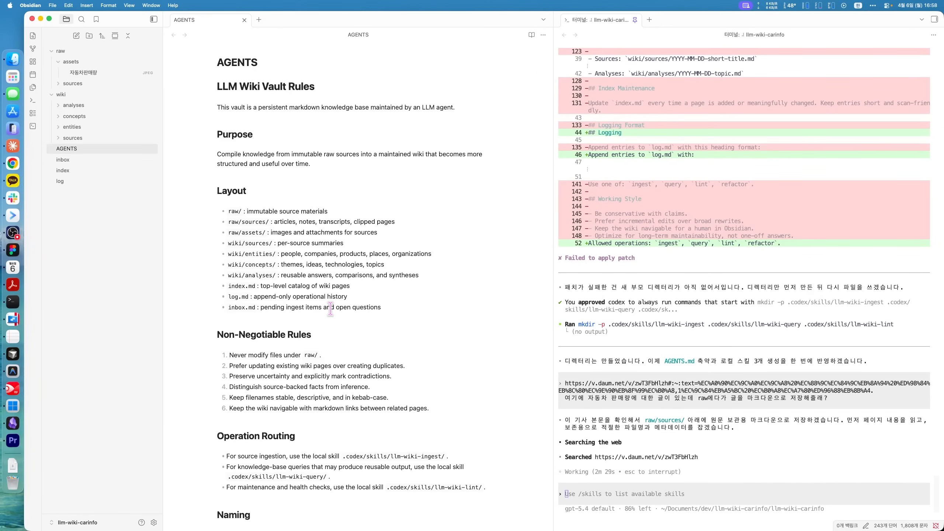
scroll(317, 166, "down", 5)
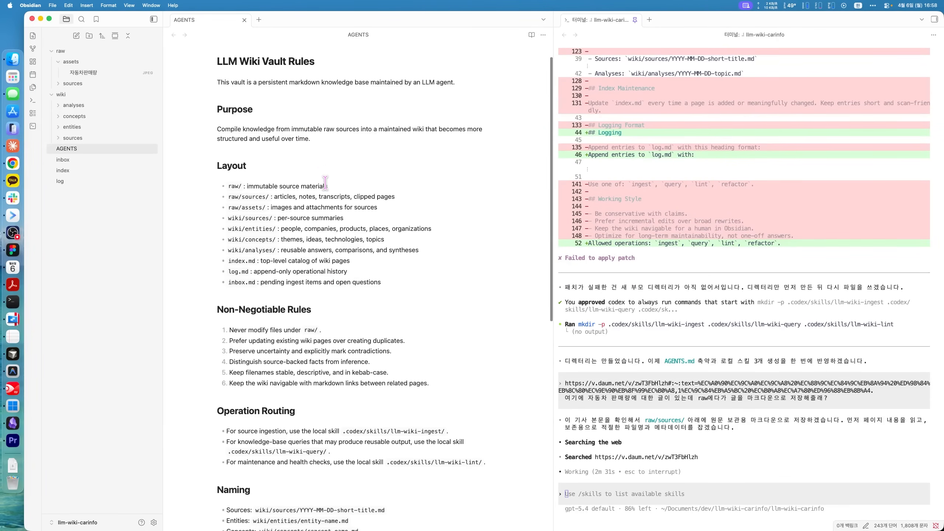
scroll(325, 200, "down", 5)
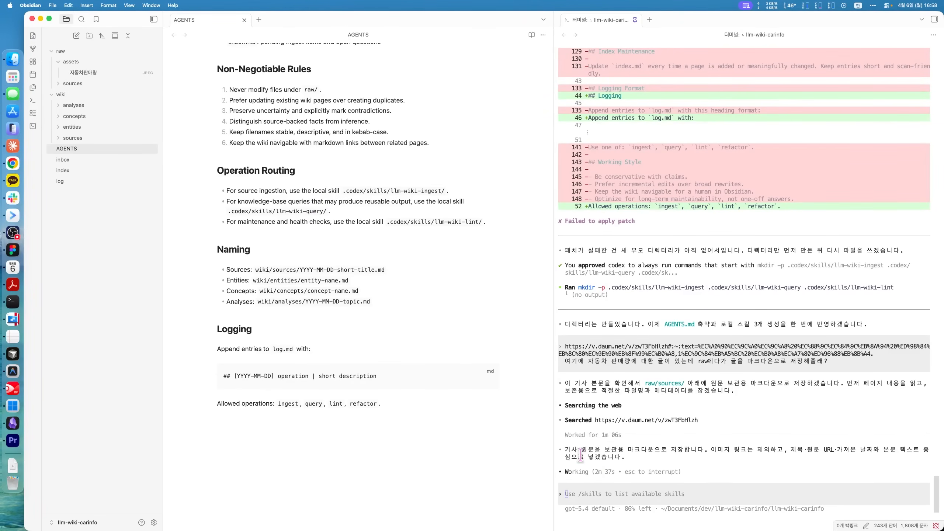
left_click(566, 447)
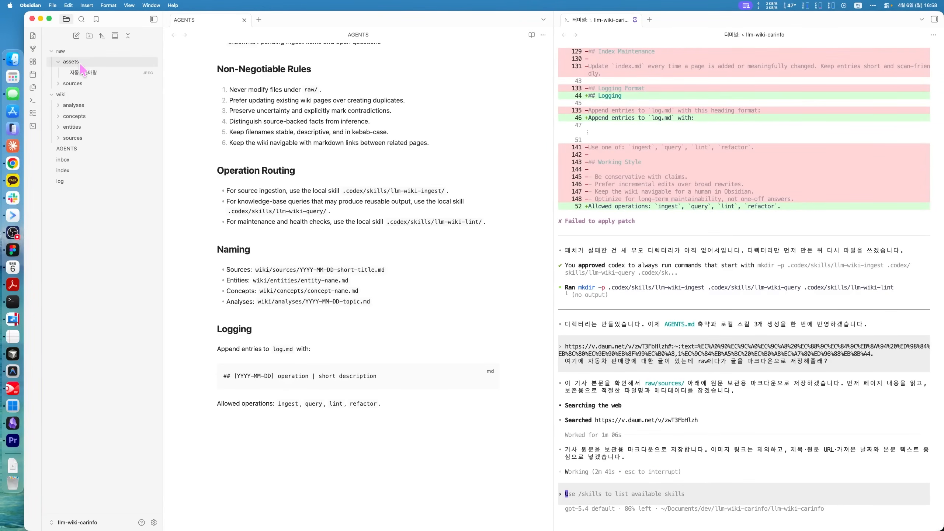
left_click(73, 83)
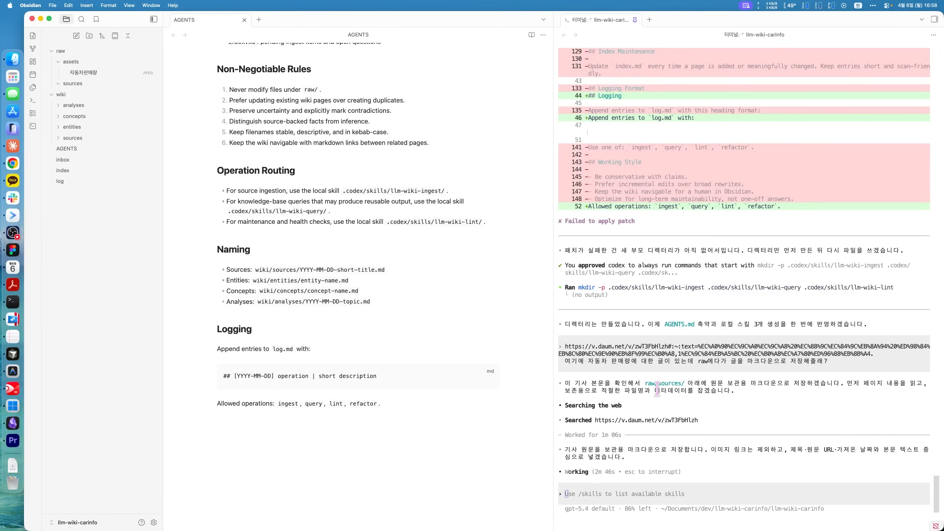
left_click_drag(657, 390, 765, 391)
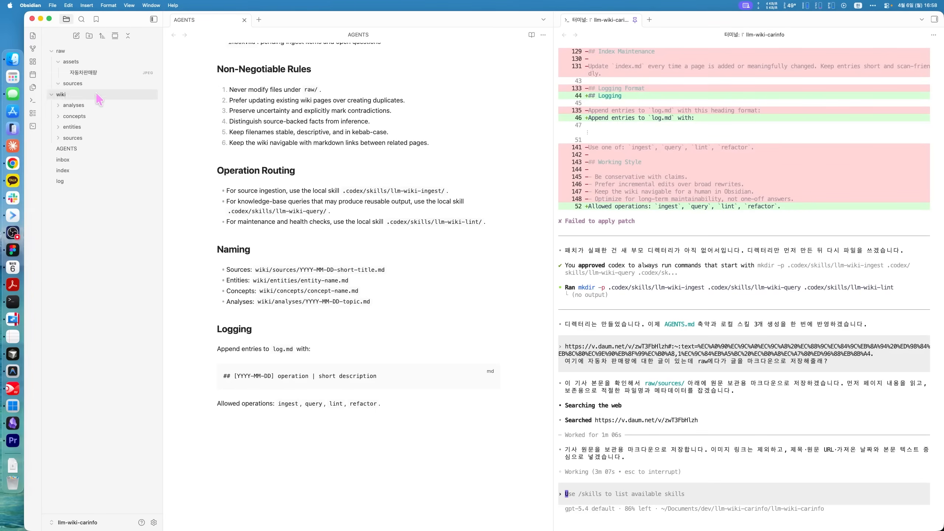
Step: Switch to Chrome, look through the roadtestmedia.com article from the car sales search results, and return to the results
left_click(14, 166)
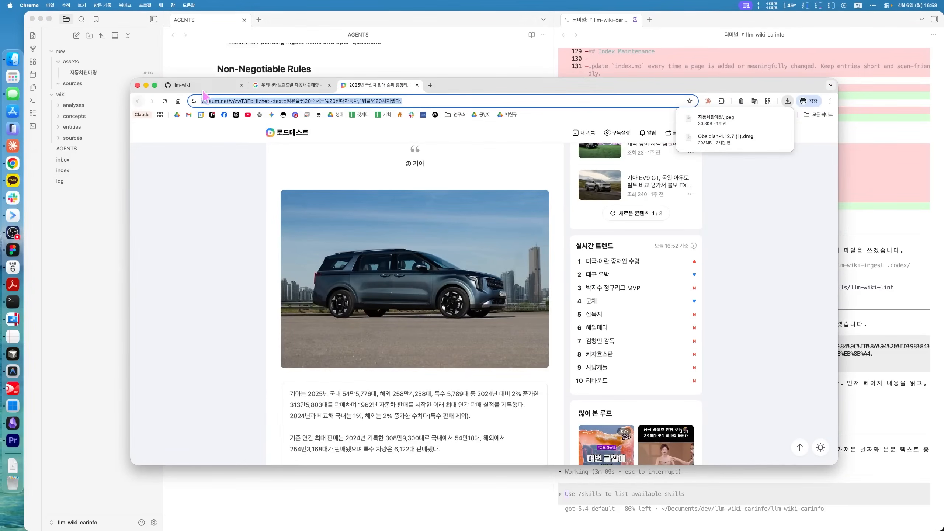
left_click(292, 85)
scroll(308, 260, "down", 5)
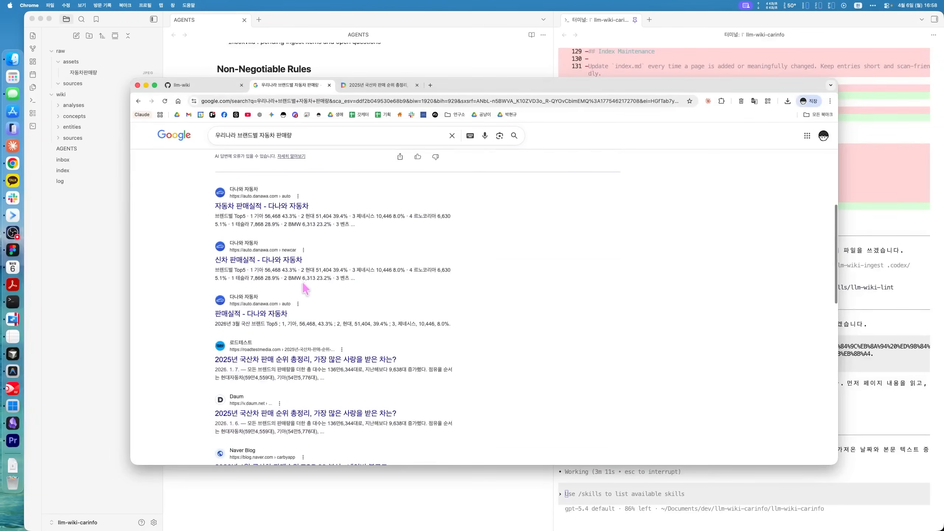
scroll(305, 288, "down", 3)
left_click(301, 271)
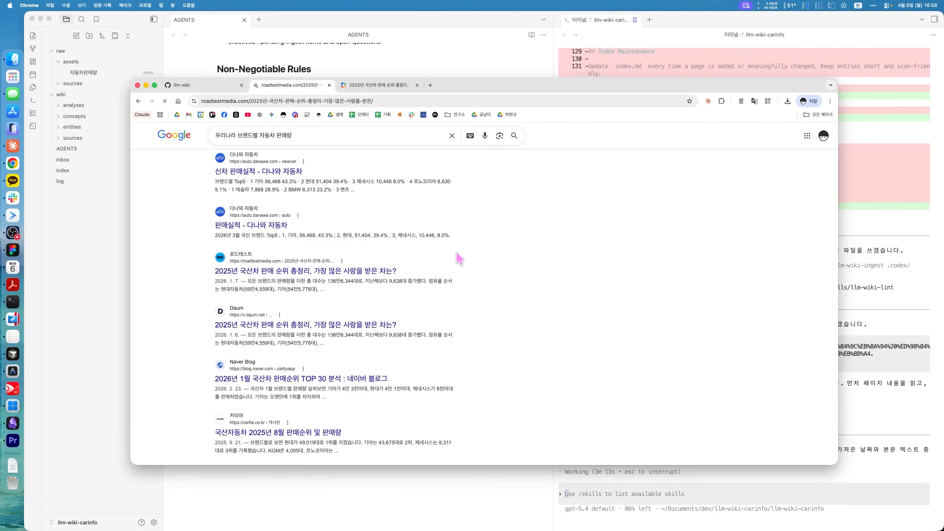
scroll(459, 246, "down", 15)
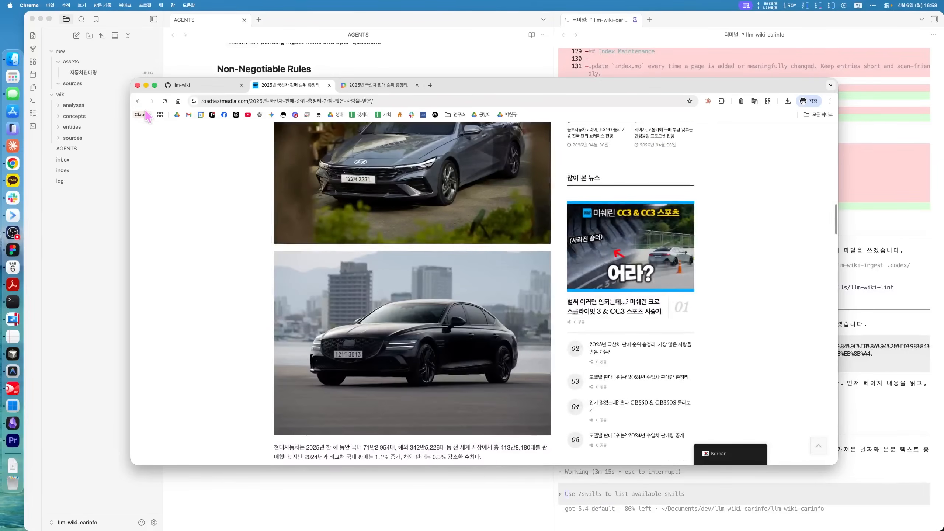
left_click(138, 101)
scroll(286, 156, "down", 5)
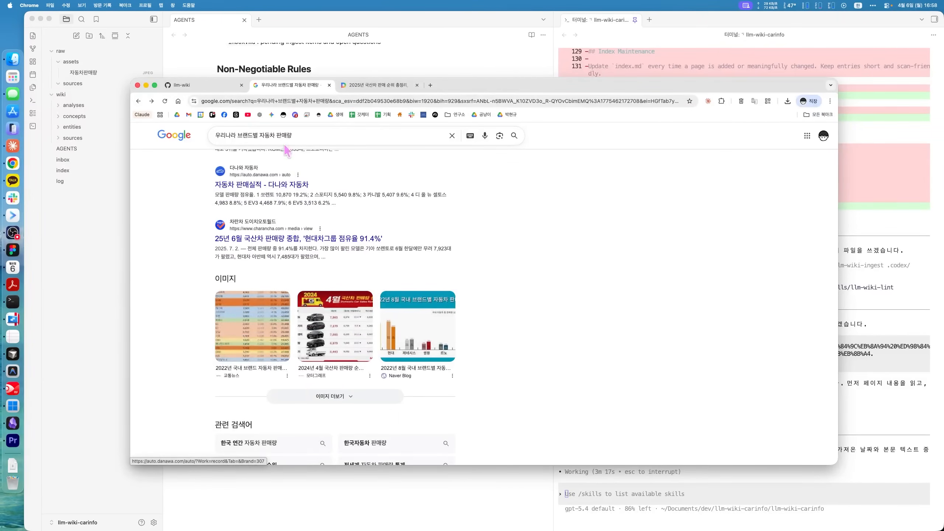
Step: Search Google for "우리나라 브랜드별 자동차 top 5" and look through the results
left_click(294, 136)
key("BackSpace")
key("BackSpace")
key("BackSpace")
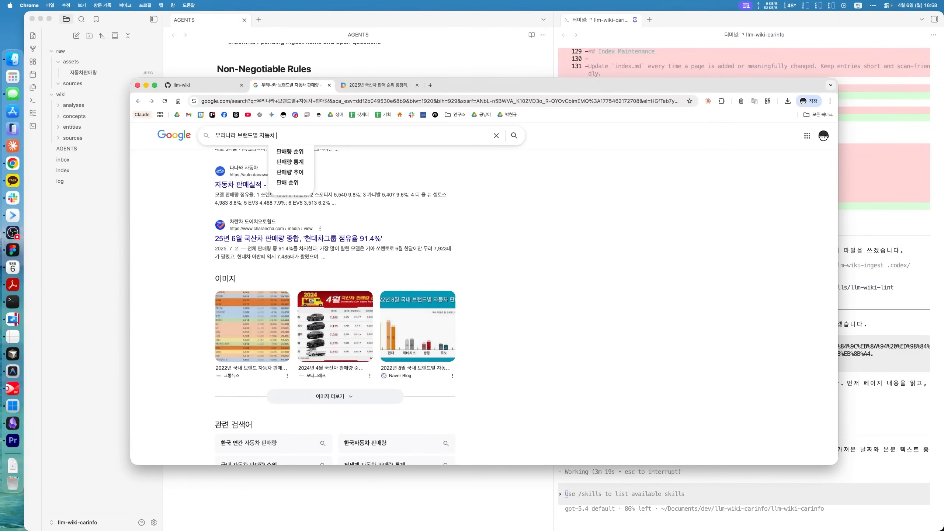
key("Caps_Lock")
type("top 5")
key("Return")
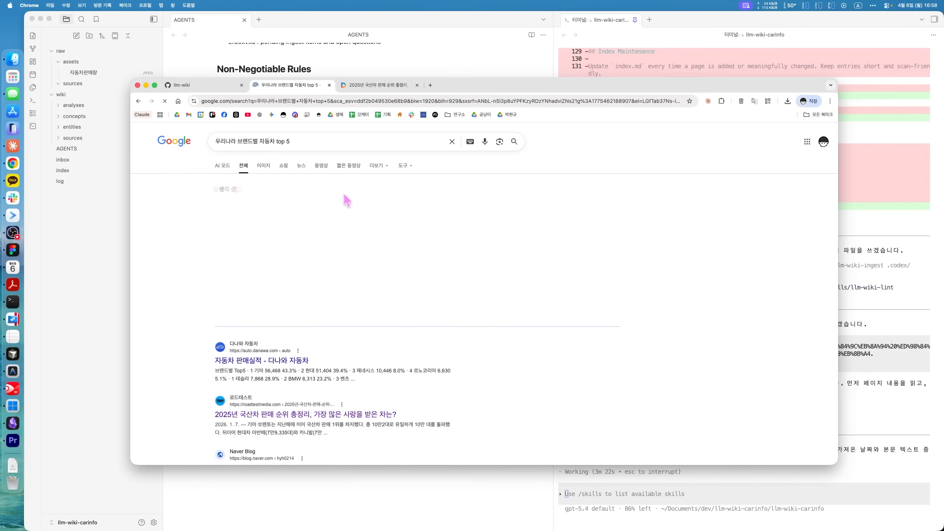
scroll(293, 295, "down", 5)
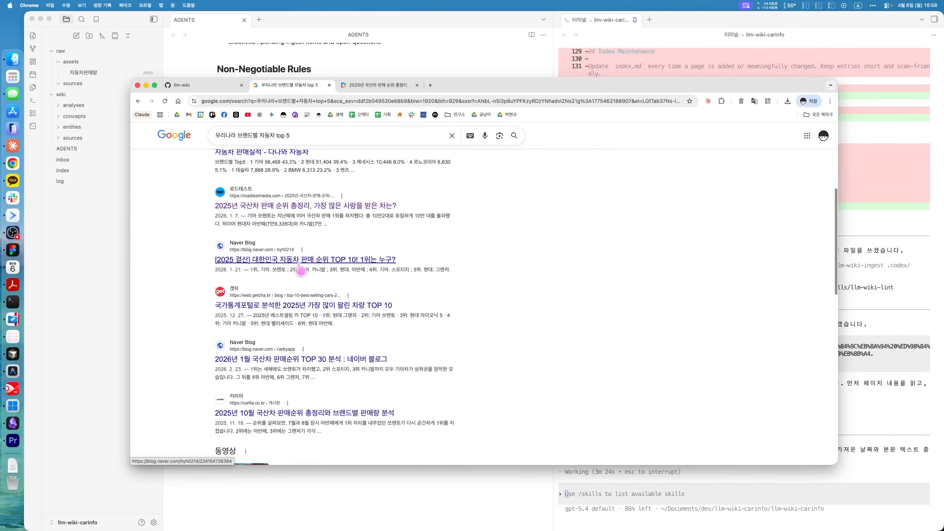
Step: Refine the search to "우리나라 브랜드별 자동차 top 5와 특징", skim the Naver Blog 2025 TOP 10 sales ranking post, and return to the results
left_click(323, 136)
type("와 특징")
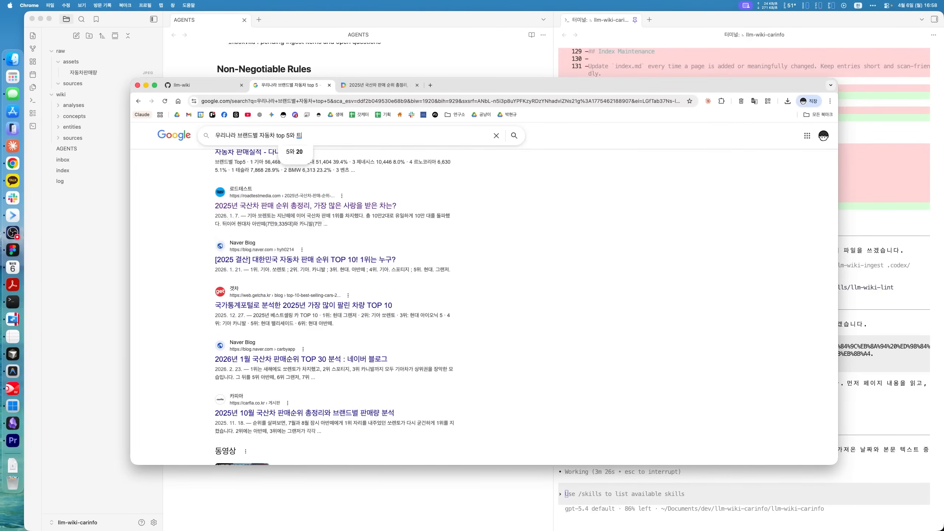
key("Return")
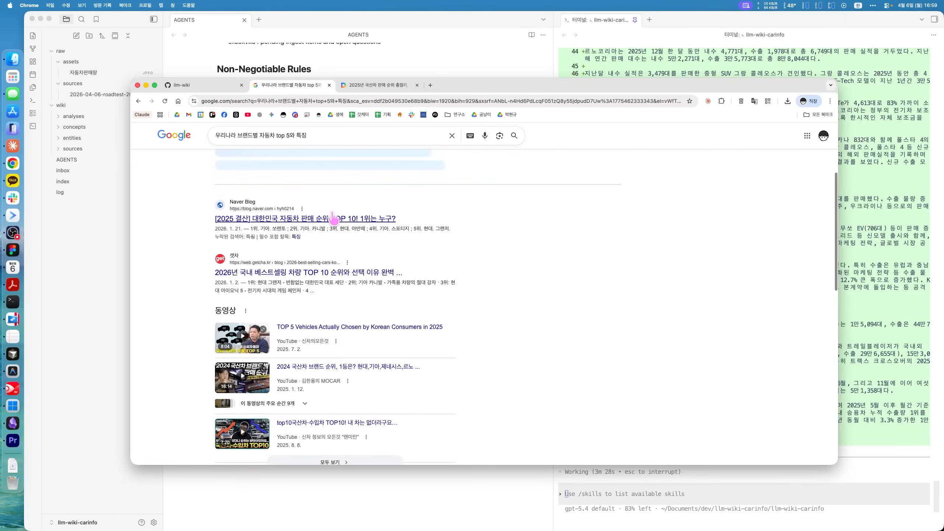
left_click(357, 216)
scroll(427, 261, "down", 5)
scroll(426, 261, "down", 15)
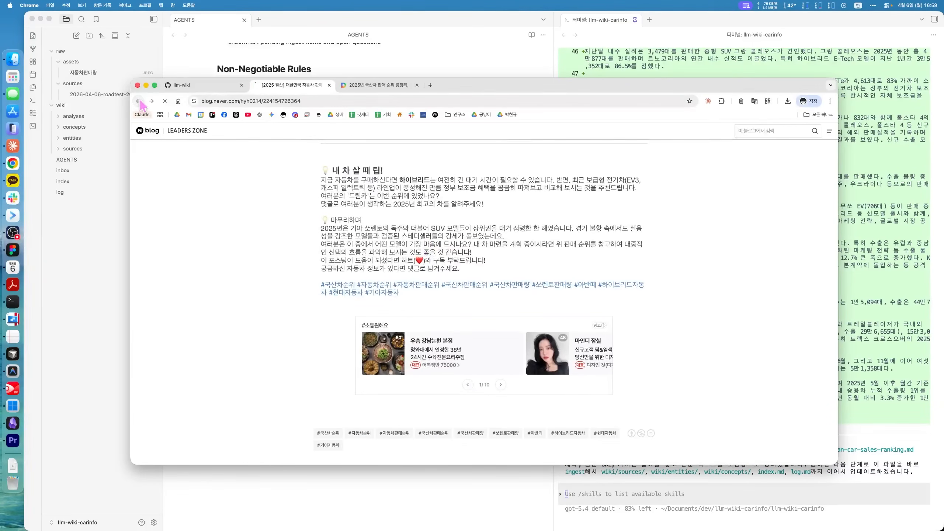
left_click(137, 101)
Step: Open the Tistory article "2025년 대한민국 인기 TOP 차량 & 특징" from the results, skim it, and copy its URL
scroll(360, 275, "down", 10)
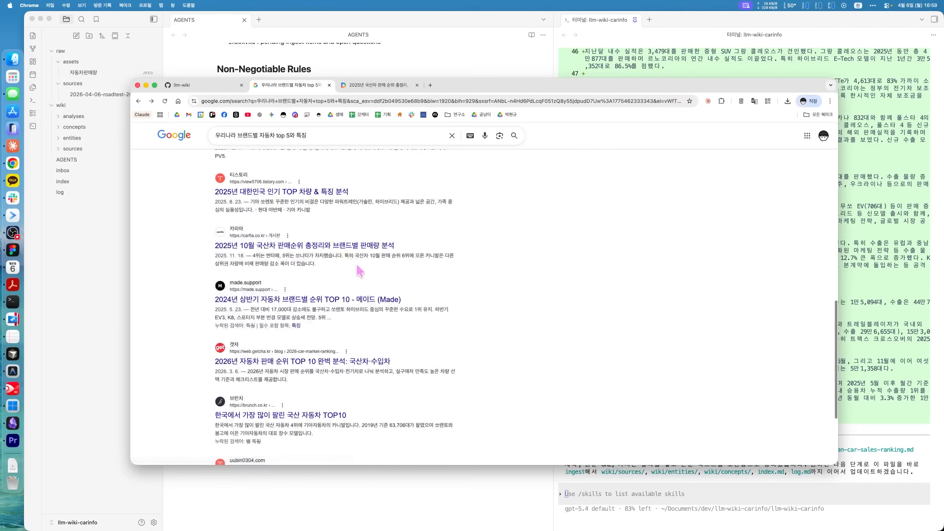
left_click(339, 192)
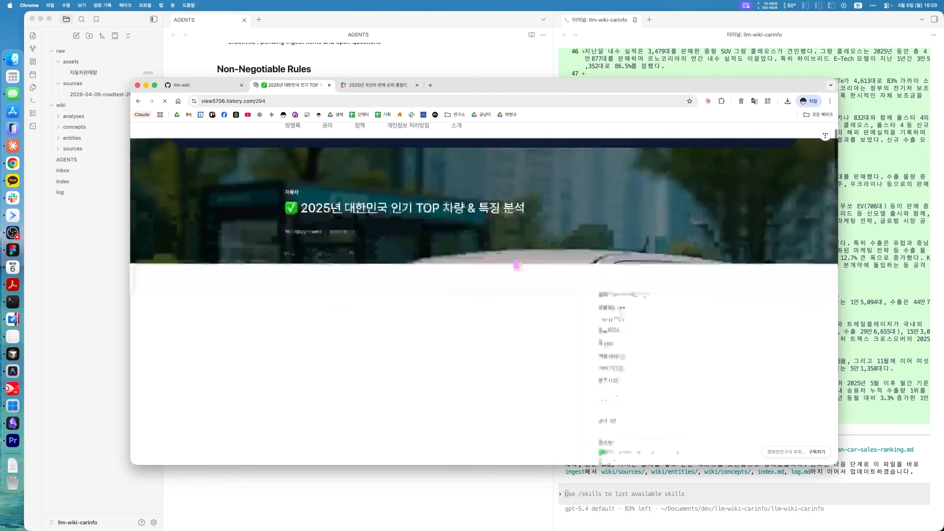
scroll(514, 262, "down", 15)
left_click(411, 99)
key("super+c")
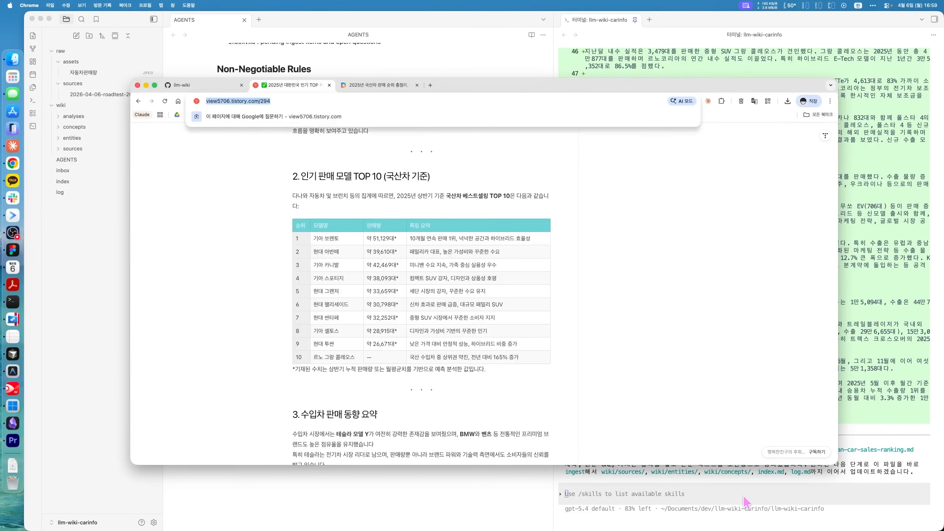
Step: Switch to Obsidian and send Codex the Tistory article URL with the request "이거도 raw에 넣어줘"
left_click(748, 502)
key("super+v")
type("이거")
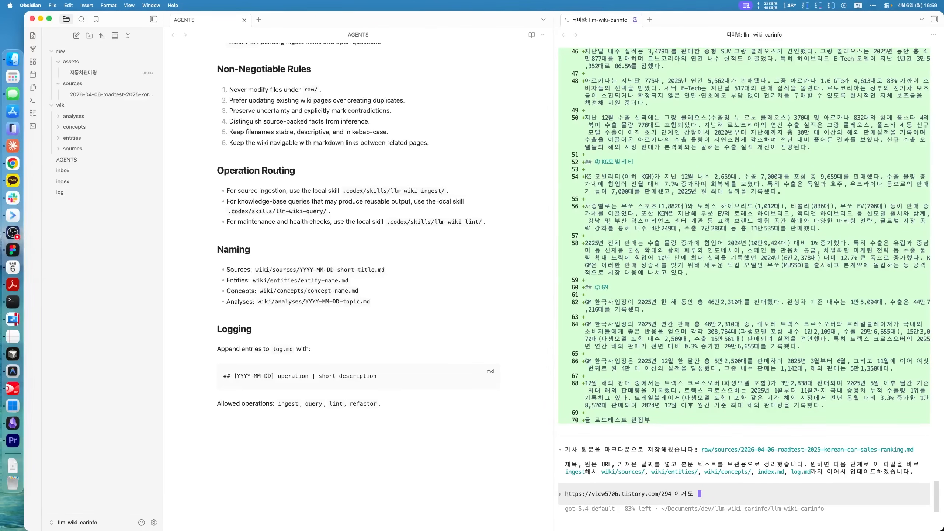
type("도 raw에 넣어줘")
key("Return")
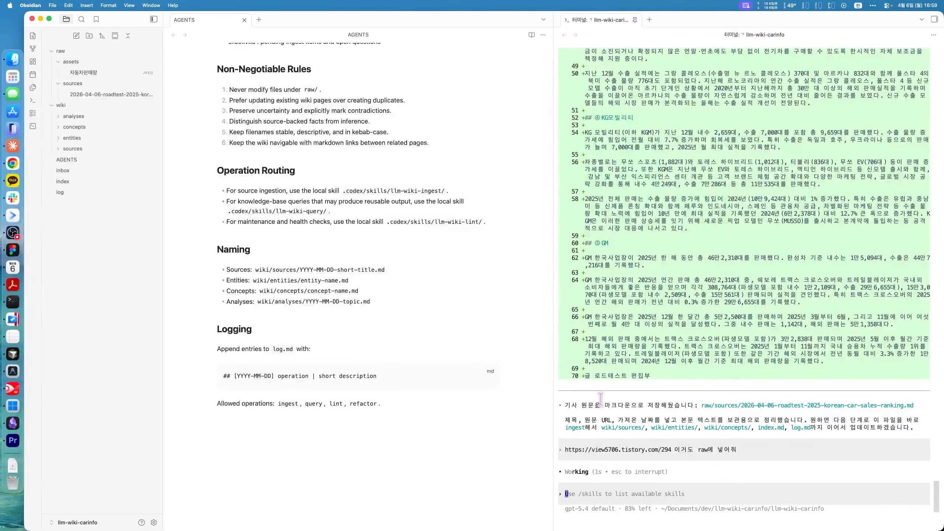
Step: Open the 2026-04-06-roadtest-2025-korean-car-sales-ranking note in raw/sources and read through it
left_click(111, 94)
scroll(357, 282, "down", 20)
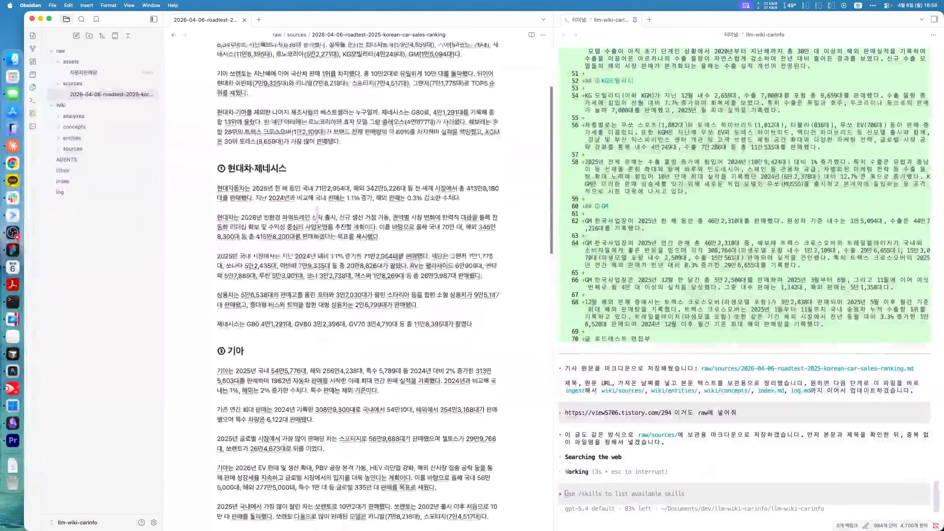
scroll(357, 261, "up", 20)
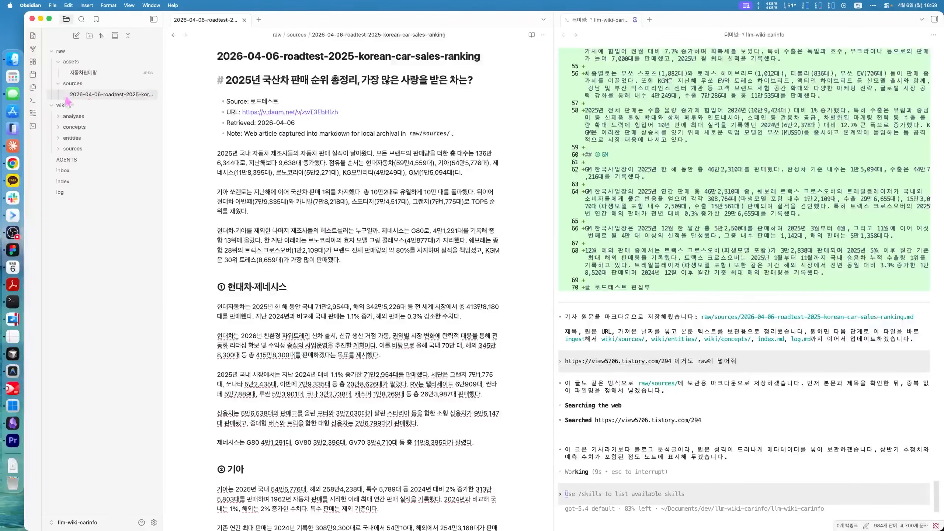
Step: Switch to Chrome, return to the search results, and search Google for "우리나라 브랜드별 자동차 top 5 30대 남성"
left_click(13, 164)
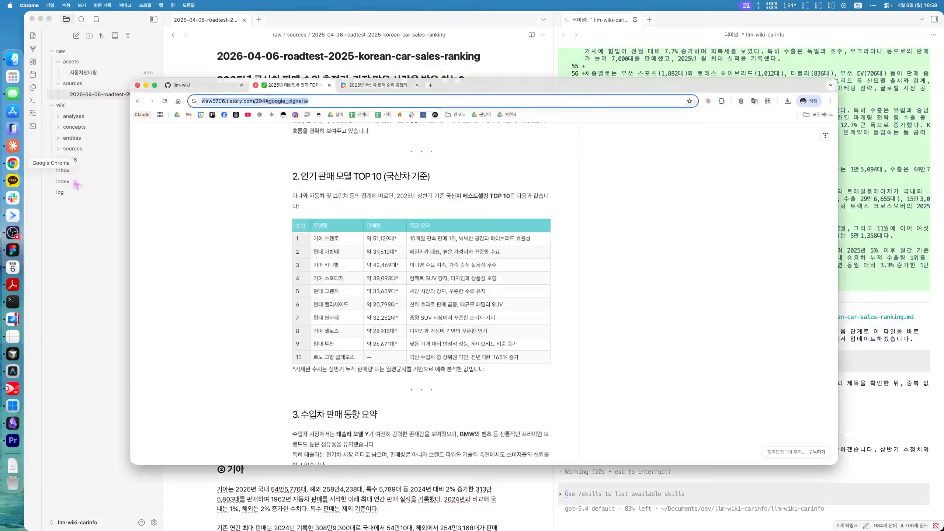
left_click(138, 101)
left_click(299, 135)
key("BackSpace")
key("BackSpace")
key("BackSpace")
key("BackSpace")
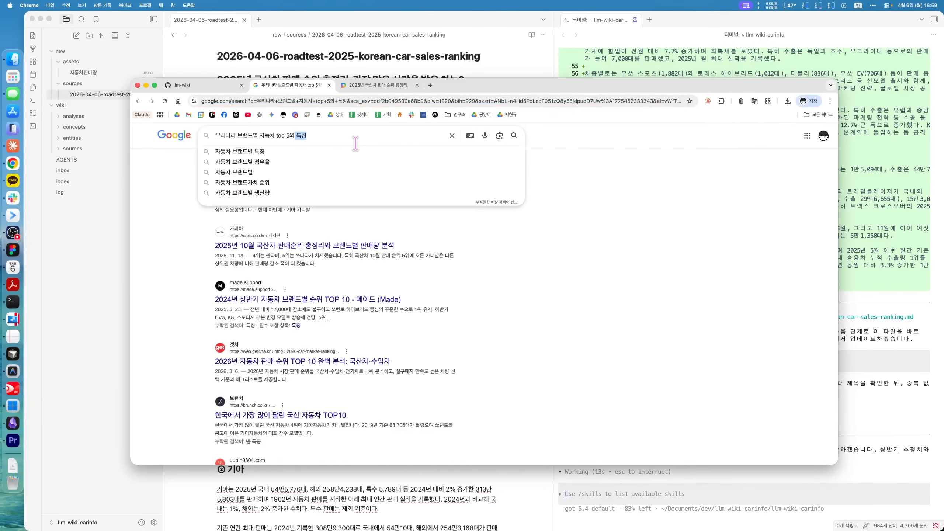
type("30대 남성")
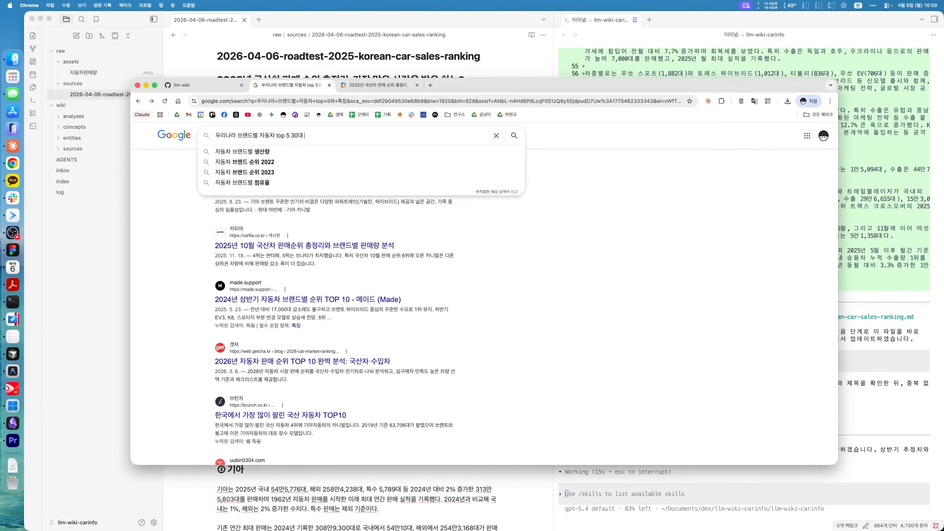
key("Return")
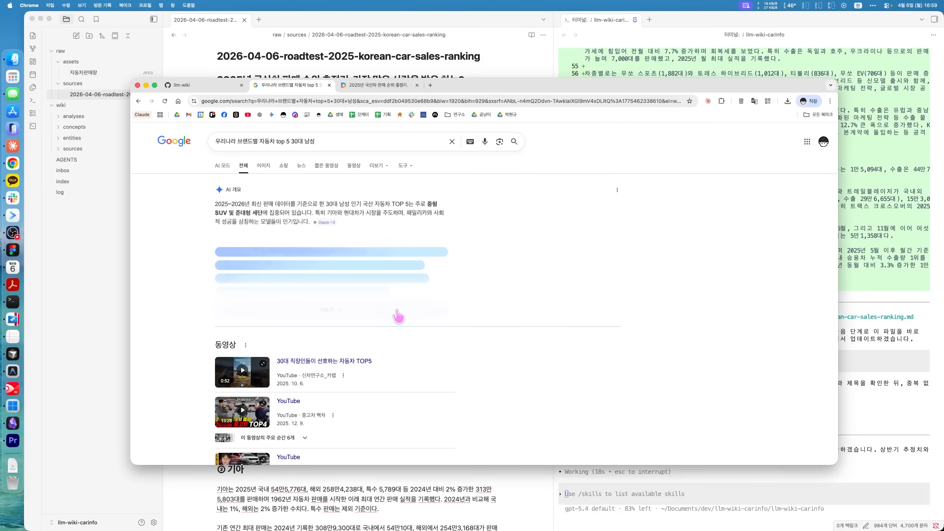
scroll(393, 315, "down", 8)
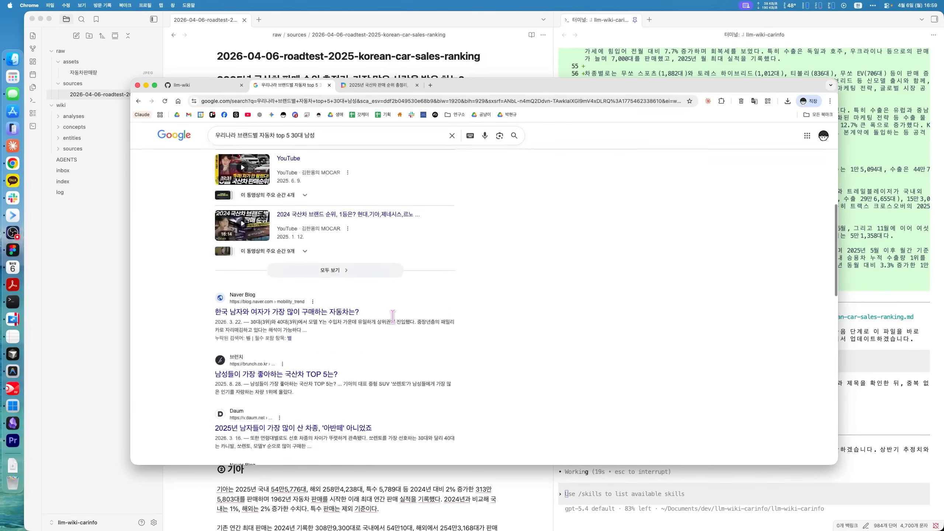
Step: Open the Naver Blog post "한국 남자와 여자가 가장 많이 구매하는 자동차는?", skim it, and copy its URL
left_click(327, 312)
scroll(516, 300, "down", 15)
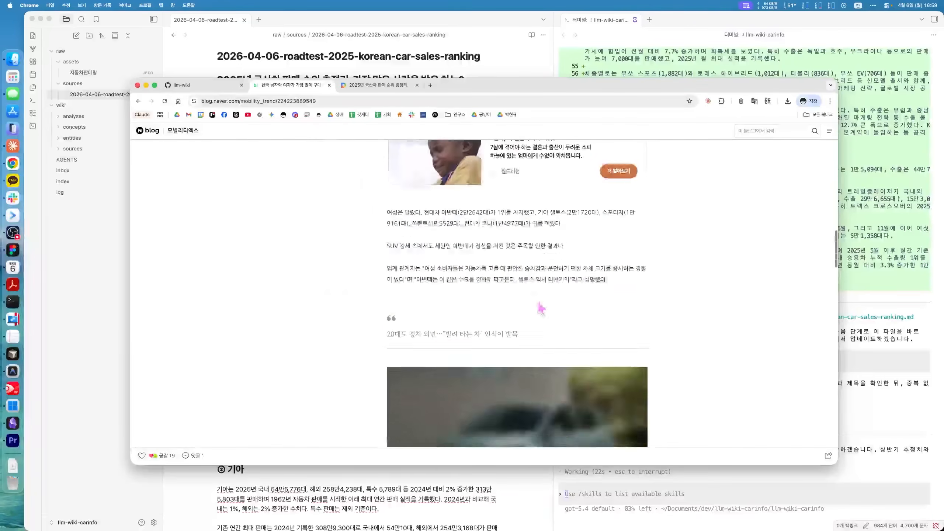
left_click(361, 103)
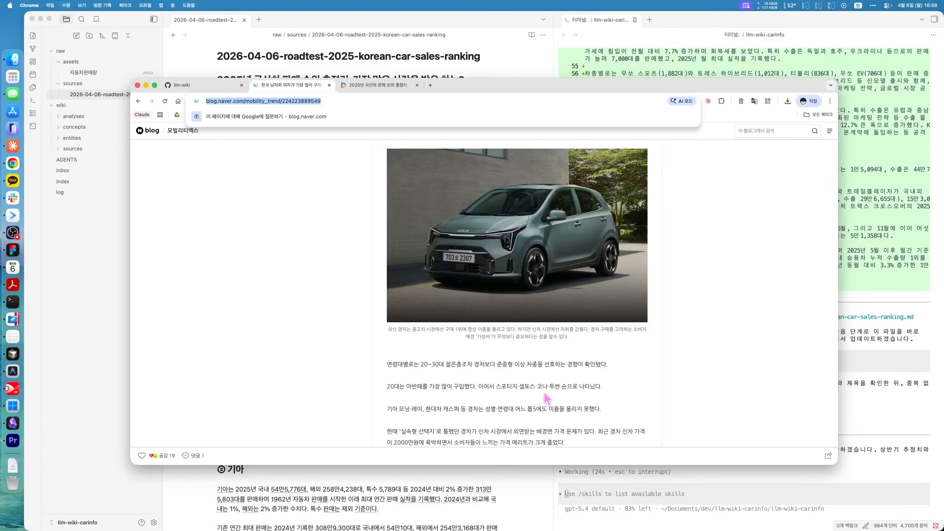
key("super+c")
Step: Switch to Obsidian and queue the mobility_trend blog URL for Codex with the request "이거도 raw에 넣어줘"
left_click(608, 501)
key("super+v")
type("이거")
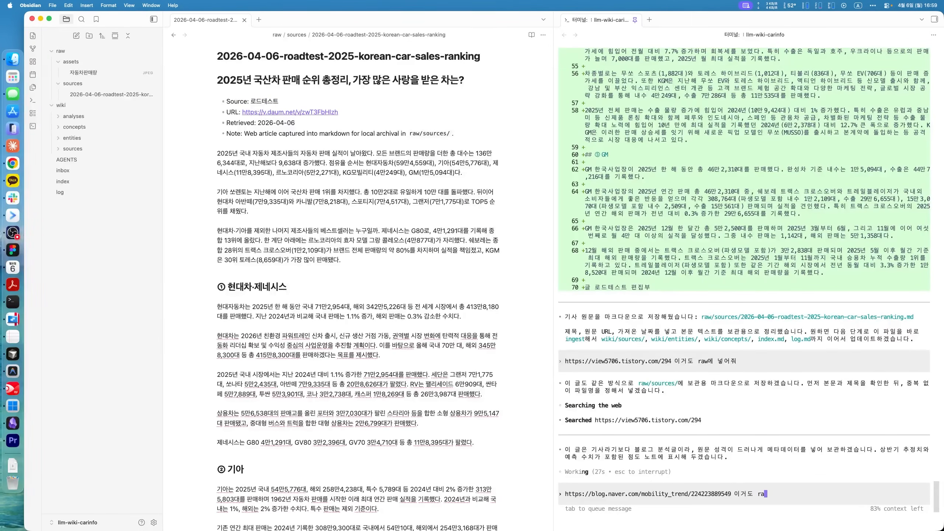
type("도 raw에 넣어줘")
key("Tab")
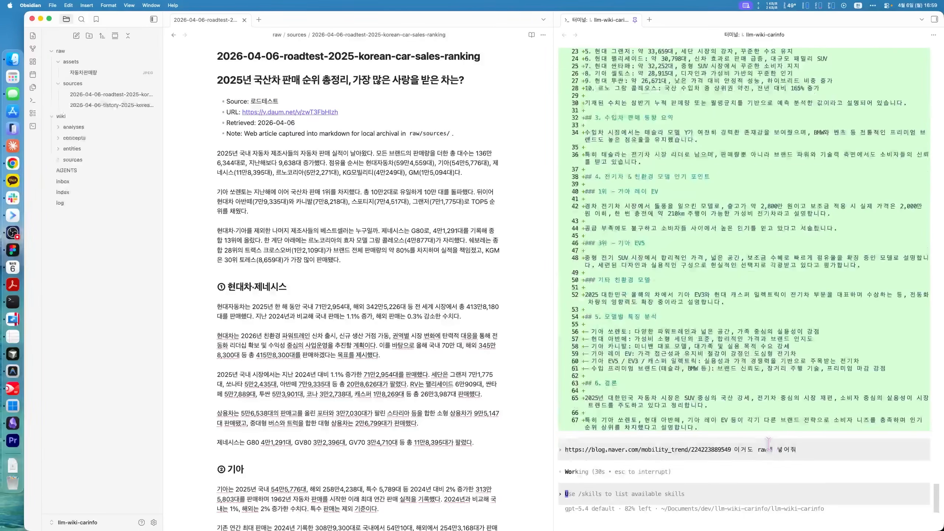
Step: Review Codex's output, the tistory-2025-korea-popular-top-cars-analysis note, and the roadtest sales ranking note through its end
scroll(736, 338, "up", 10)
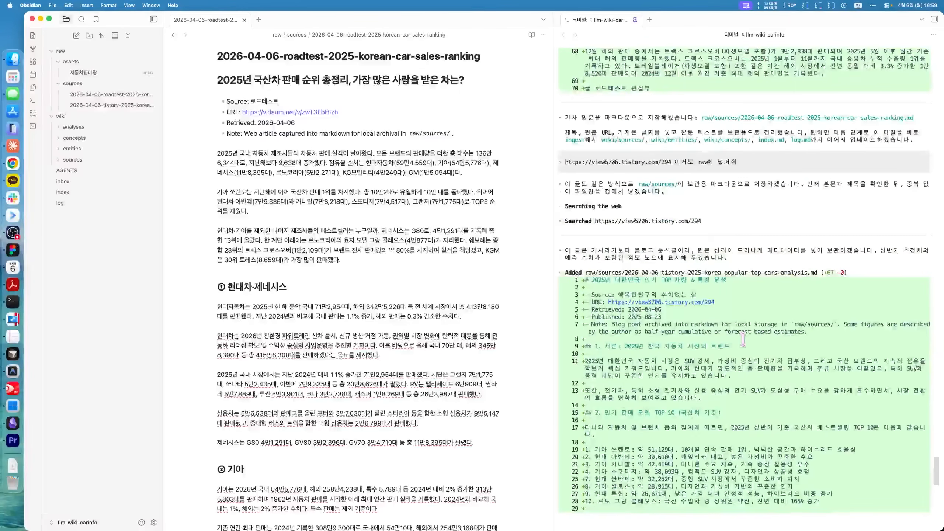
left_click(112, 105)
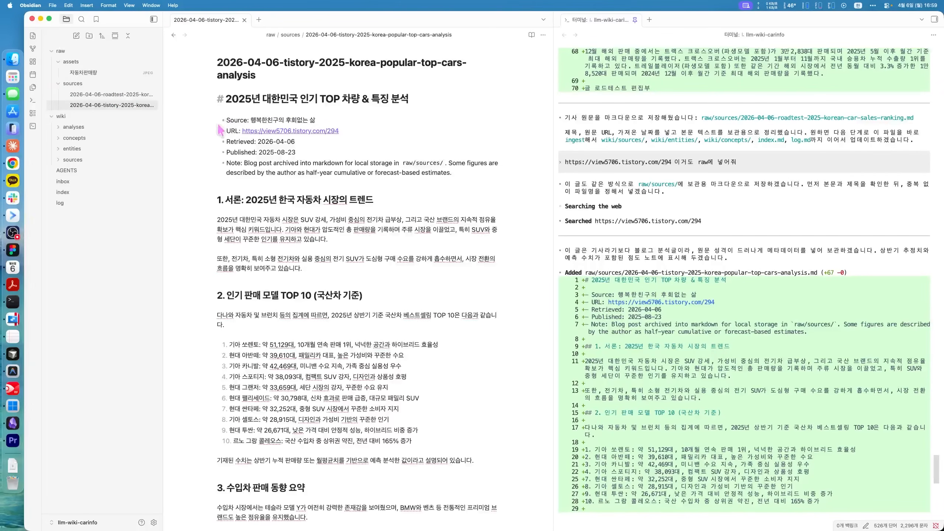
scroll(288, 173, "down", 8)
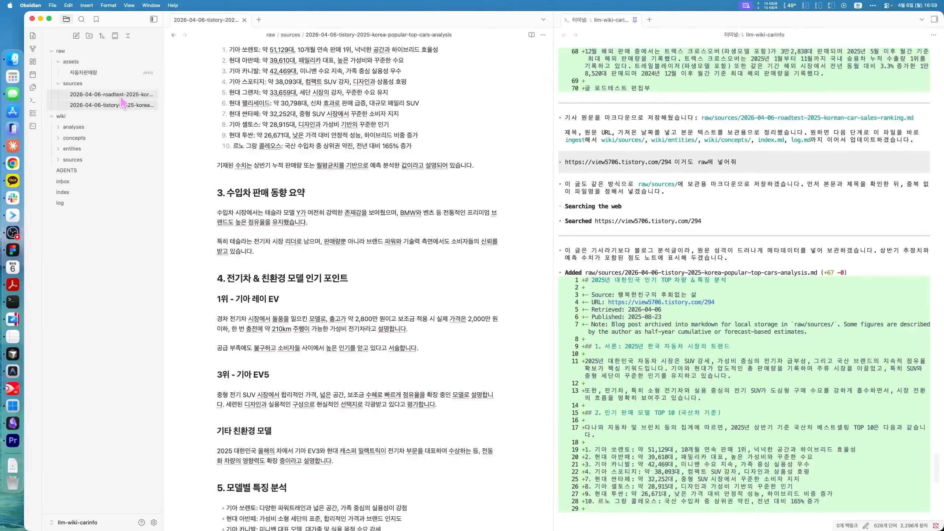
left_click(112, 94)
scroll(286, 107, "down", 20)
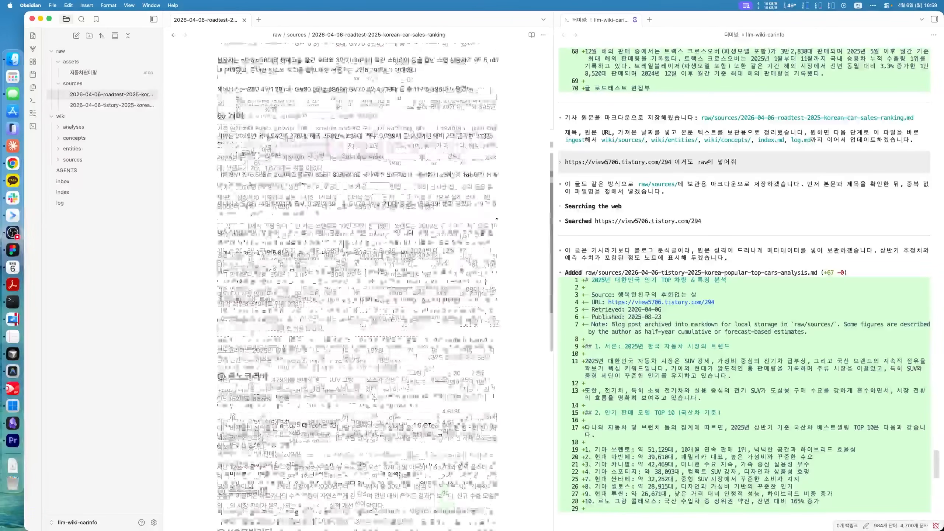
scroll(728, 298, "down", 15)
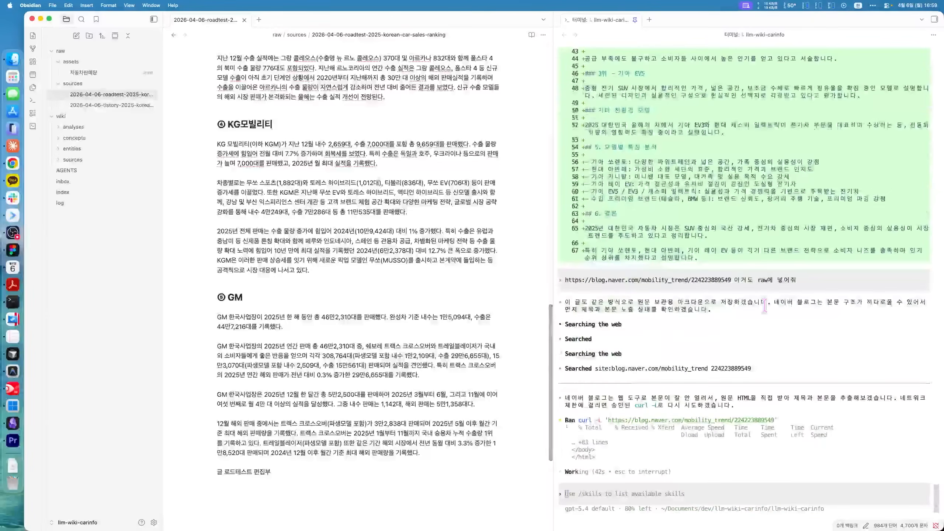
Step: Switch to Chrome, return to the results, and search Google for "우리나라 브랜드별 자동차 top 5 30대 남성 중고"
left_click(8, 166)
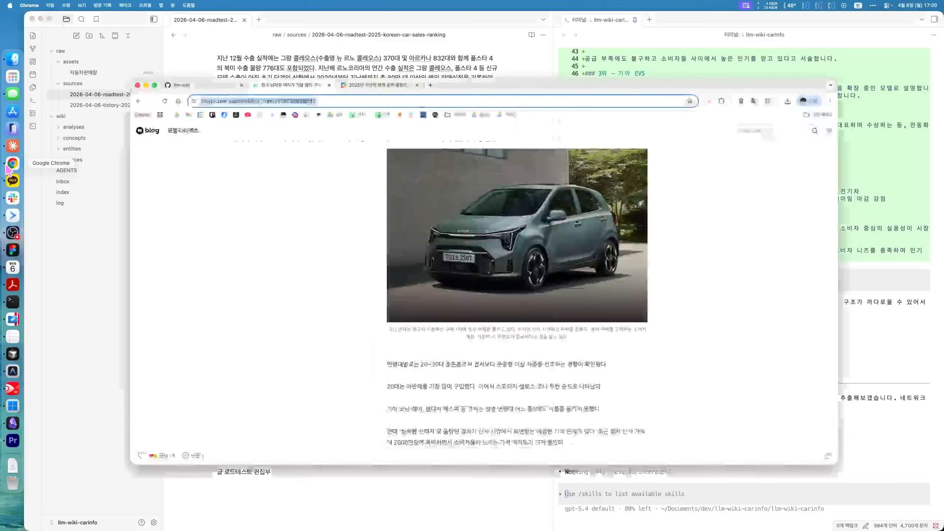
left_click(138, 101)
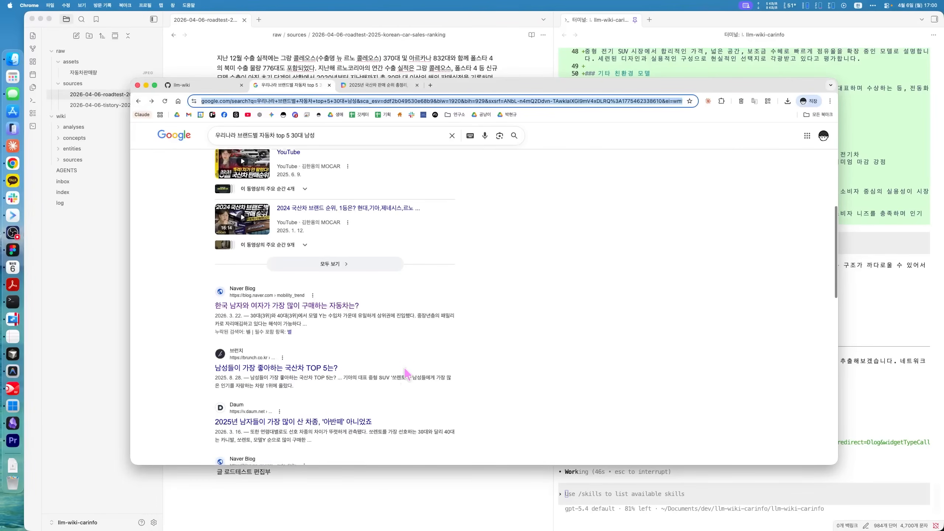
scroll(404, 375, "down", 2)
left_click(417, 142)
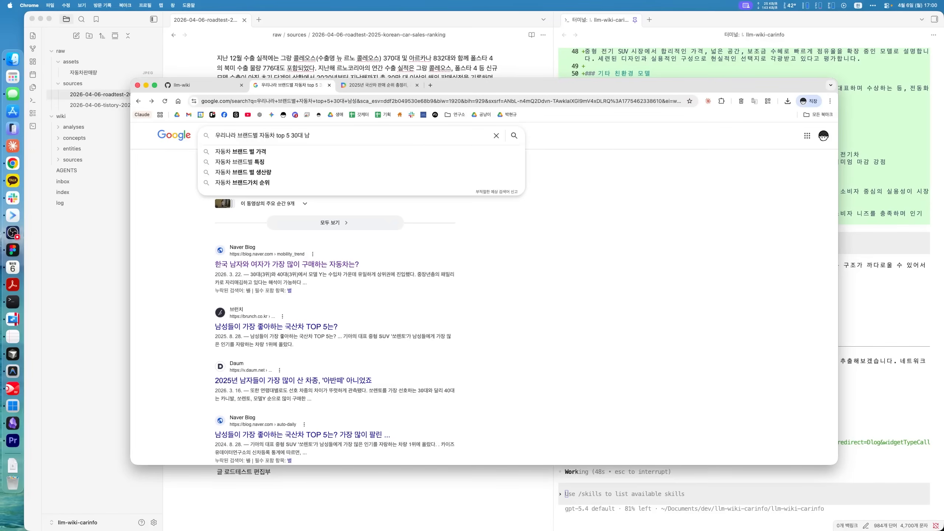
key("BackSpace")
type("세")
key("BackSpace")
type("성 중고")
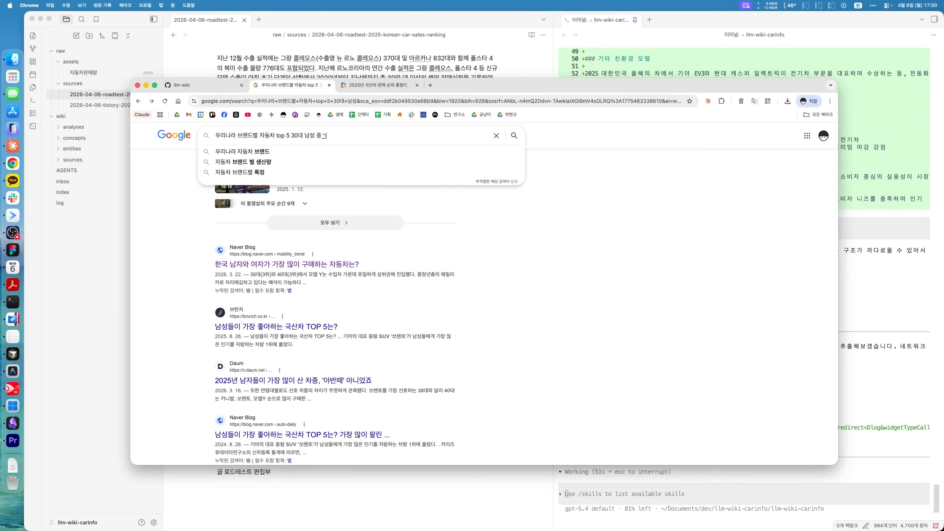
key("Return")
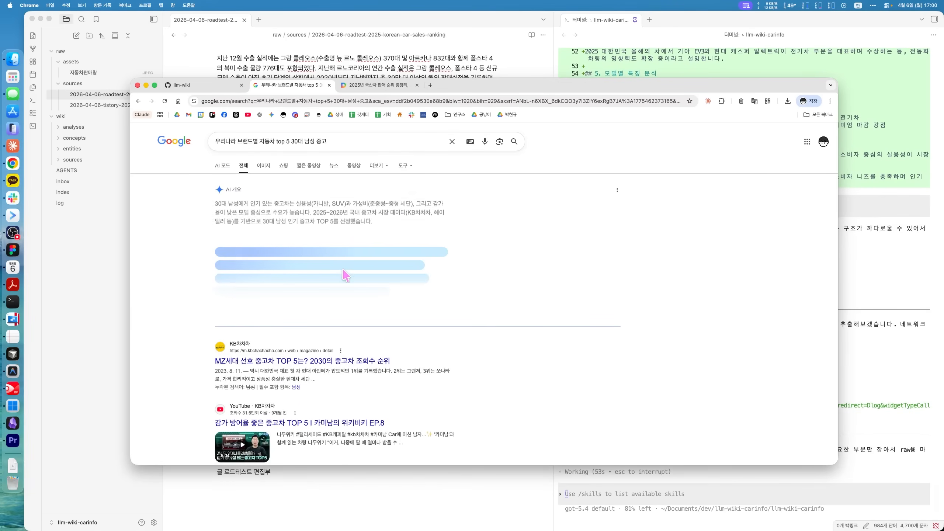
scroll(326, 277, "down", 8)
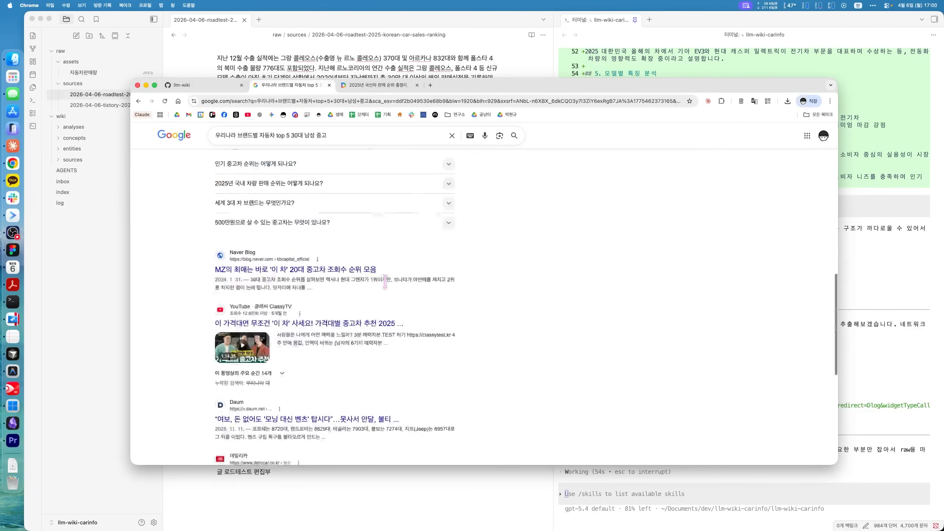
Step: Open the KB캐피탈 Naver Blog post on used-car view rankings among people in their 20s, skim it, and copy its URL
left_click(326, 277)
scroll(491, 214, "down", 5)
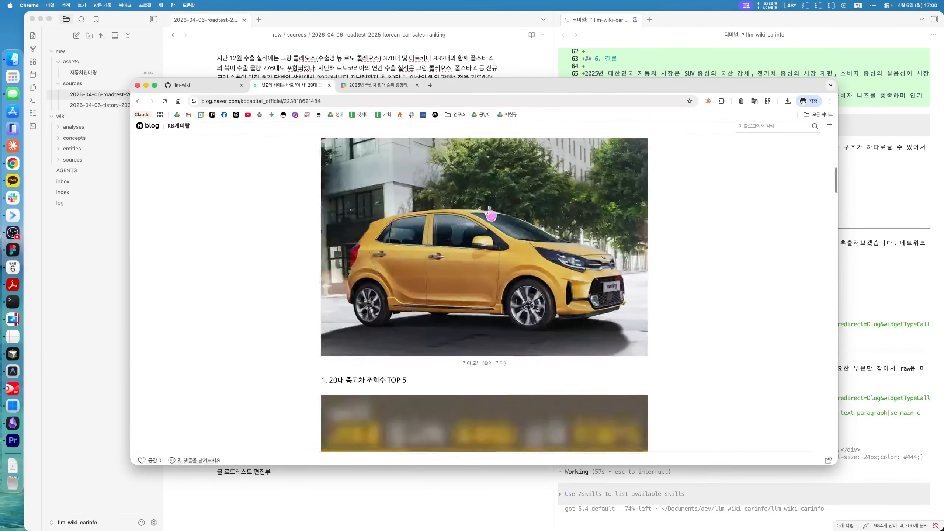
left_click(383, 102)
key("super+c")
Step: Switch to Obsidian and submit the kbcapital_official blog URL to Codex with the request "이거도 추가해"
left_click(682, 487)
key("super+v")
type("이거도 추가해")
key("Return")
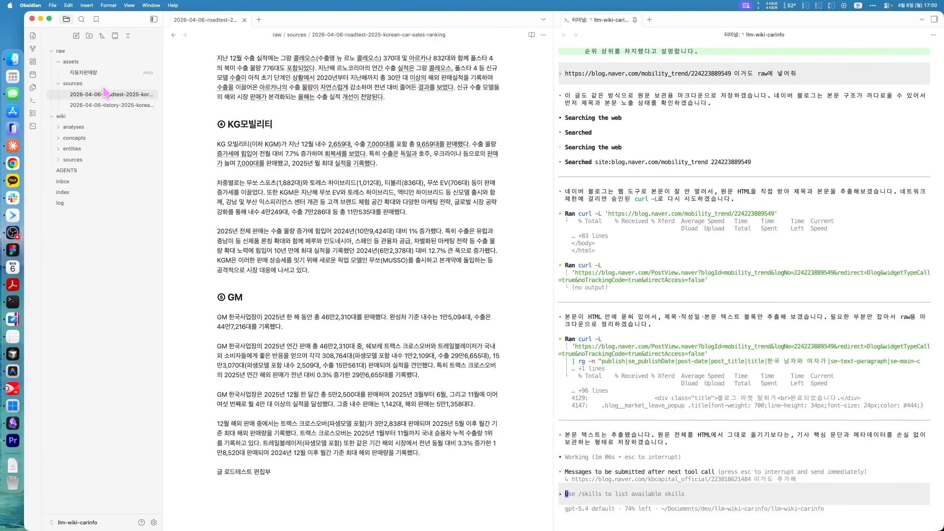
Step: Switch to Chrome and save the blog's yellow Kia Morning photo as 기아모닝.jpeg in the vault's raw/assets folder
left_click(12, 163)
right_click(537, 192)
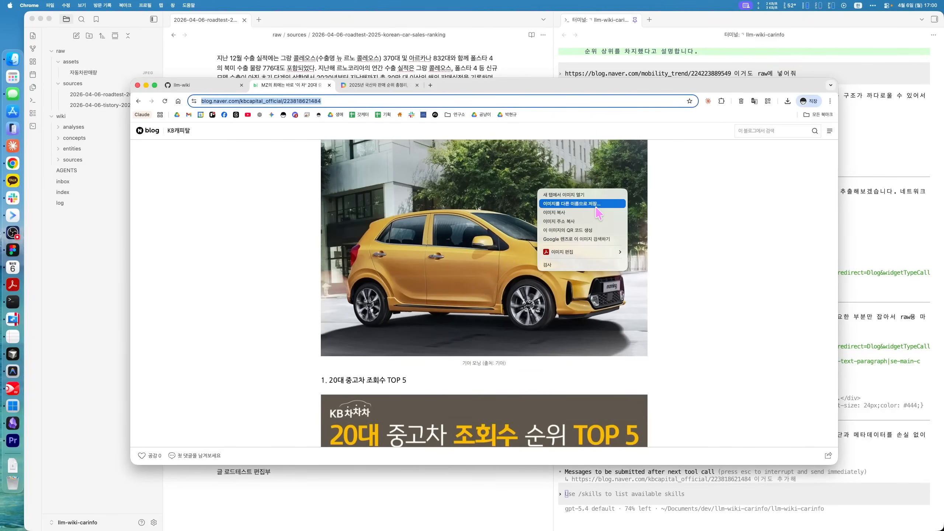
left_click(573, 205)
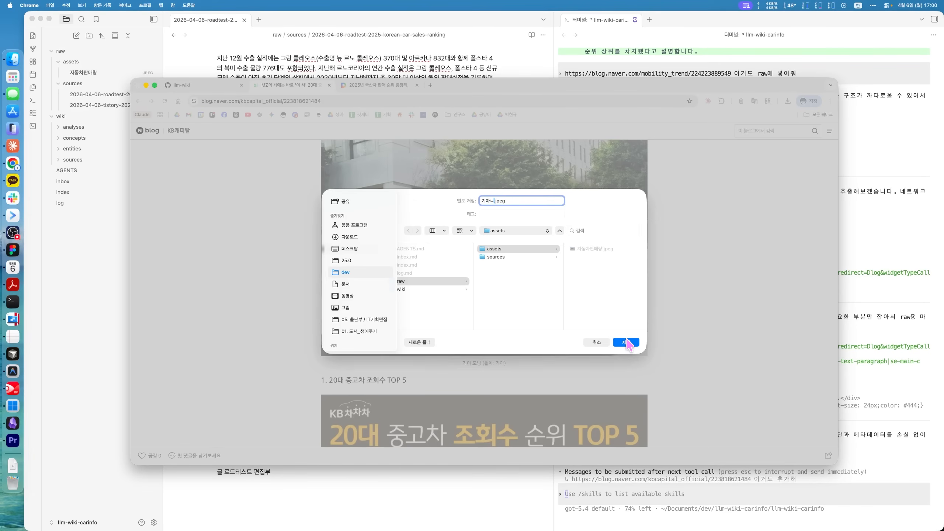
left_click(626, 342)
Step: Save the blog's "20대 중고차 조회수 순위 TOP 5" chart image as 20대첫차후보.jpeg in the raw/assets folder
scroll(571, 290, "down", 10)
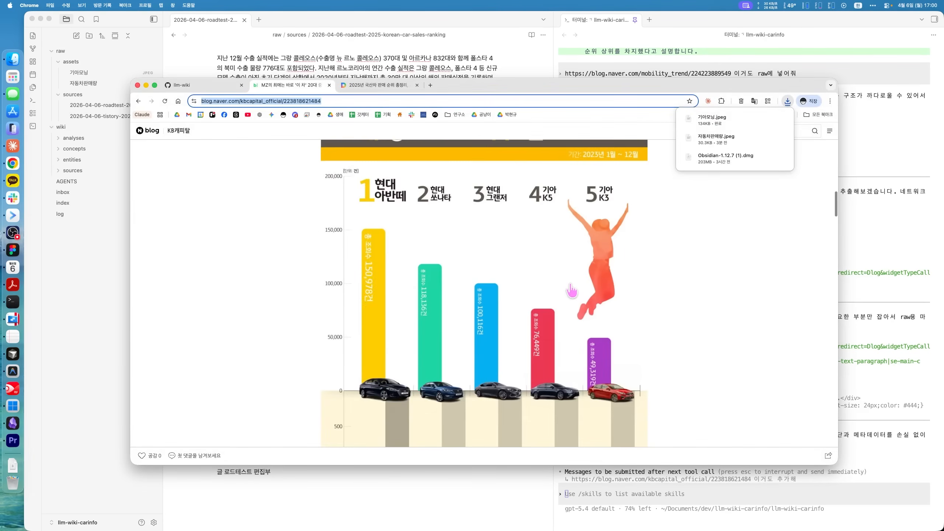
right_click(571, 290)
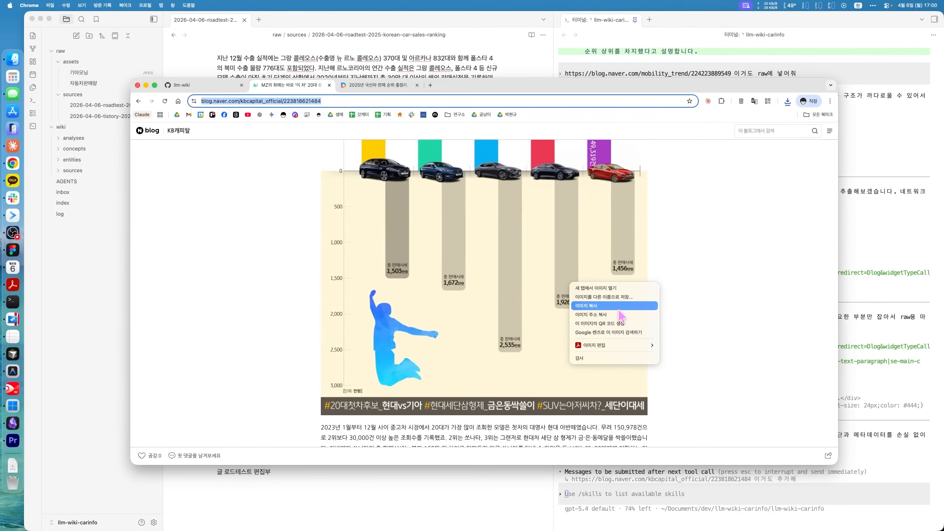
left_click(594, 303)
type("20댜ㅐ")
key("BackSpace")
key("BackSpace")
type("대첫차후보")
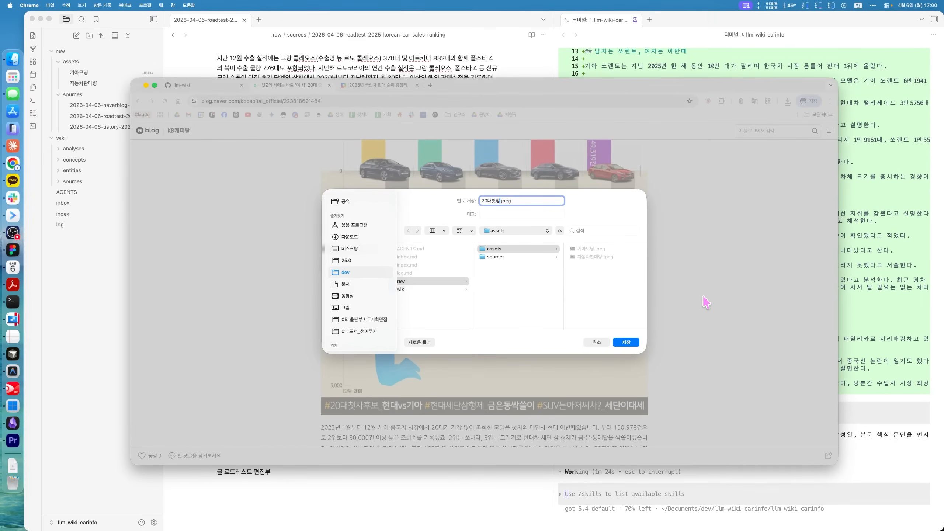
key("Return")
Step: Skim the individual car sections of the blog post and minimize the Chrome window
scroll(569, 300, "down", 8)
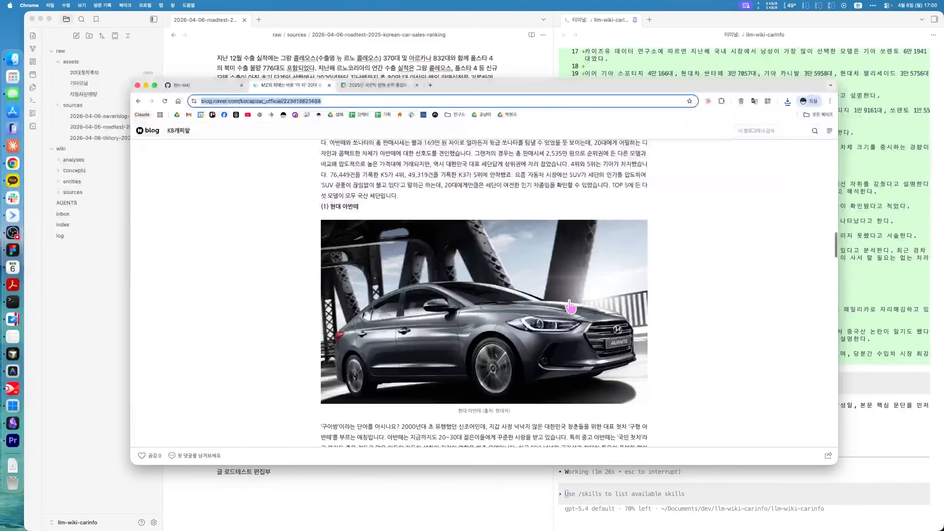
scroll(571, 306, "down", 8)
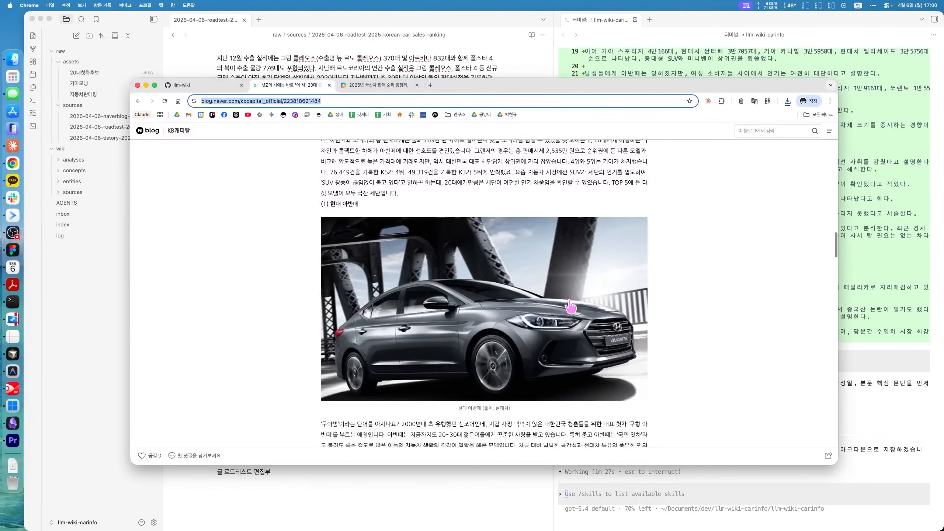
scroll(570, 306, "down", 10)
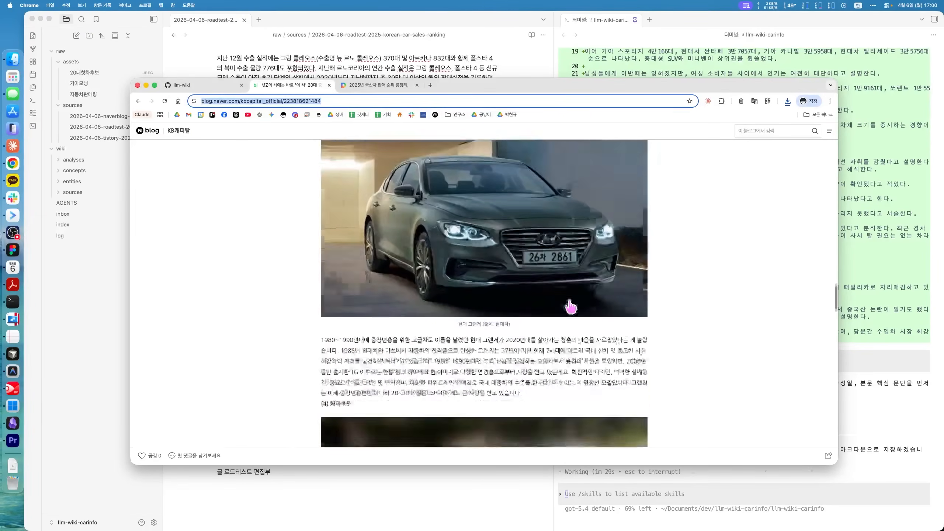
left_click(146, 86)
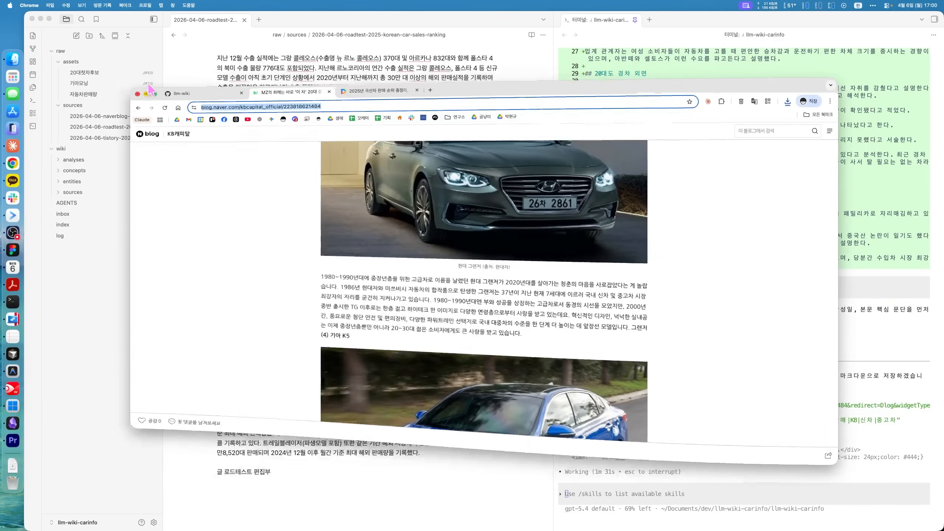
Step: Look for an ingest skill with "$ingest" in Codex and try to clear the conversation with /clear
left_click(682, 500)
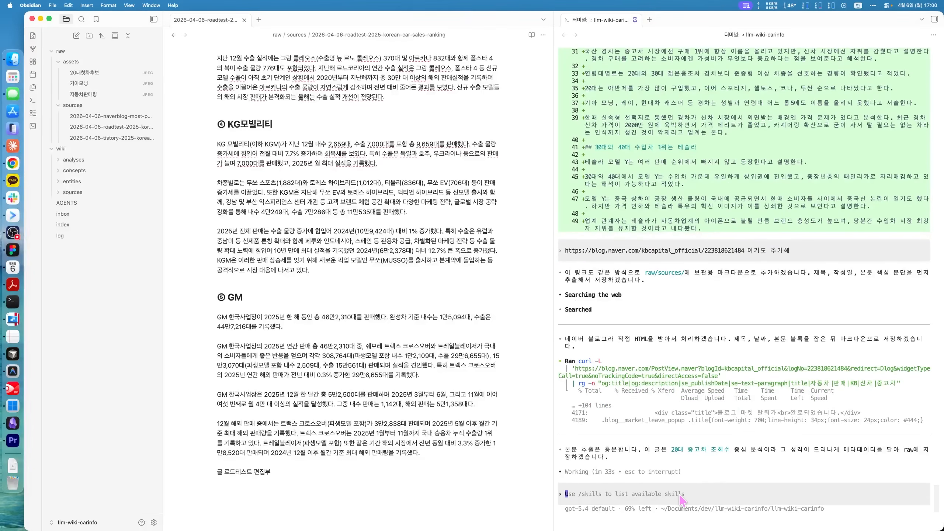
type("$inget")
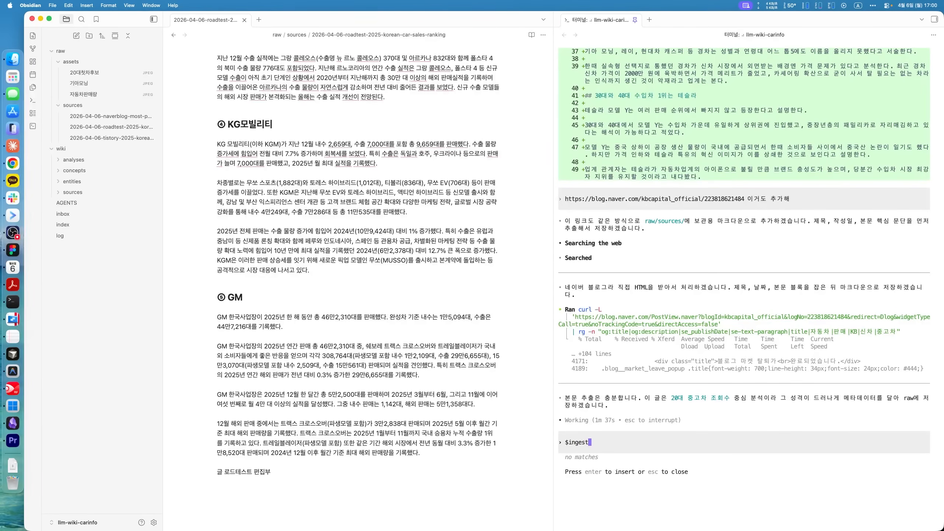
key("BackSpace")
key("BackSpace")
key("BackSpace")
key("BackSpace")
type("/c")
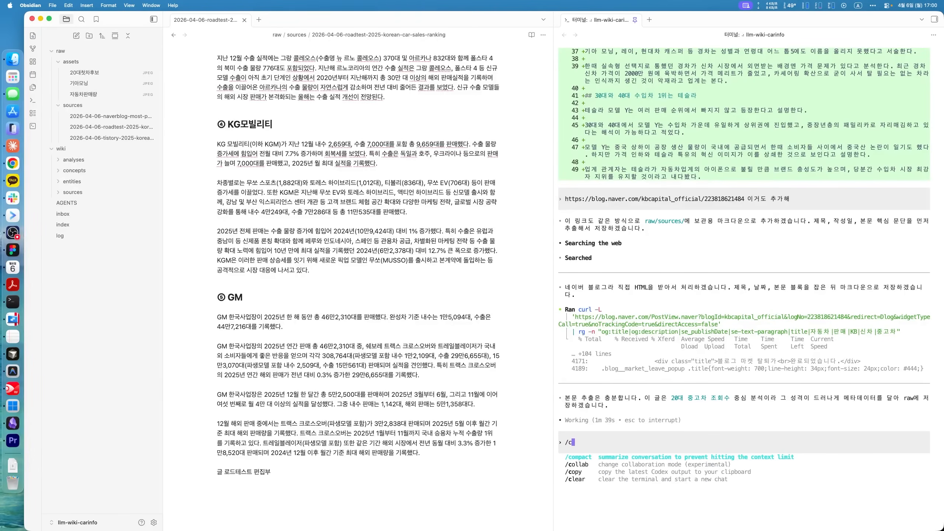
type("le")
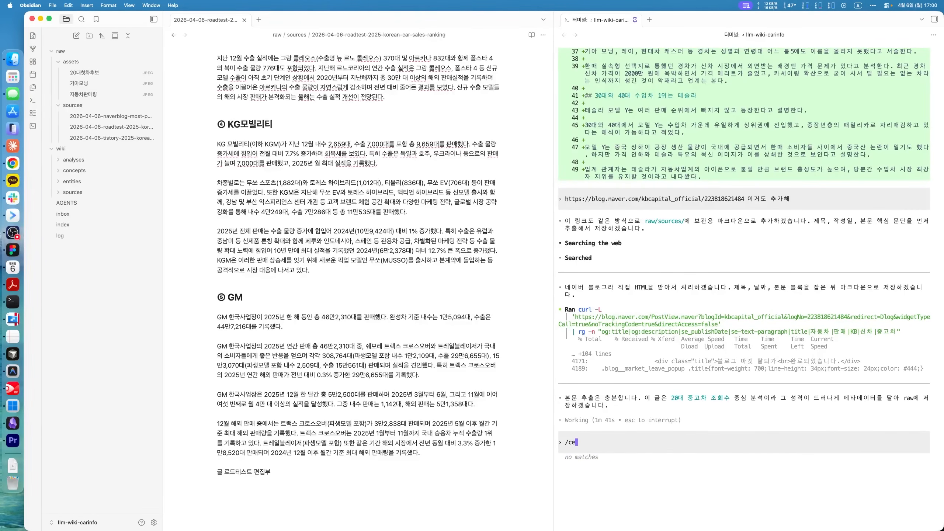
key("Return")
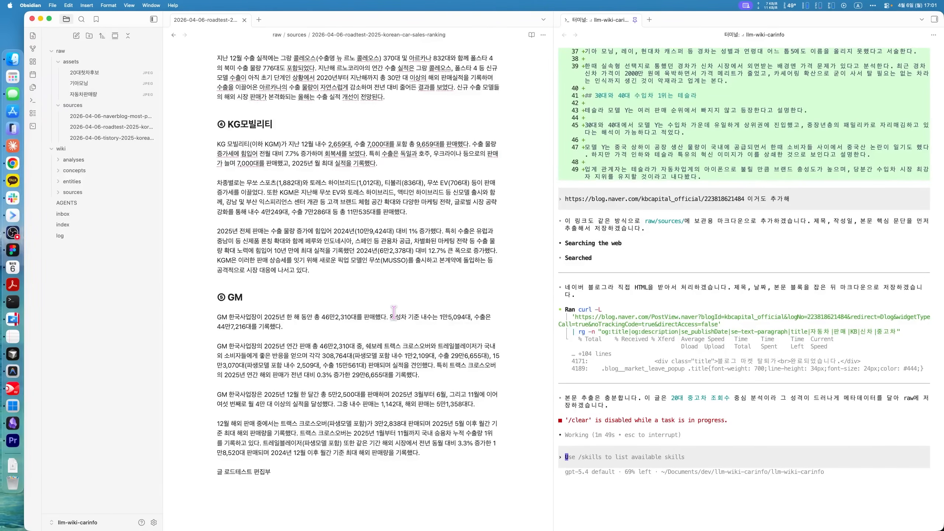
Step: View the vault's graph view and open the tistory-2025-korea-popular-top-cars-analysis note
left_click(33, 48)
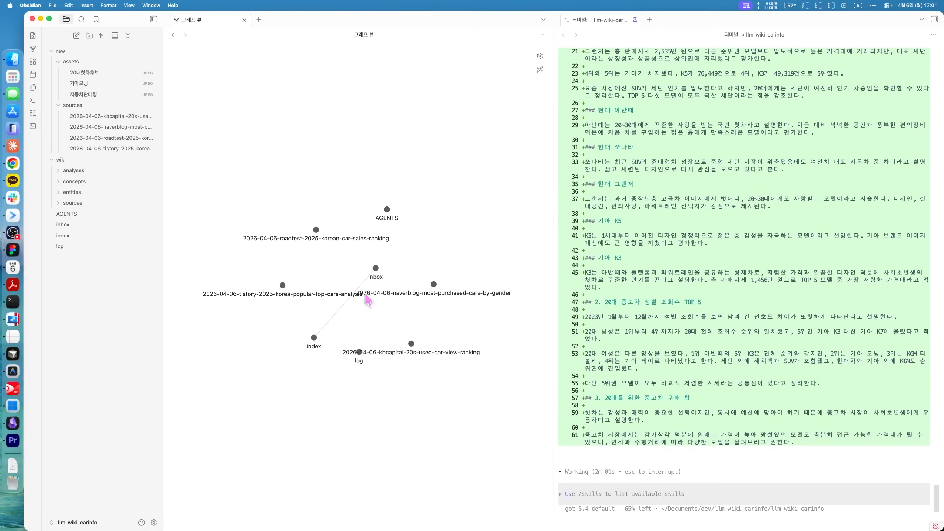
left_click(120, 150)
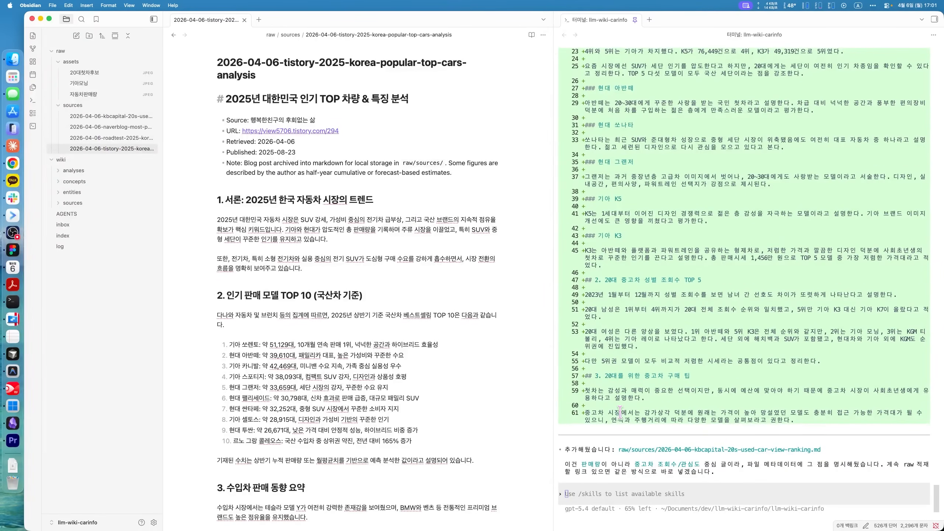
Step: Clear the Codex terminal and start a new chat with the /clear command
left_click(684, 494)
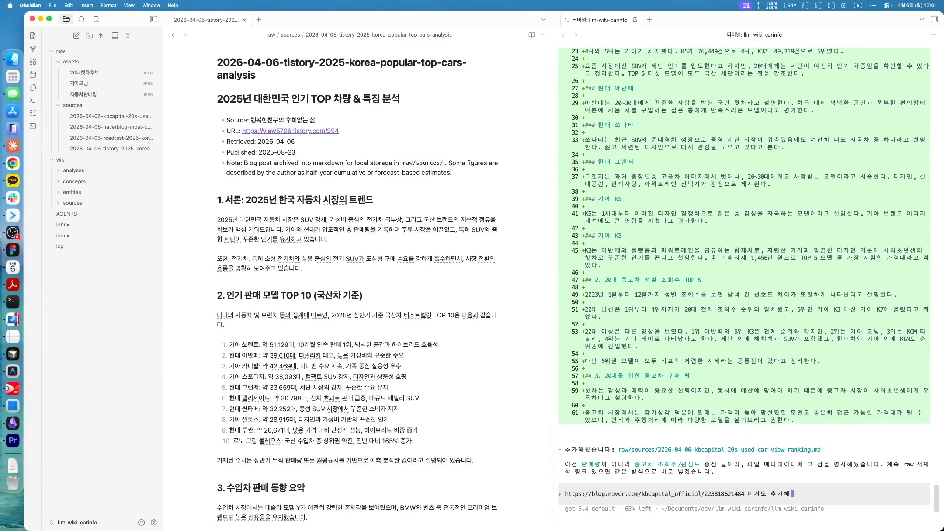
type("/")
key("BackSpace")
type("$in")
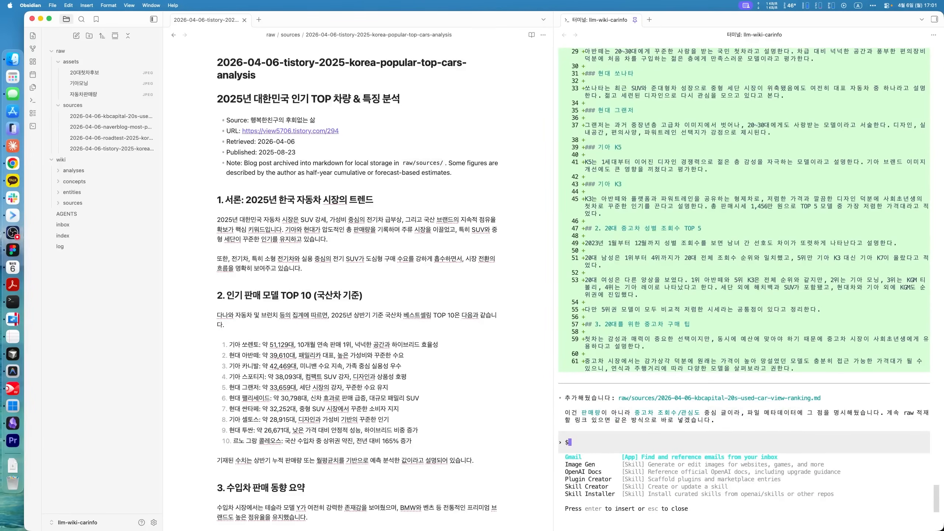
key("BackSpace")
key("BackSpace")
key("BackSpace")
type("/clear")
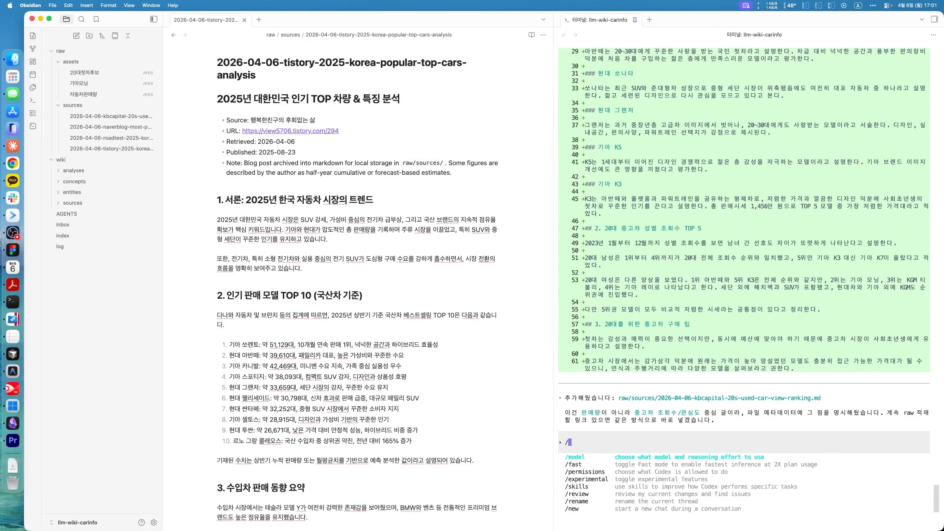
key("Return")
Step: Look for a skill matching "$inge", quit Codex, and relaunch it in the terminal with the codex command
type("$inge")
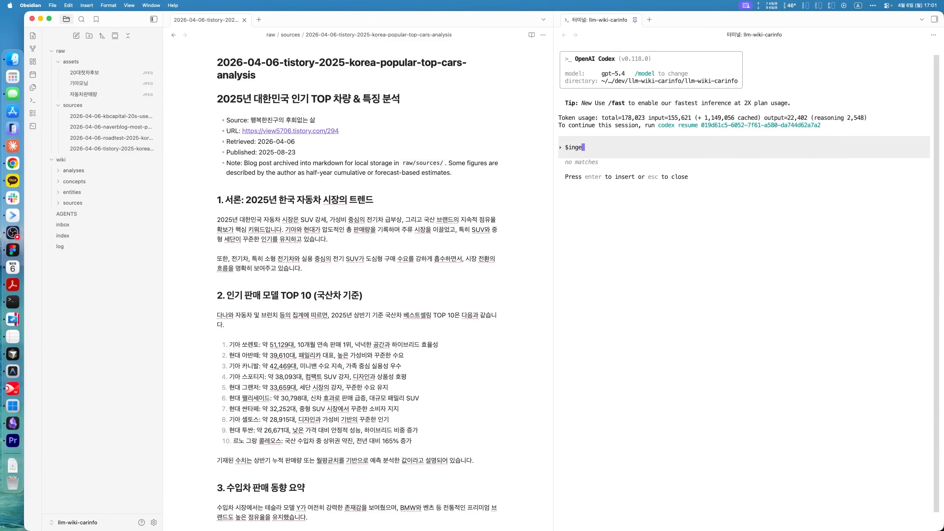
key("BackSpace")
key("BackSpace")
key("BackSpace")
key("BackSpace")
key("ctrl+c")
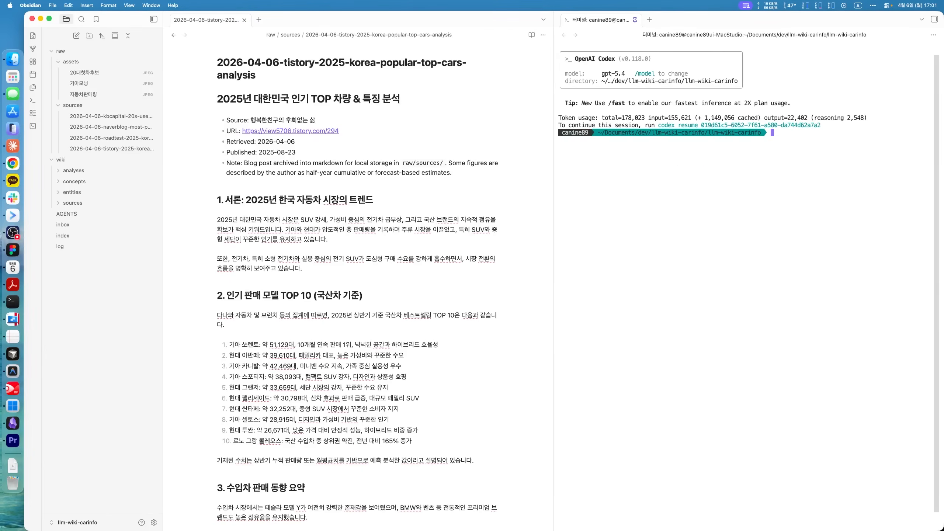
key("Return")
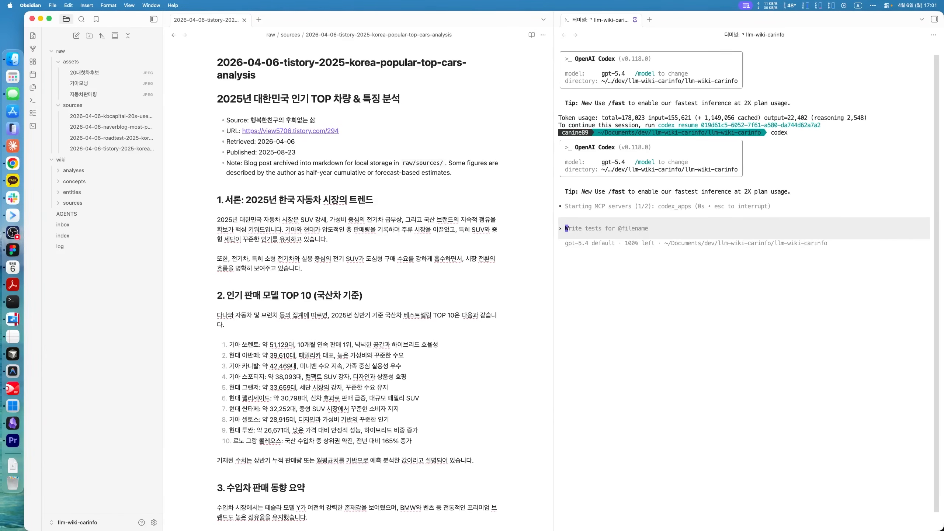
Step: Search Codex's available skills for "inge" and "llm", leaving the prompt empty
type("$in")
key("BackSpace")
key("BackSpace")
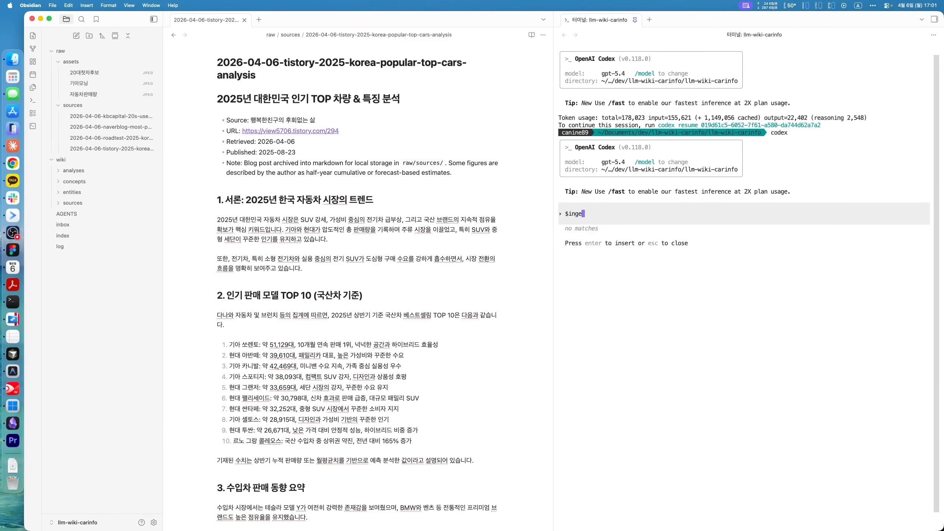
type("llm")
key("BackSpace")
key("BackSpace")
key("BackSpace")
key("BackSpace")
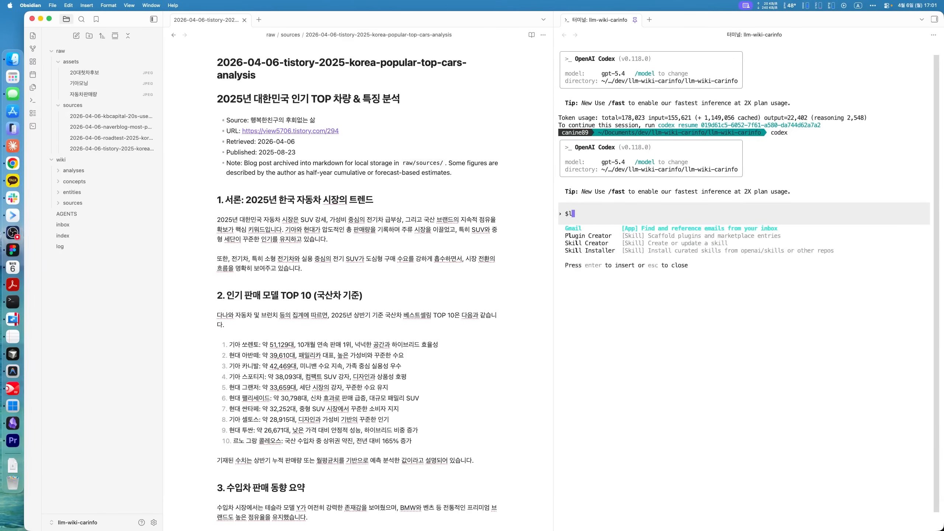
Step: Ask Codex which skills are registered locally with the prompt "스킬 로컬에 등록된거 뭐지?"
type("스킬 로컬에 등록된거")
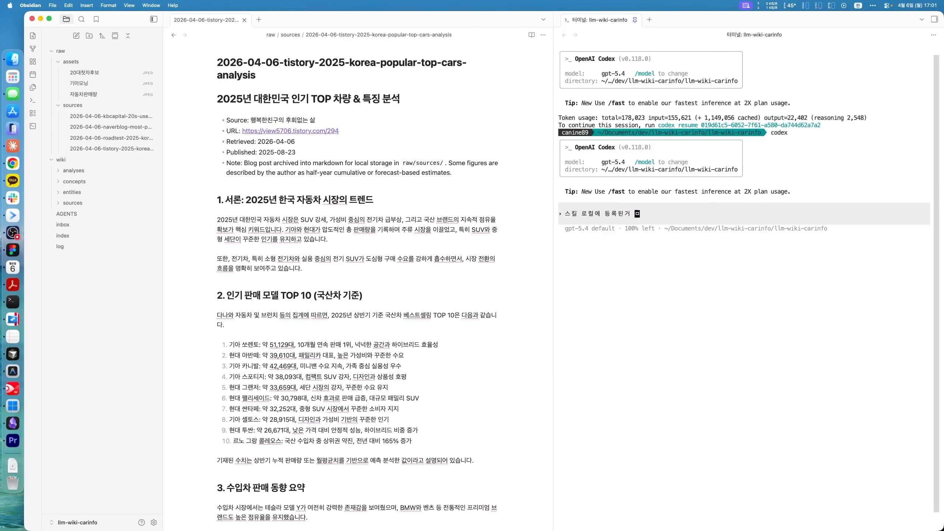
type(" 뭐지?")
key("Return")
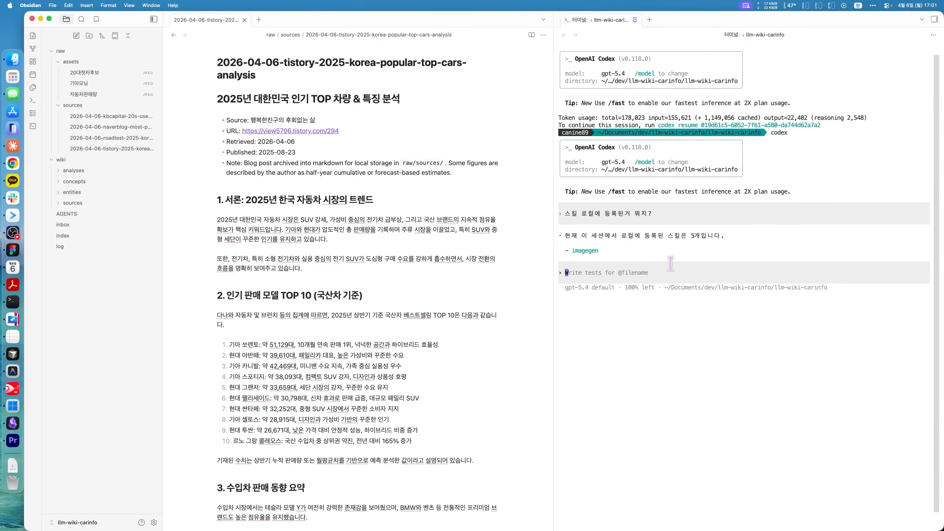
scroll(357, 261, "down", 15)
Step: Open the AGENTS note and look over its layout, rules and operation routing sections
left_click(67, 213)
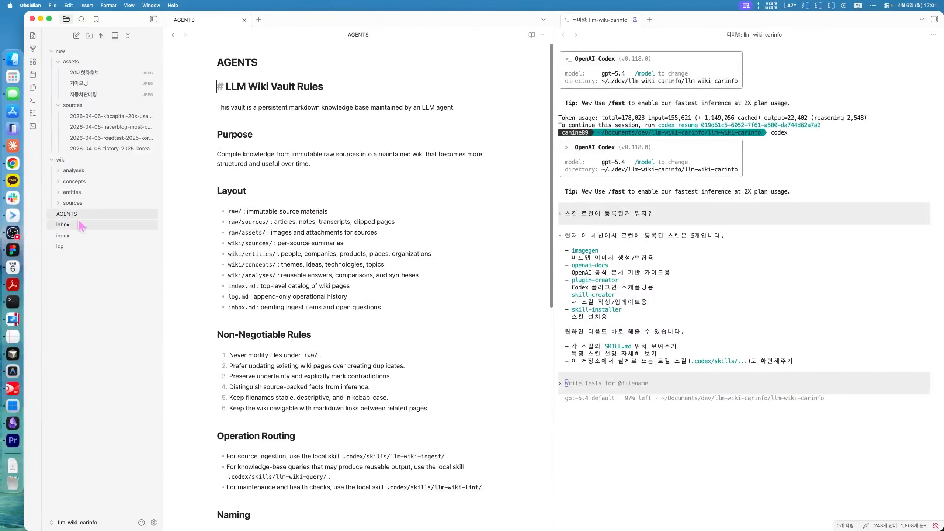
scroll(385, 341, "down", 3)
scroll(460, 245, "up", 2)
scroll(460, 246, "up", 3)
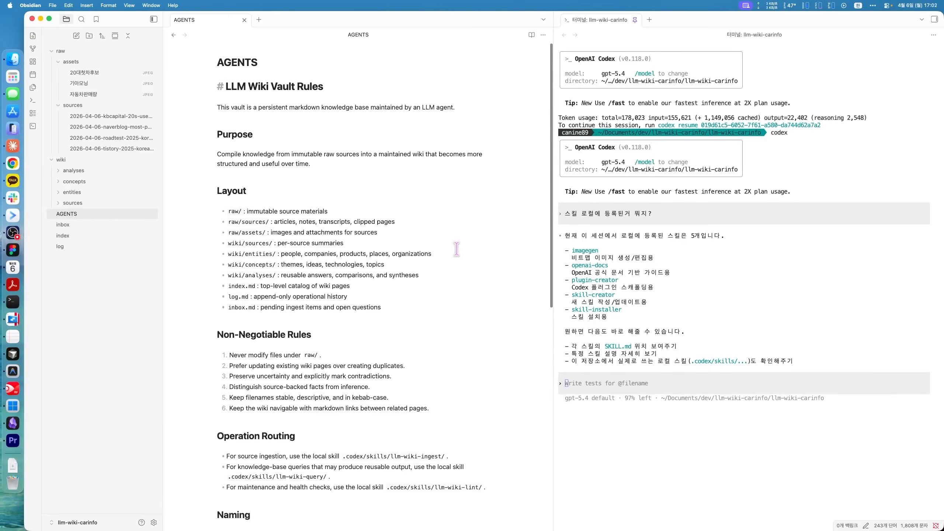
Step: Draft the Codex prompt "이상한데? AGENTS.md에 내가 스킬 만들으라고 한게 잇을텐데?" and reread the AGENTS note through its end
left_click(595, 383)
type("이상한데")
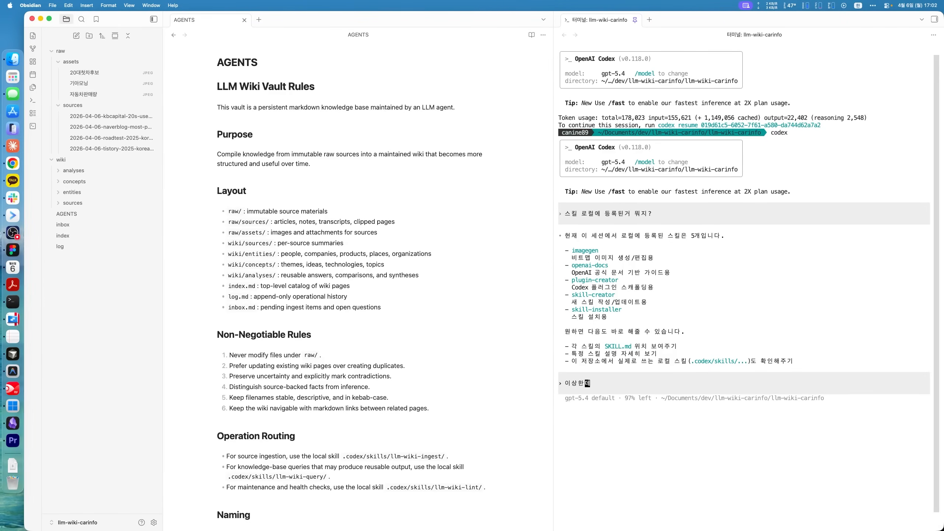
type("? AGENTS.md에 내가 스킬 만들으라고 한게 잇을텐데?")
scroll(357, 260, "down", 5)
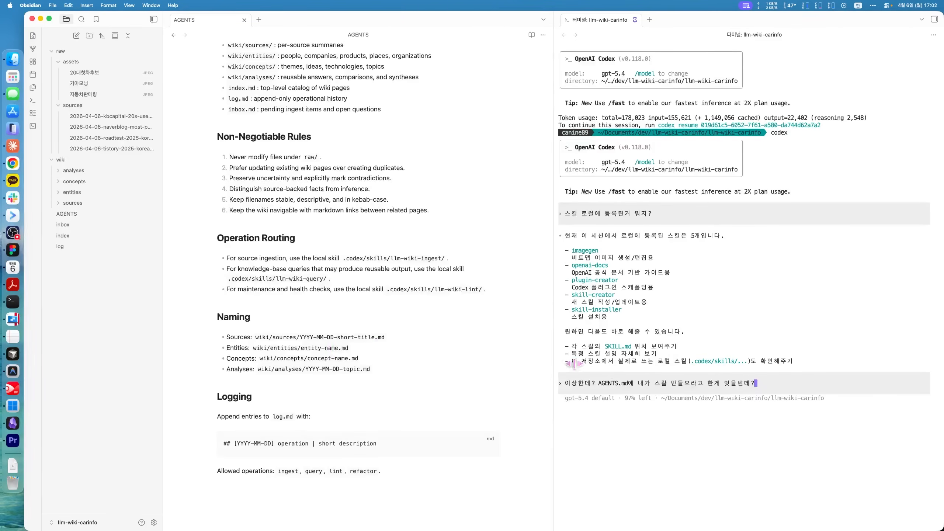
scroll(440, 366, "up", 5)
scroll(440, 366, "down", 9)
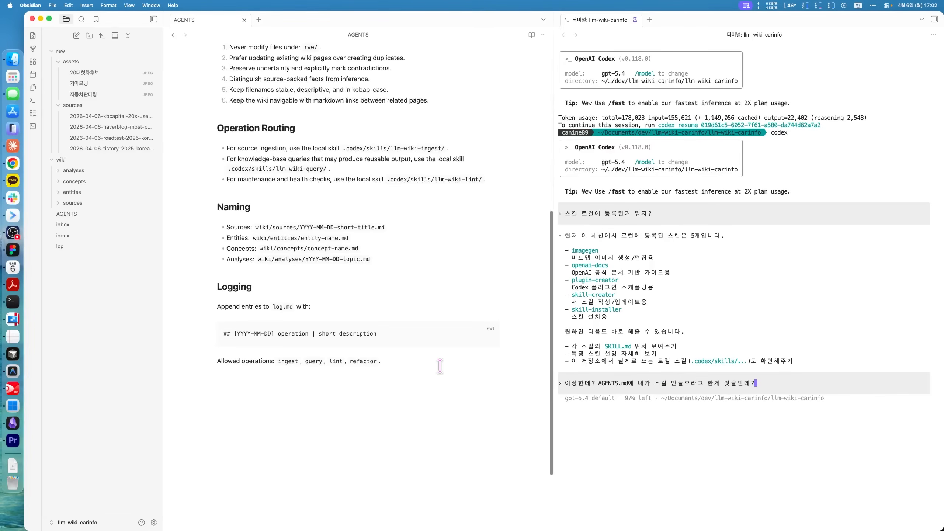
scroll(506, 375, "up", 6)
key("super+alt+c")
key("Down")
key("Down")
key("Down")
key("Down")
key("Down")
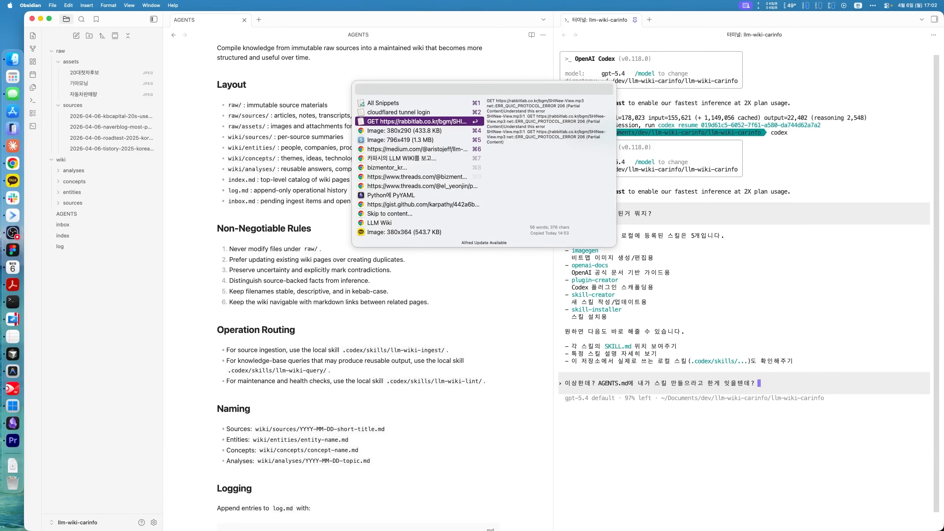
key("Down")
key("Down")
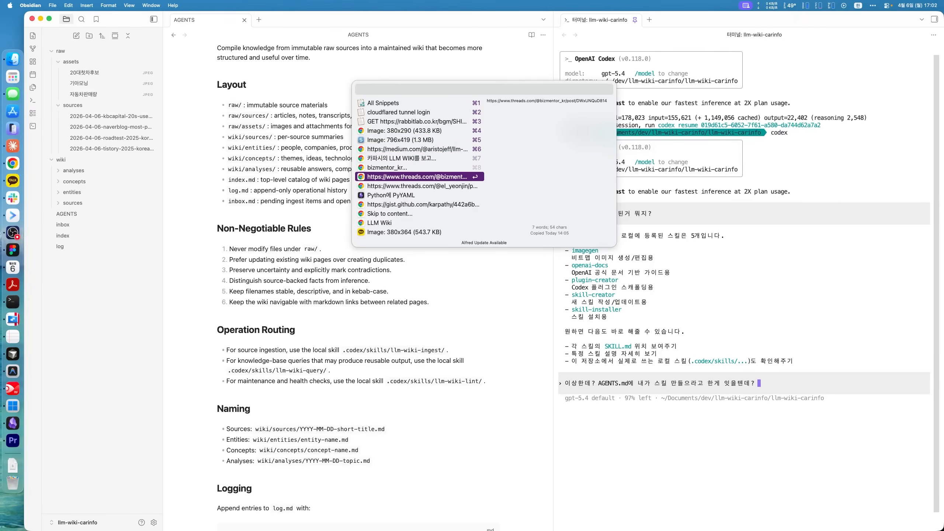
key("Down")
key("Down")
key("Down")
key("Return")
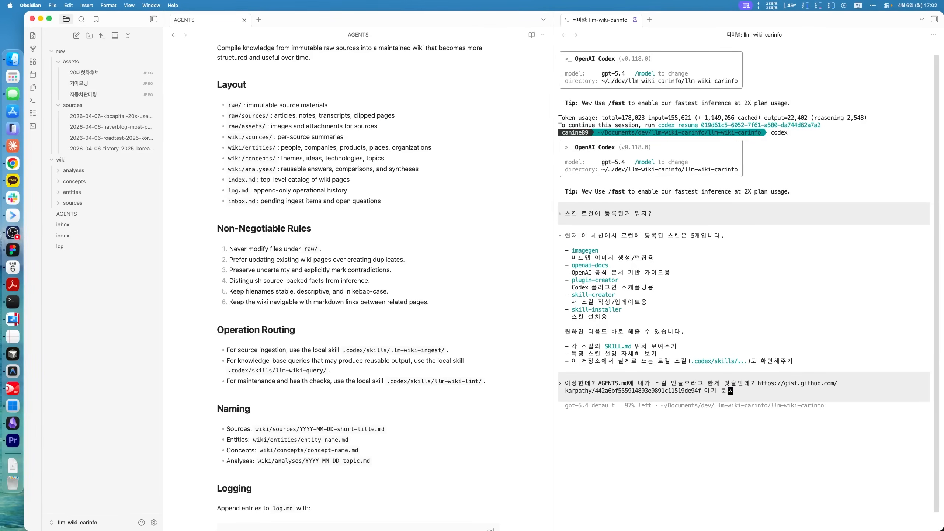
Step: Complete and send the prompt with "여기 문서보고 ingest, query, lint 스킬 등록해주면 좋겠는데 이 폴더 내에서만 슬 로컬 스킬이ㅑ"
type("여기 문서보고 ingest, query, lint 스킬 등록해주면")
type("좋겠는데 이 ㅍ")
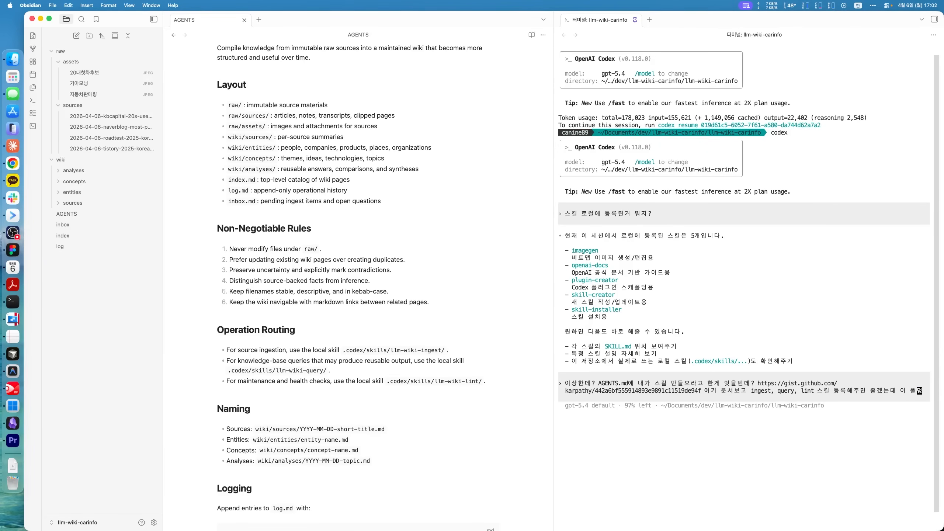
type("더 내에서")
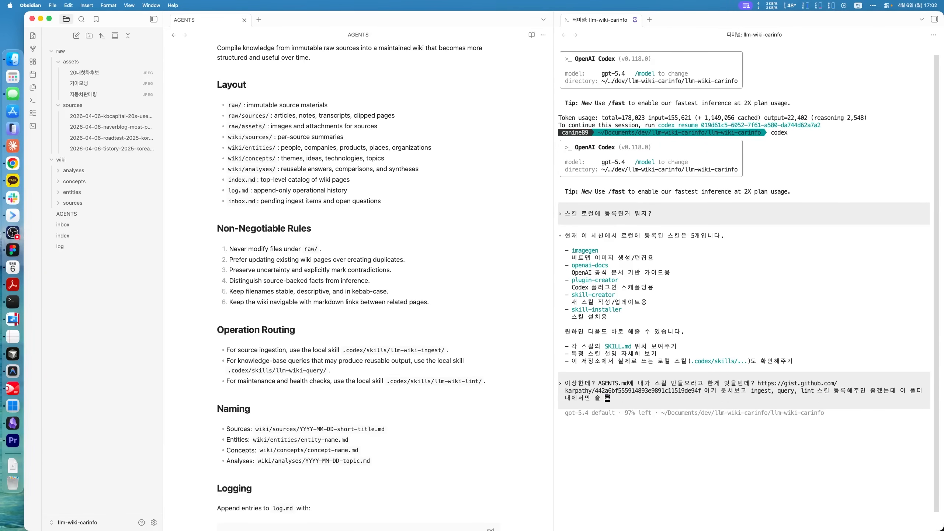
type("만 슬 로컬 스킬이ㅑ")
key("Return")
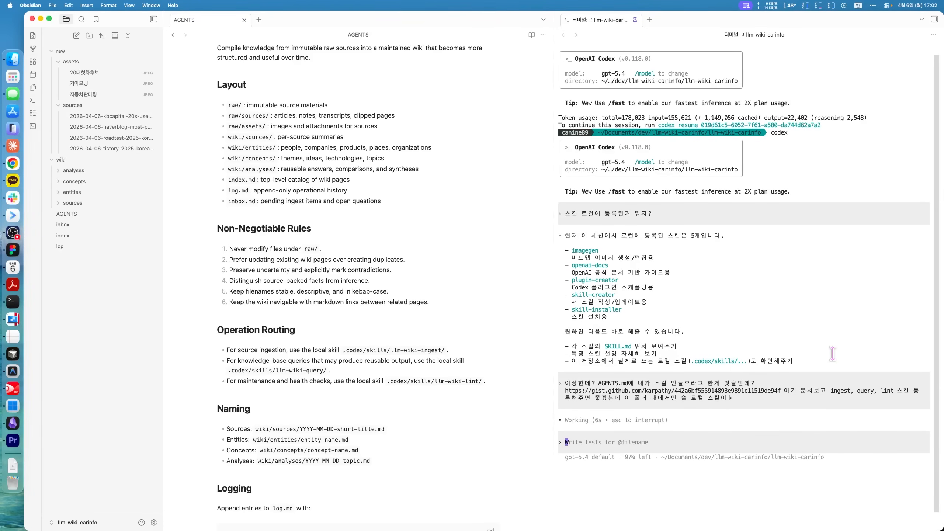
scroll(394, 342, "down", 10)
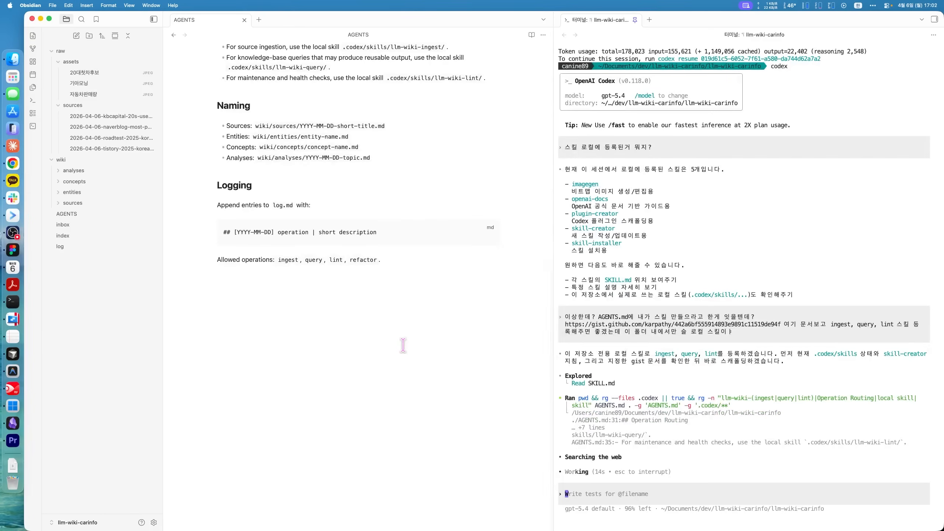
scroll(403, 345, "up", 10)
scroll(405, 344, "down", 4)
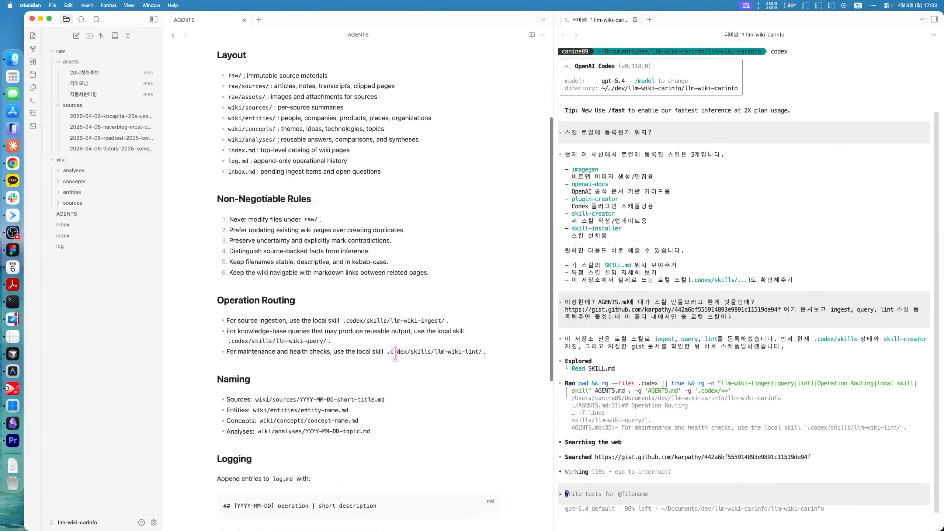
scroll(395, 354, "down", 5)
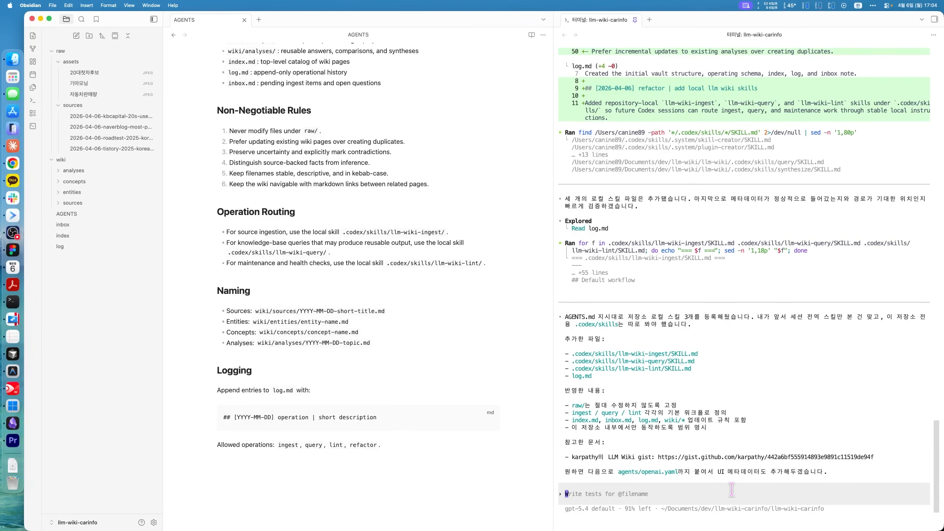
Step: Search Codex's skills for "llm" and run the llm-wiki-ingest skill without further instructions
type("$ㅣ")
key("BackSpace")
type("llm")
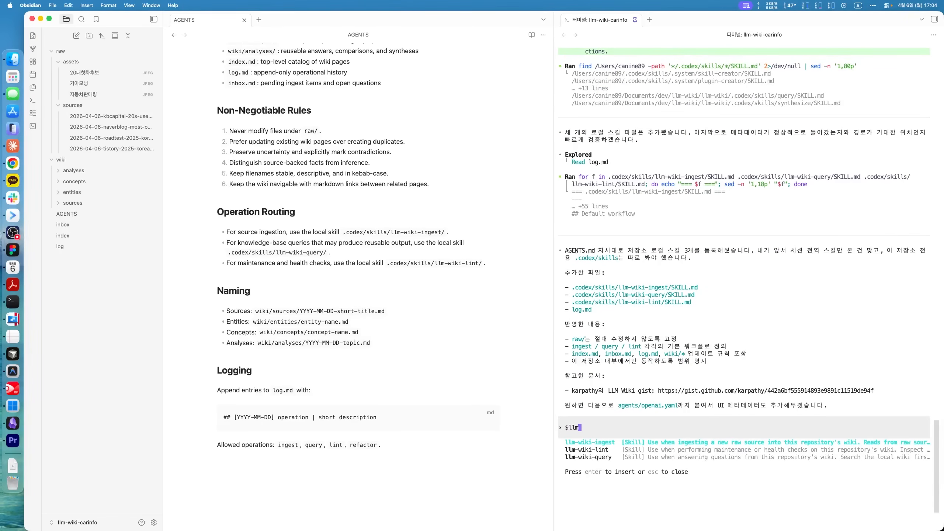
key("Down")
key("Up")
key("Return")
key("Return")
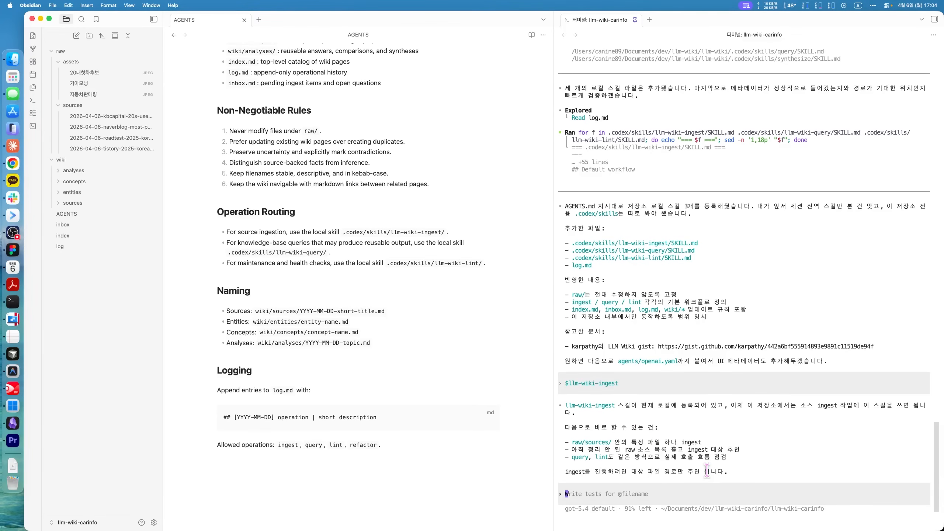
Step: Send Codex the prompt "$llm-wiki-ingest 이거 raw 폴더 가서 보고 하면 돼." to ingest the raw folder
type("$llm")
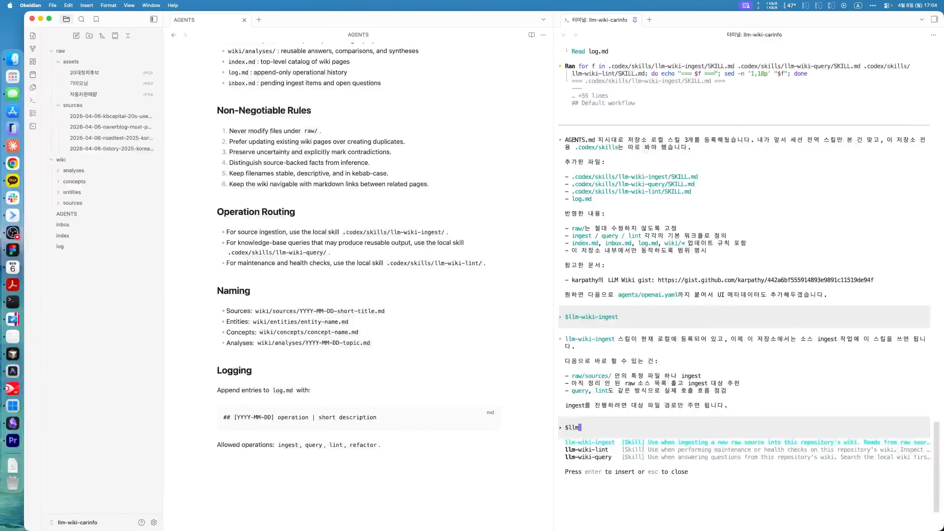
type("-wiki-i")
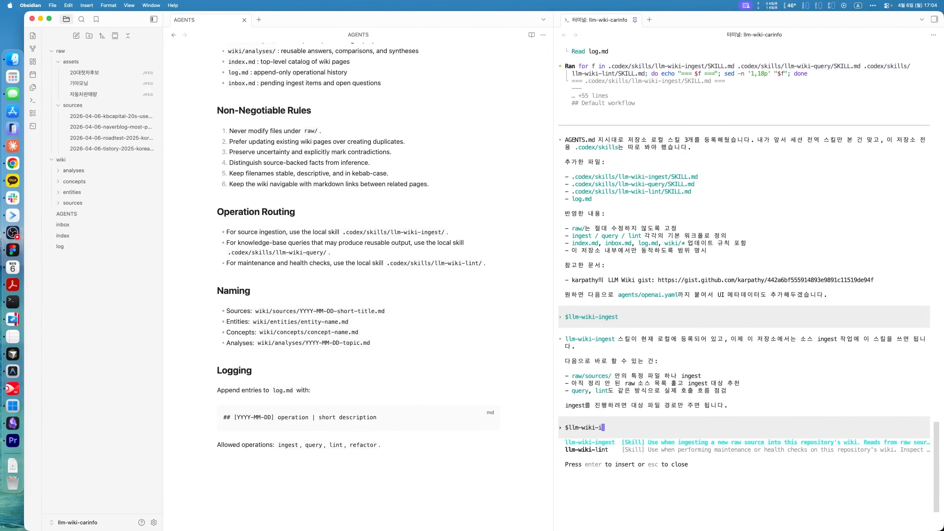
type("ngest 이")
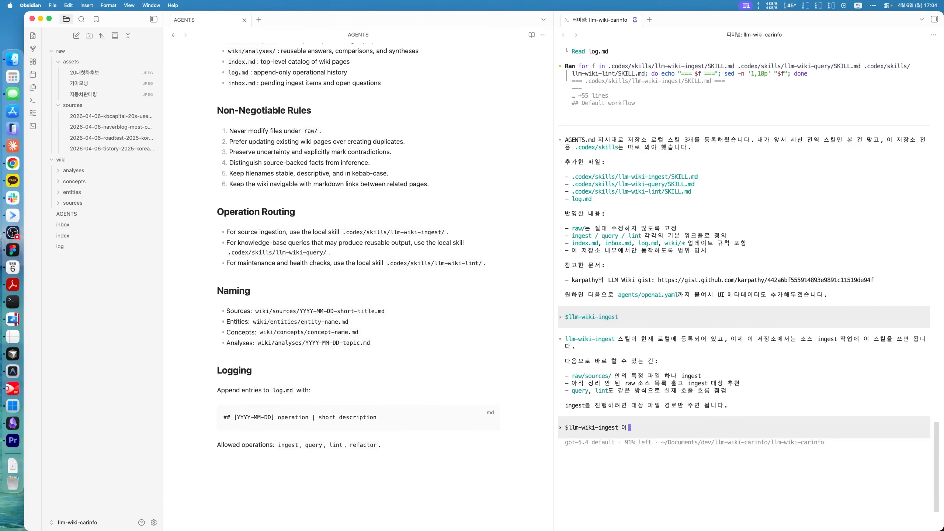
type("거 raw 폴더 가서 보고 하면 돼.")
key("Return")
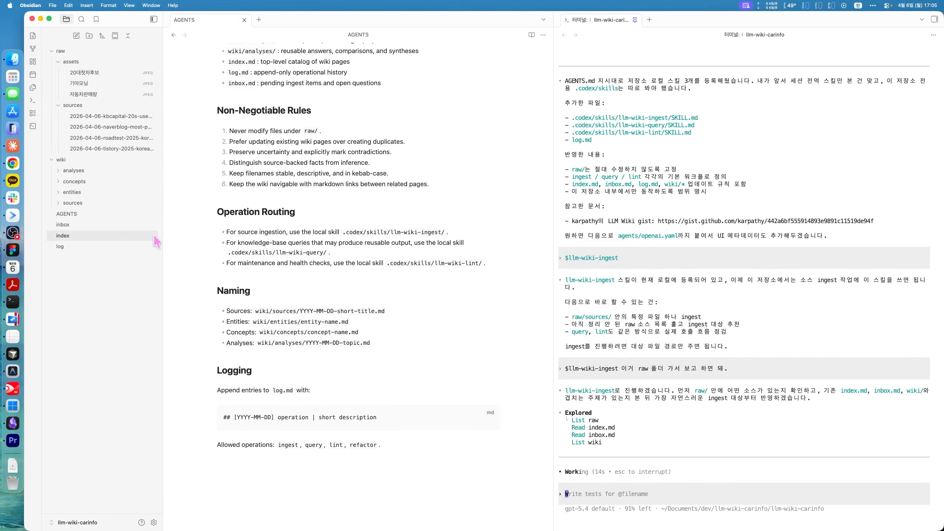
mouse_move(159, 248)
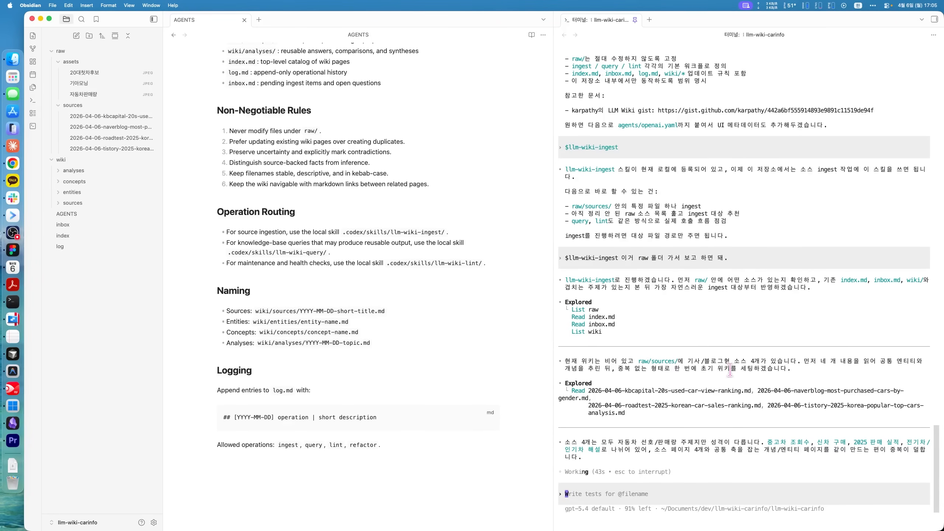
left_click_drag(572, 441, 798, 449)
left_click(797, 449)
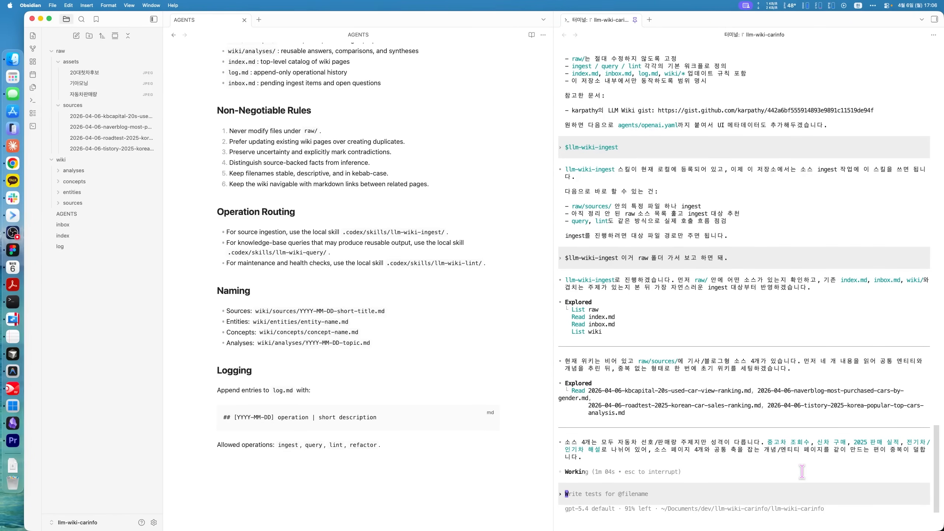
Step: Switch to Chrome, return to the Google results and open the Daum article about buying a Benz instead of a Morning
left_click(12, 163)
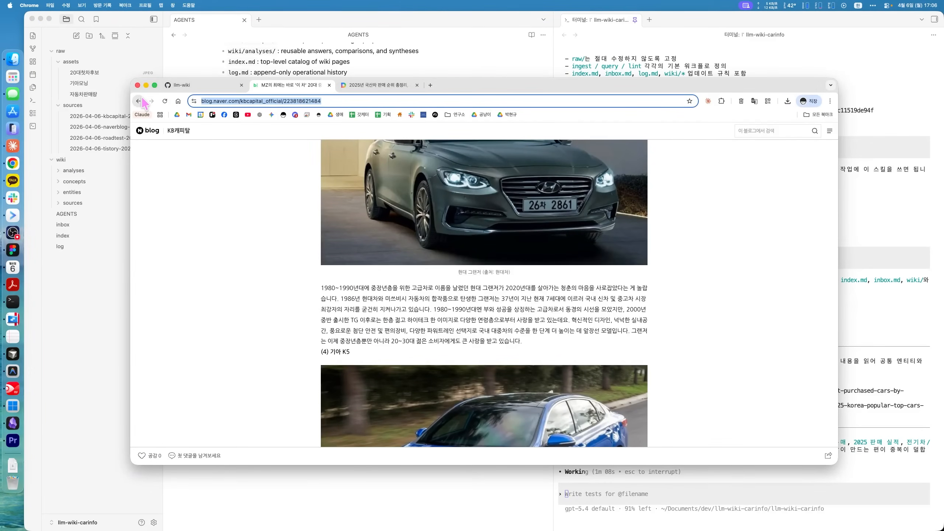
left_click(140, 101)
scroll(417, 301, "down", 5)
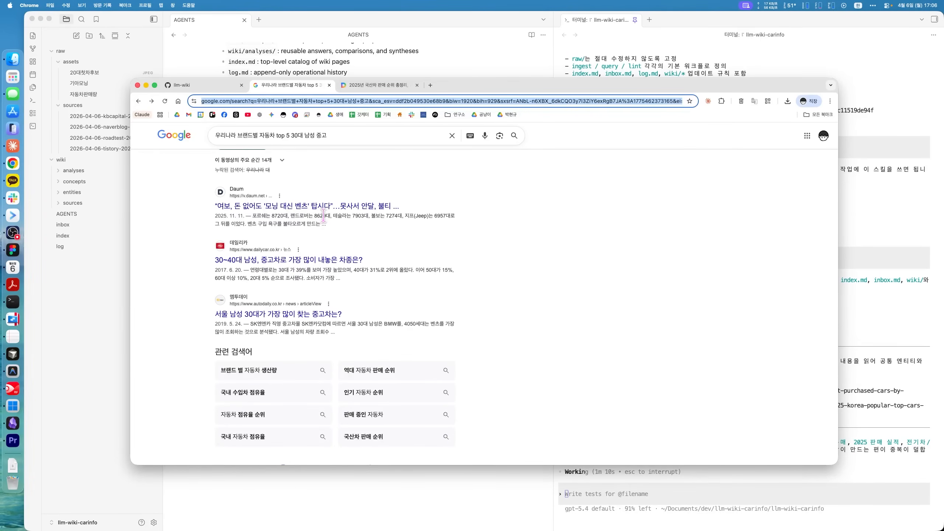
left_click(323, 206)
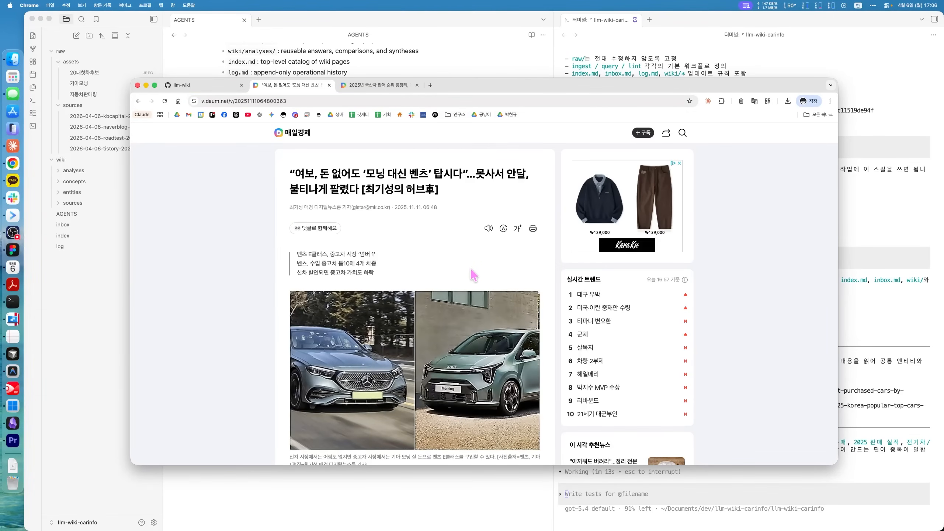
Step: Skim the Daum article on used imported cars, copy its web address and switch back to Obsidian
scroll(456, 270, "down", 3)
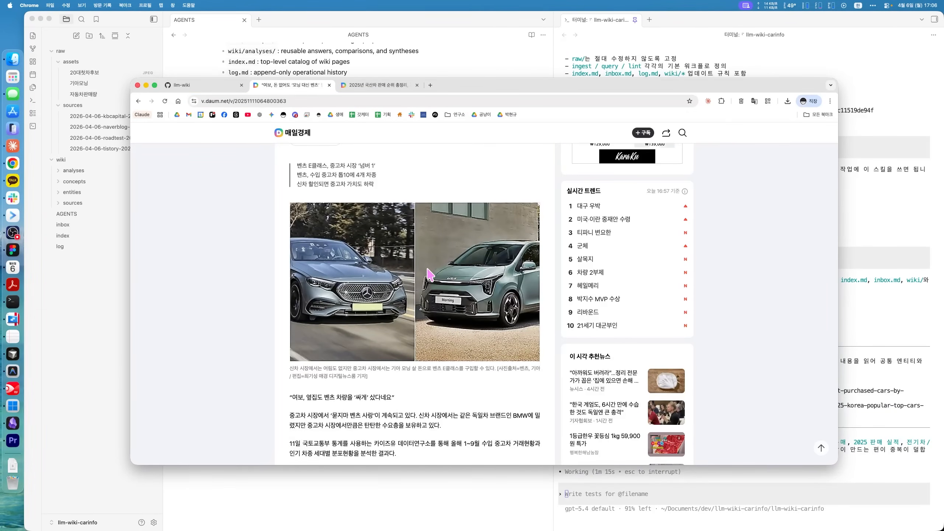
scroll(428, 264, "up", 3)
scroll(429, 260, "down", 6)
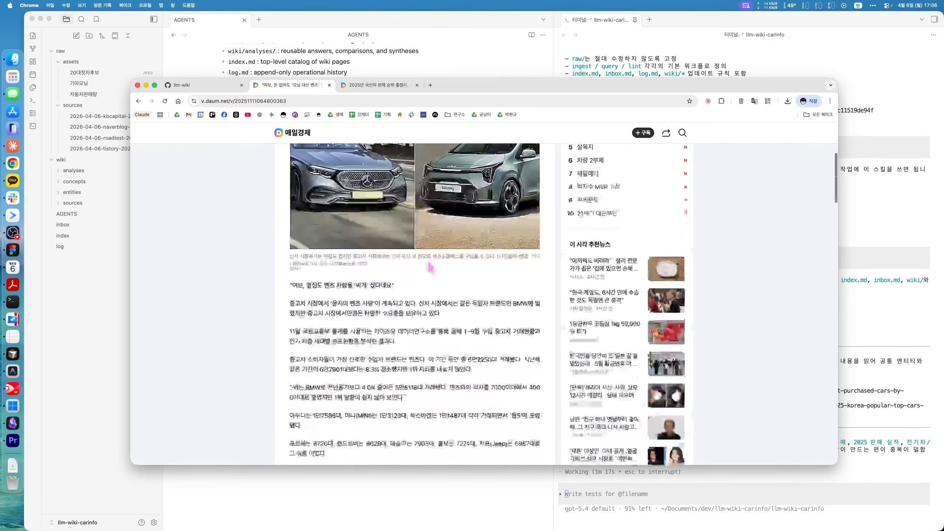
scroll(430, 266, "down", 5)
left_click(332, 100)
key("super+c")
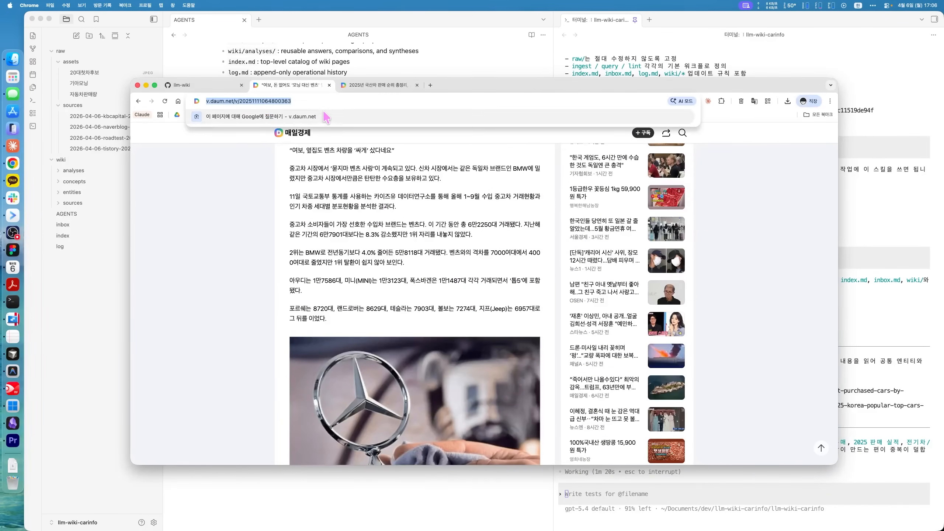
key("Escape")
left_click(408, 489)
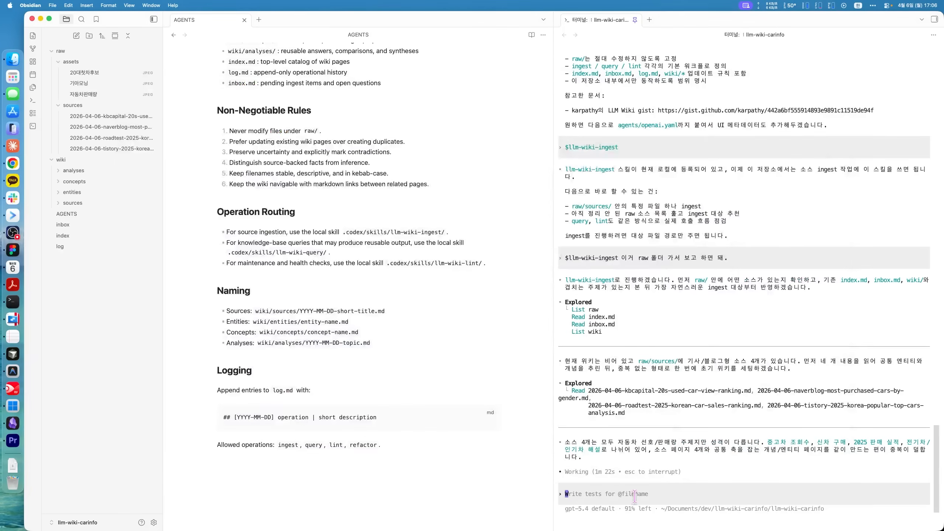
Step: Open a second terminal with the integrated profile darwinIntegratedDefault and start codex in it
left_click(649, 20)
left_click(716, 20)
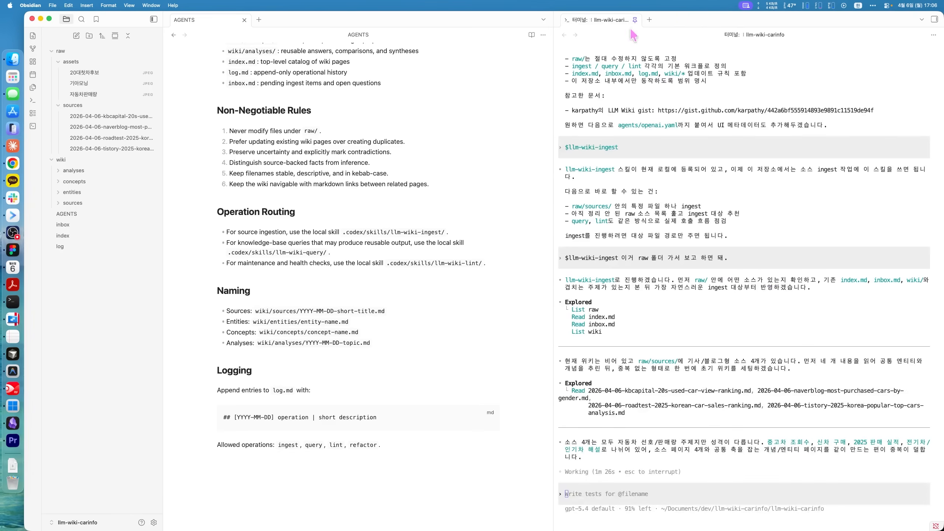
left_click(33, 126)
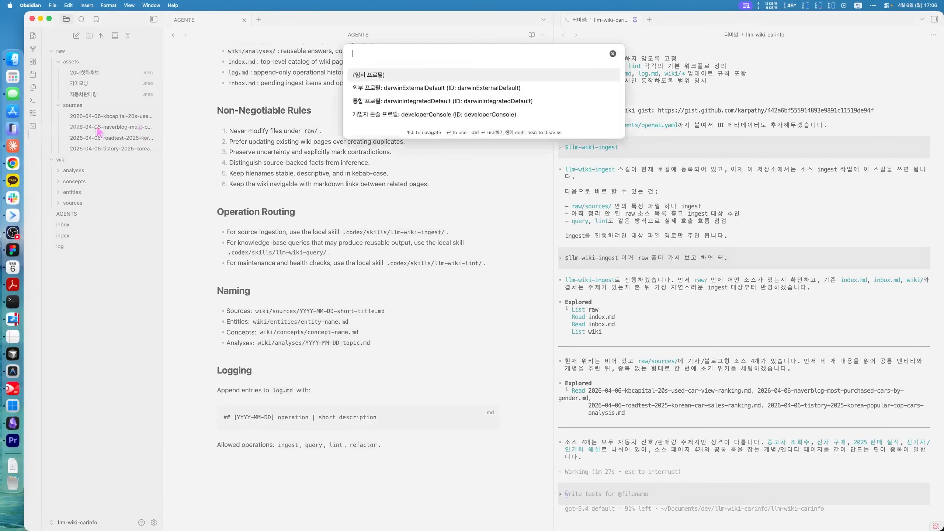
left_click(417, 100)
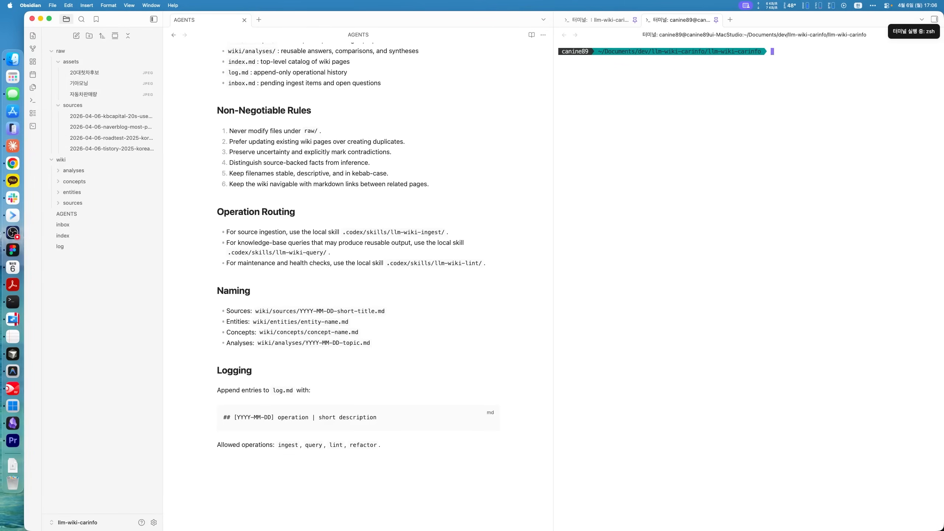
type("codex")
key("Return")
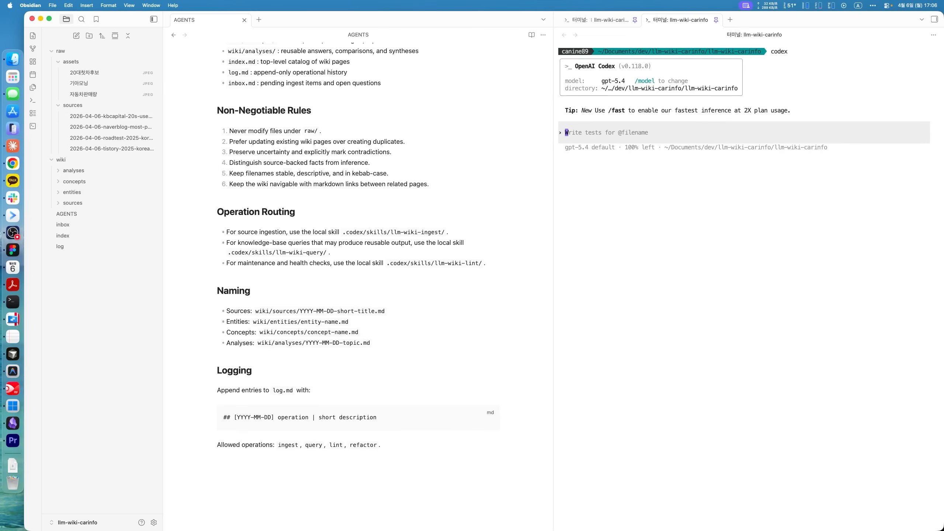
key("super+v")
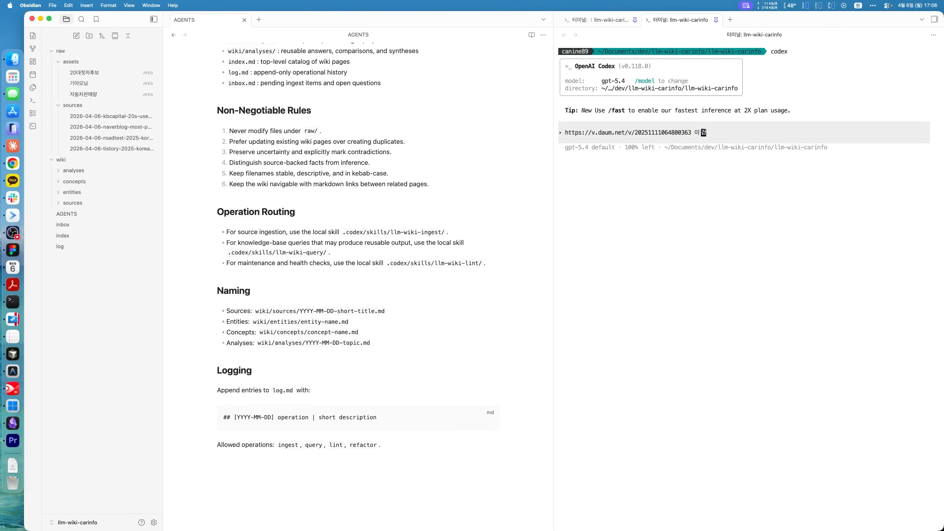
type("이거도 raw에 넣어줘")
key("Return")
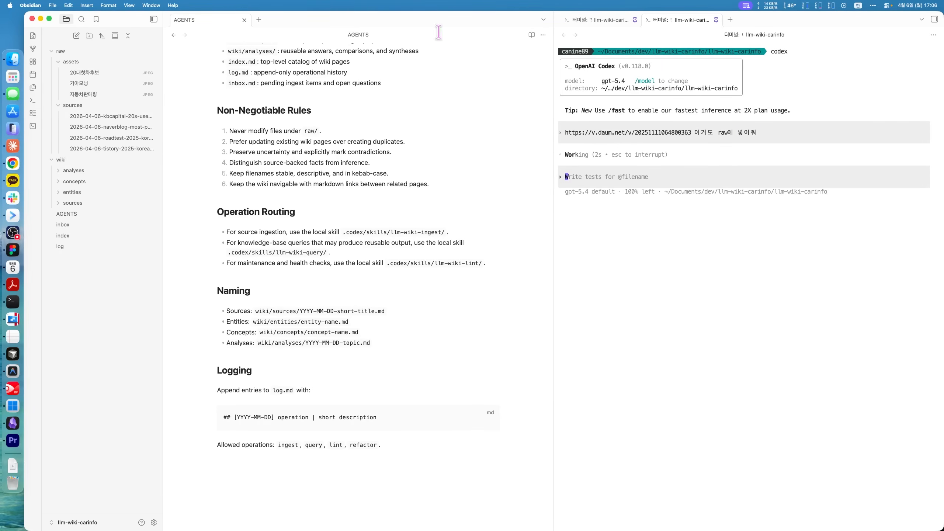
Step: Check the progress of both Codex sessions and look into the wiki's analyses folder
left_click(605, 20)
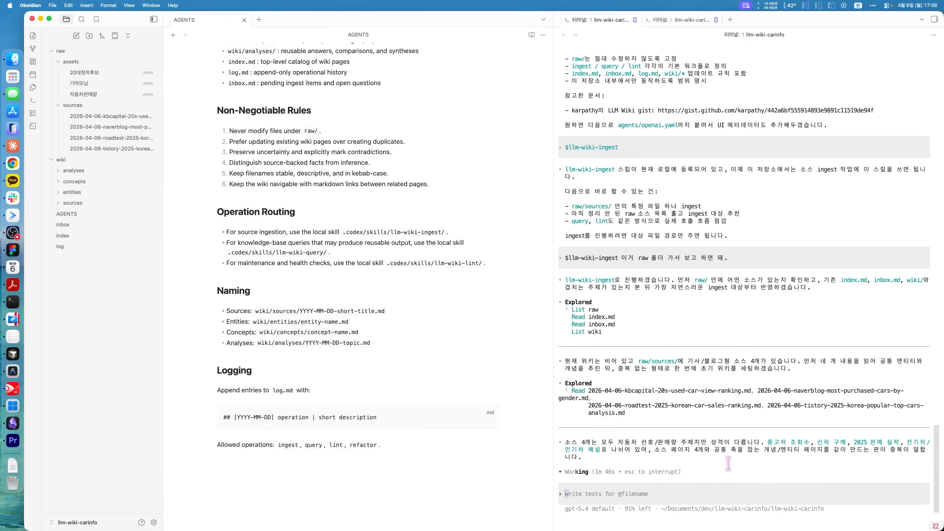
left_click(693, 22)
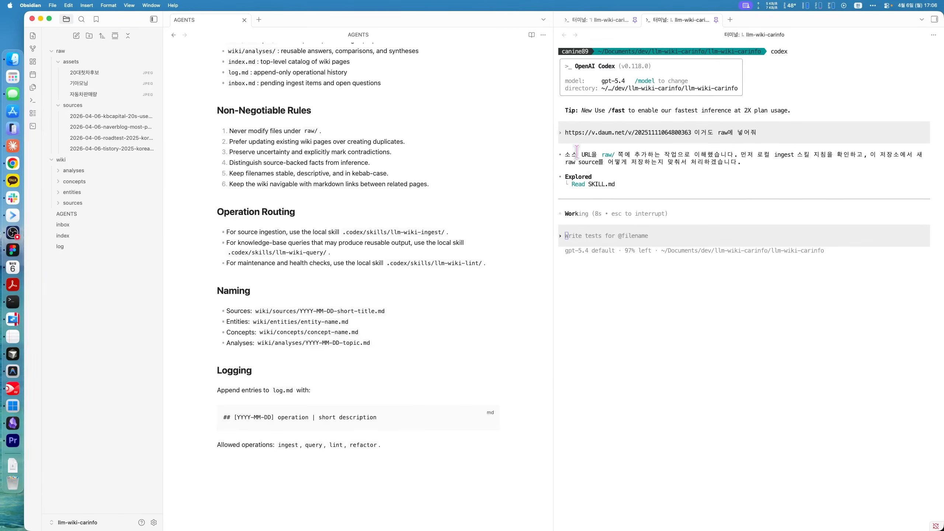
left_click(606, 23)
left_click(684, 21)
mouse_move(692, 20)
left_mouse_down()
mouse_move(677, 348)
mouse_move(675, 26)
left_mouse_up()
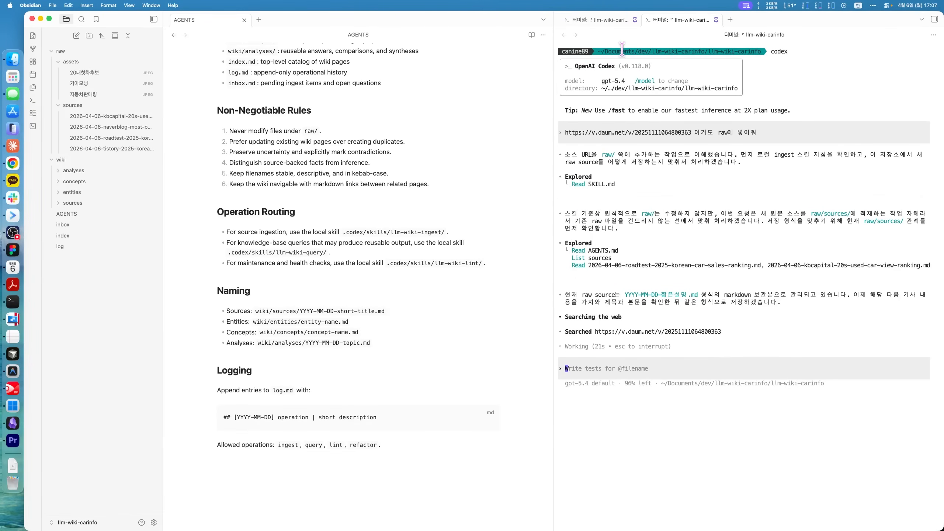
left_click(606, 20)
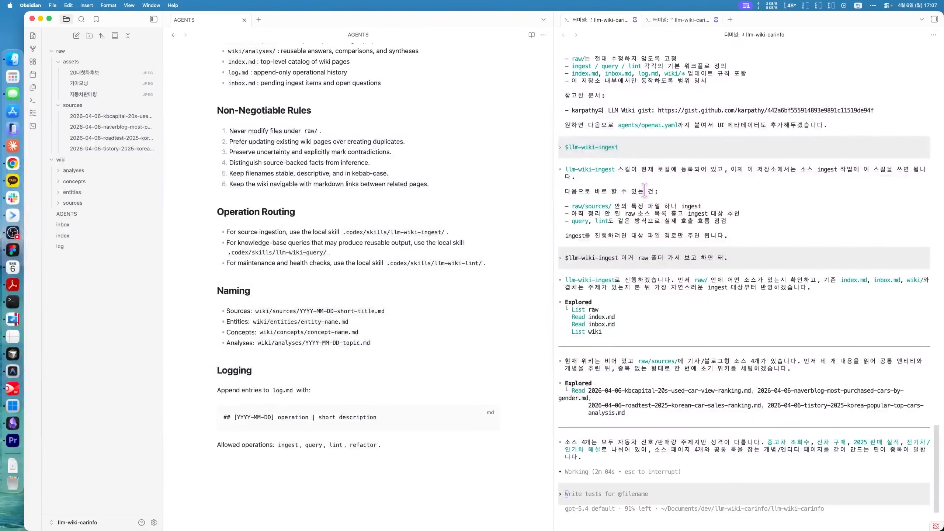
left_click(91, 171)
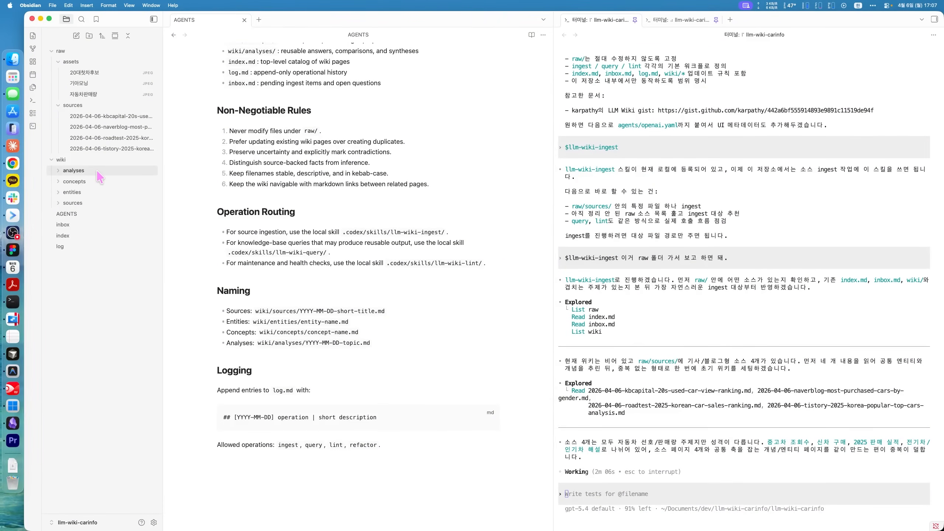
Step: Review the Layout section of the AGENTS note alongside the wiki subfolders and check the second Codex session's output
left_click(90, 192)
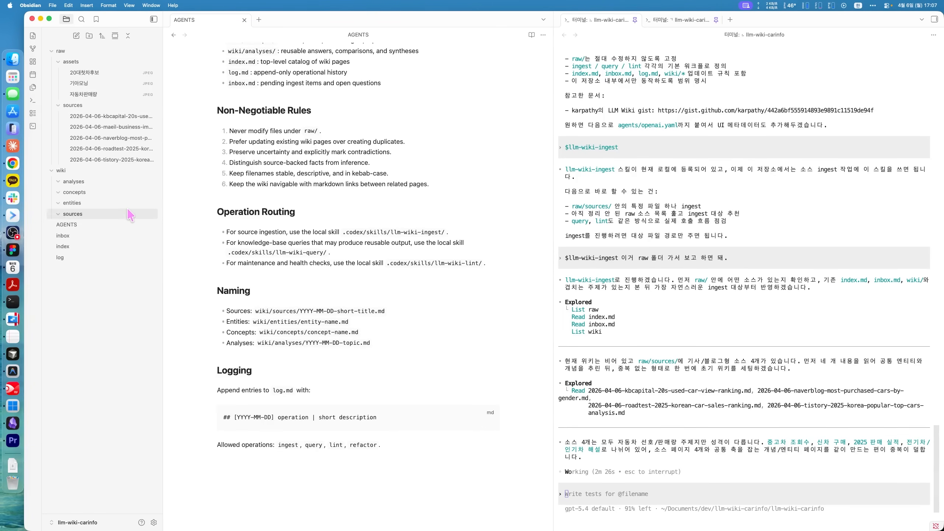
left_click(67, 224)
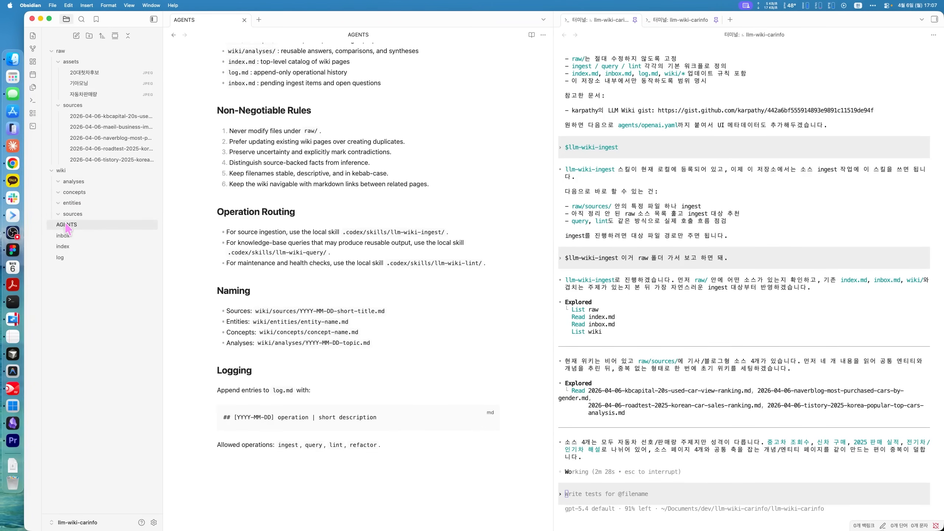
scroll(303, 217, "up", 3)
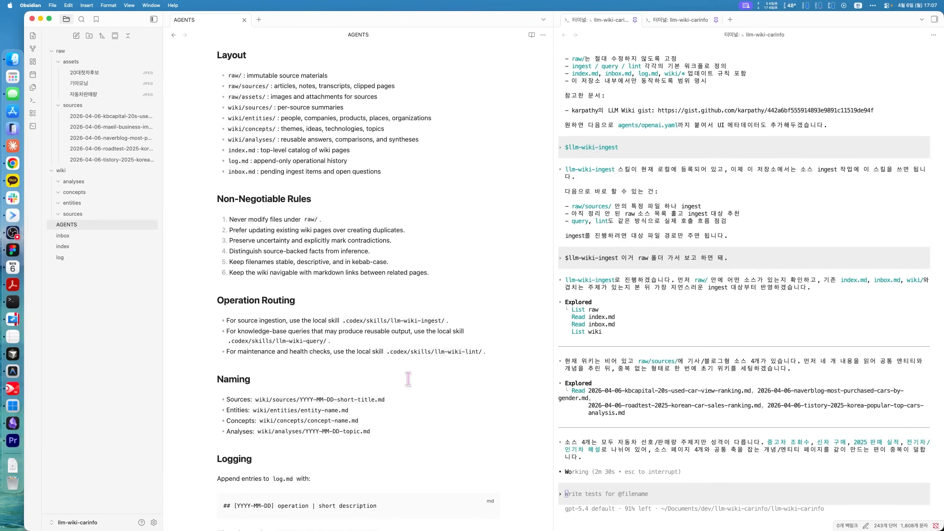
scroll(358, 313, "up", 5)
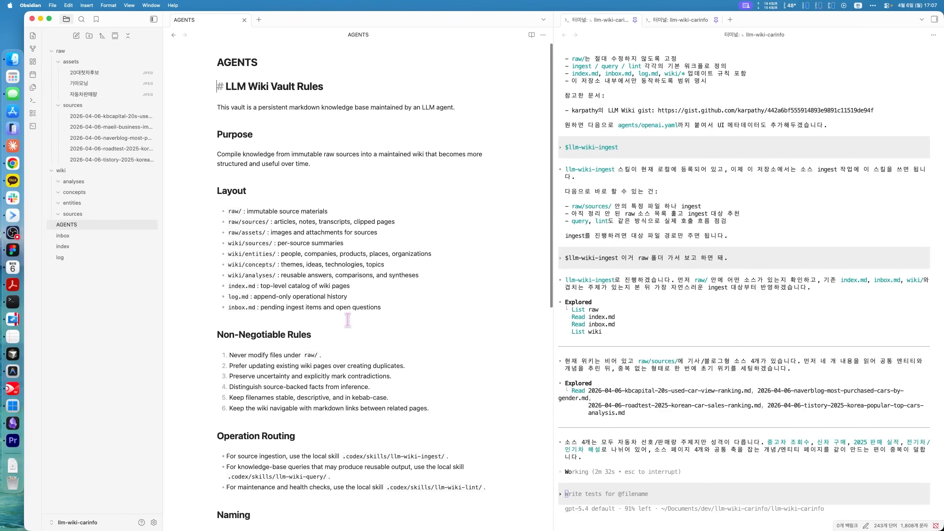
left_click_drag(226, 222, 324, 307)
left_click(324, 302)
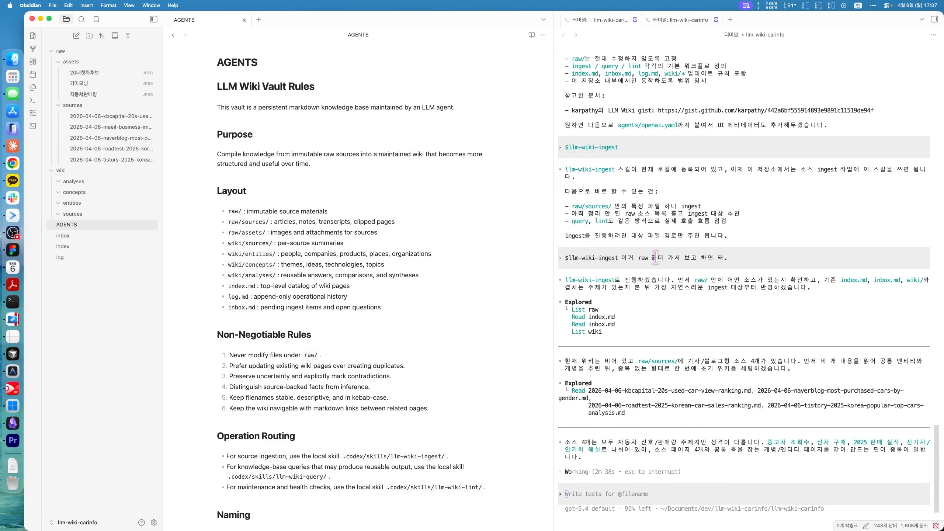
left_click(682, 20)
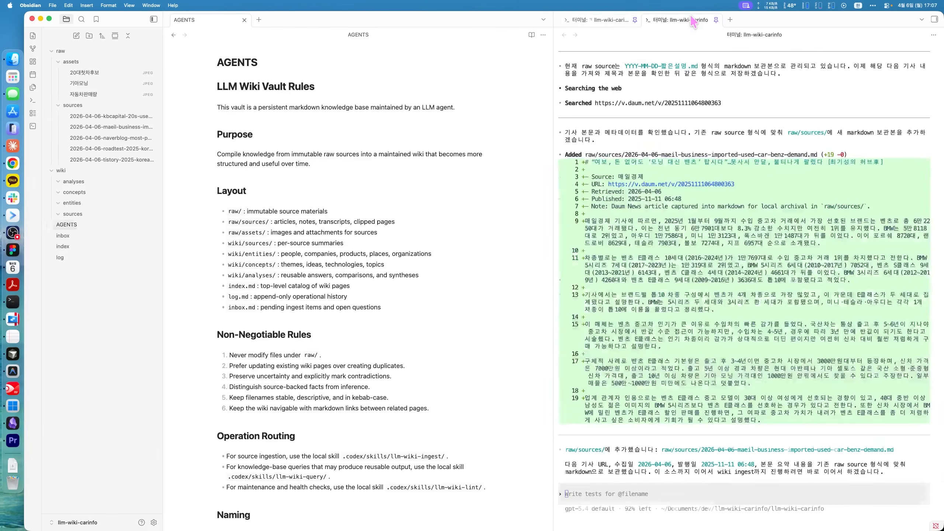
left_click(582, 23)
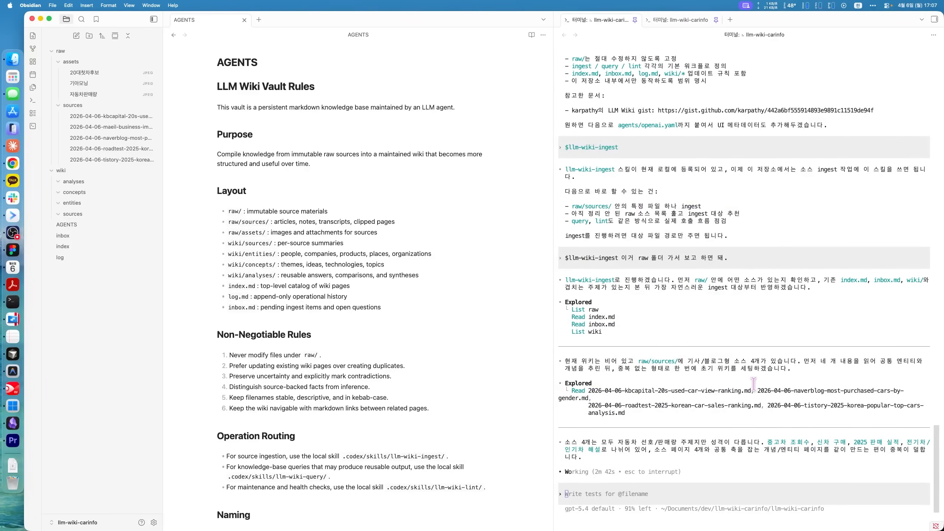
key("Caps_Lock")
type("$l")
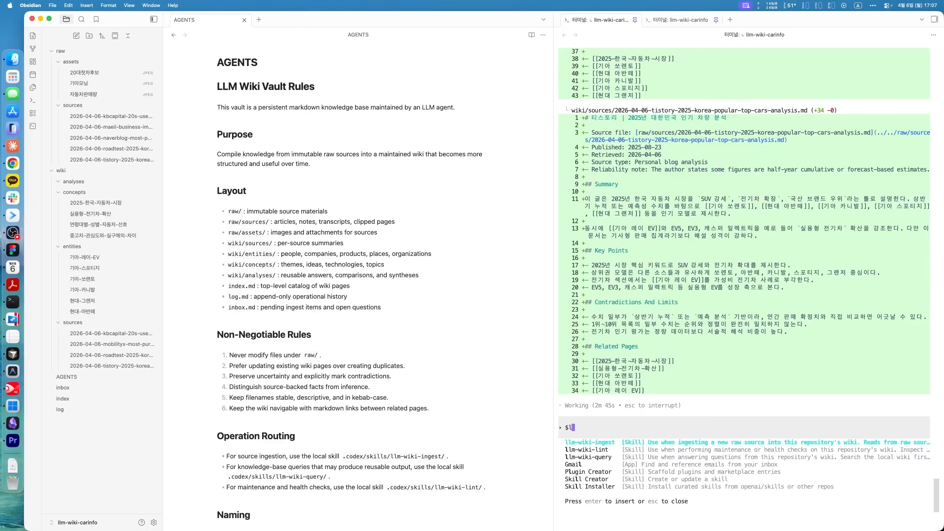
key("Down")
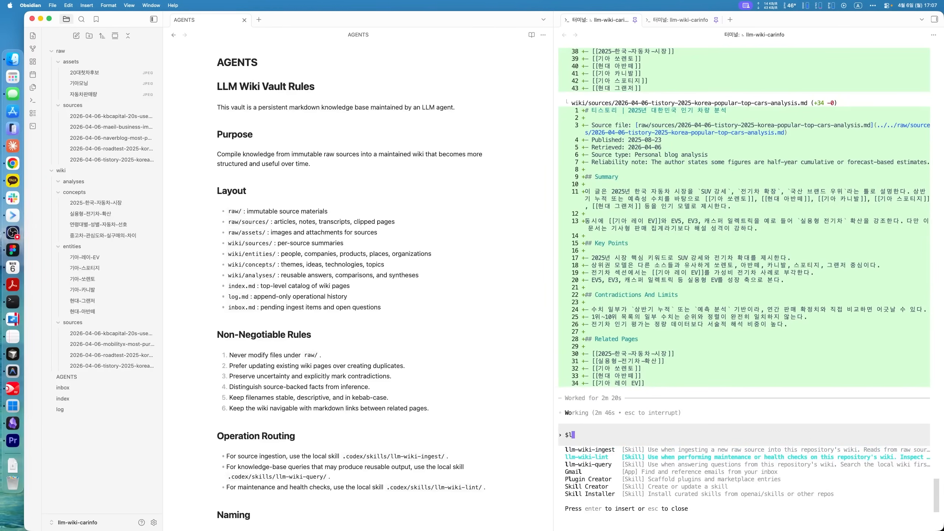
key("BackSpace")
key("BackSpace")
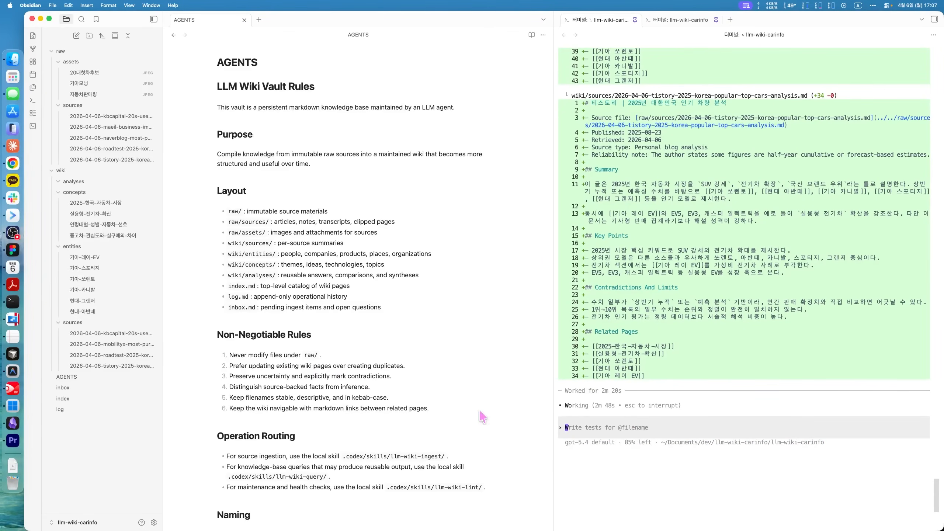
Step: Look through the generated entity pages in wiki/entities, such as 기아-쏘렌토, 기아-카니발 and 기아-레이-EV
left_click(279, 335)
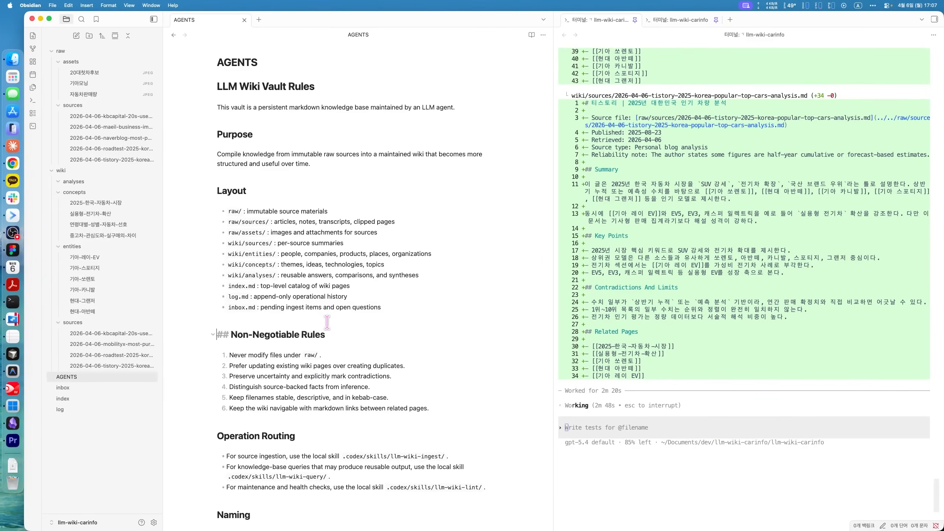
left_click(92, 258)
left_click(89, 268)
left_click(90, 278)
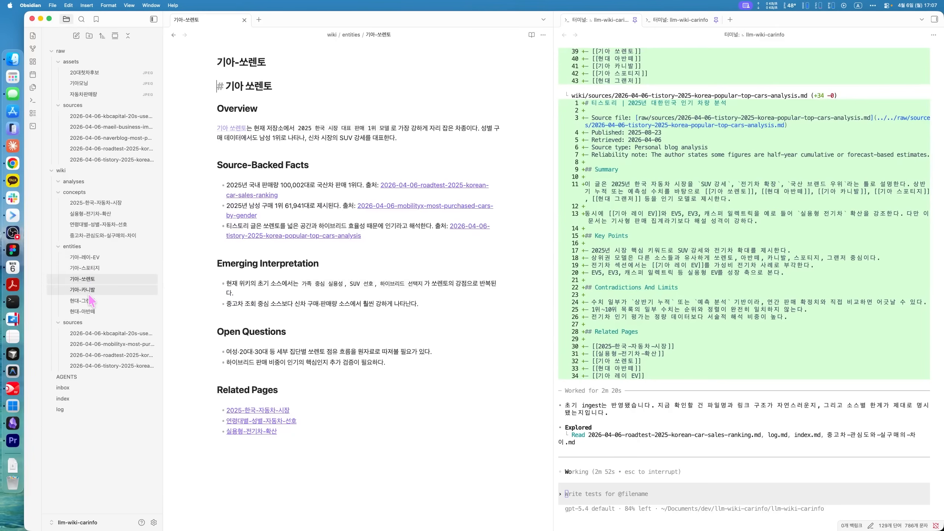
left_click(89, 291)
left_click(90, 300)
left_click(89, 311)
left_click(89, 291)
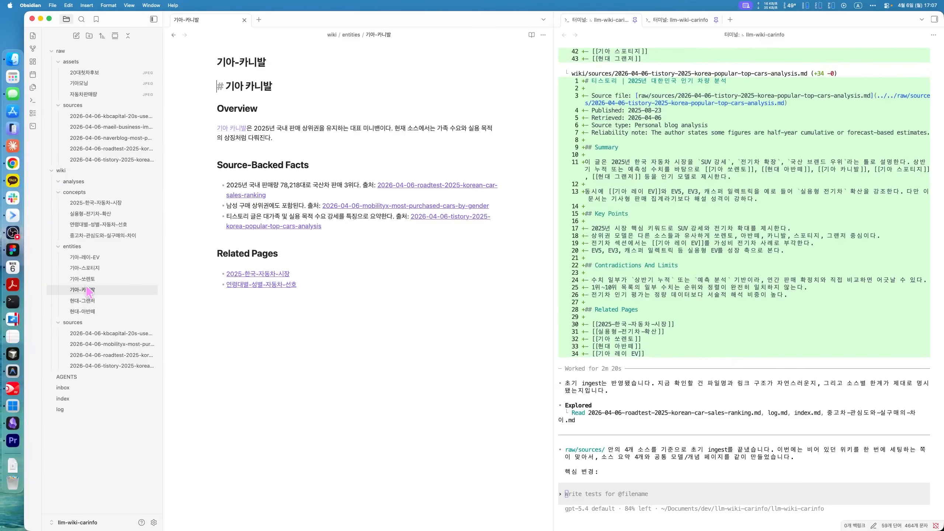
left_click(89, 267)
left_click(89, 257)
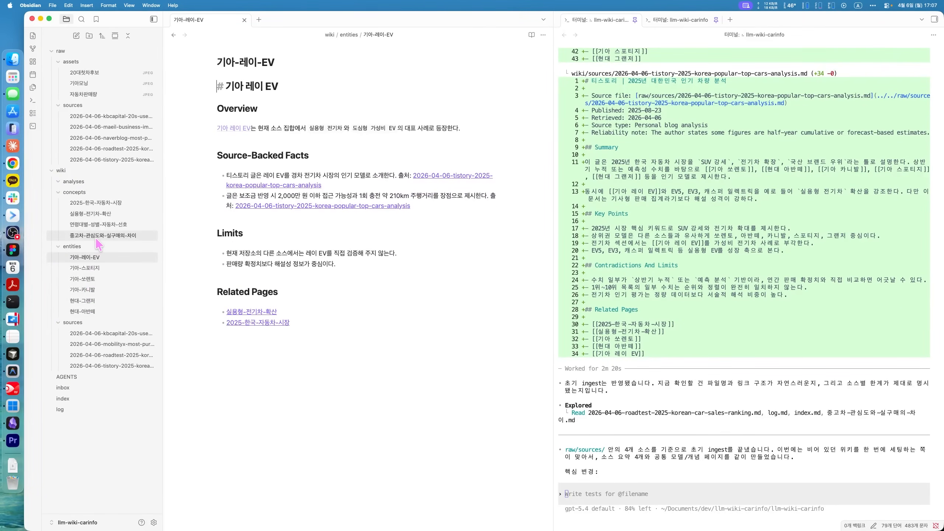
Step: Look through the generated concept pages in wiki/concepts, including 2025-한국-자동차-시장, 연령대별-성별-자동차-선호 and 중고차-관심도와-실구매의-차이
left_click(98, 236)
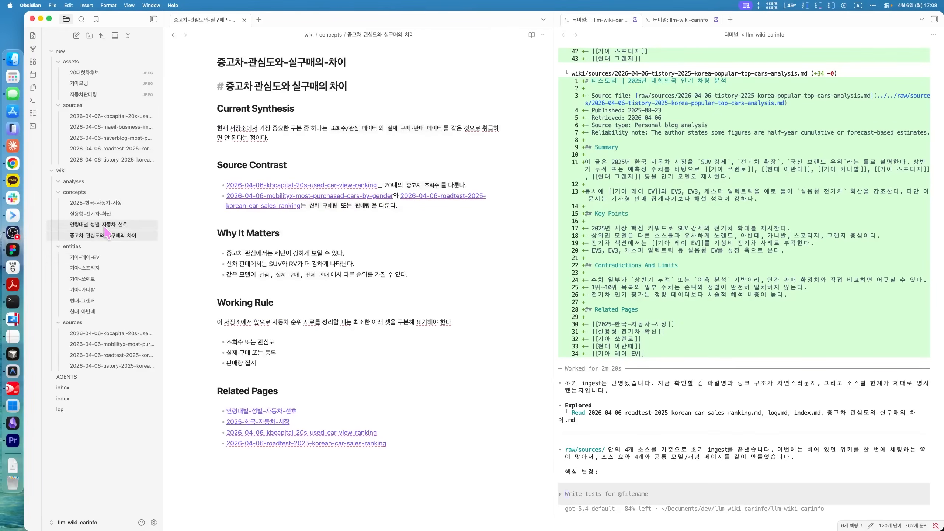
left_click(106, 224)
left_click(106, 213)
left_click(119, 202)
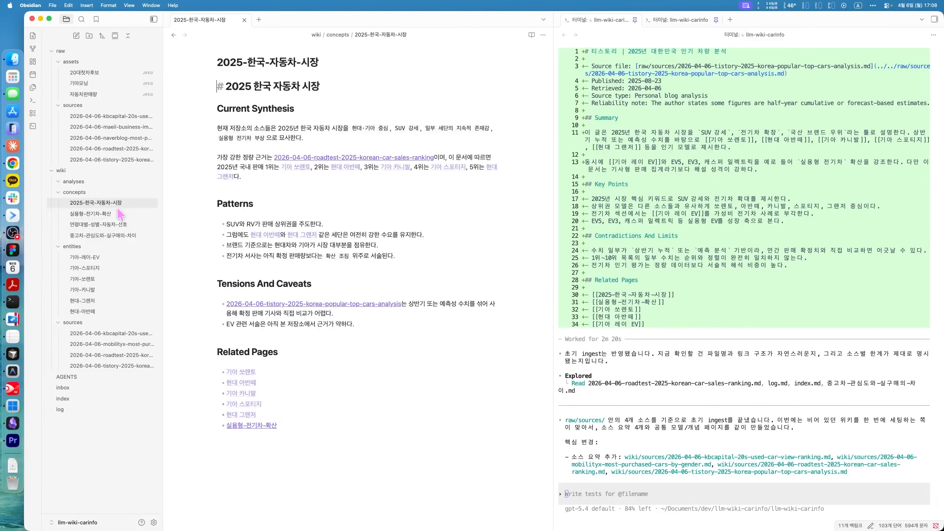
left_click(115, 224)
left_click(108, 203)
left_click(106, 214)
left_click(106, 225)
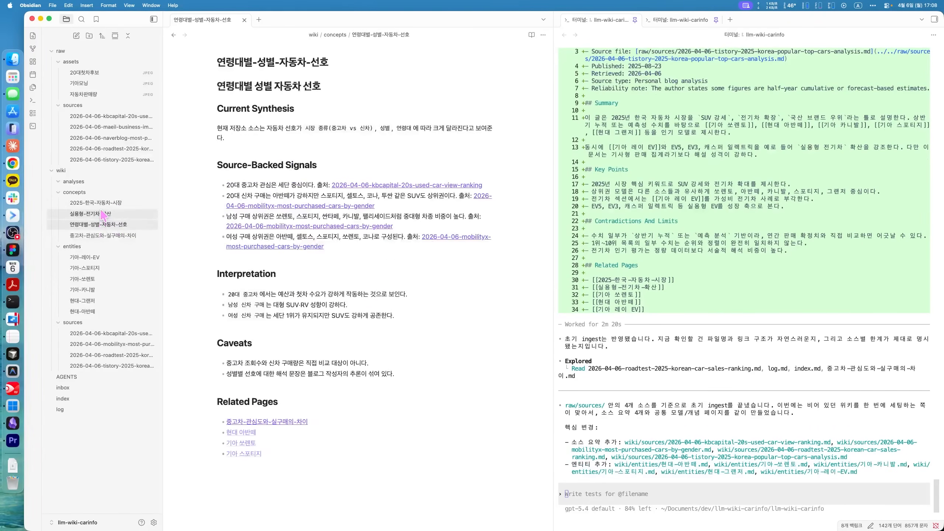
left_click(105, 214)
left_click(108, 203)
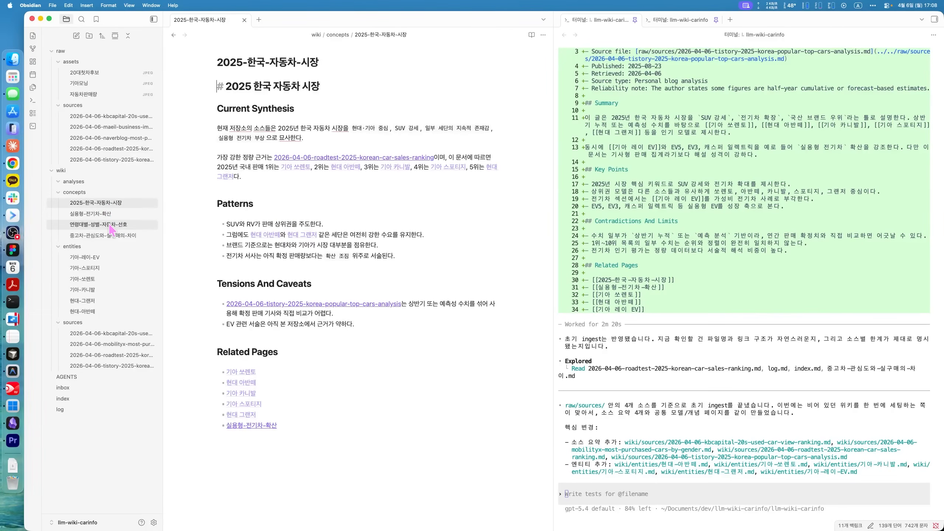
left_click(113, 224)
left_click(104, 235)
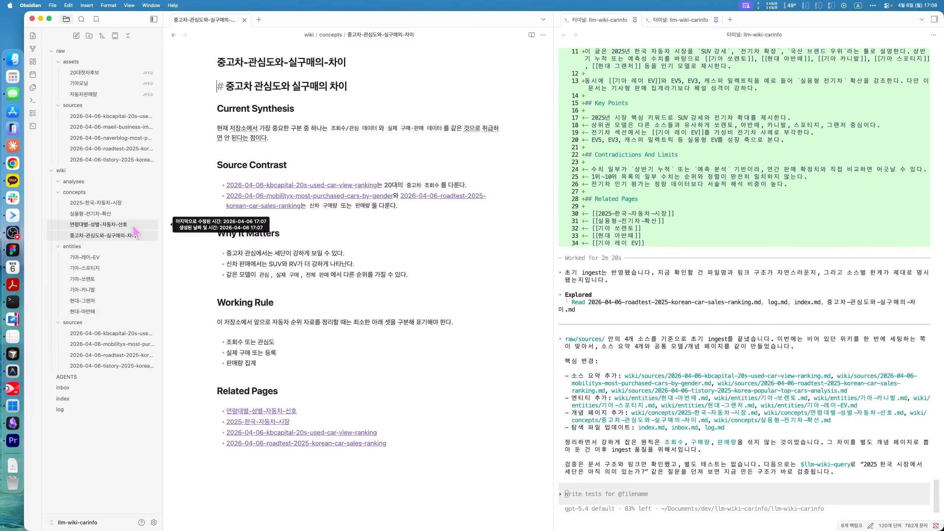
Step: Look through the four source summaries in wiki/sources, from the kbcapital one to the tistory one
left_click(132, 334)
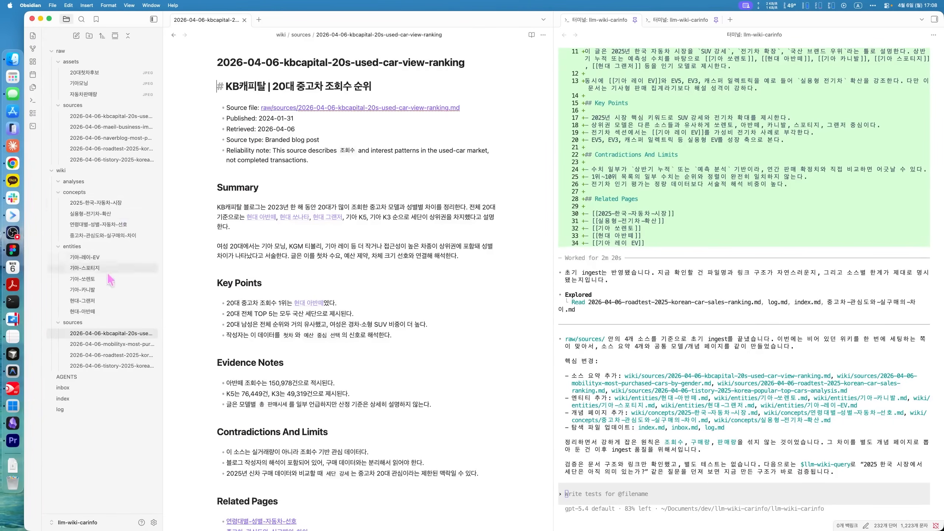
scroll(353, 294, "down", 5)
left_click(123, 344)
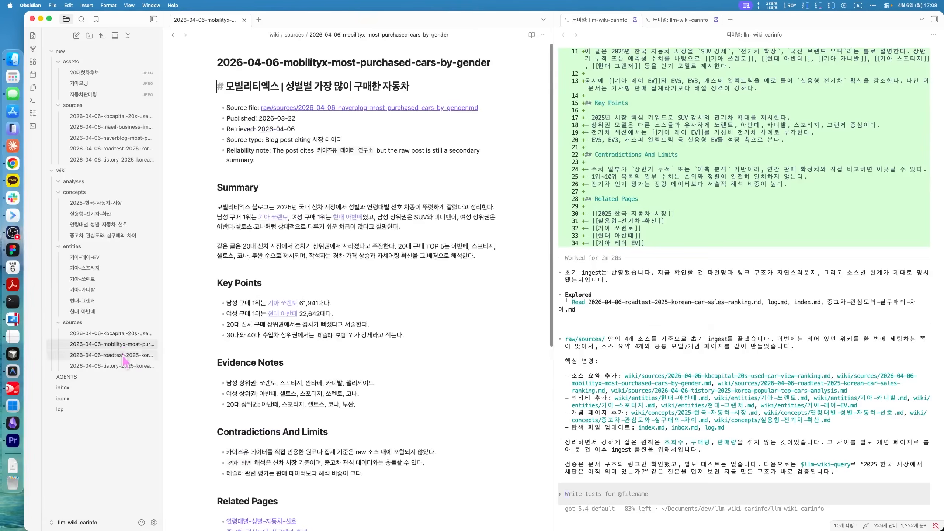
left_click(125, 355)
left_click(121, 365)
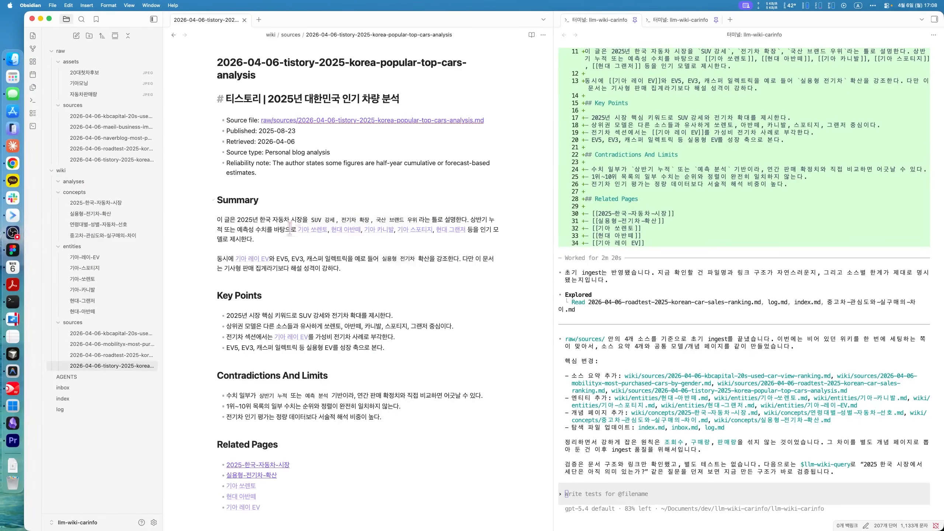
Step: Explore the vault's graph view and open the 현대-그랜저 and 실용형-전기차-확산 pages from their nodes
left_click(33, 49)
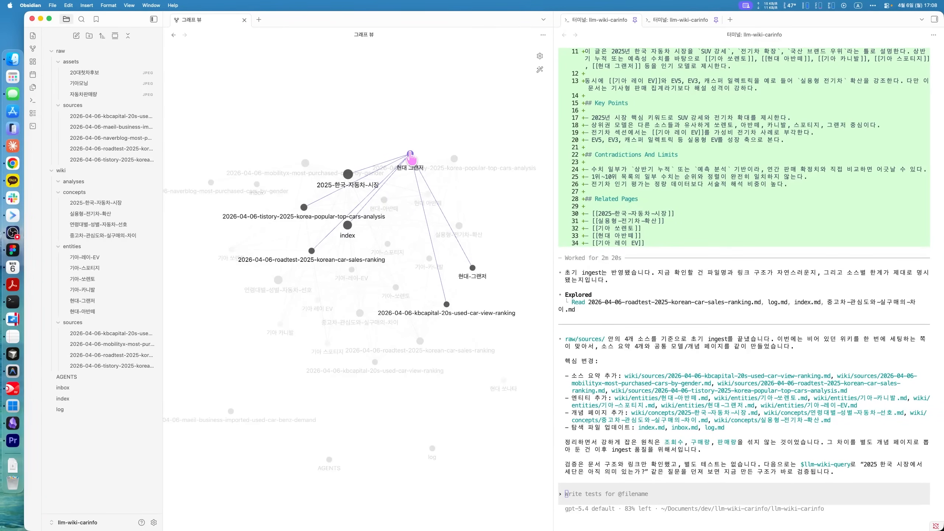
left_click(472, 267)
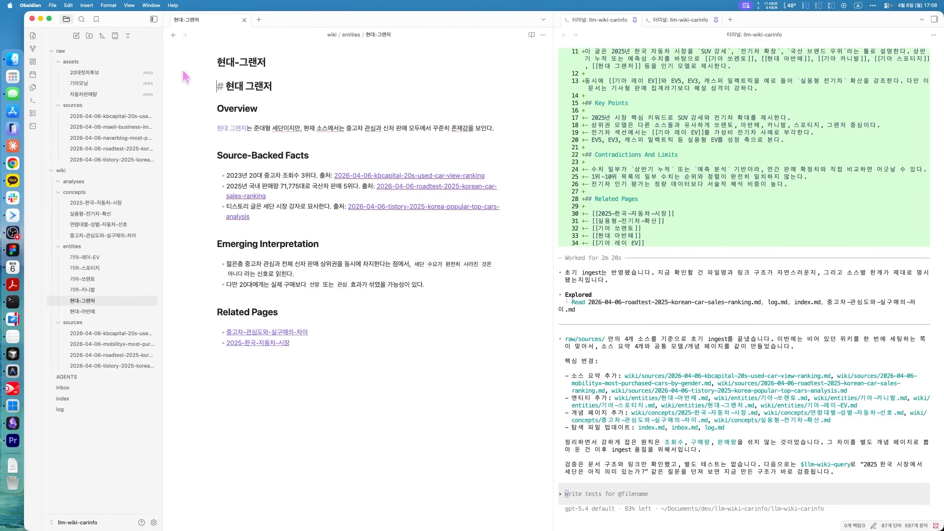
left_click(32, 50)
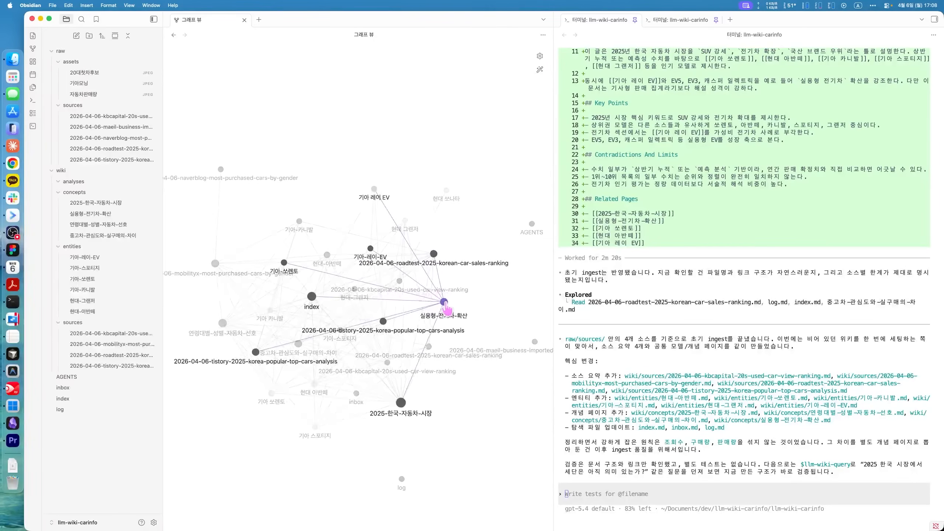
left_click(445, 298)
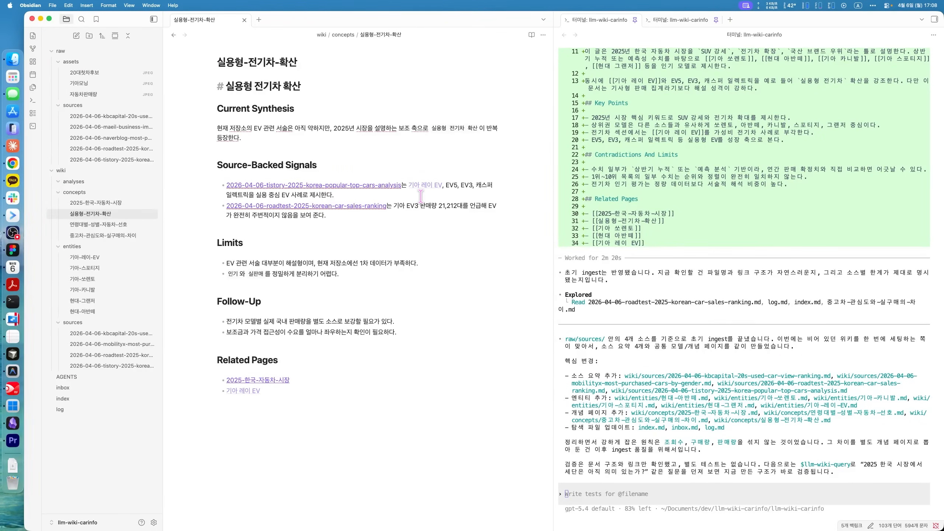
Step: Run the $llm-wiki-ingest skill again in the first Codex session
left_click(605, 487)
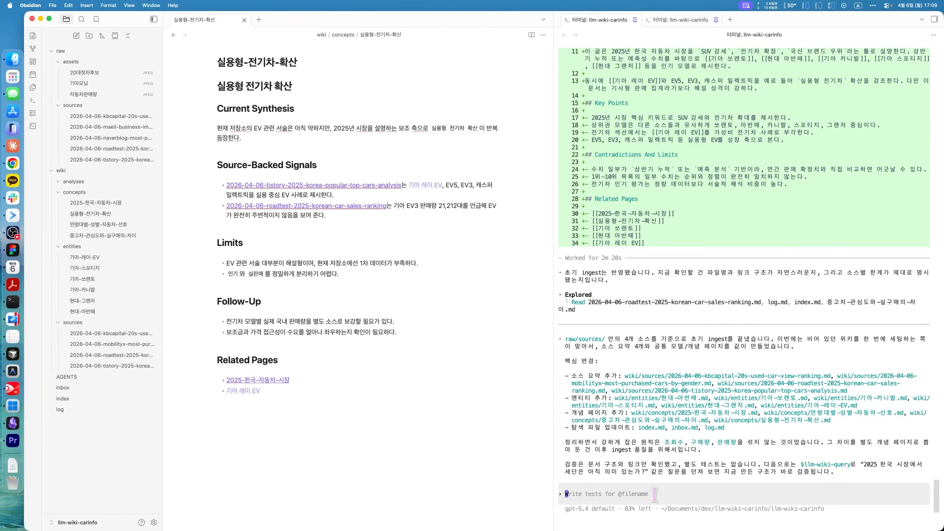
type("$lli")
key("Return")
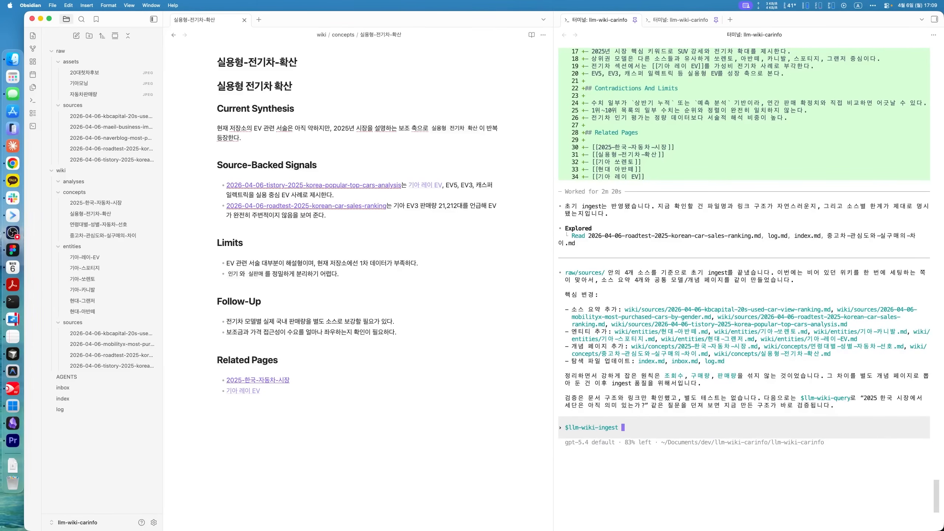
key("Return")
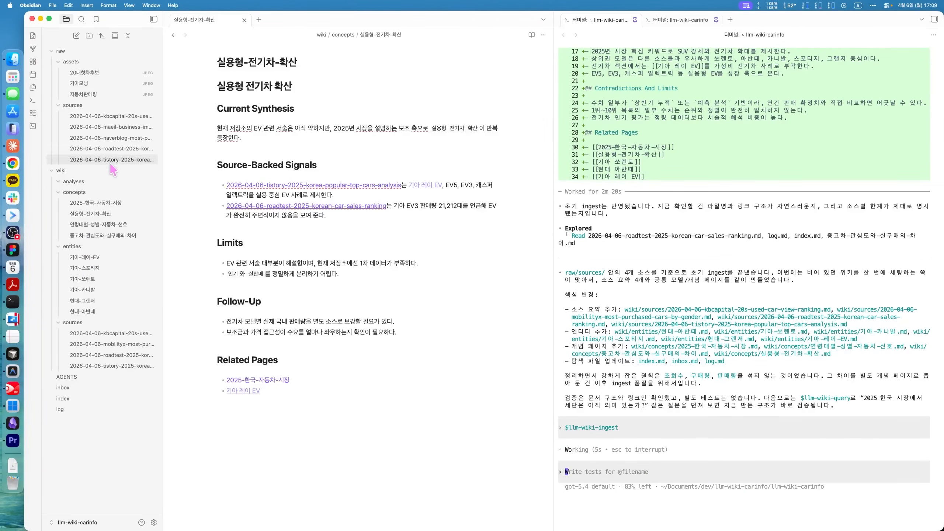
Step: Read through the Daum article on imported used cars that the second Codex session saved to raw/sources
left_click(680, 19)
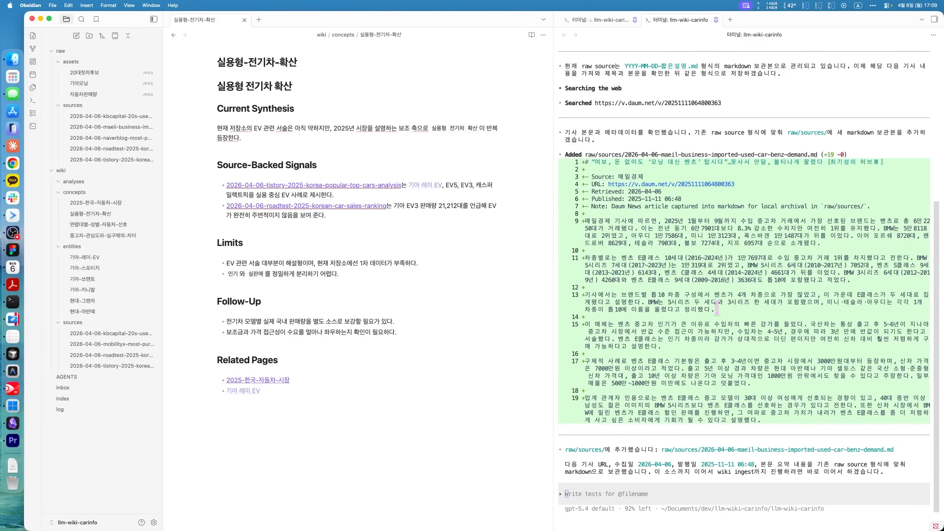
left_click_drag(599, 161, 810, 165)
left_click(783, 283)
left_click_drag(655, 235, 774, 400)
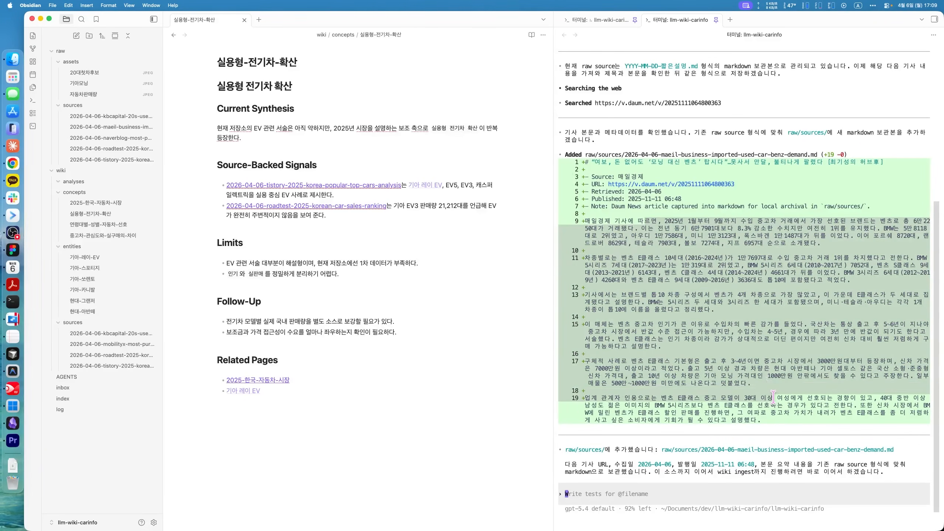
left_click(745, 371)
left_click_drag(623, 261, 766, 409)
left_click(767, 406)
left_click_drag(683, 258, 767, 331)
left_click(767, 337)
Step: Check the first Codex session's ingest progress and its notes on the raw/assets images
left_click(614, 21)
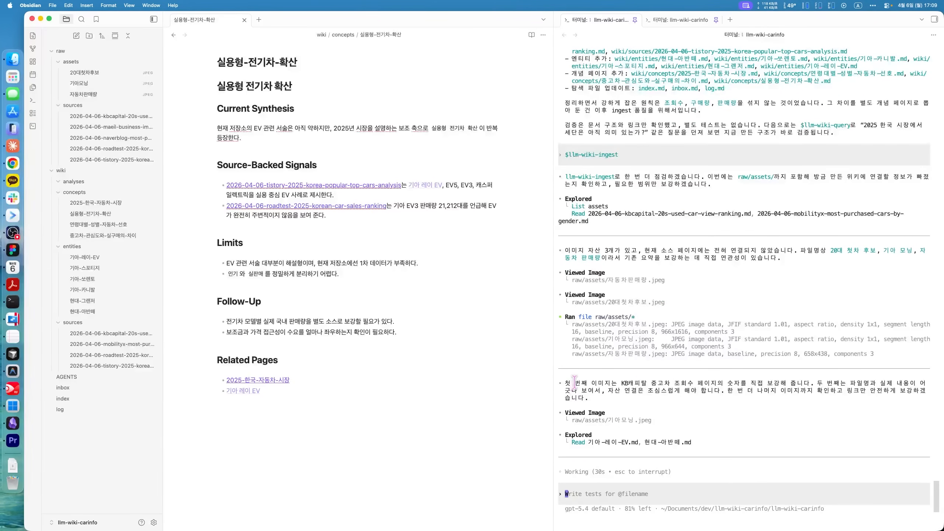
left_click_drag(705, 360, 868, 374)
left_click(868, 374)
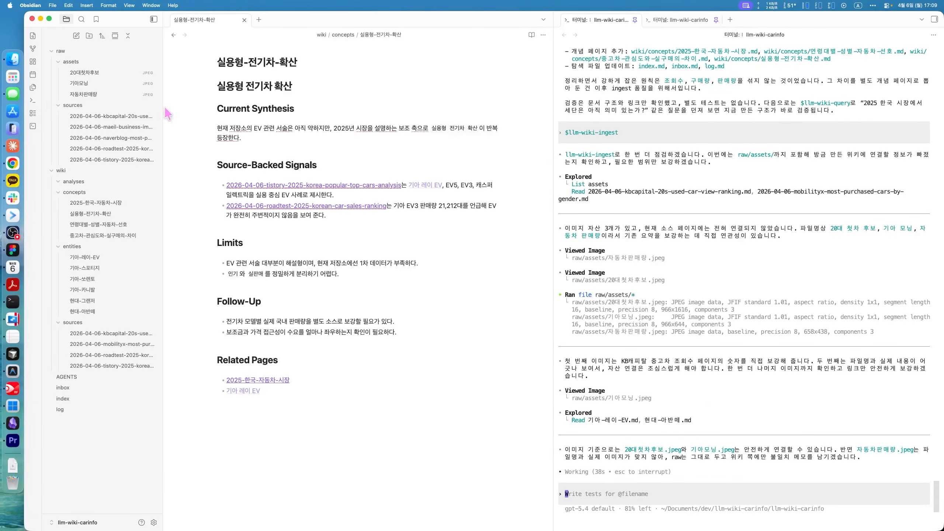
Step: View the 20대첫차후보, 기아모닝 and 자동차판매량 images in raw/assets
left_click(95, 77)
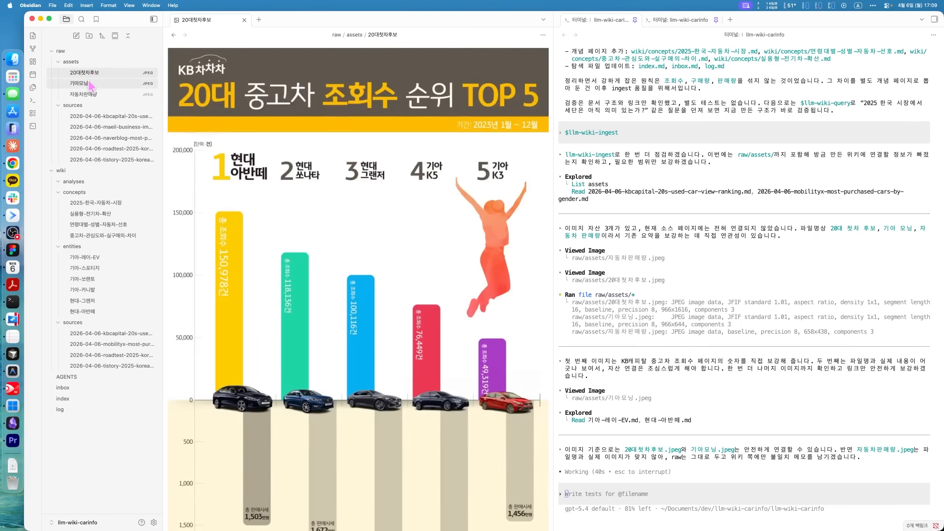
left_click(89, 87)
left_click(89, 95)
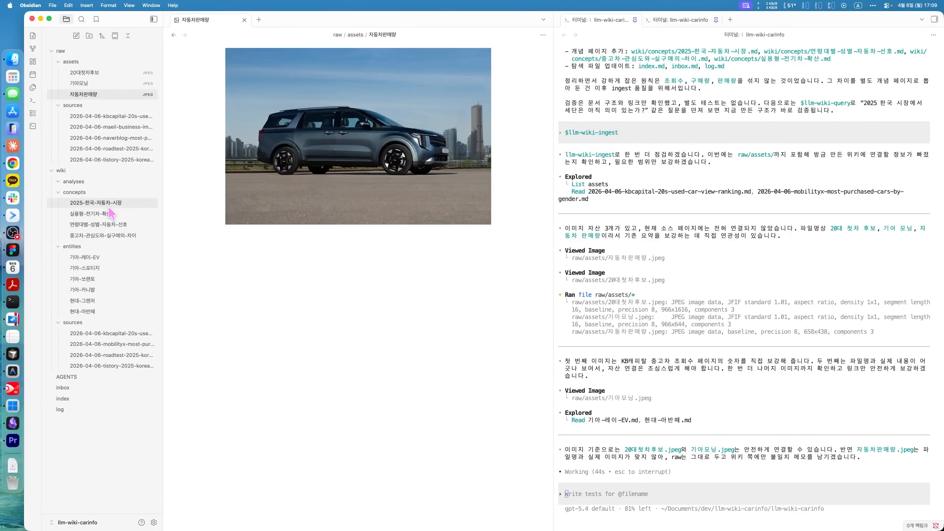
Step: Look through the four source summary pages in wiki/sources and open the vault's graph view
left_click(104, 334)
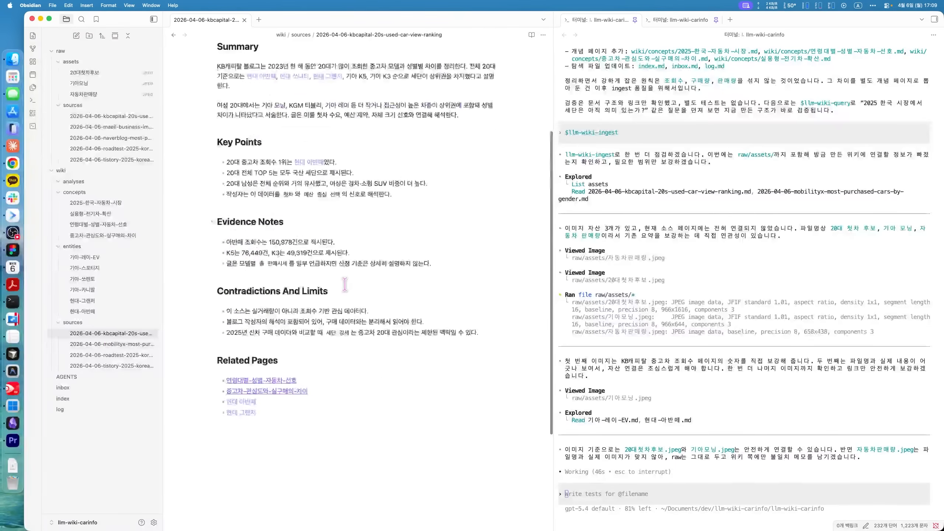
left_click(112, 344)
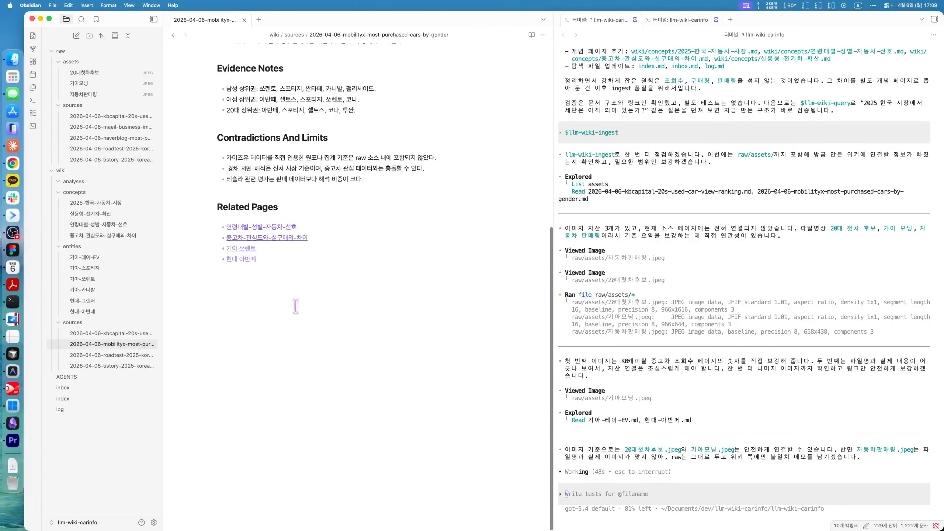
left_click(112, 355)
left_click(111, 366)
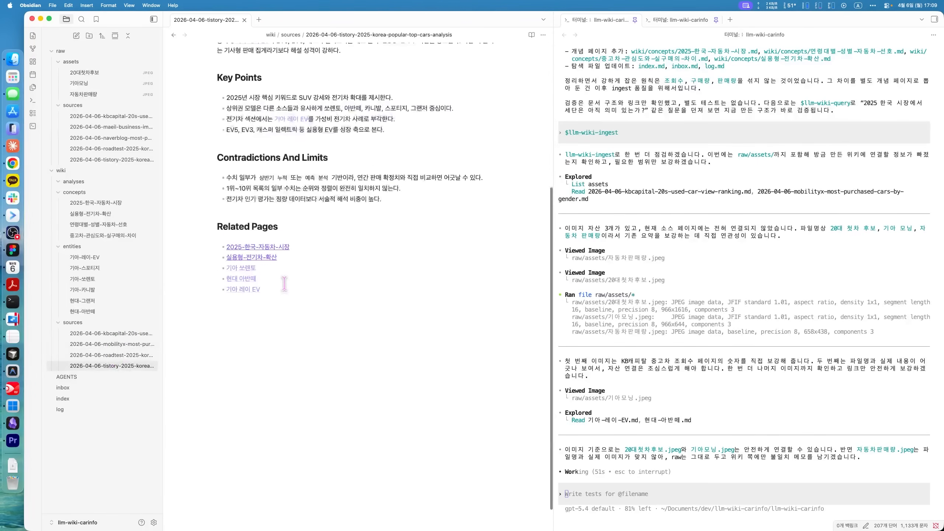
left_click(33, 48)
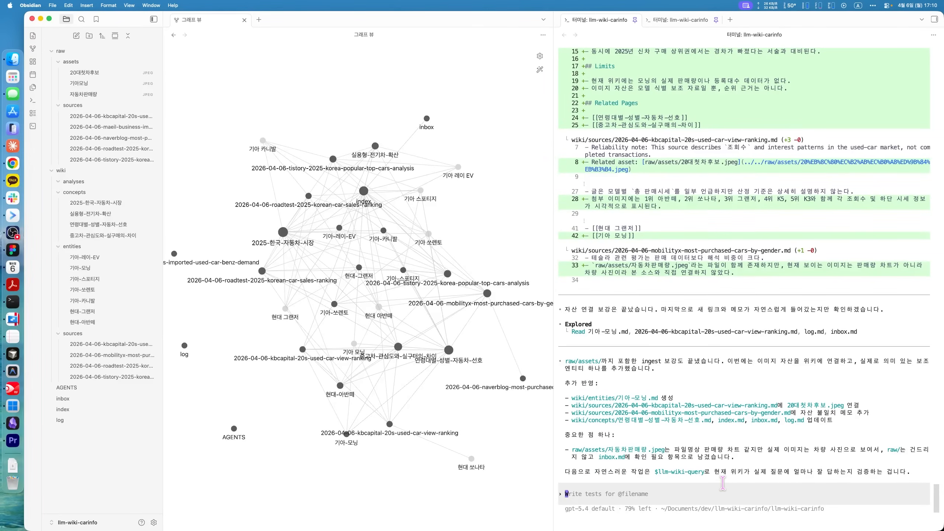
Step: Ask the first Codex session "$llm-wiki-query 내가 쌓은 지식에 따르면 기아 모닝은 어떤차야?"
left_click_drag(655, 474, 700, 475)
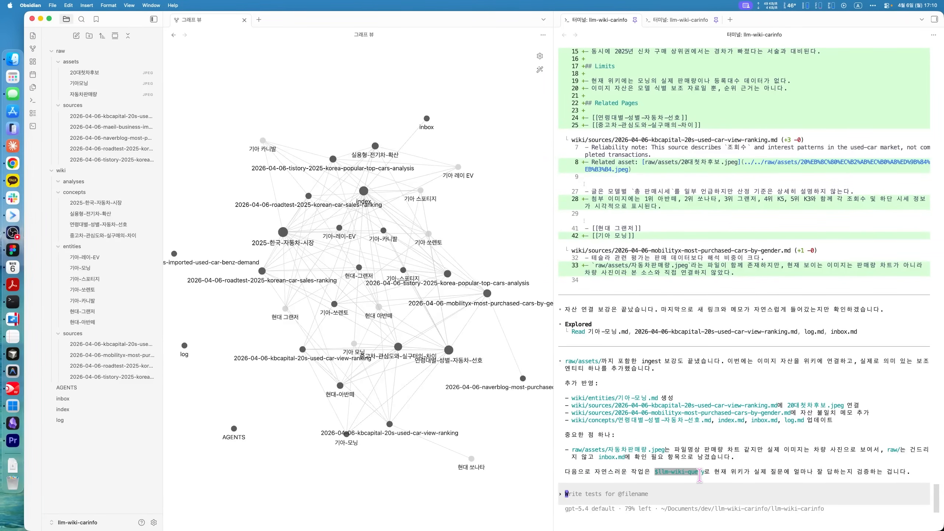
type("$llm-wiki-query")
type("sor")
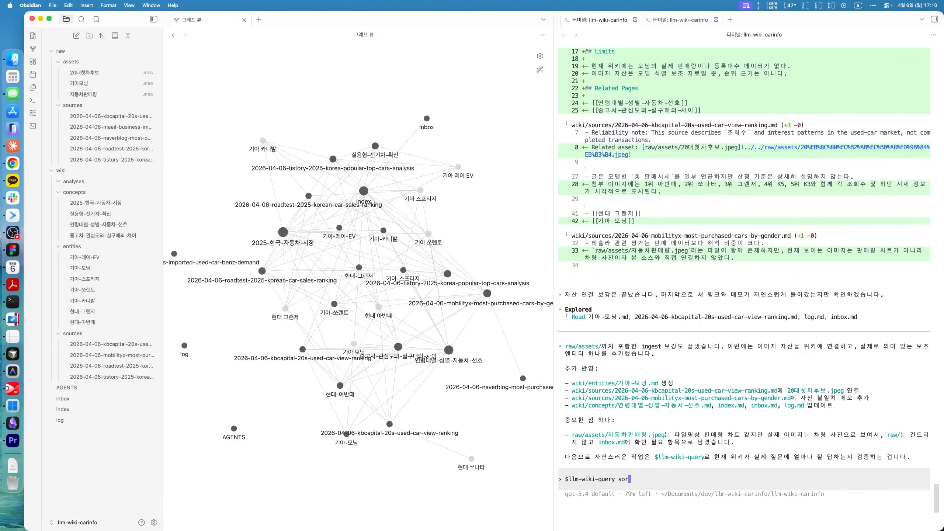
type("k쌓은 지식에 따르면 기아 모닝은 어떤차야?")
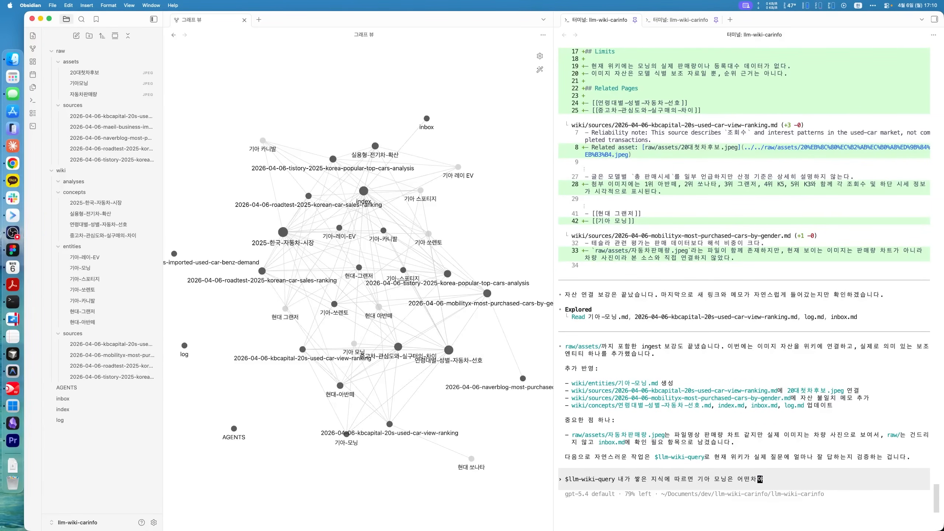
key("Return")
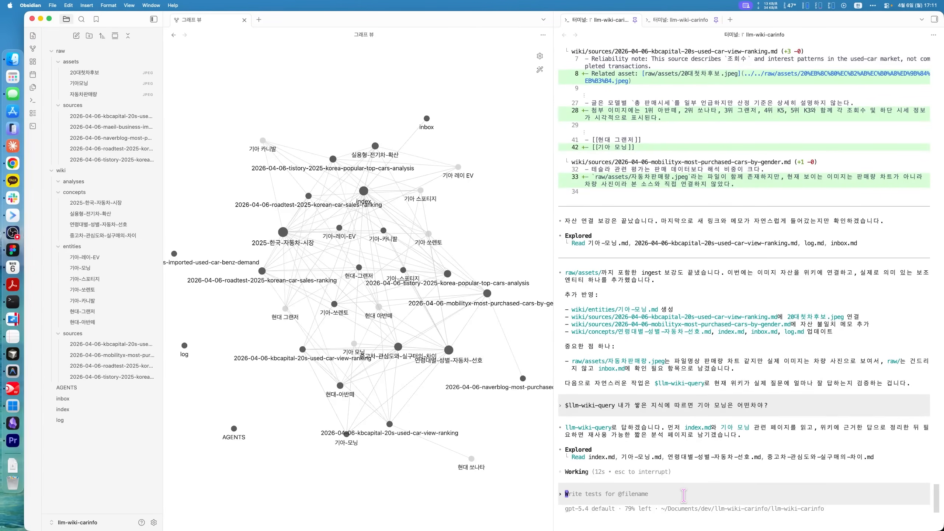
Step: Enter $l as the start of the next skill prompt and read the 기아 모닝 answer and its generated page in wiki/analyses
type("$l")
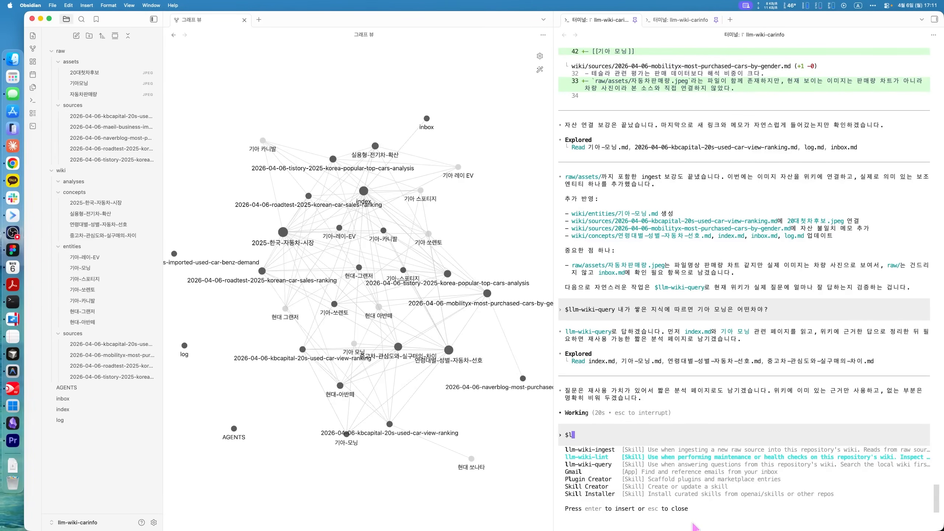
left_click_drag(570, 388, 782, 427)
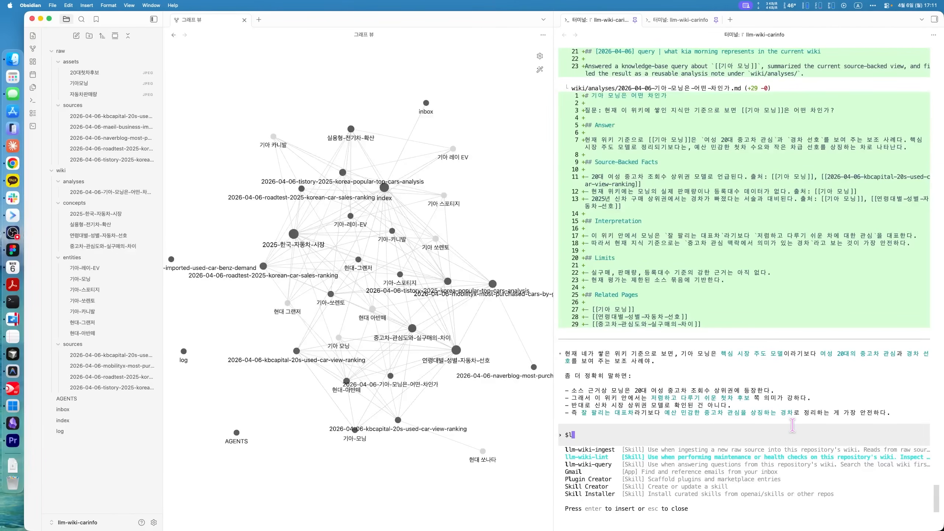
left_click(125, 193)
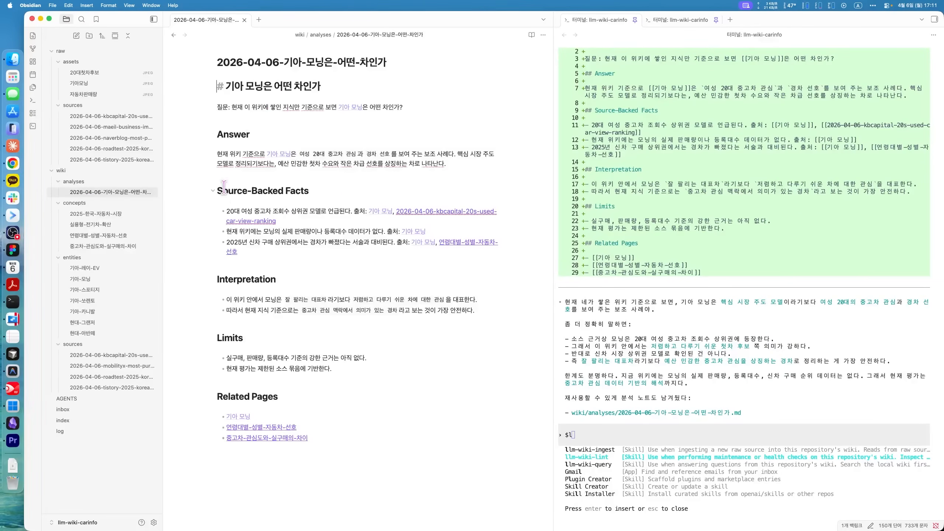
left_click_drag(228, 190, 337, 269)
left_click(337, 269)
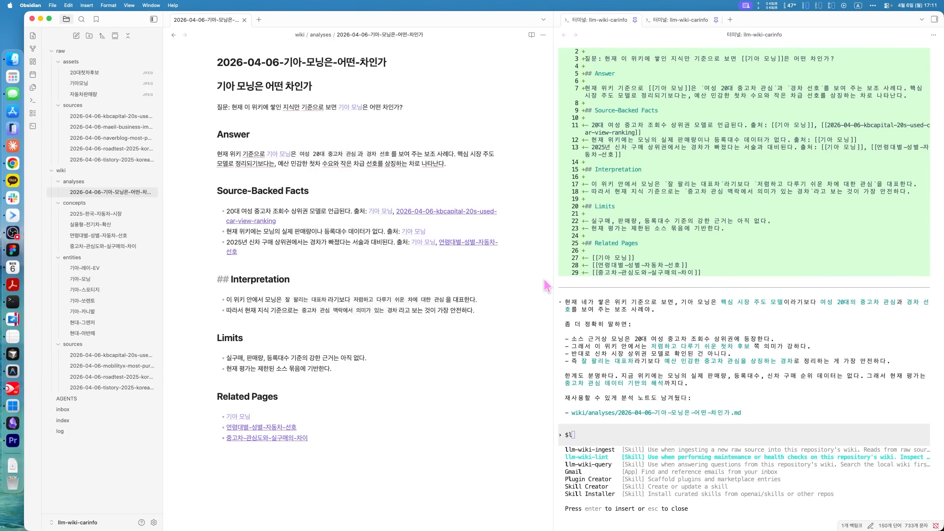
Step: Run the $llm-wiki-lint skill in the first Codex session, leaving the 기아 모닝 analysis page unedited
key("Return")
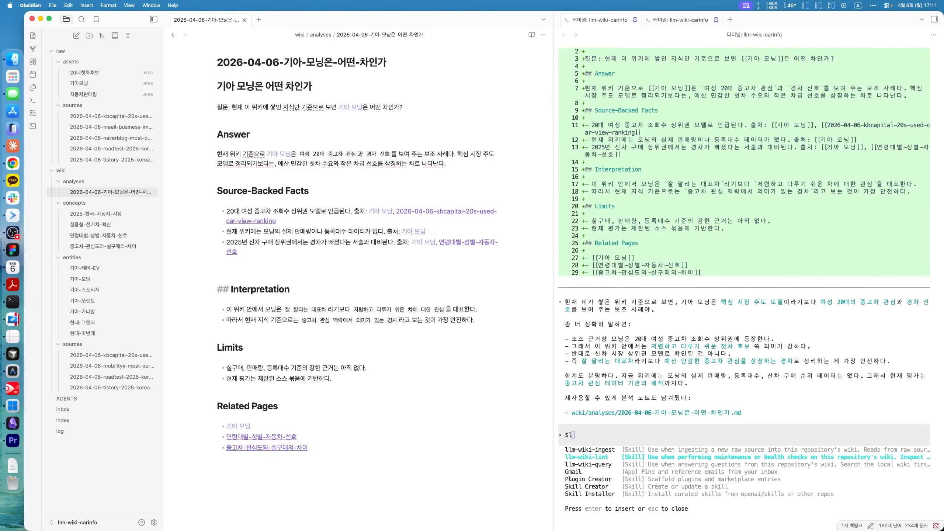
key("BackSpace")
left_click(668, 433)
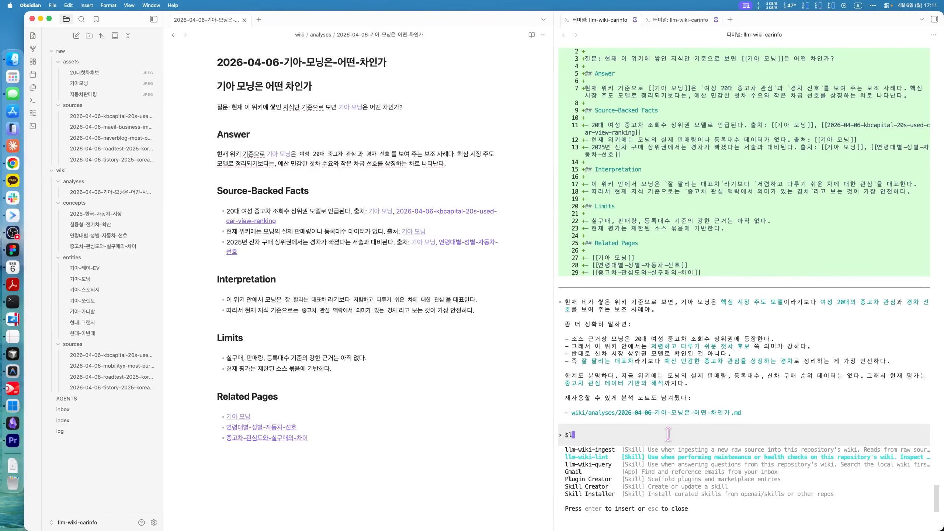
key("Return")
key("Return")
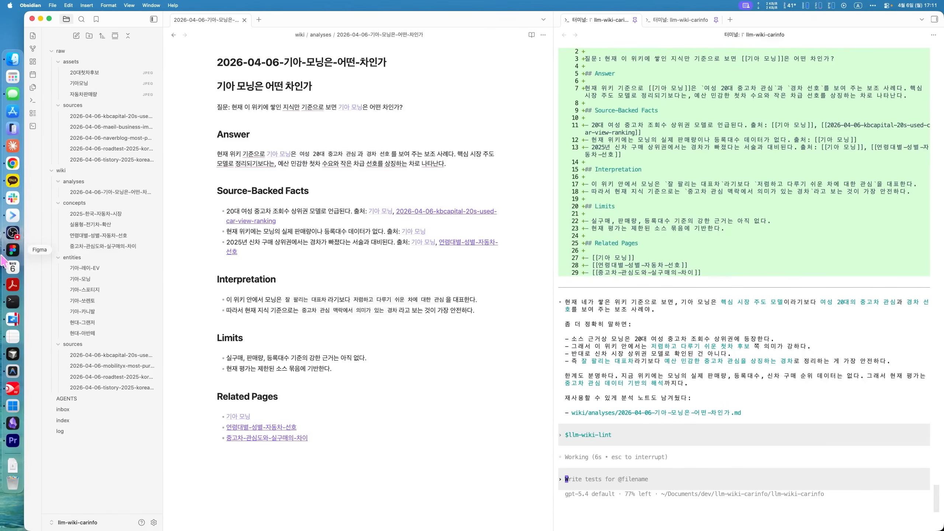
Step: Switch to Figma, view the gardener image beneath the 구조 slide up close, and return to the Obsidian vault
left_click(13, 250)
scroll(652, 448, "down", 10)
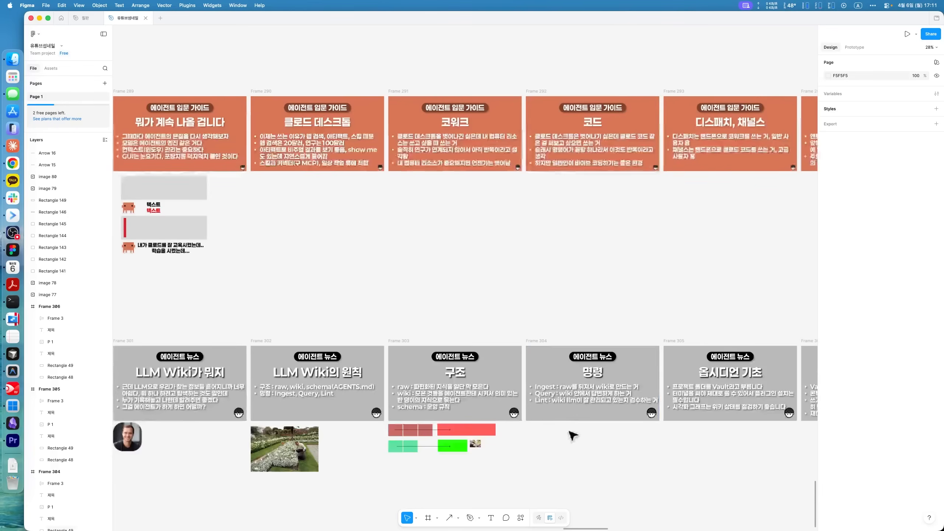
left_click_drag(569, 437, 653, 329)
left_click_drag(718, 312, 562, 364)
scroll(505, 311, "up", 15)
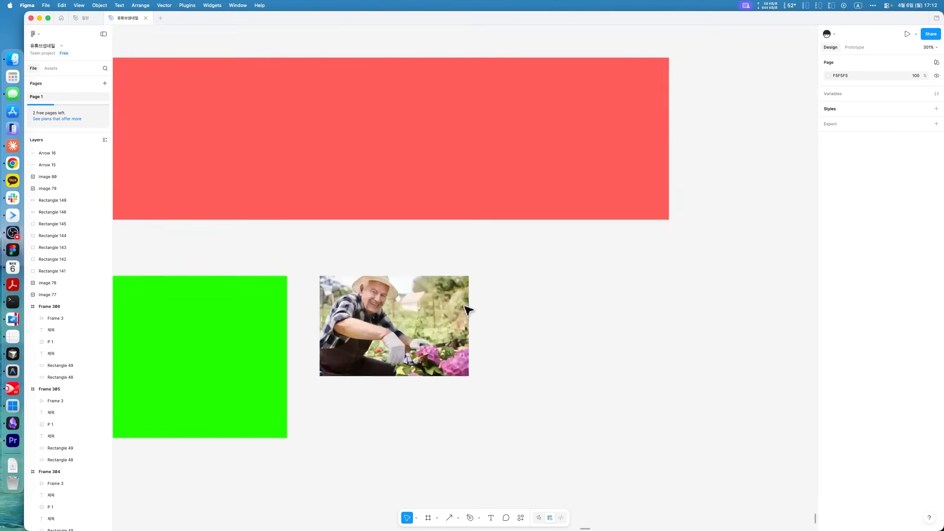
left_click_drag(607, 292, 773, 247)
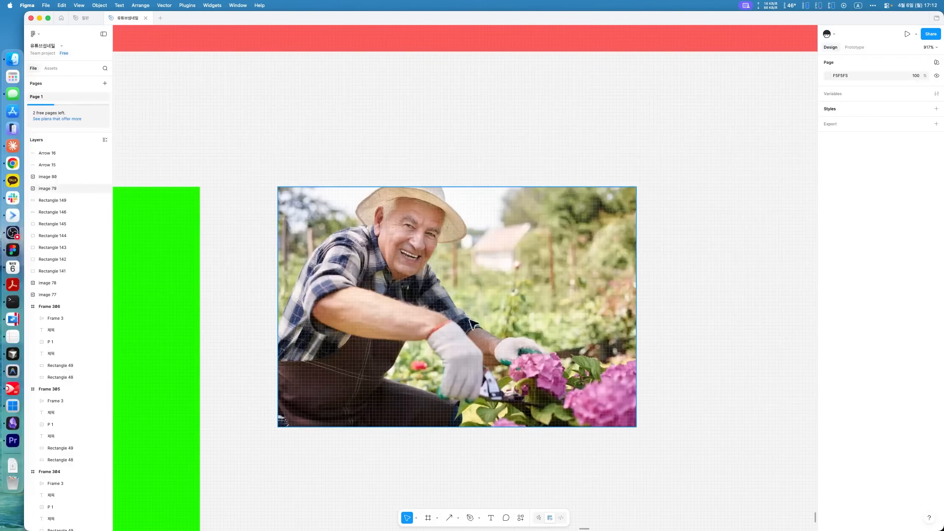
left_click(40, 18)
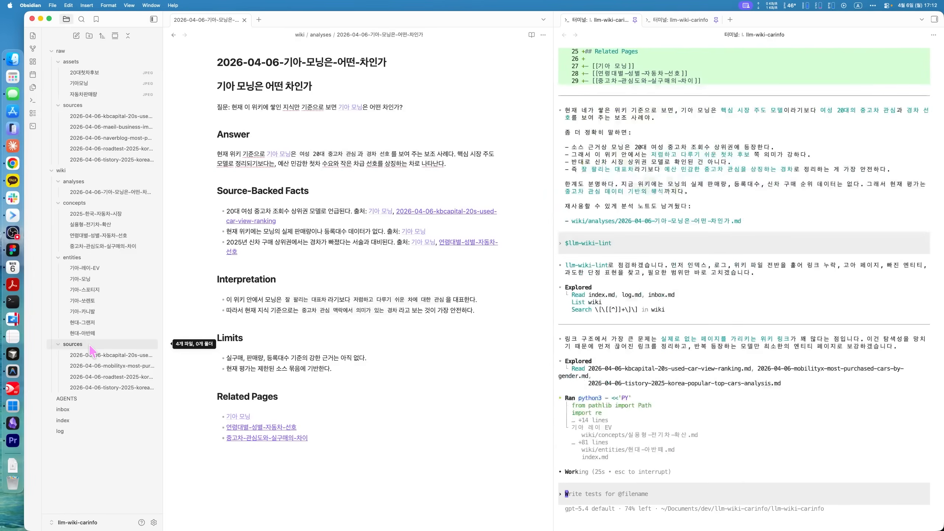
Step: Read the lint run's progress notes on wiki links to missing pages and on entity file naming
left_click_drag(662, 338, 790, 341)
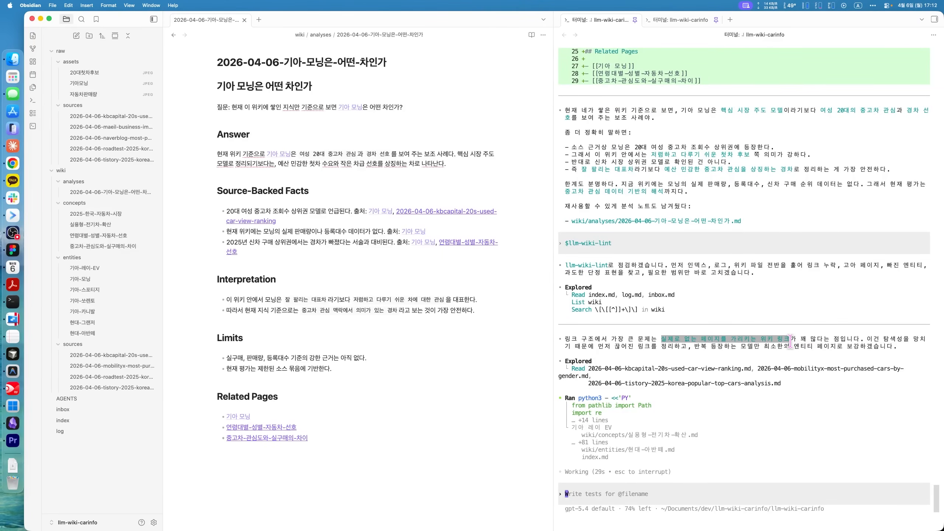
left_click(804, 341)
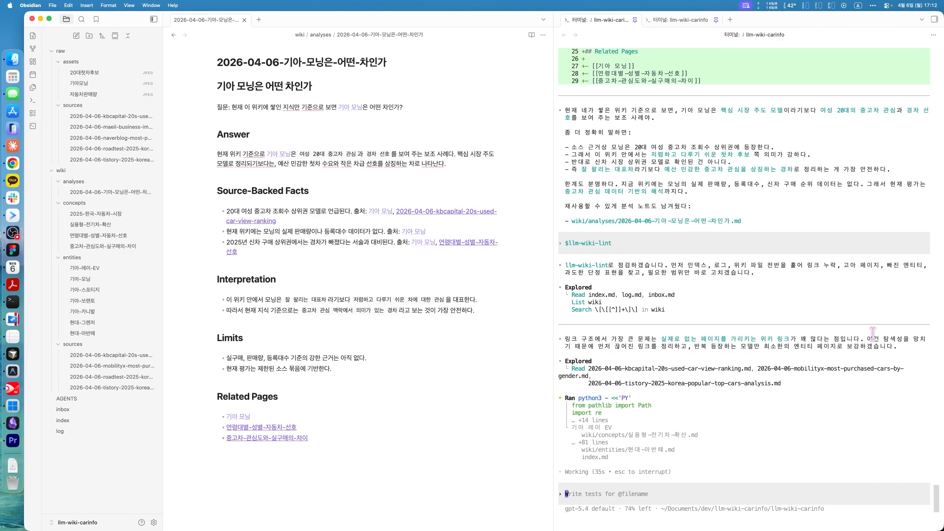
triple_click(888, 339)
left_click(905, 349)
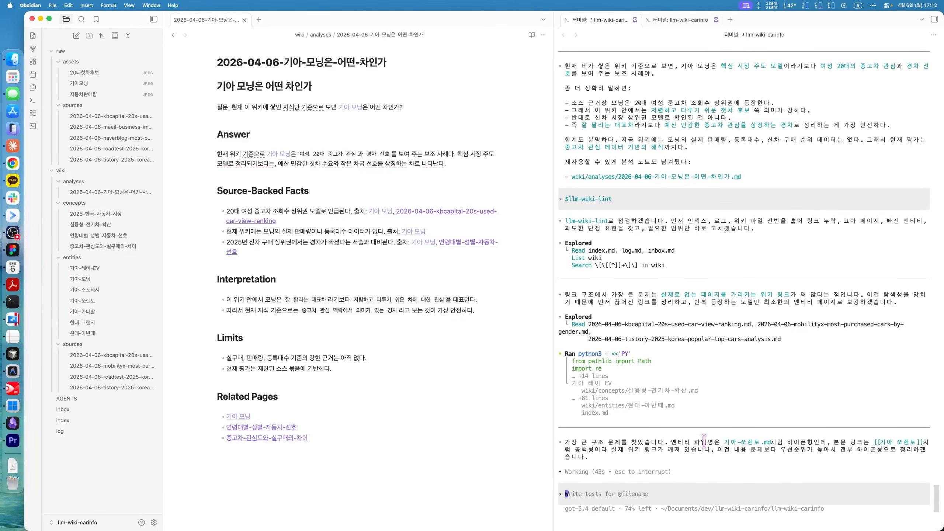
left_click_drag(672, 443, 738, 452)
left_click(754, 463)
Step: Switch to Chrome, open the 편집자P의 편집실 blog at canineblog.vercel.app and browse its full list of posts
left_click(40, 19)
double_click(451, 87)
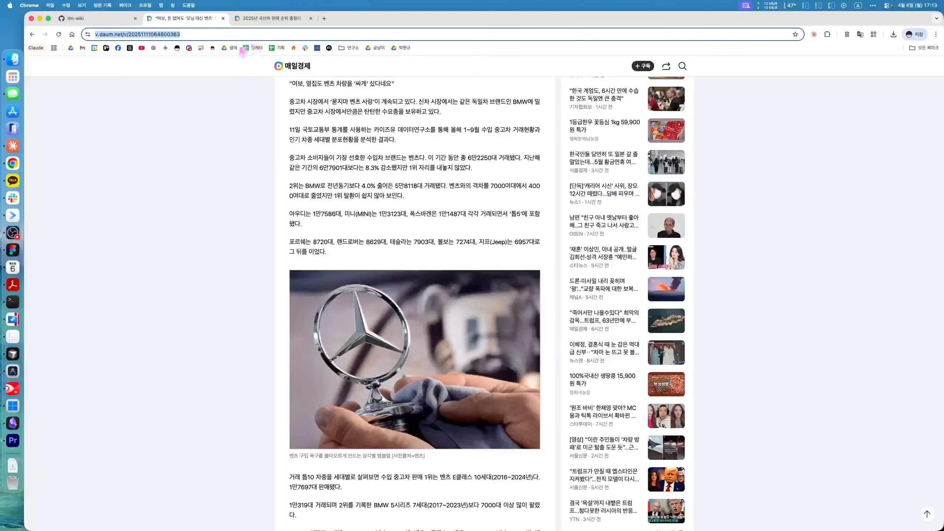
left_click(213, 48)
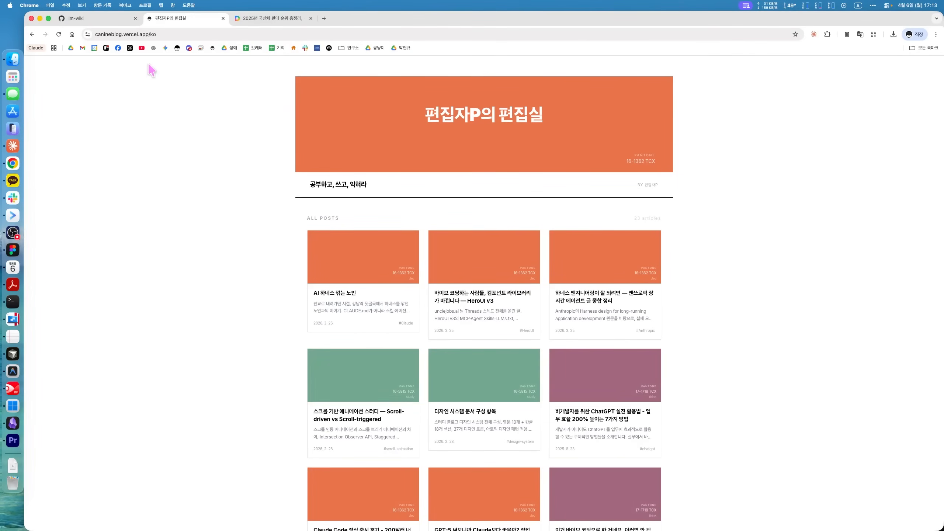
left_click(58, 34)
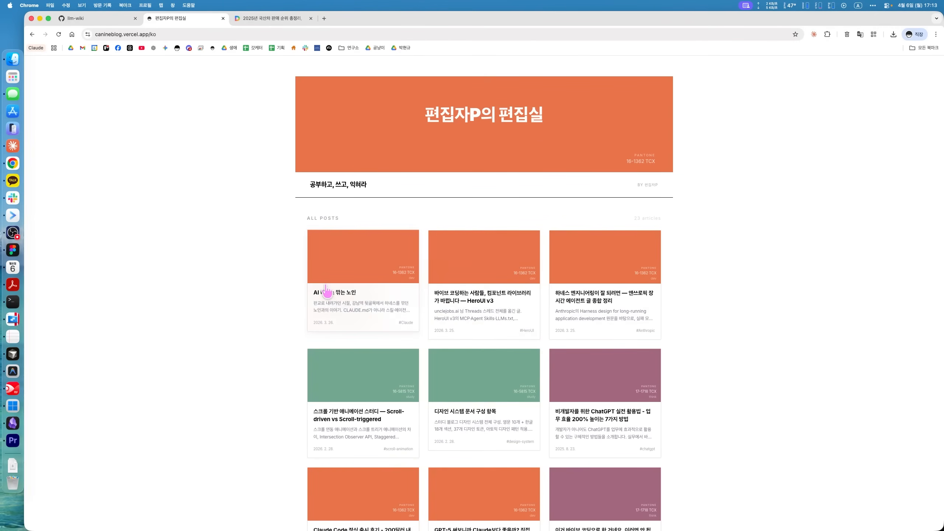
left_click(58, 34)
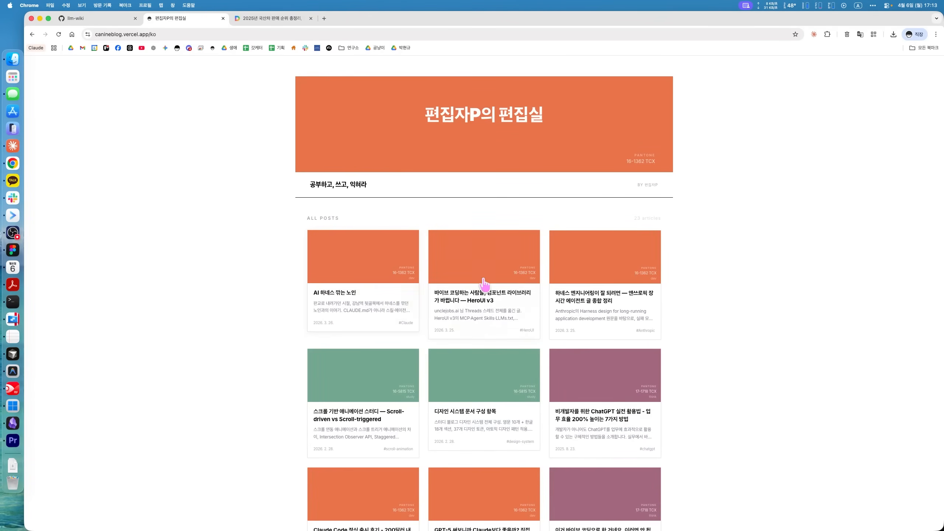
scroll(417, 330, "down", 4)
scroll(417, 330, "down", 8)
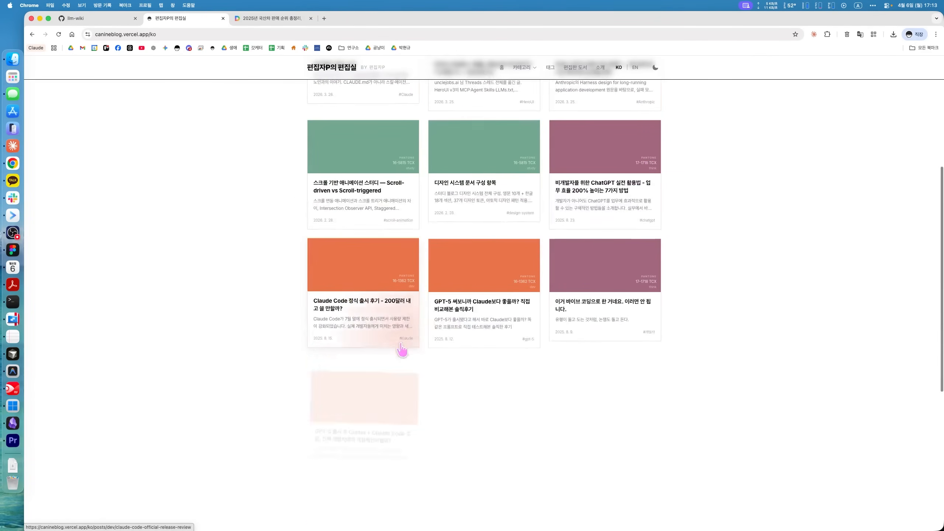
scroll(464, 409, "down", 6)
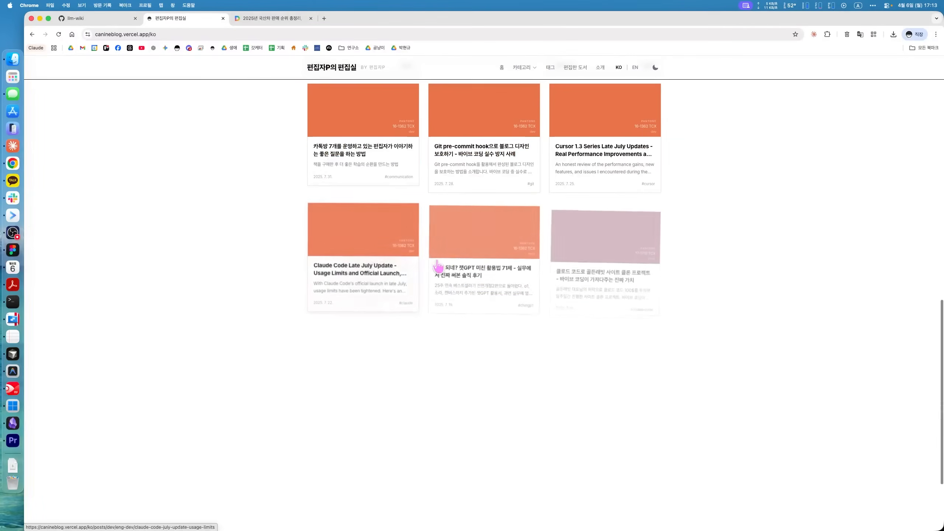
scroll(621, 422, "down", 3)
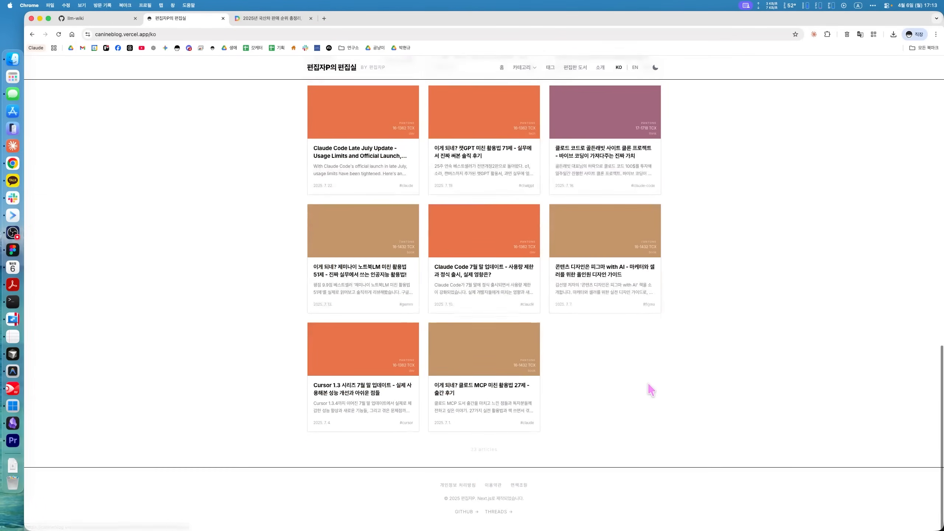
scroll(649, 388, "up", 20)
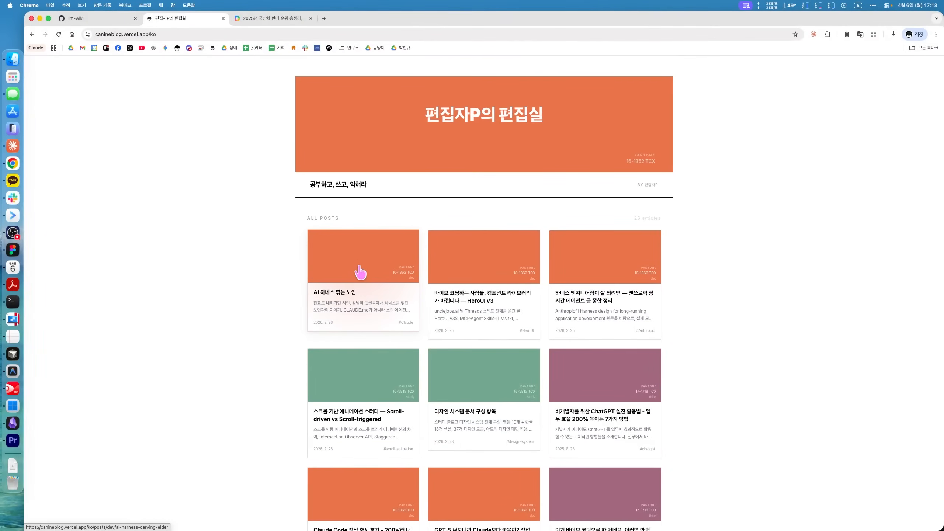
Step: View the blog post AI 하네스 깎는 노인, return to the post list, and open the HeroUI v3 post
left_click(359, 272)
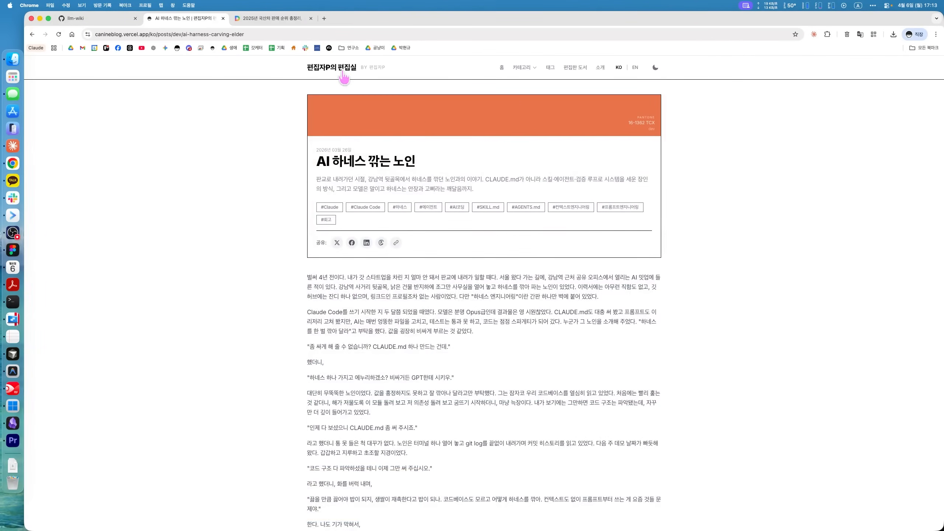
left_click(32, 35)
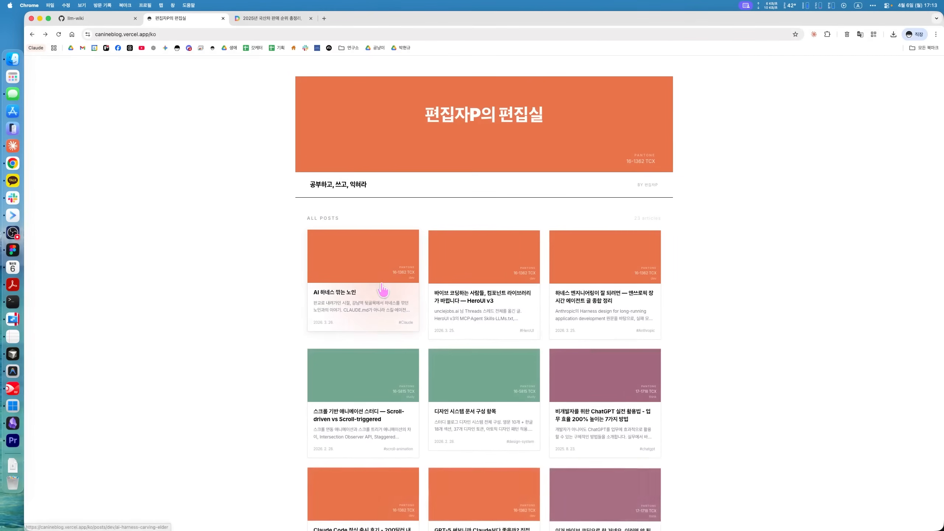
left_click(392, 275)
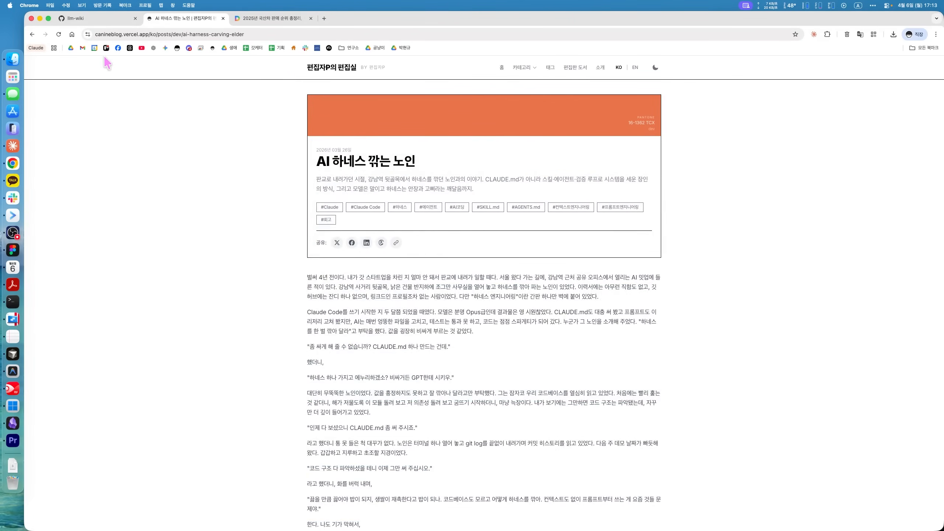
left_click(32, 34)
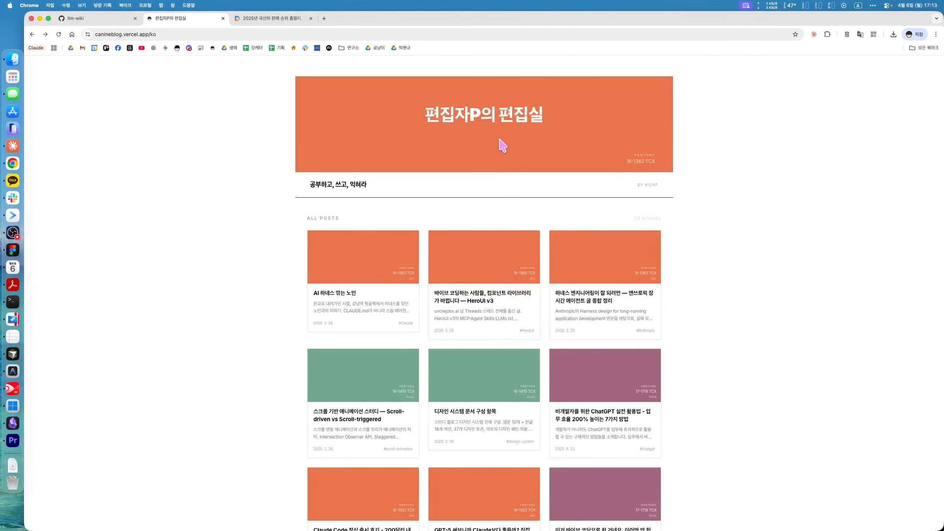
left_click(492, 289)
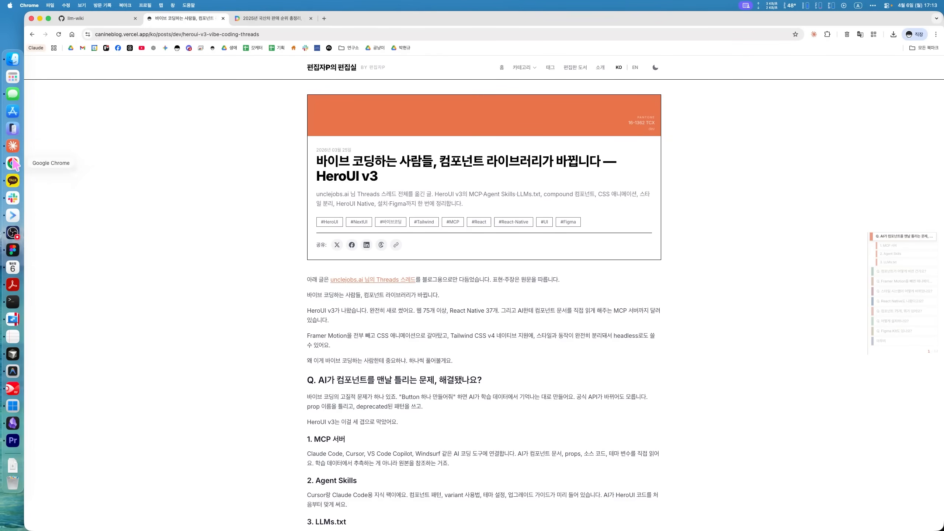
Step: Switch to the Obsidian vault and begin an llm-wiki-query prompt in the second terminal with "이 지식체계 안에서 웹 인터렉션을"
left_click(12, 424)
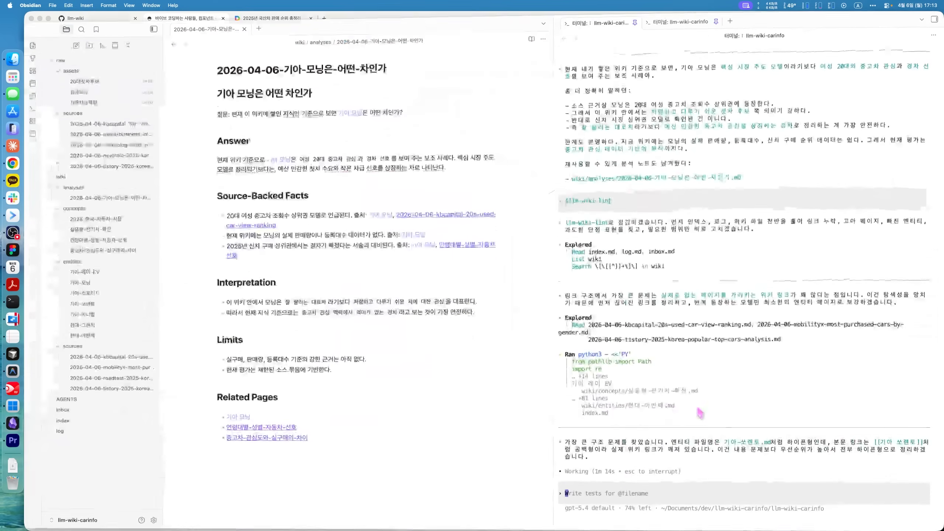
left_click(680, 19)
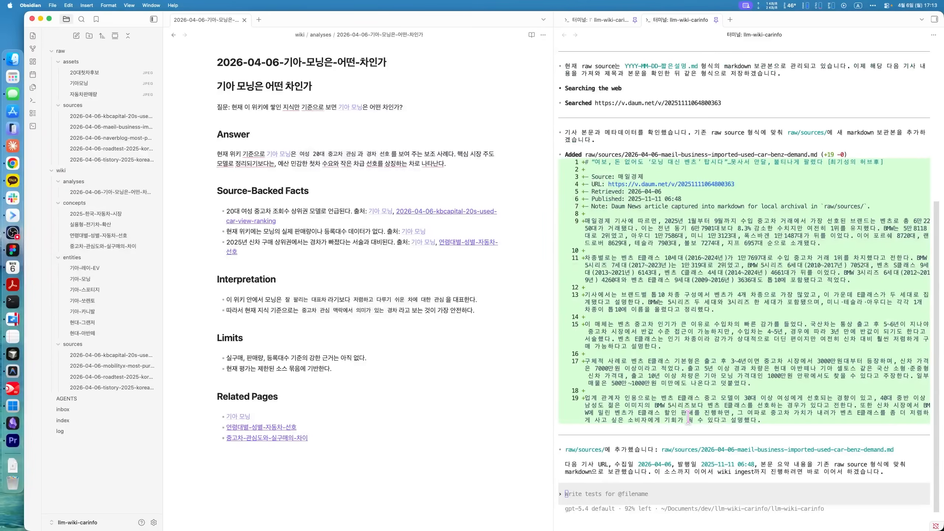
type("$q")
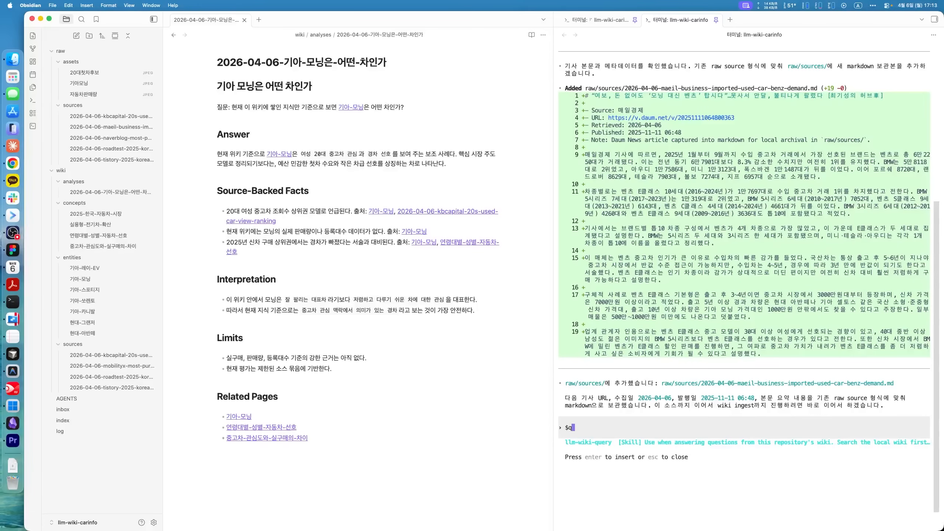
key("Return")
type("이 지식체계 안에서 ")
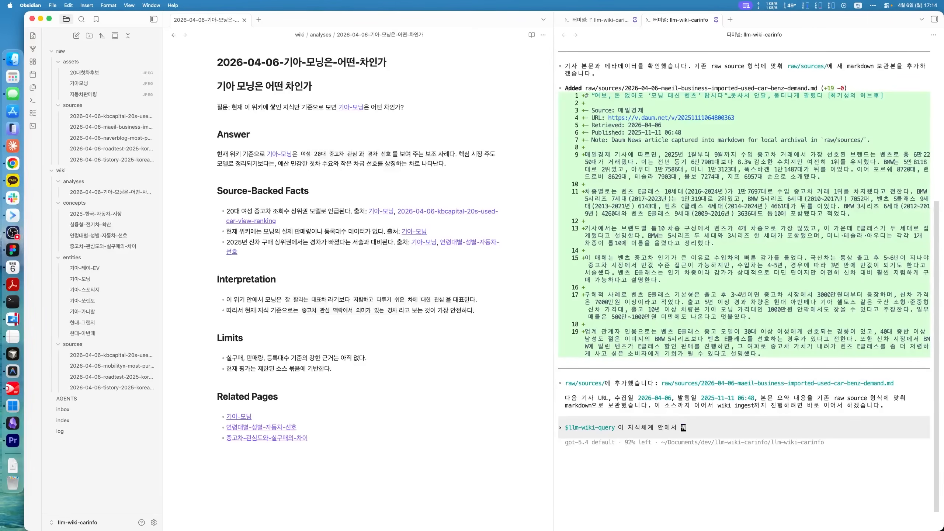
type("웹 인터렉션을")
Step: Copy the HeroUI v3 post's URL from Chrome into the prompt, followed by "여기에 적용하려고 하는데 부족한게 있으면 뭐라고 내가 프롬프팅을 해서 처리를 하는"
left_click(12, 164)
key("super+l")
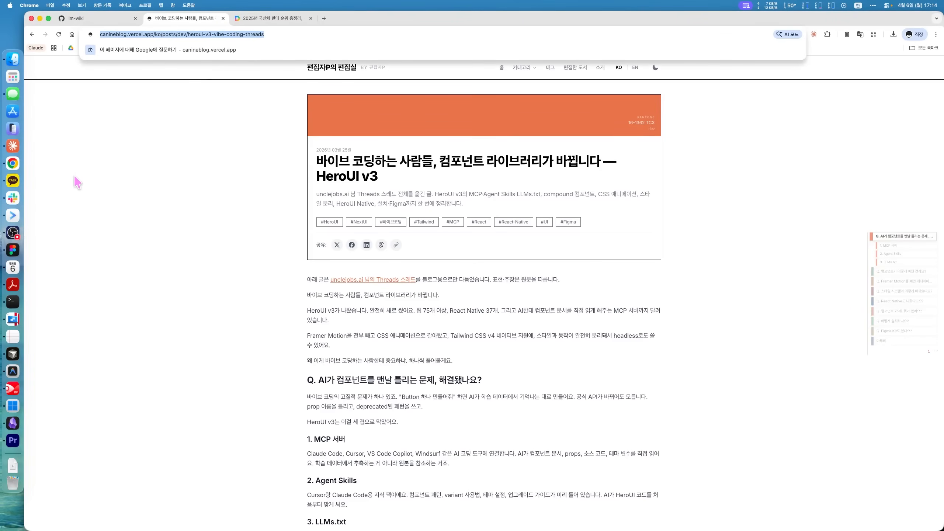
key("super+c")
left_click(13, 129)
key("super+v")
type("여기에 ")
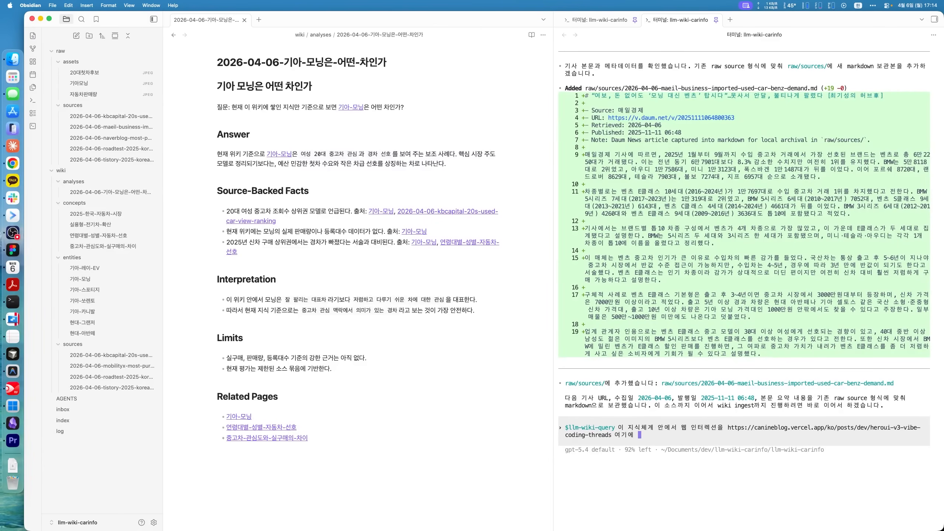
type("적용하려고 하는데 부족한게 있으면 뭐라고 내가 프롬프팅을 ")
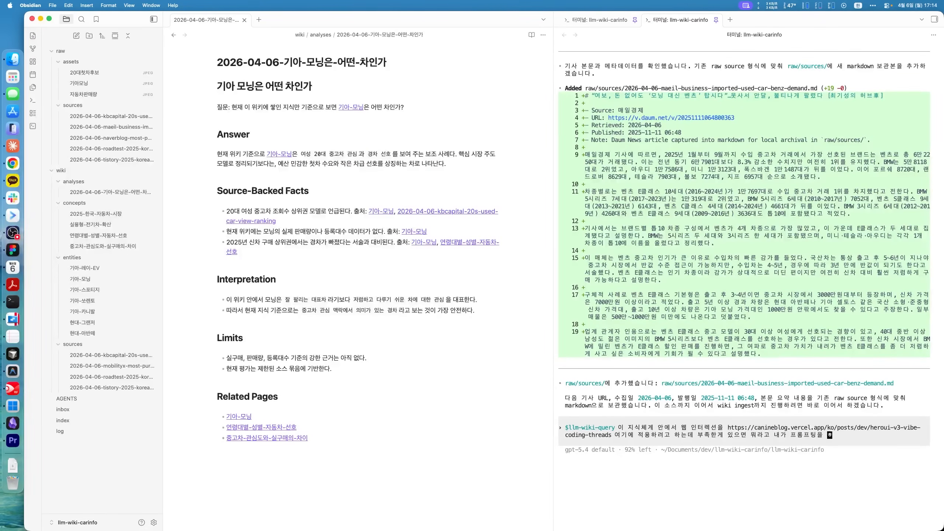
type("해서 처리를 하는")
Step: Switch to Chrome, open the Anthropic harness engineering post from the blog's home page, and skim it
left_click(13, 163)
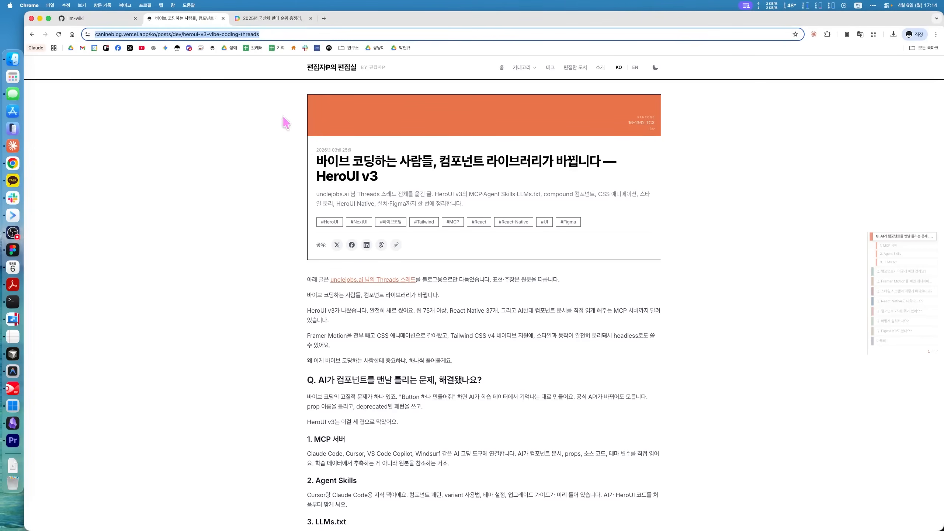
left_click(353, 67)
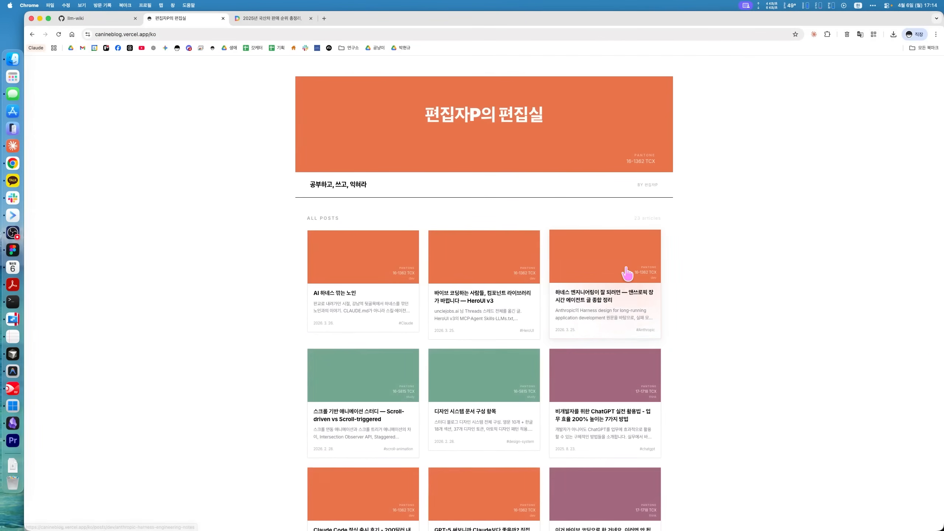
left_click(627, 274)
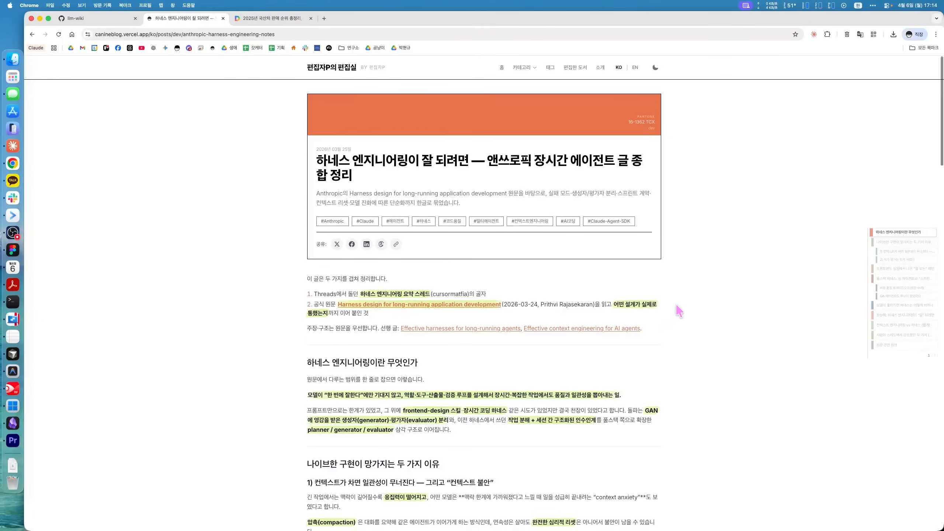
scroll(680, 291, "down", 15)
scroll(685, 280, "up", 15)
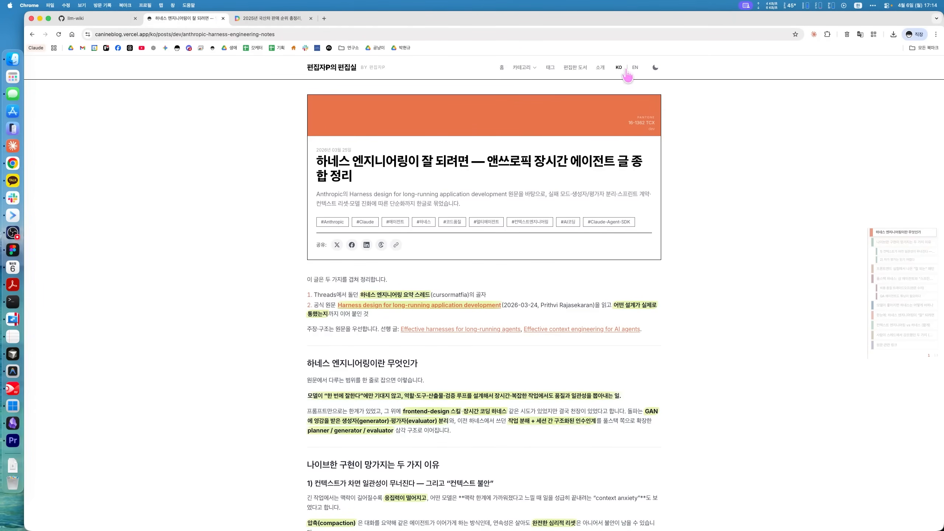
Step: Set the blog to dark mode, open the HeroUI v3 post from the home page, and compare its light and dark themes
left_click(655, 67)
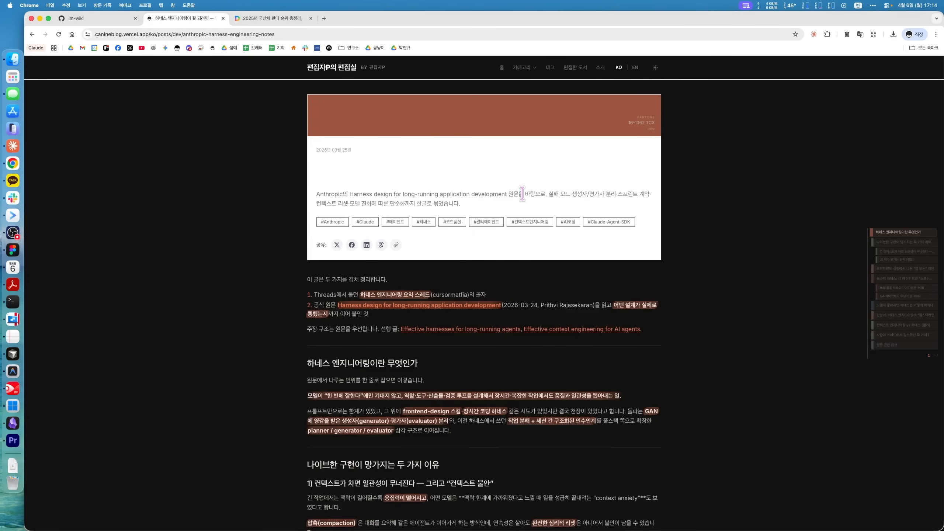
left_click(341, 70)
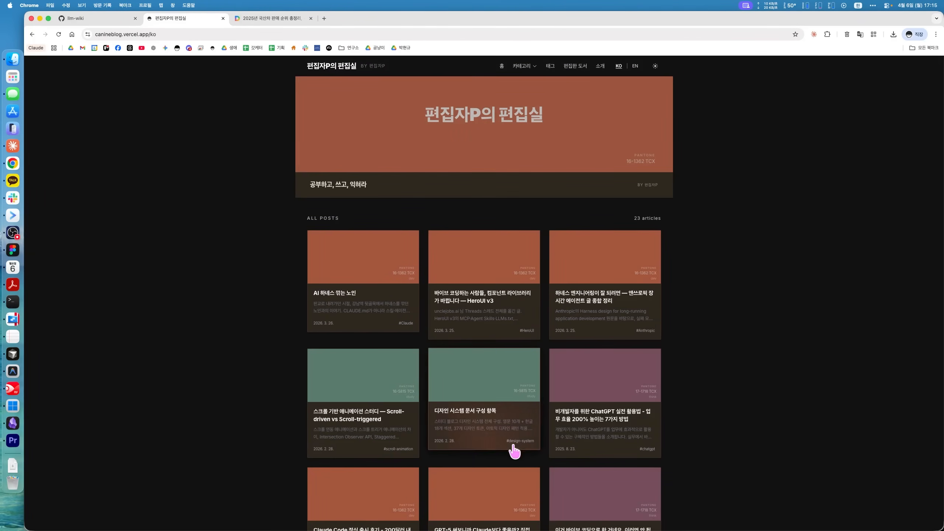
left_click(519, 288)
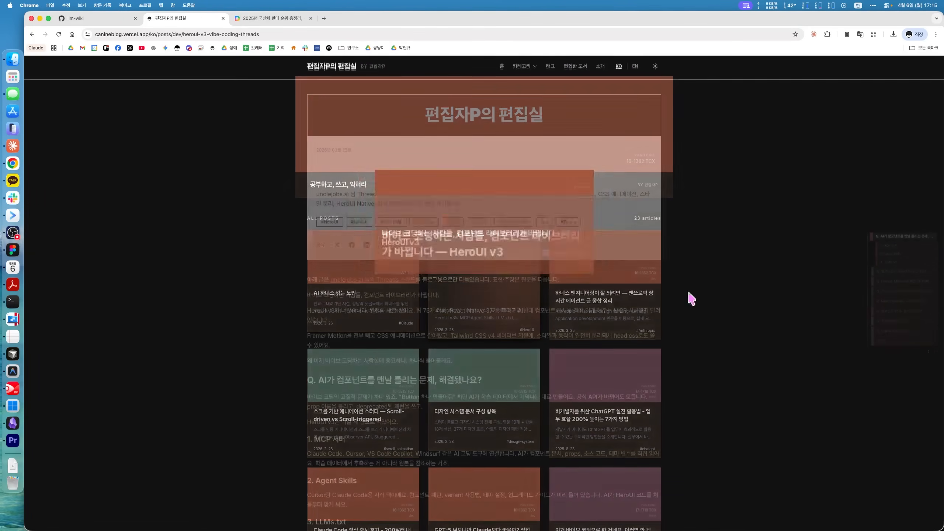
left_click(655, 67)
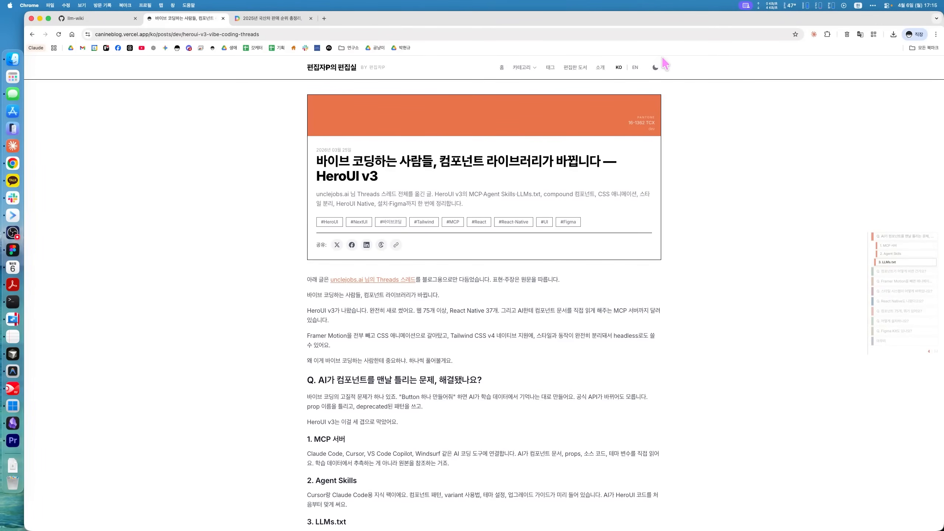
left_click(655, 67)
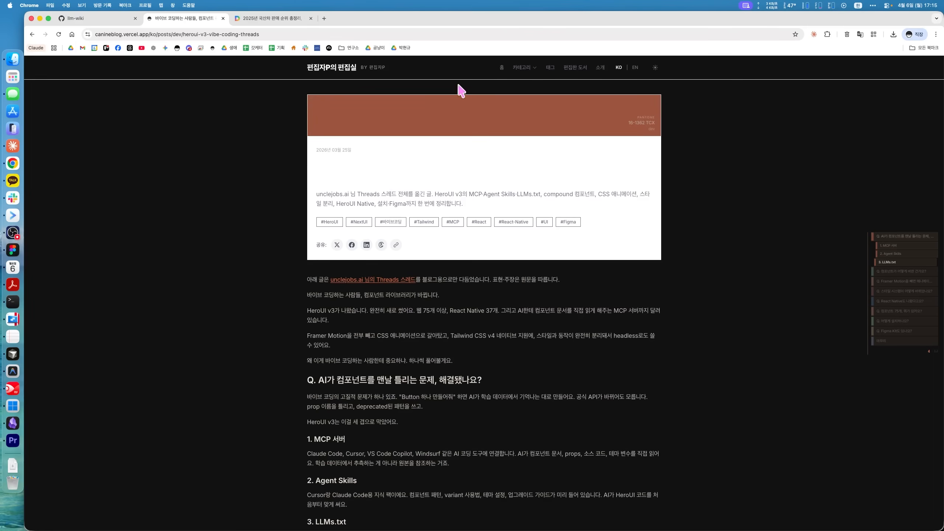
Step: Return to the blog's post list, reopen the HeroUI v3 post, and copy its URL
left_click(349, 69)
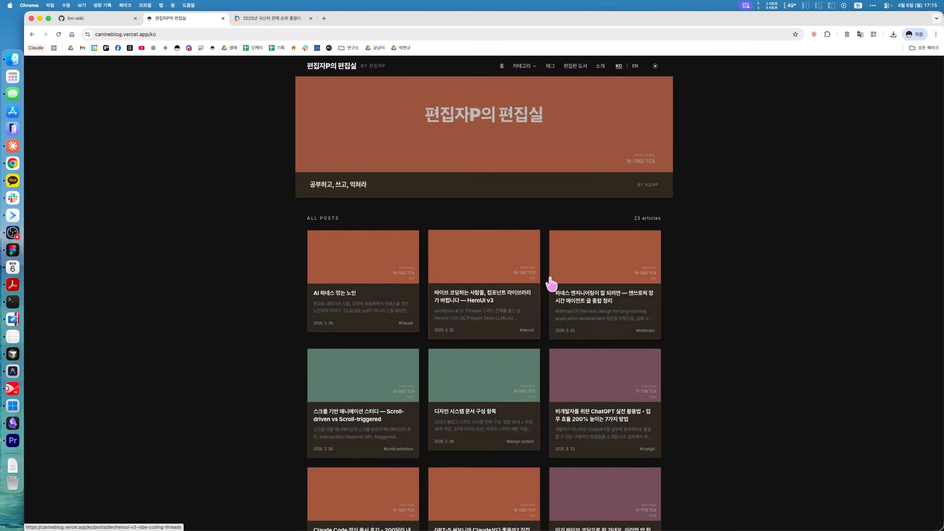
scroll(600, 271, "down", 2)
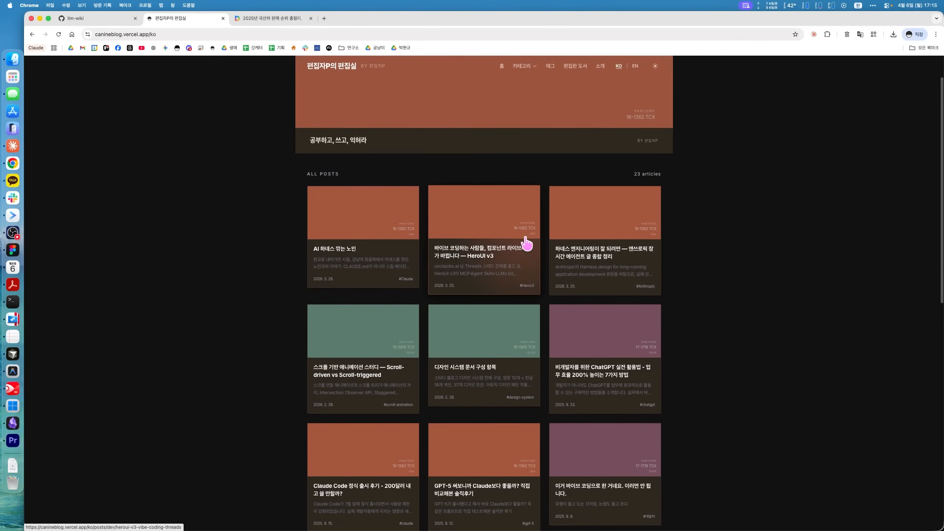
left_click(469, 281)
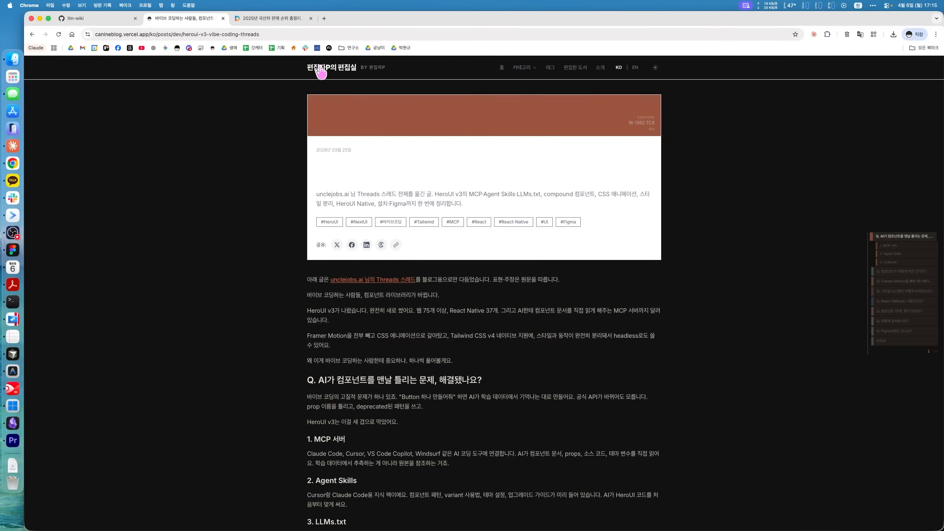
left_click(251, 33)
key("super+c")
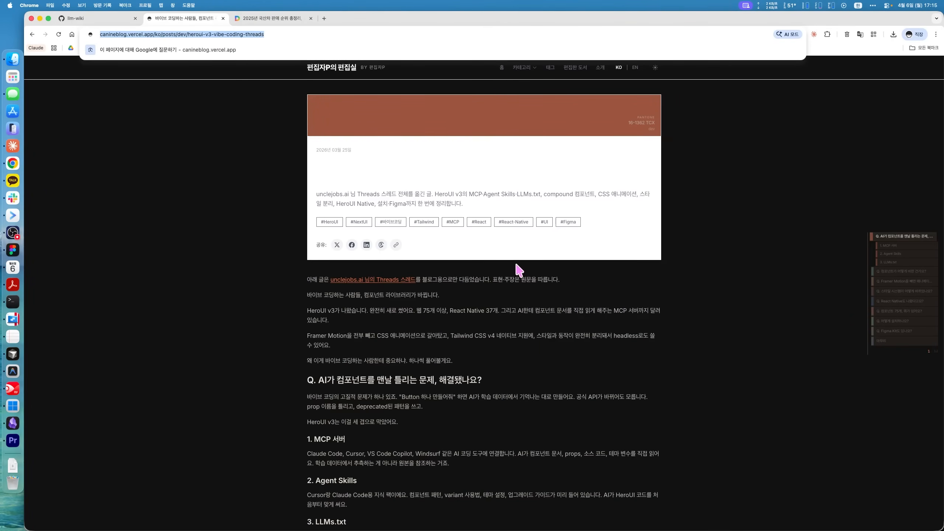
Step: Skim the HeroUI v3 post's question-and-answer sections in dark mode and return to its beginning
left_click(652, 281)
scroll(506, 366, "down", 10)
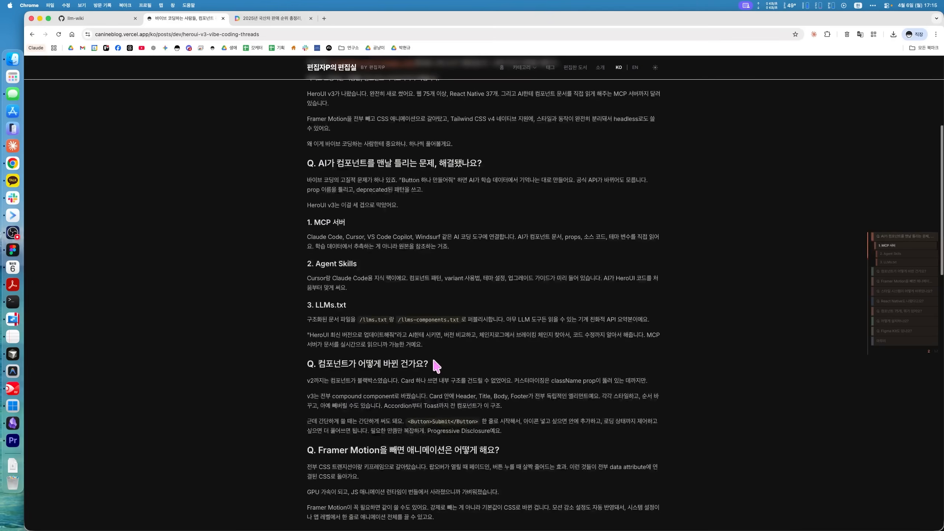
scroll(441, 365, "down", 4)
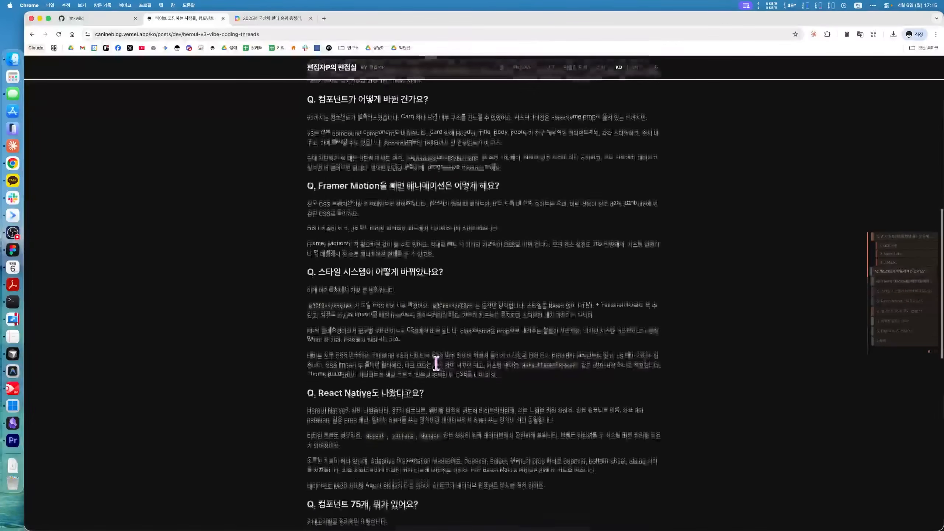
scroll(463, 358, "up", 15)
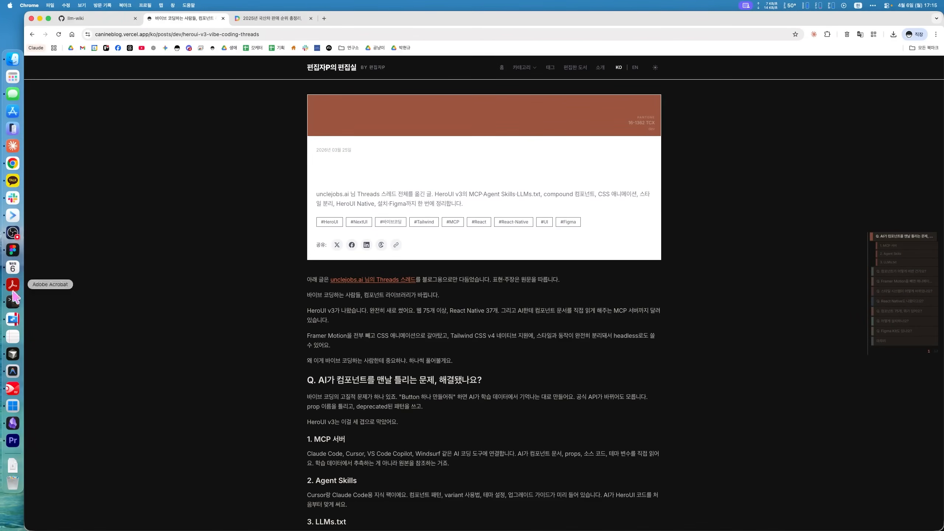
Step: Switch to Obsidian, view the lint run's final report in the first terminal, and minimize the Obsidian window
left_click(13, 423)
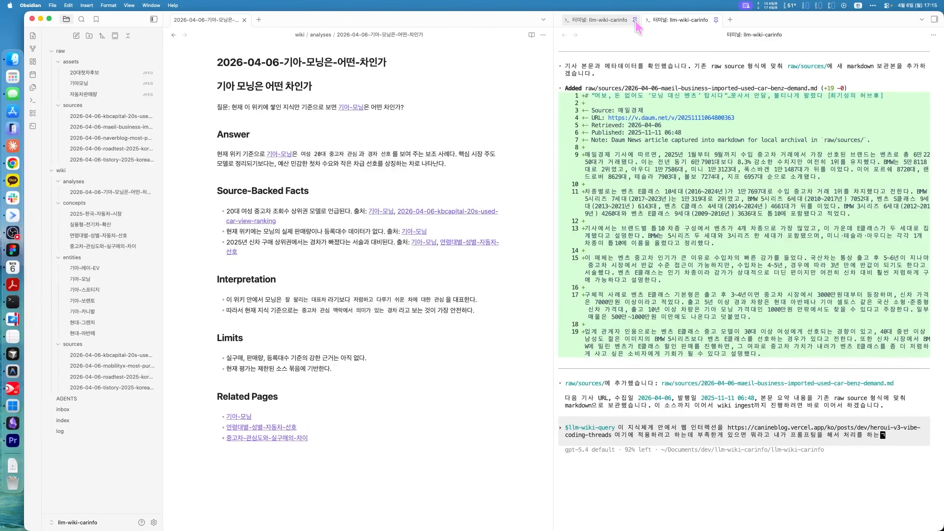
left_click(617, 24)
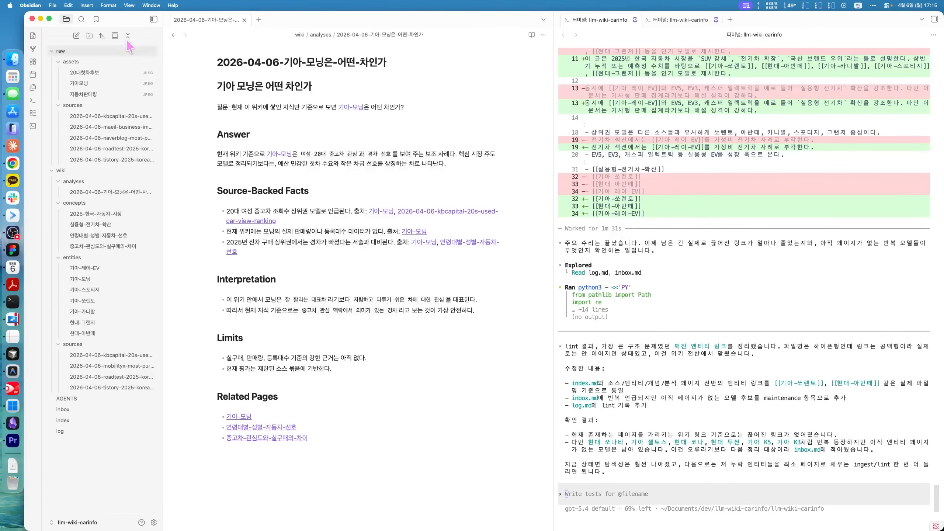
left_click(40, 18)
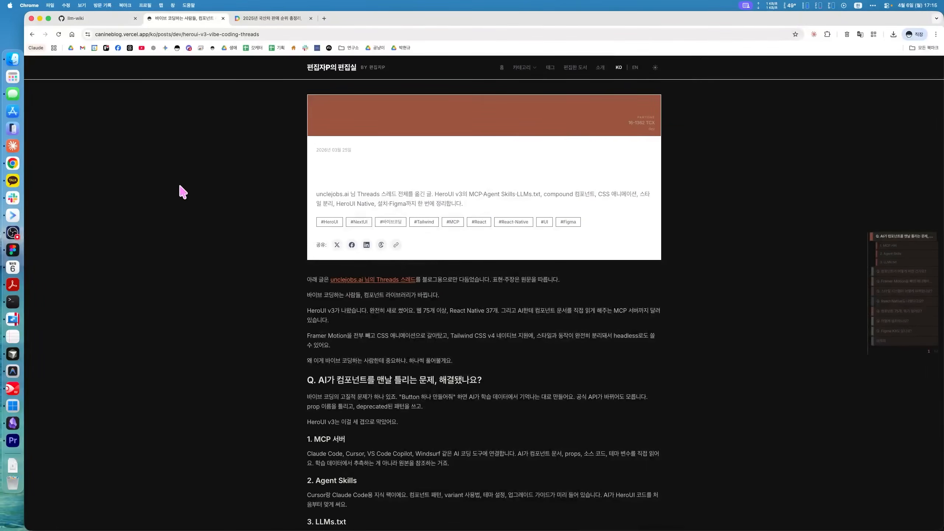